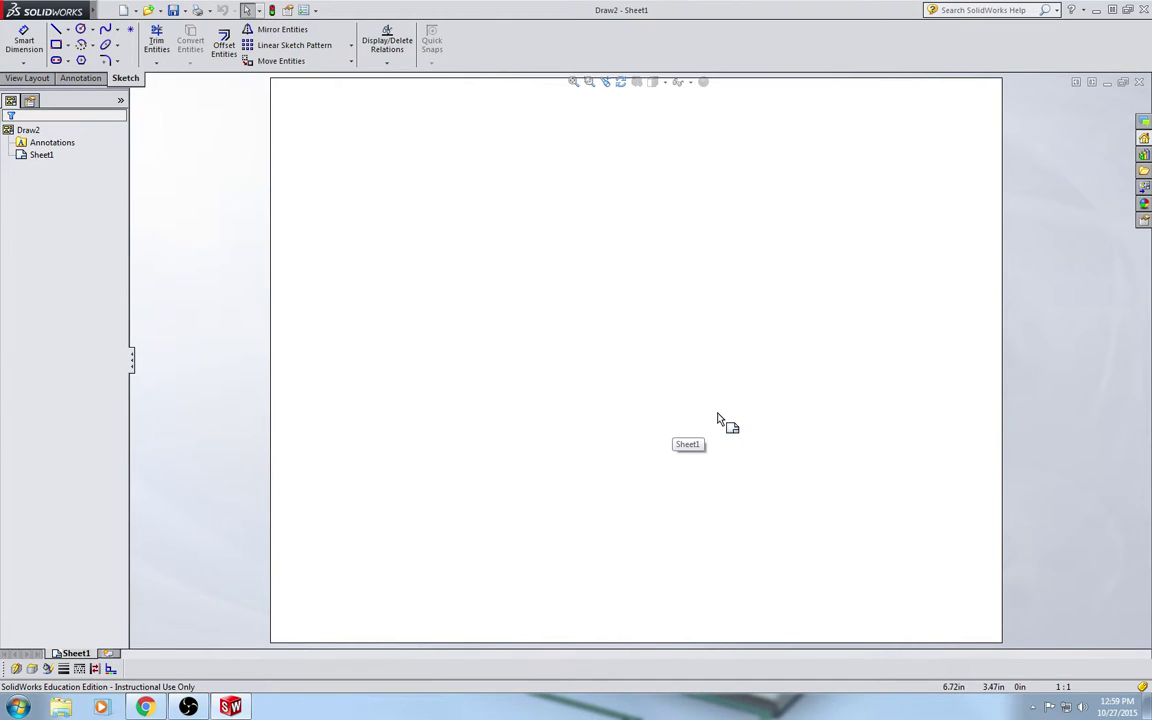
Start editing the sheet format and sketch a corner rectangle border from about (0.54, 0.46) to about (10.41, 8.05) in
right_click(618, 259)
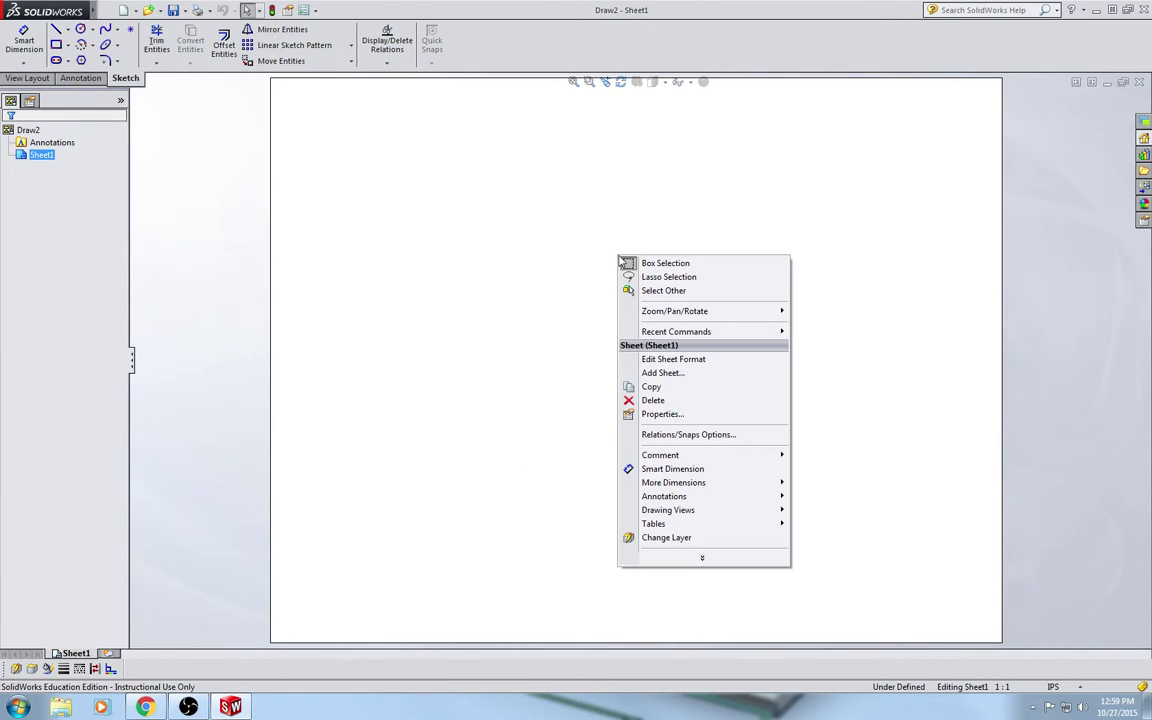
click(688, 361)
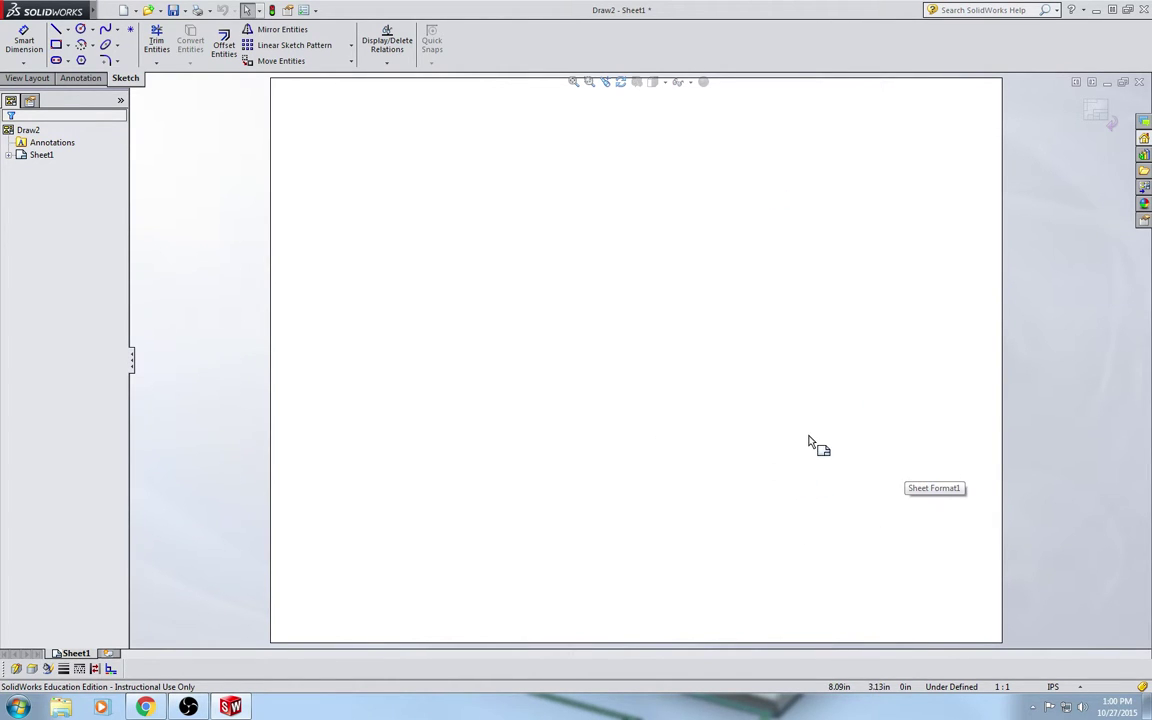
click(56, 44)
click(307, 611)
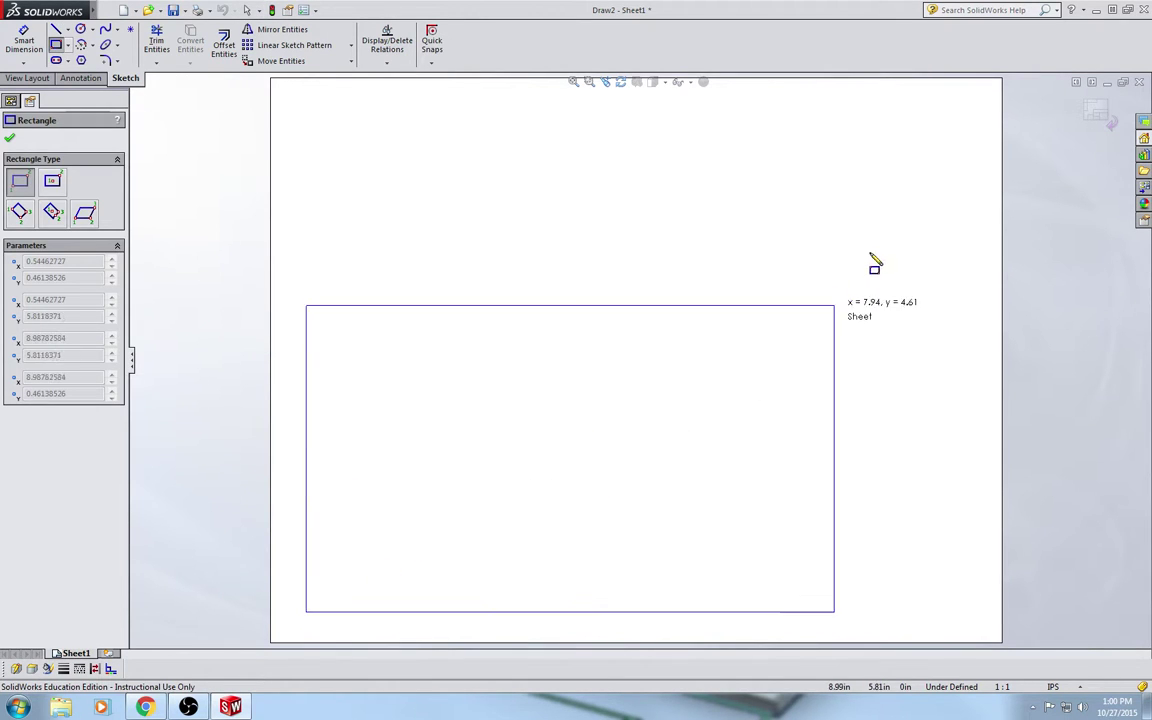
click(962, 107)
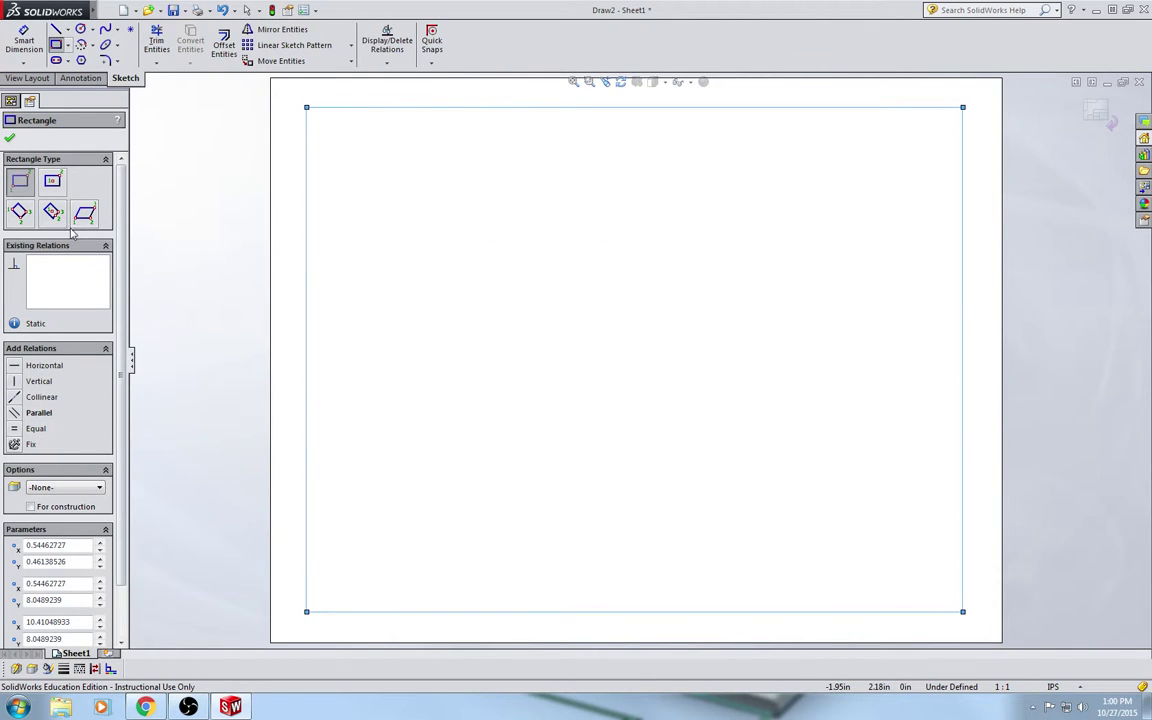
key(Escape)
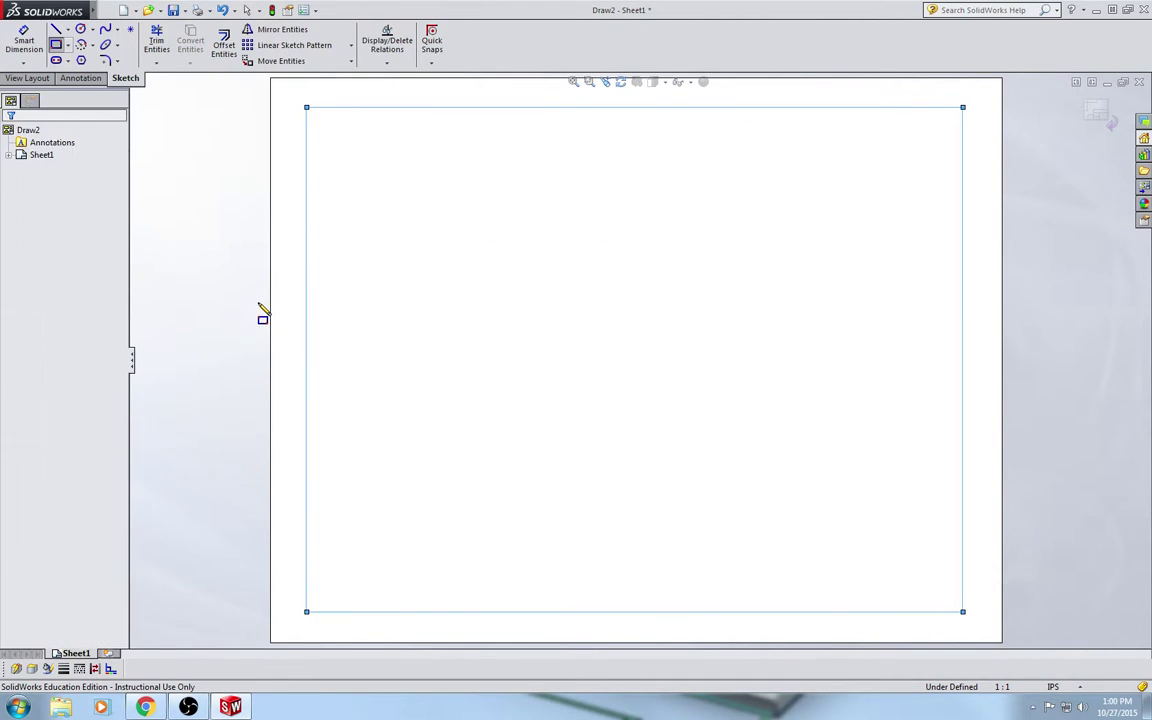
Set the border's lower-left corner to X 0.375, Y 0.375 and fix that point in place
click(307, 612)
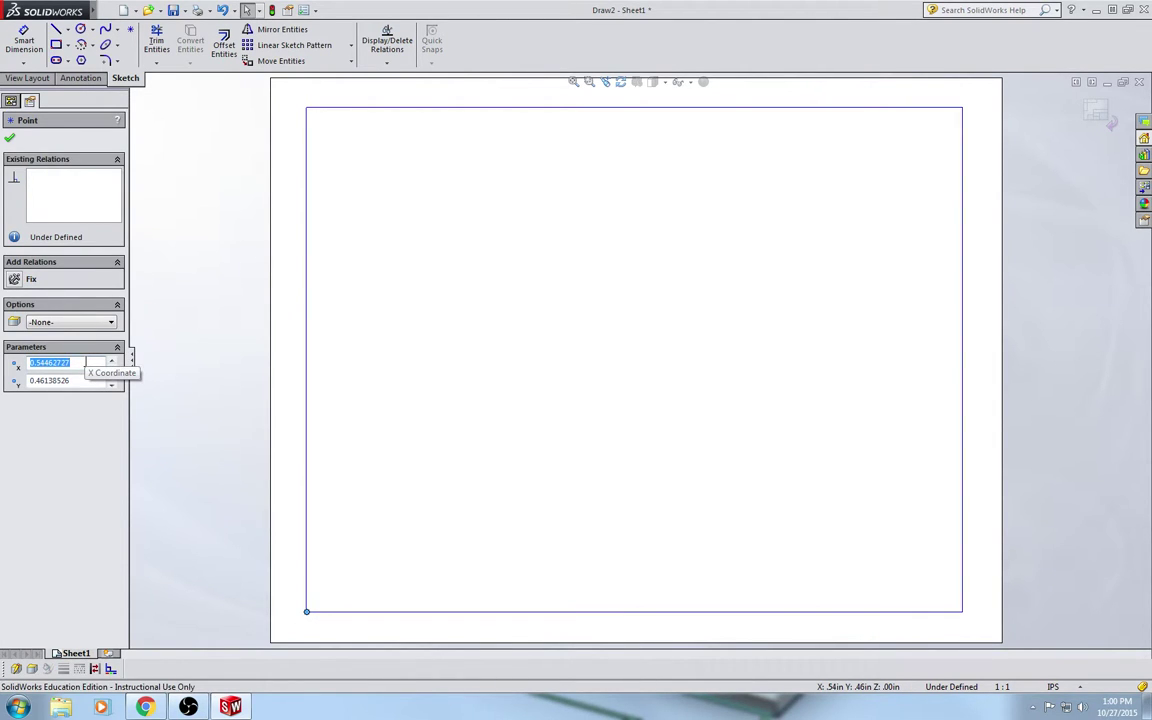
key(BackSpace)
text(.375)
key(Tab)
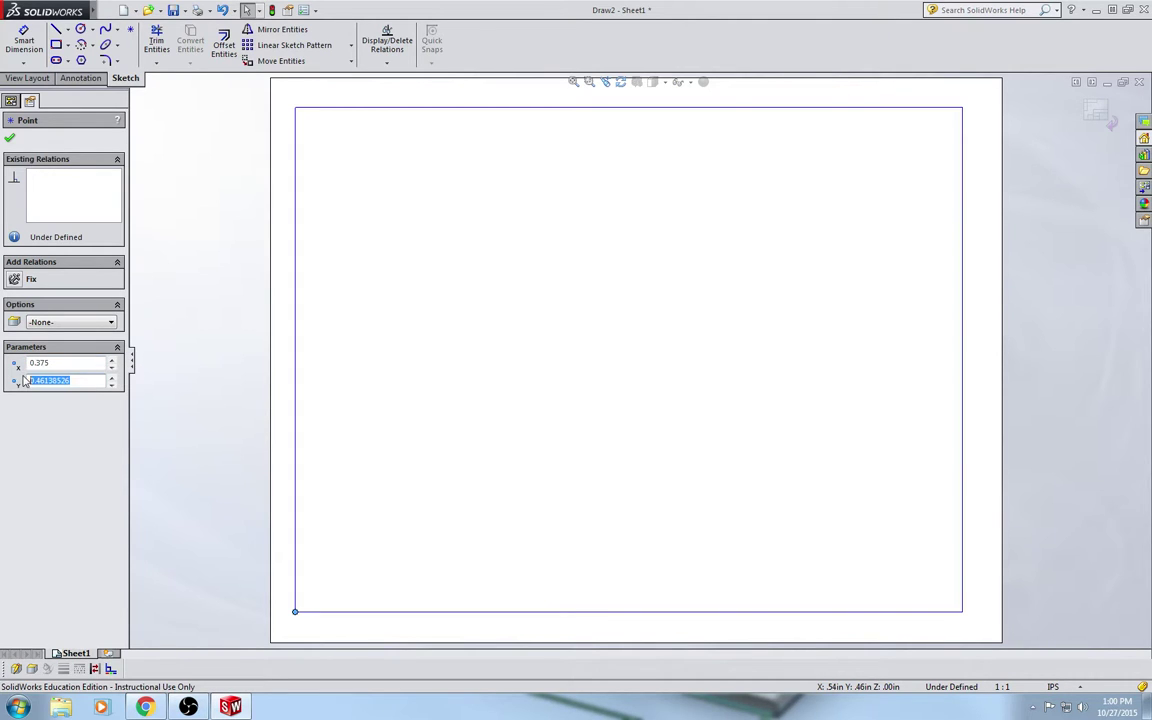
text(.375)
key(Return)
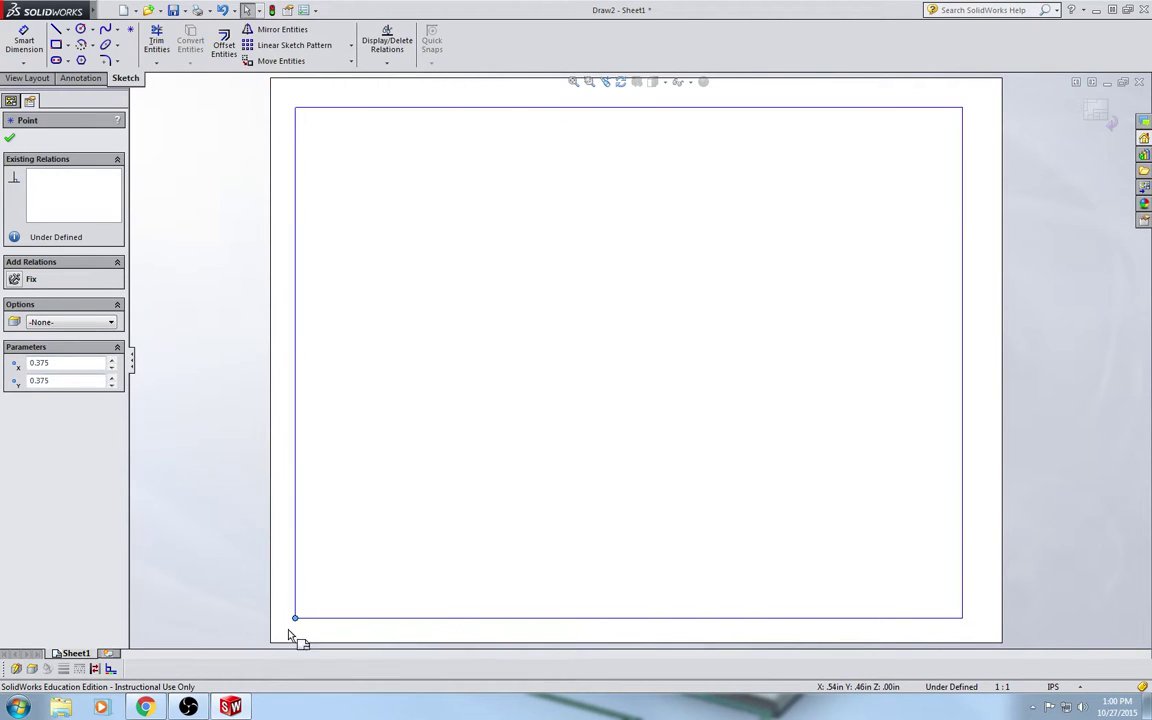
click(14, 280)
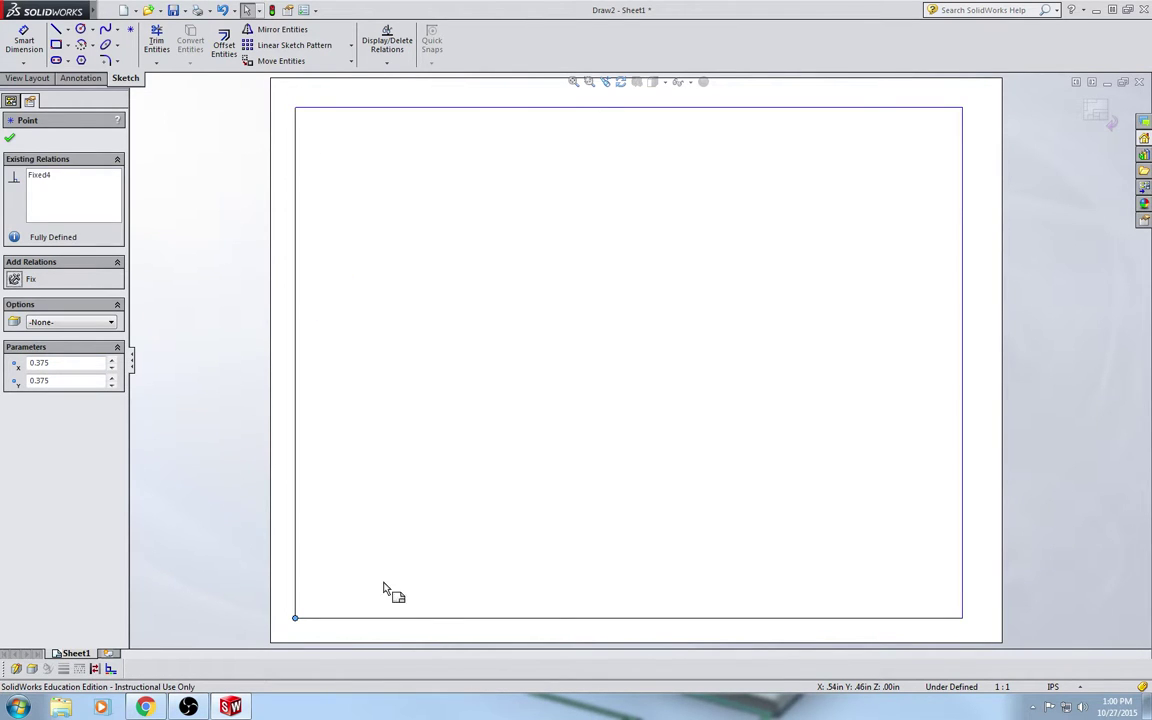
click(581, 289)
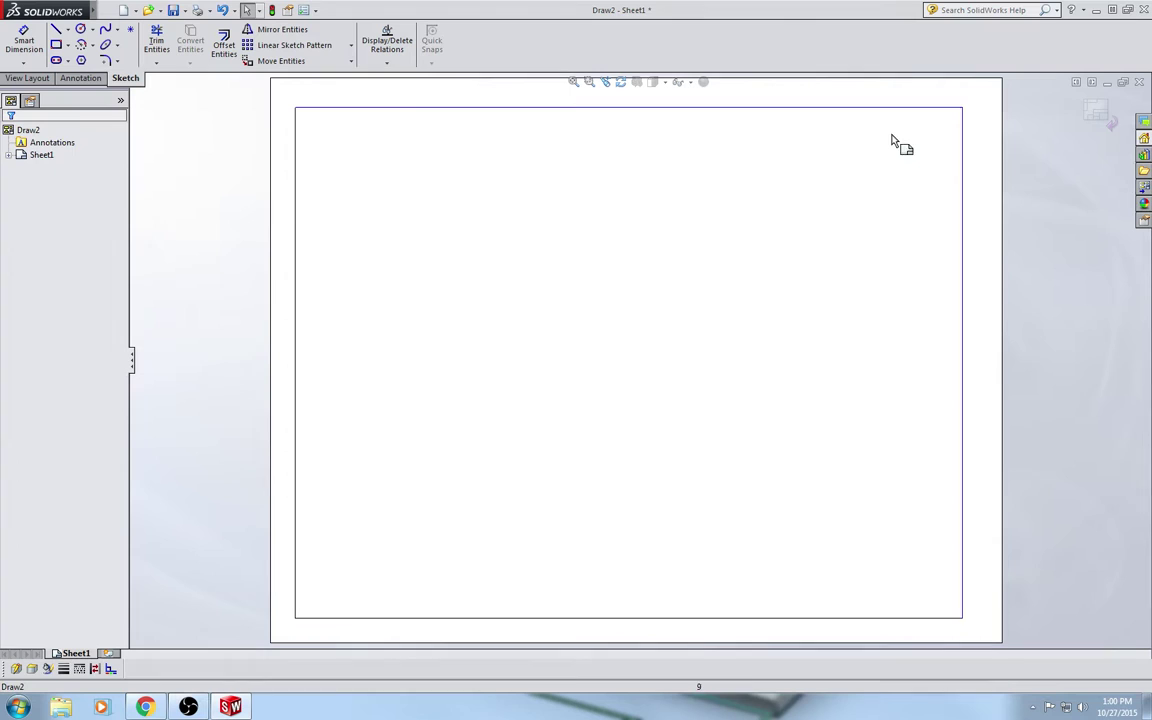
Set the border's upper-right corner to X 10.625, Y 8.125 and fix that point in place
click(962, 107)
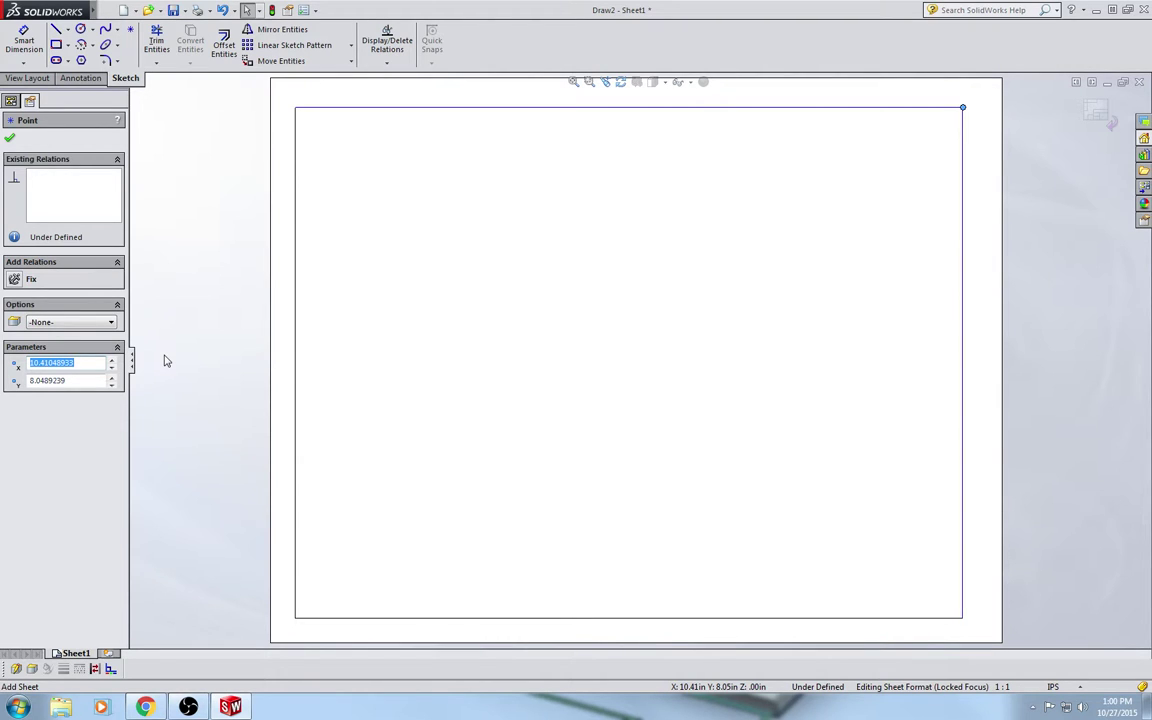
text(10.625)
click(96, 380)
drag(87, 380, 5, 384)
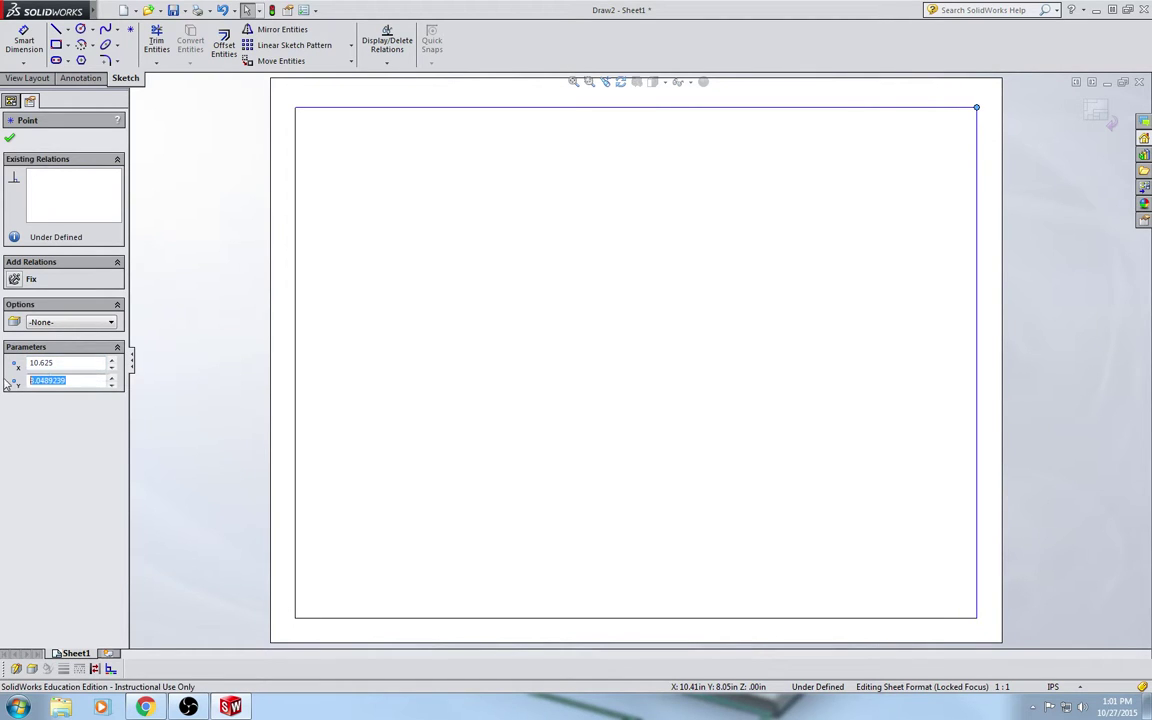
text(8.125)
key(Return)
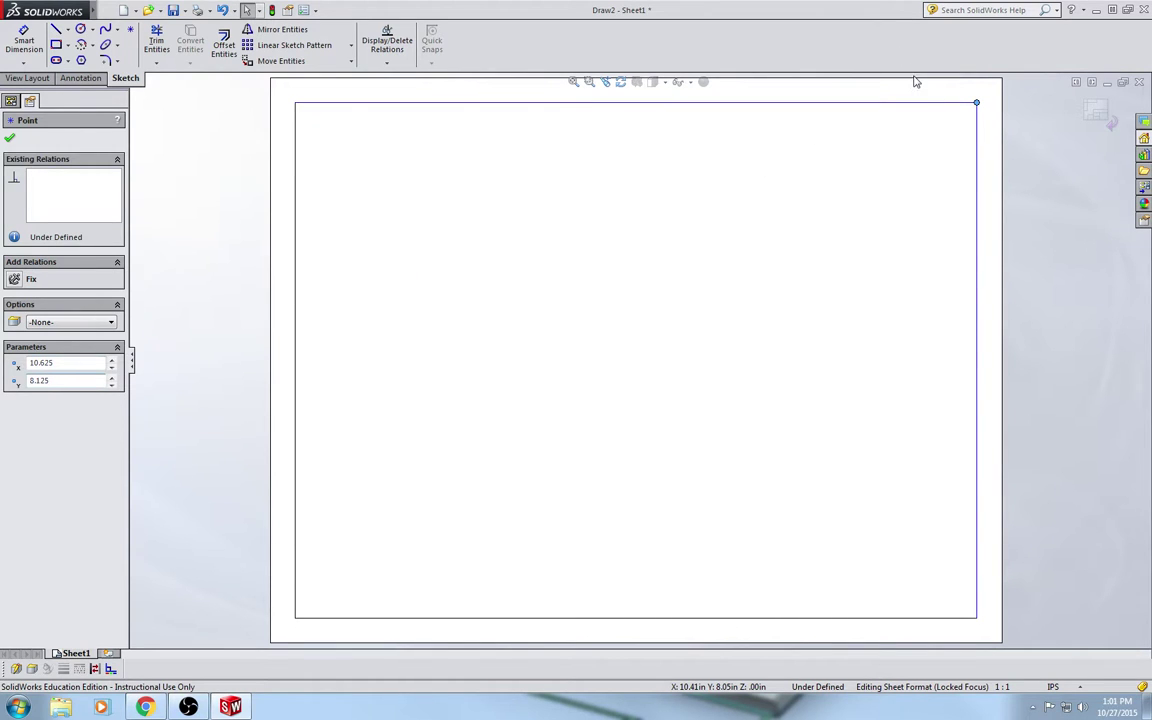
click(15, 279)
click(9, 133)
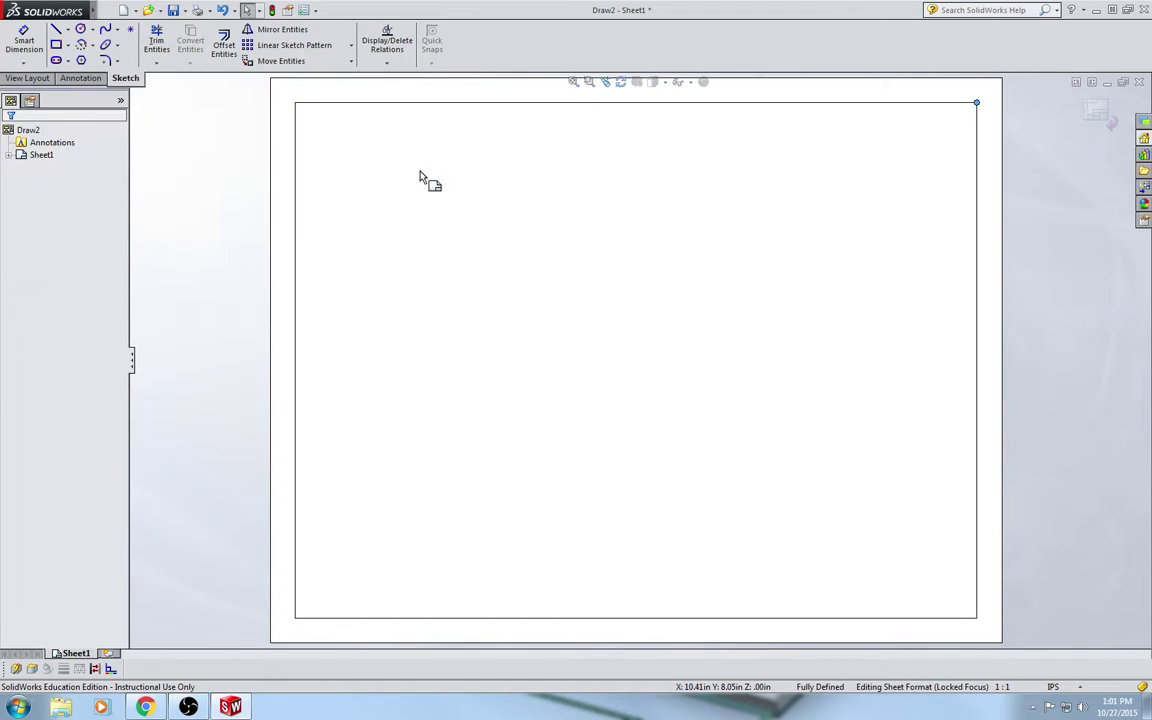
Set the line thickness of all four border lines to 0.0276 in
drag(800, 357, 291, 625)
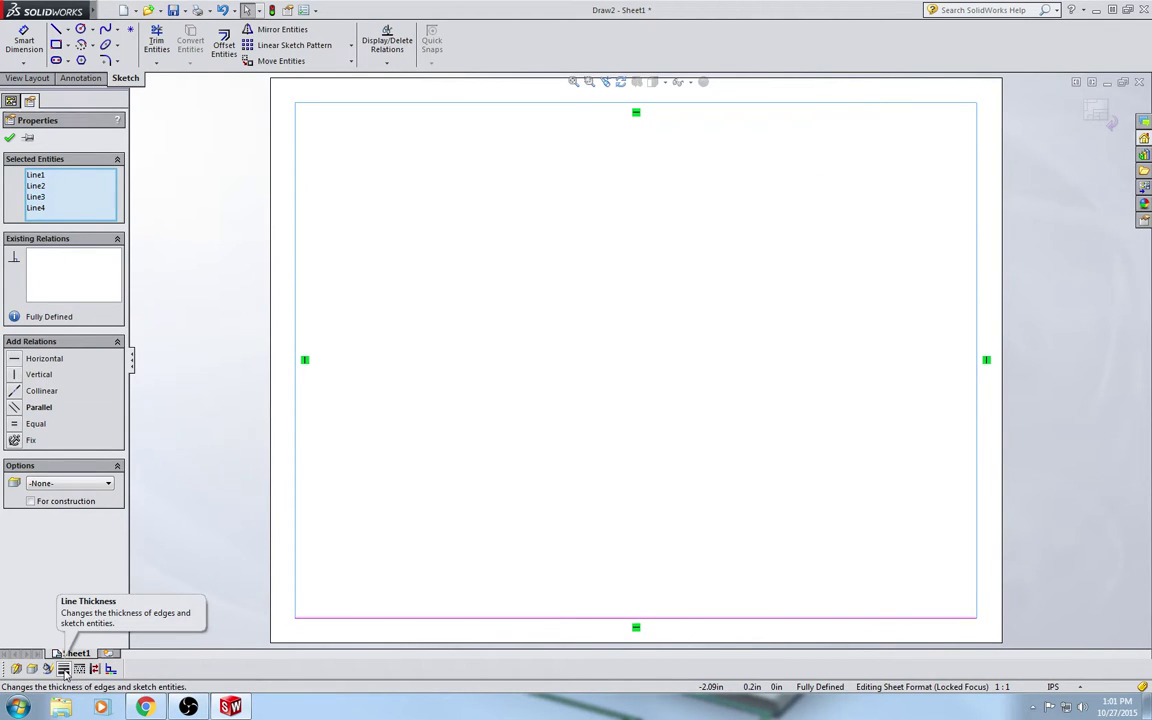
right_click(561, 44)
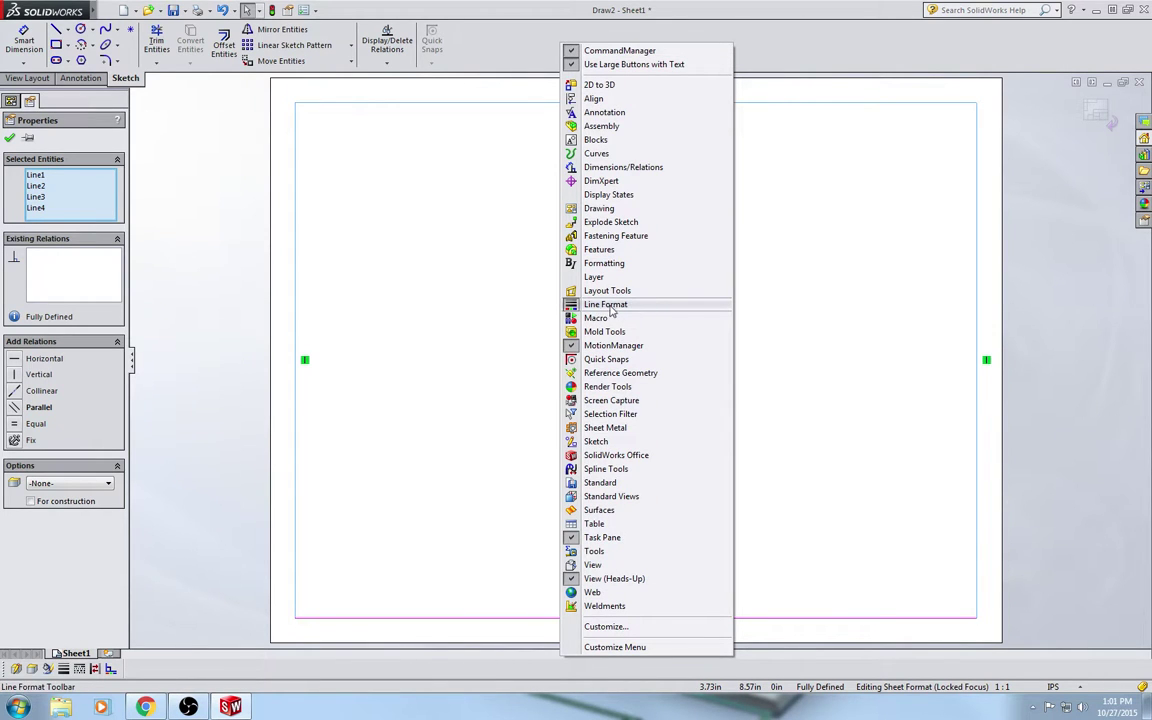
click(63, 668)
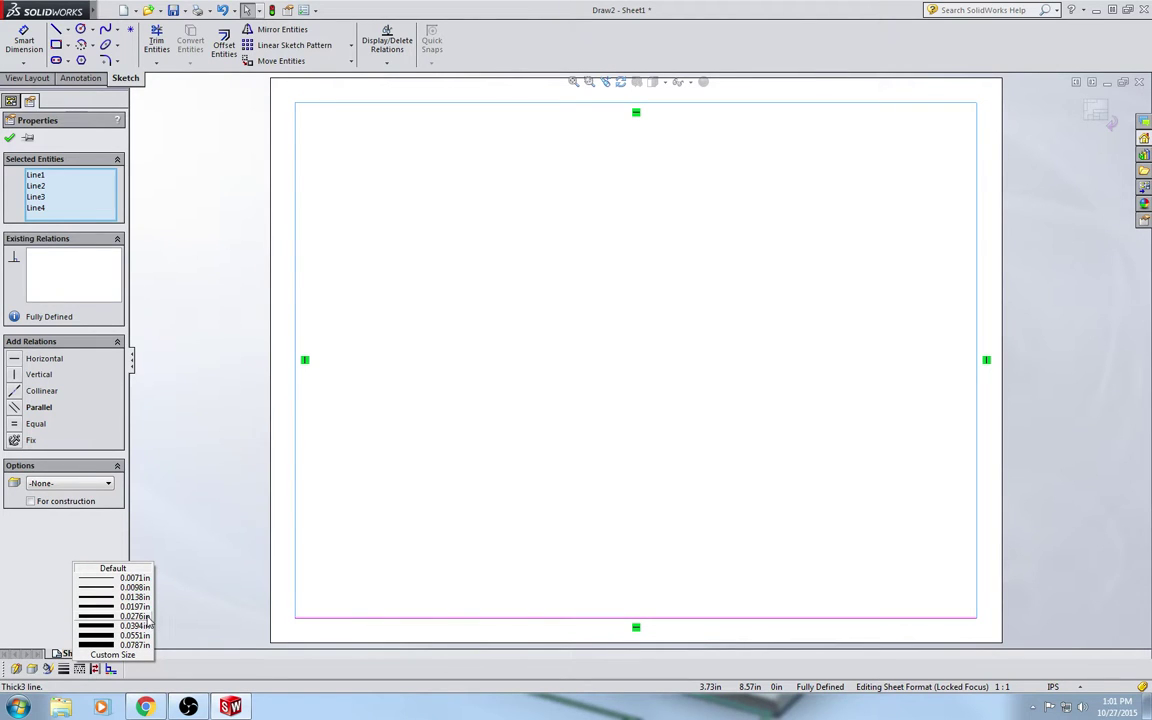
click(148, 617)
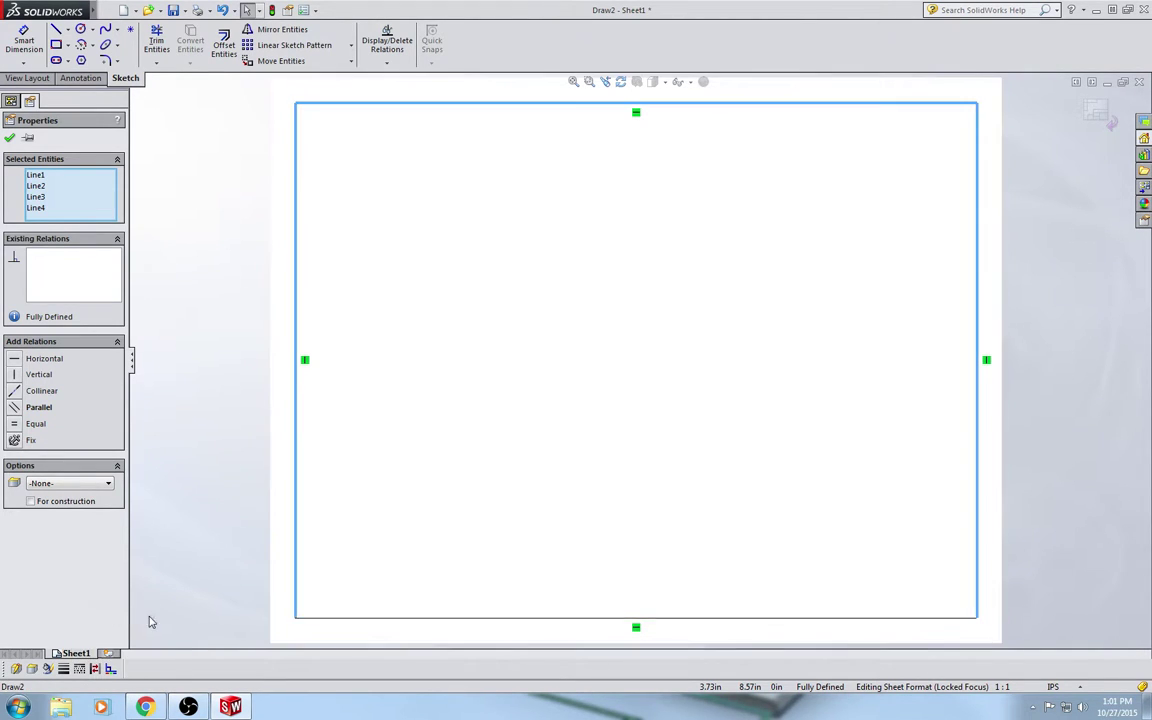
click(535, 447)
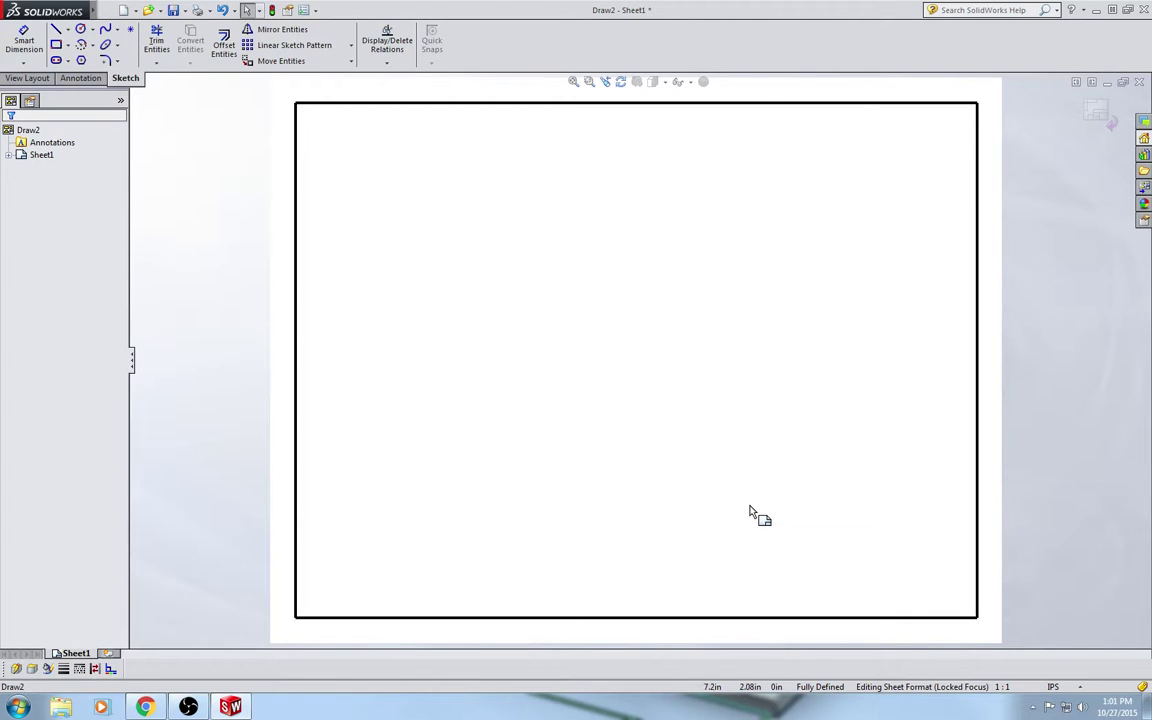
Sketch a title block rectangle about 4.17 in wide and 1.64 in high from the border's lower-right corner
click(58, 45)
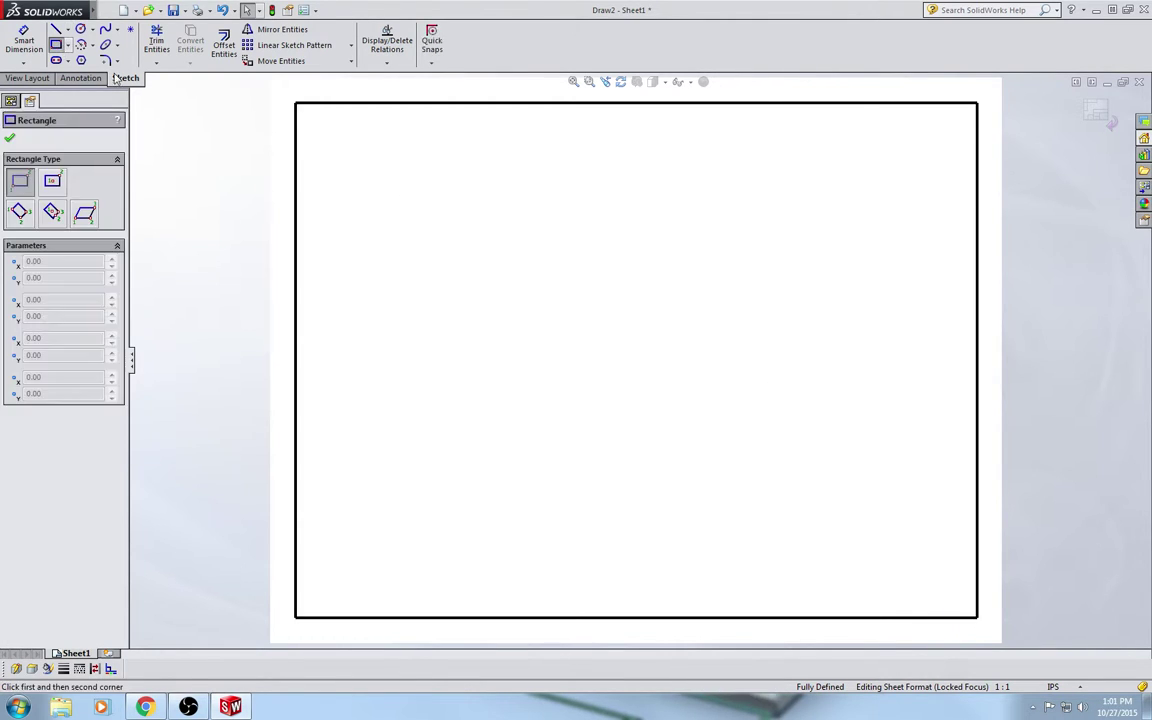
drag(978, 617, 699, 509)
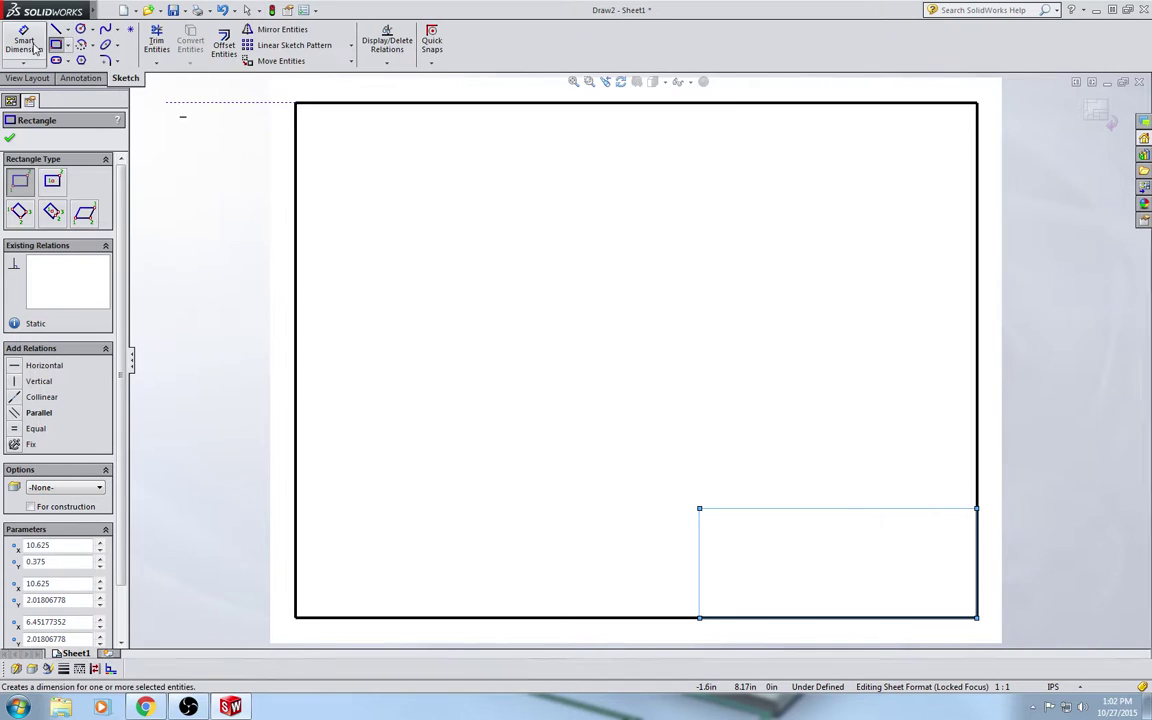
key(Escape)
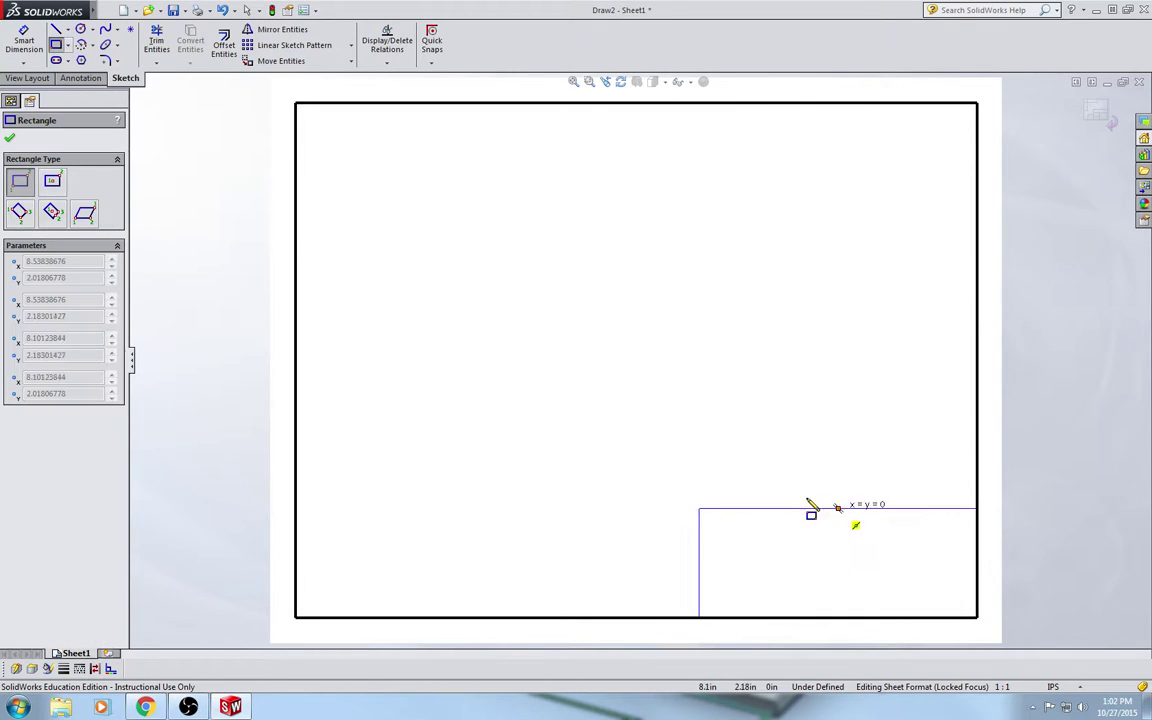
key(Escape)
Dimension the title block rectangle to 3.5 in wide and 1.4 in high
click(18, 42)
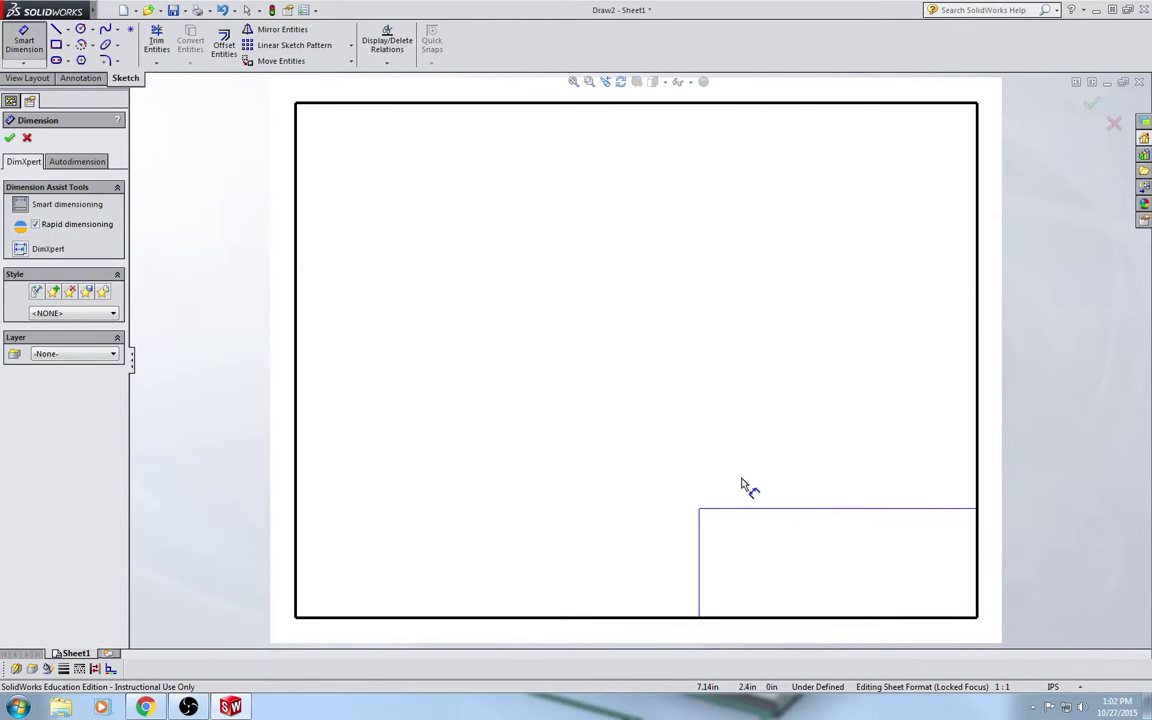
click(785, 509)
click(795, 461)
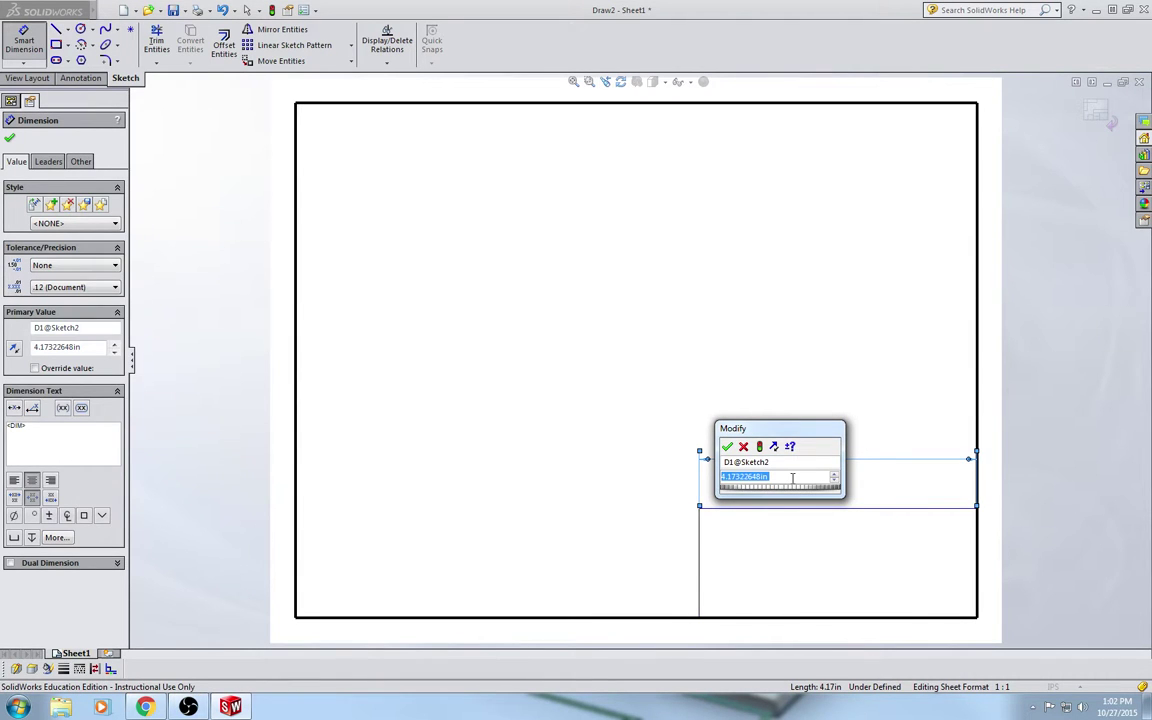
text(3.5)
key(Return)
click(746, 560)
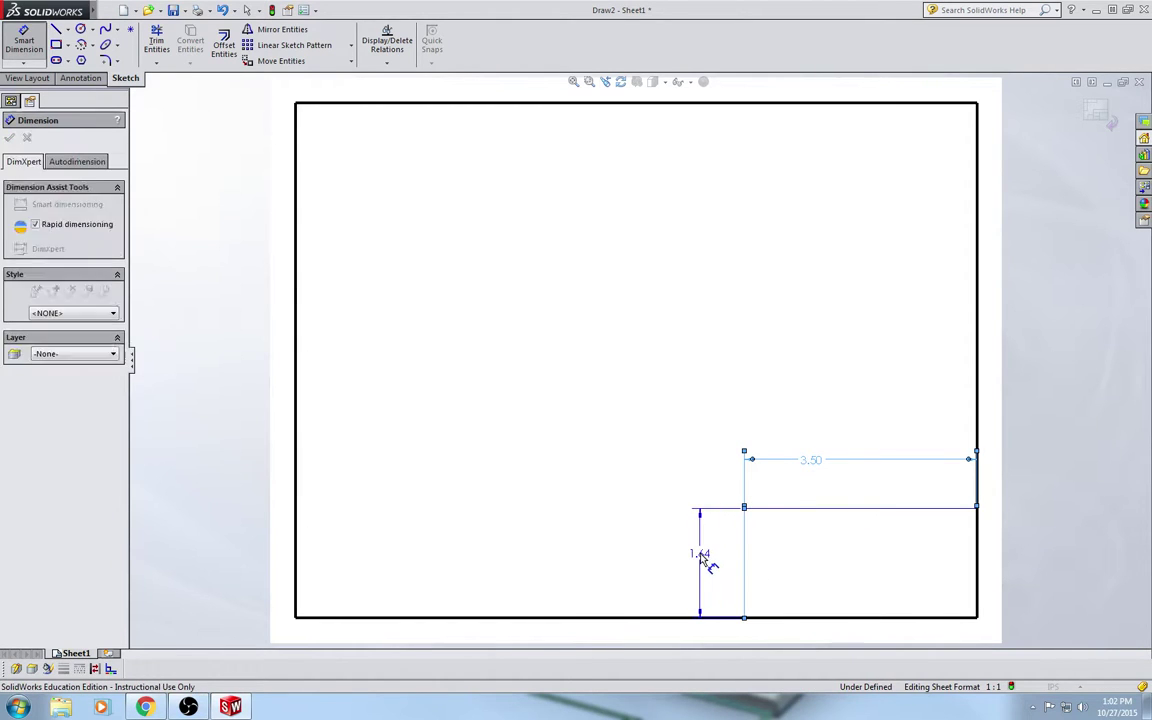
click(702, 556)
text(1)
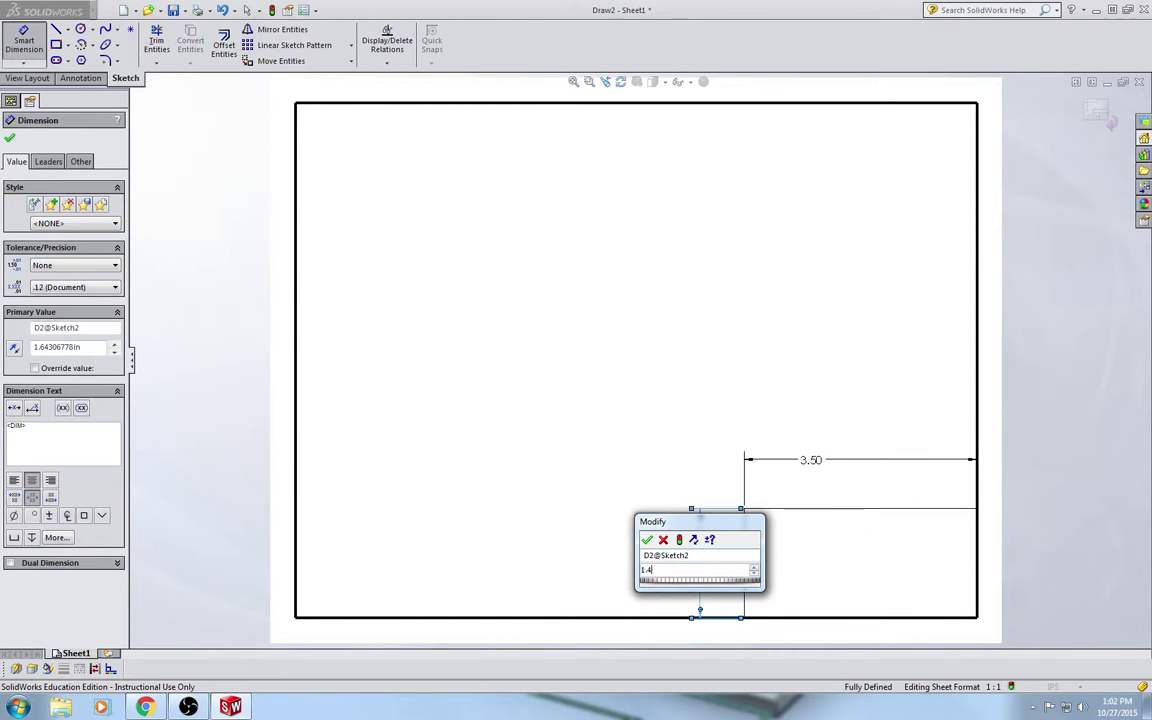
text(.4)
key(Return)
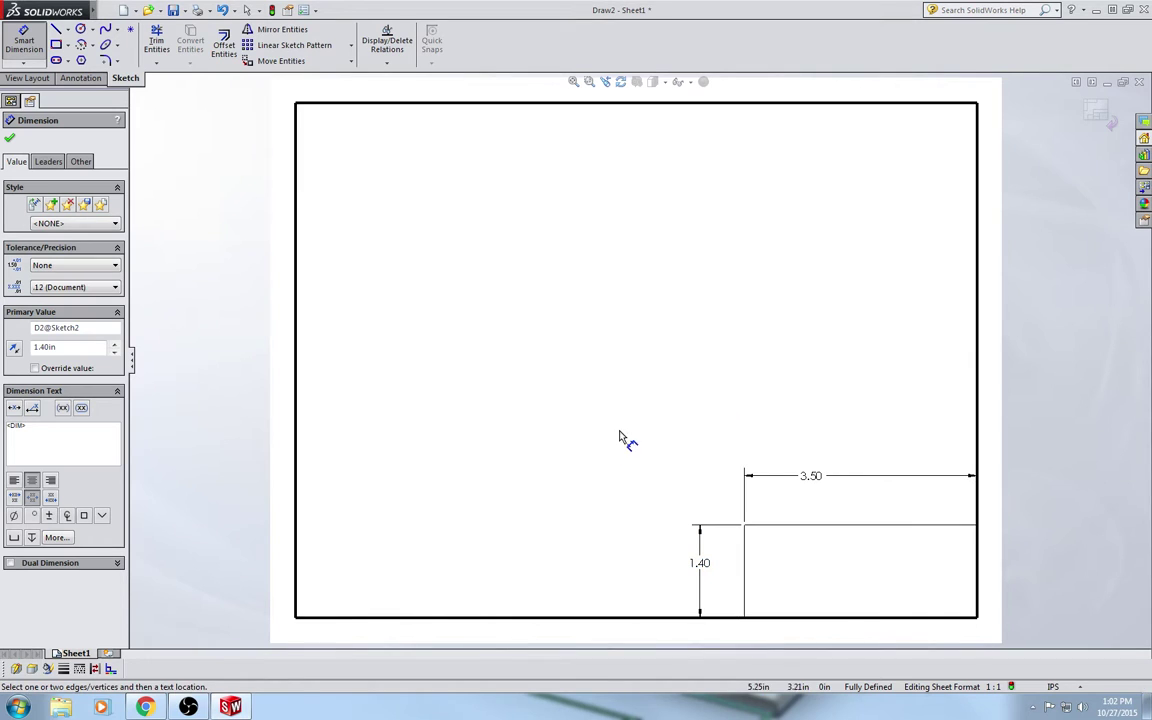
Sketch a horizontal line across the full width of the title block, about 1.09 in above the bottom border line
click(67, 45)
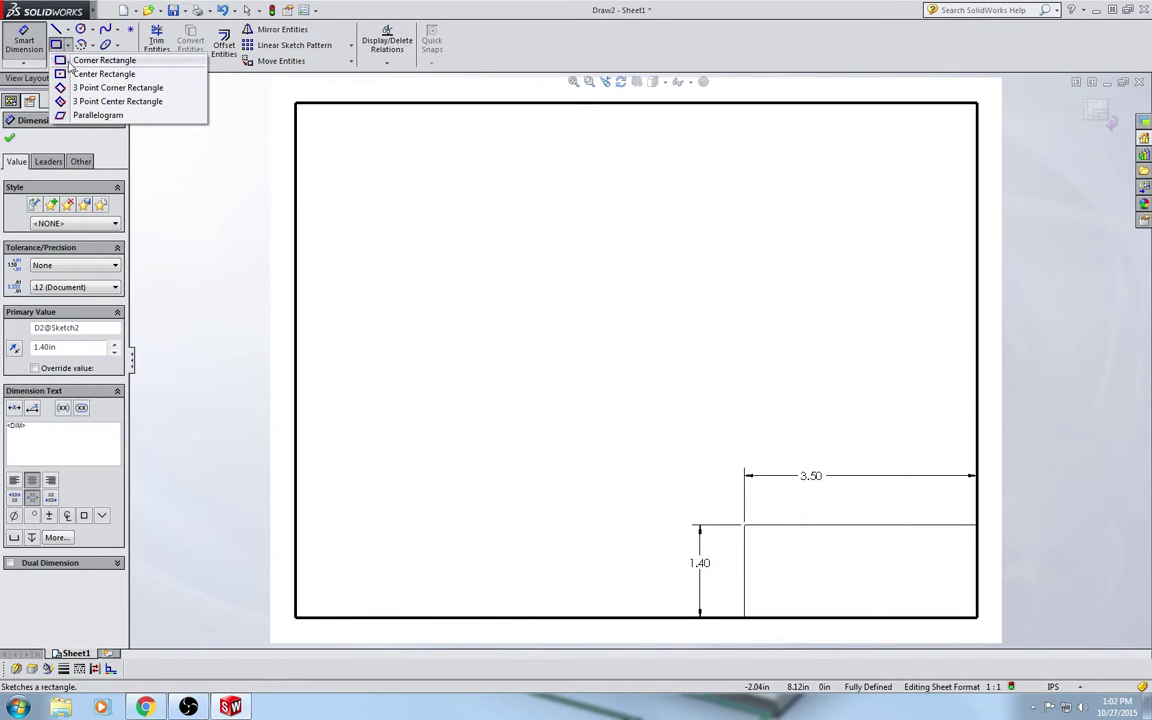
click(72, 61)
click(56, 30)
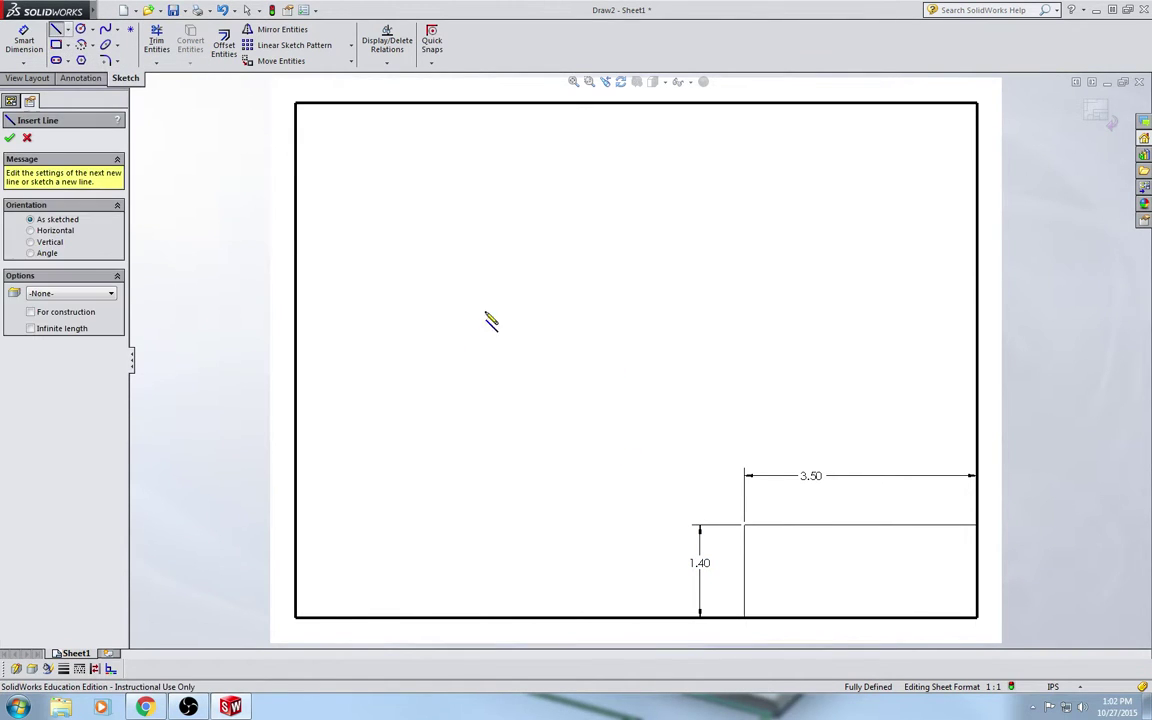
click(744, 570)
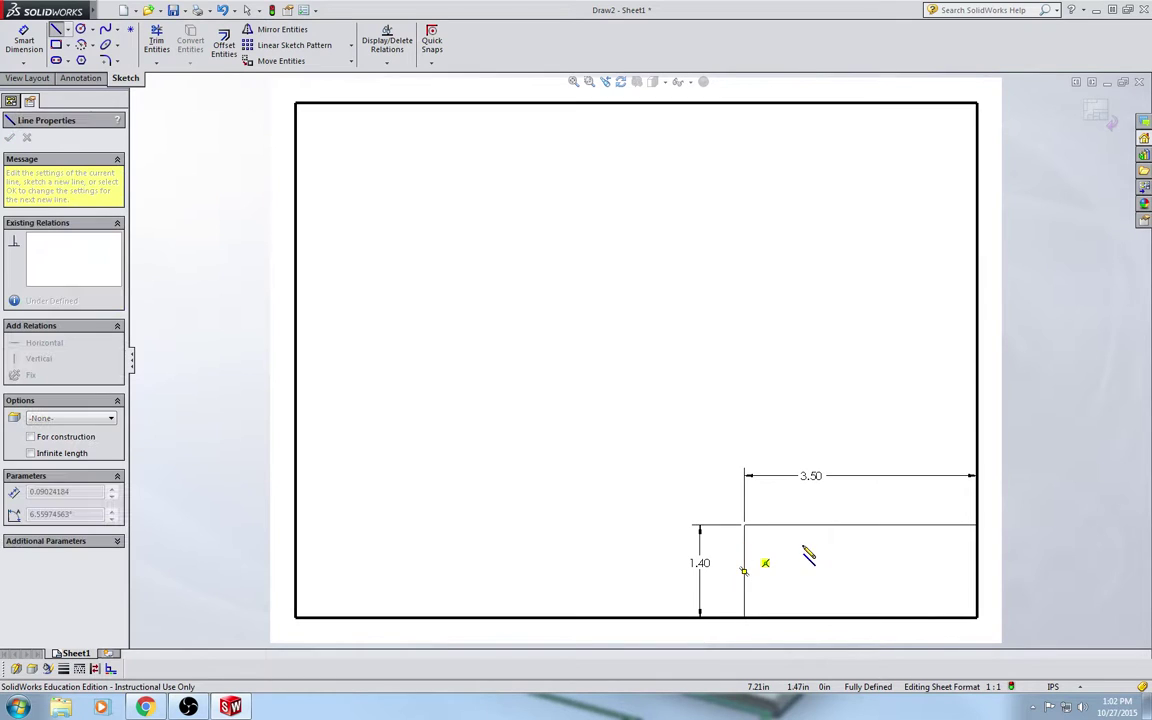
double_click(970, 546)
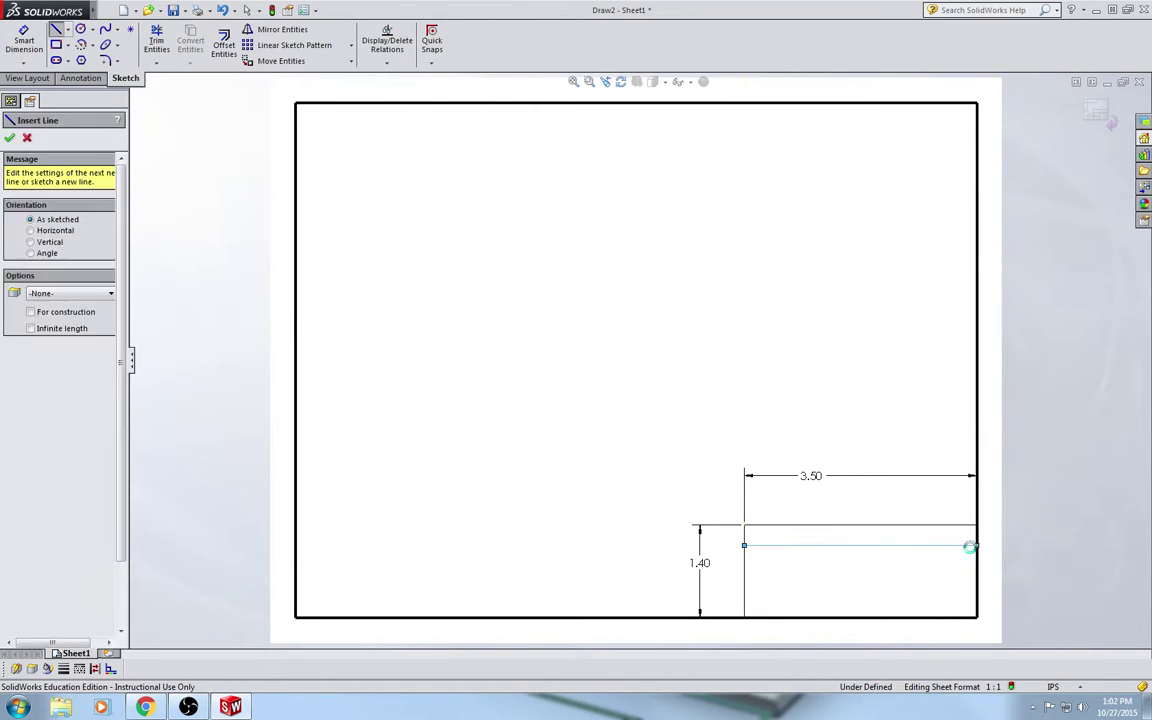
key(Escape)
Sketch a vertical line about 1.09 in long from the title block's inner horizontal line down to the bottom border line
click(56, 30)
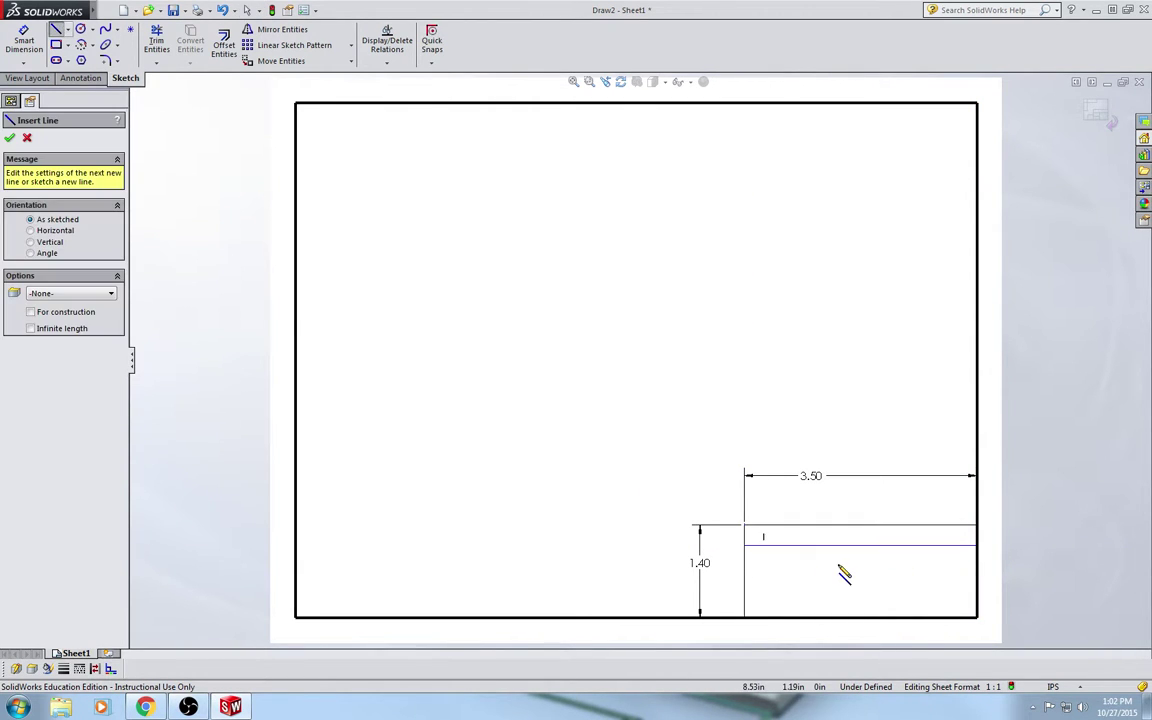
click(814, 545)
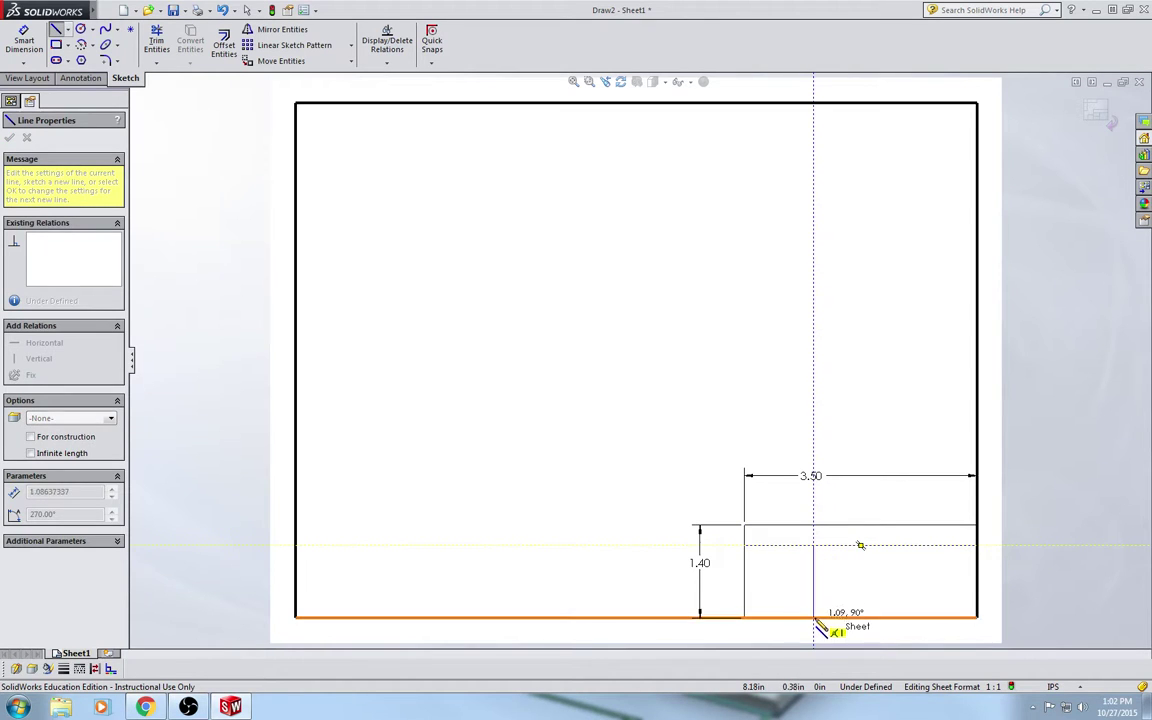
double_click(814, 617)
key(Escape)
Dimension the title block's inner horizontal line to 1.1 in above the bottom border line
key(d)
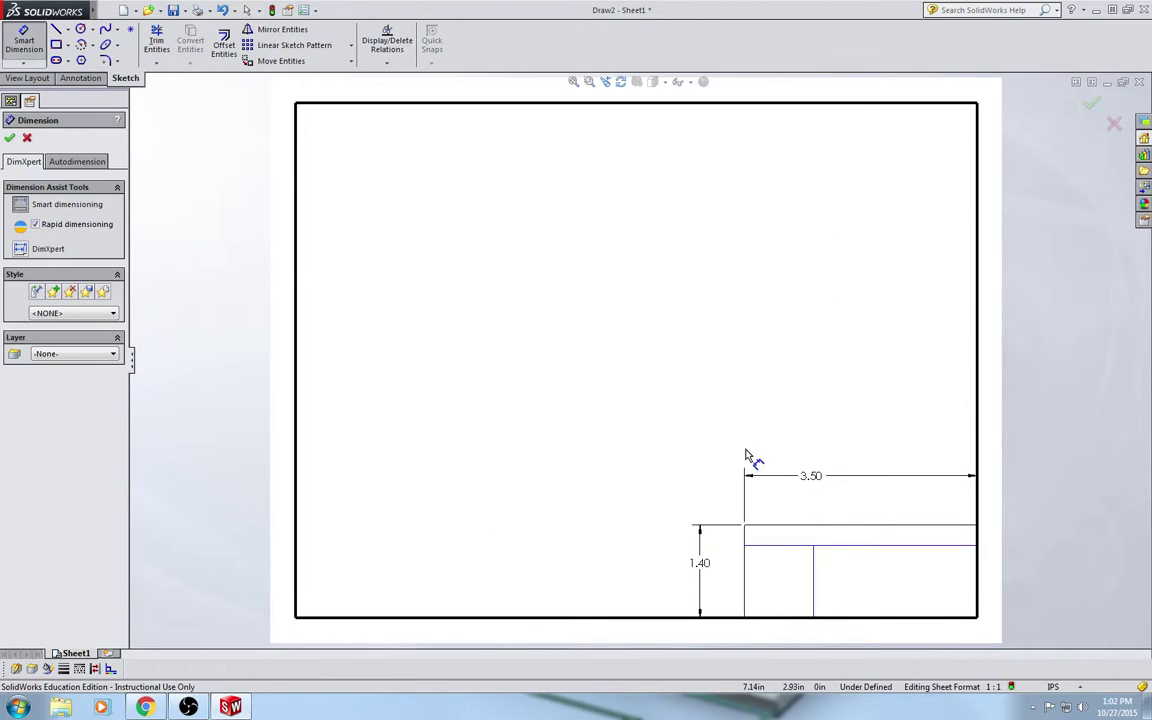
click(797, 546)
click(780, 617)
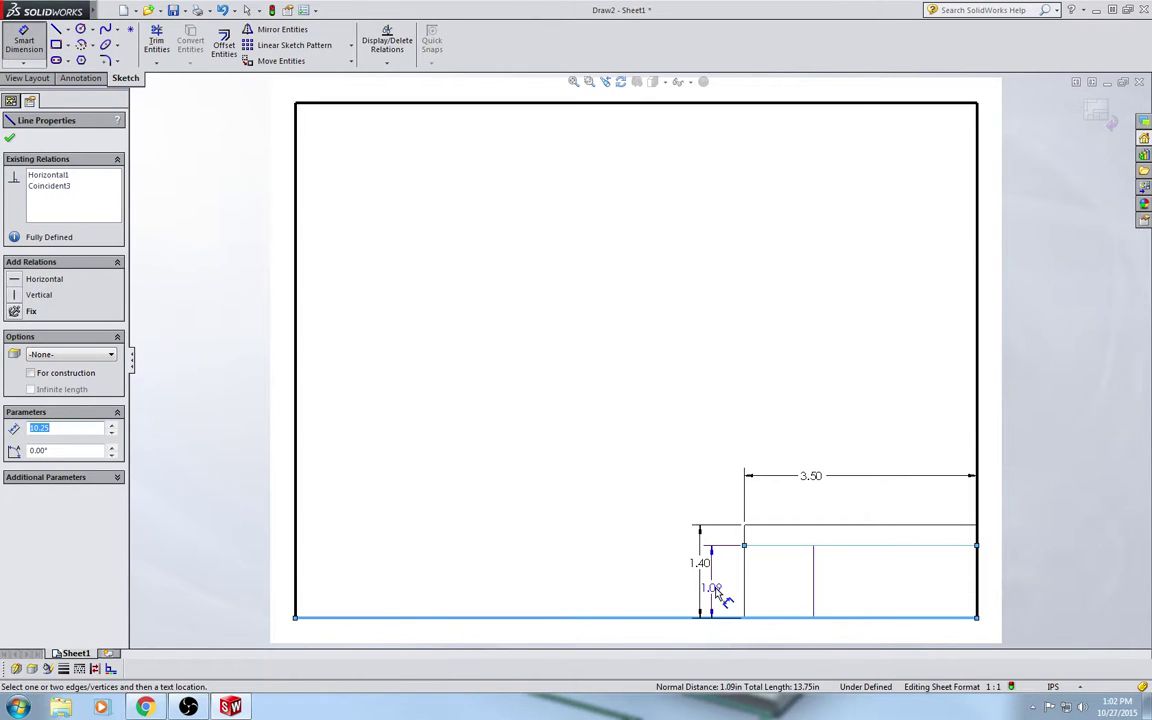
click(722, 596)
text(1.1)
key(Return)
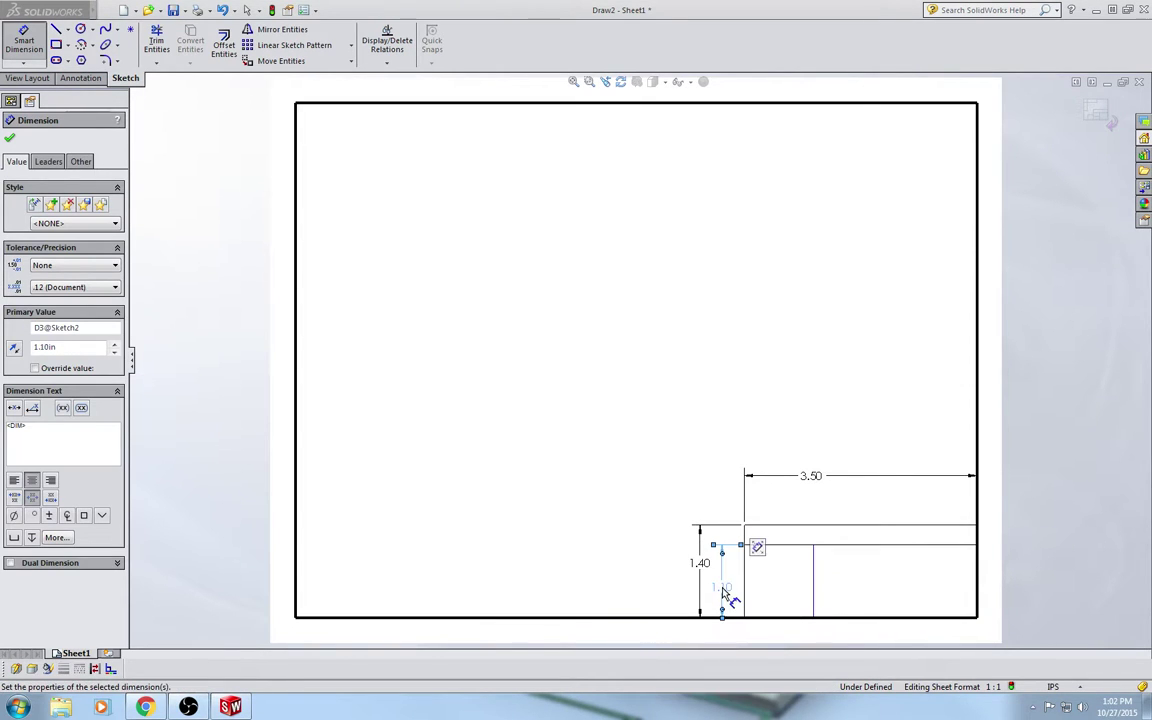
Dimension the title block's inner vertical line to 1.4 in from the block's left edge
click(748, 602)
click(758, 612)
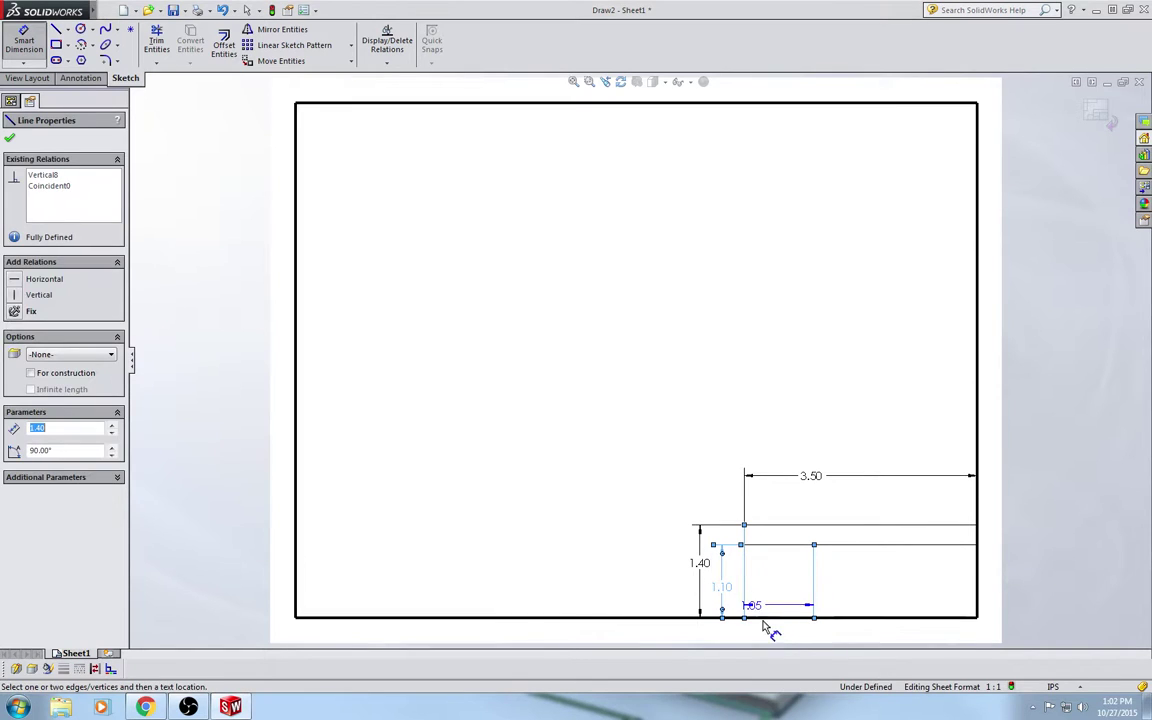
click(777, 640)
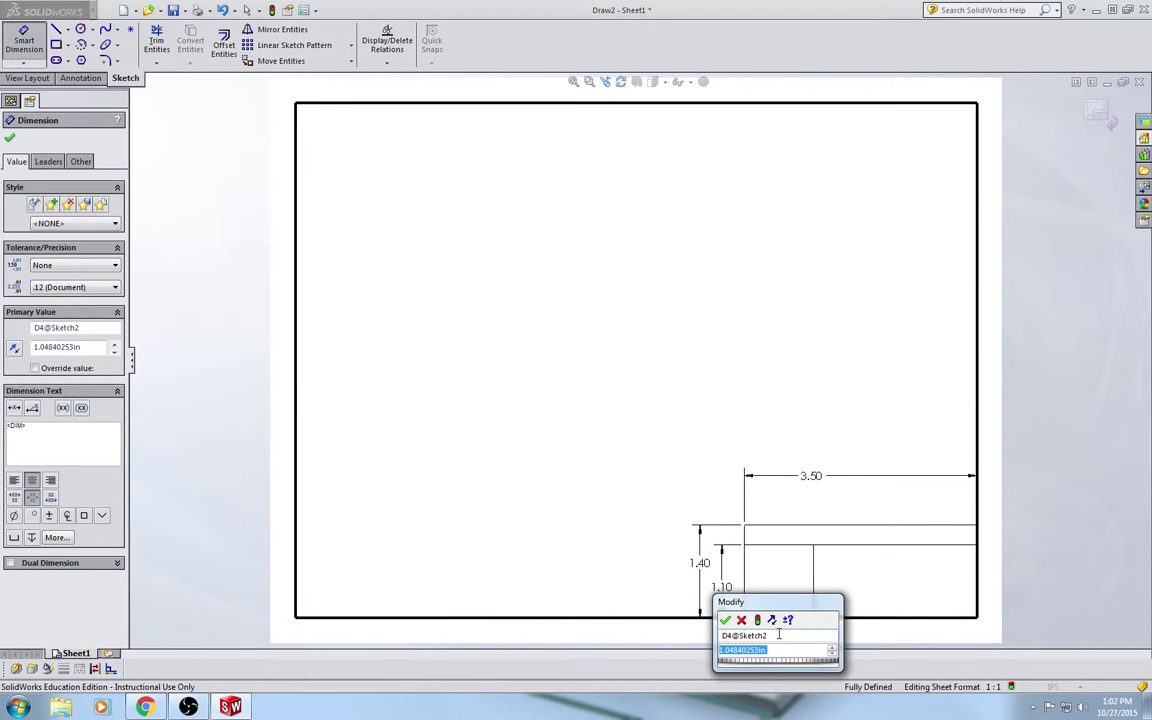
text(1.4)
key(Return)
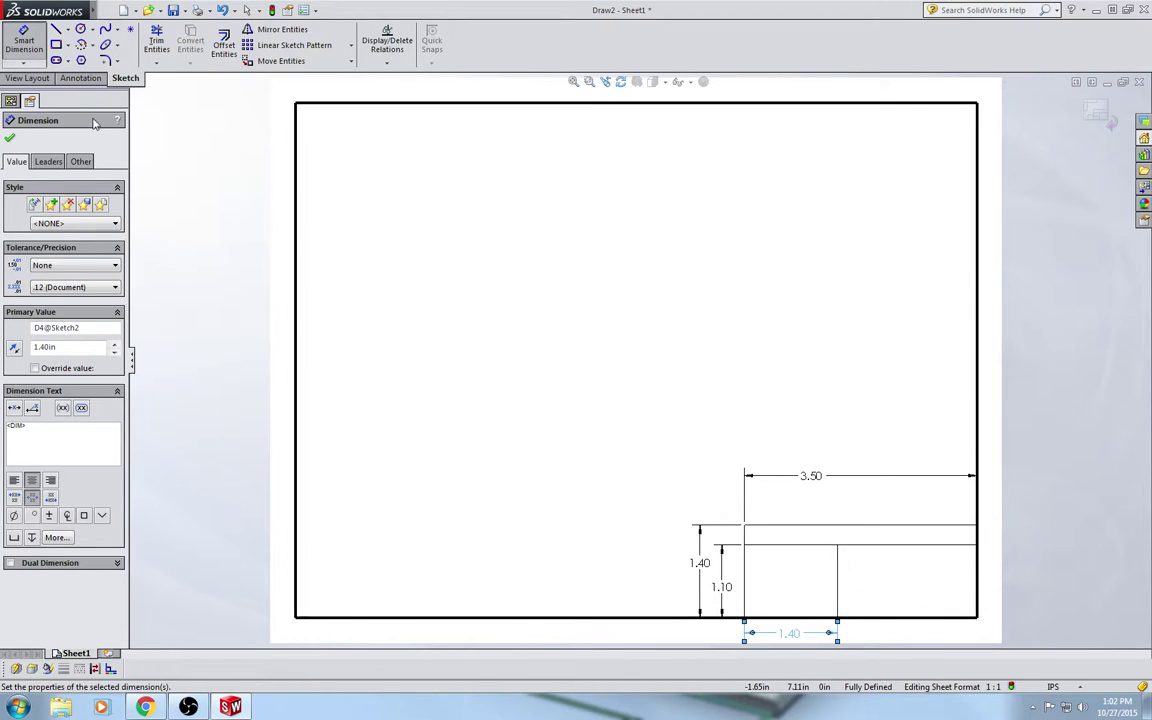
Sketch one horizontal line across the 1.4 in wide left cell and another about 2.1 in long across the right cell
click(57, 30)
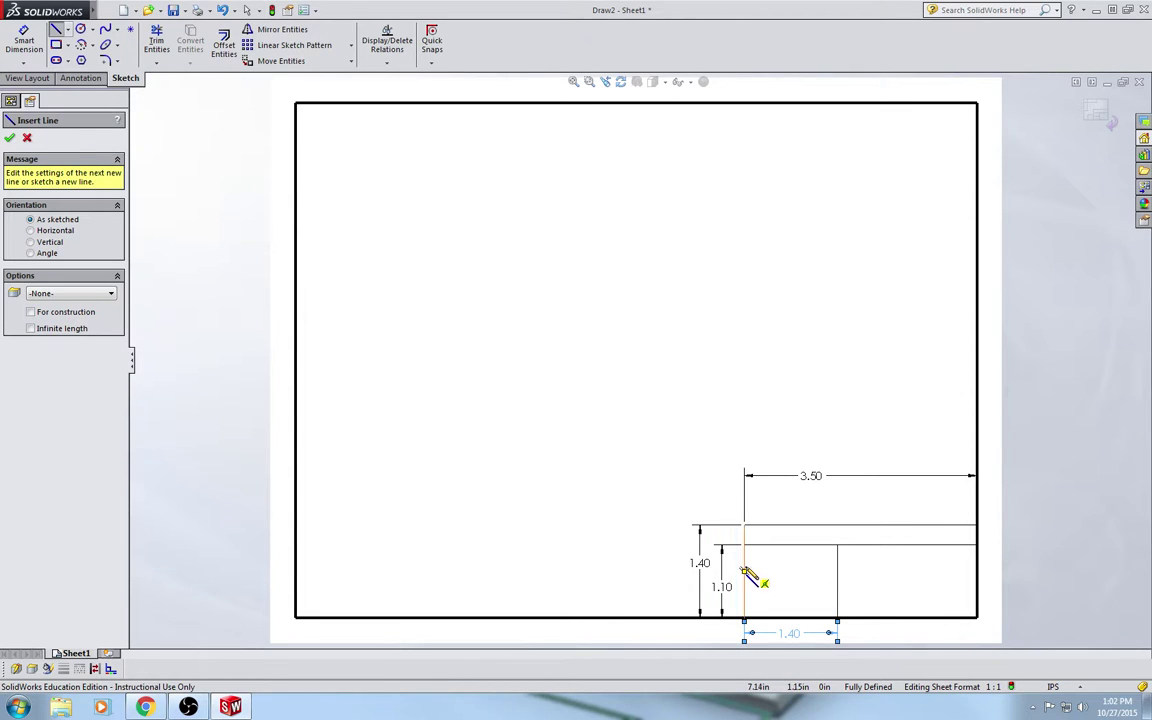
drag(745, 568, 862, 580)
key(Escape)
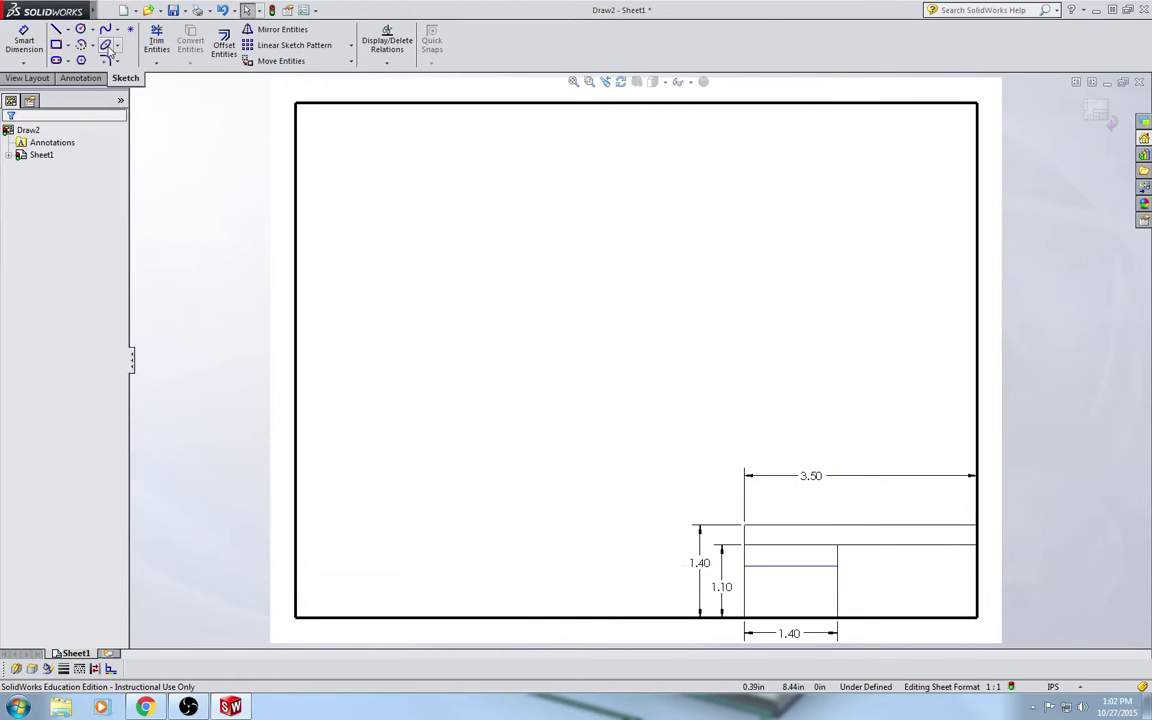
click(57, 30)
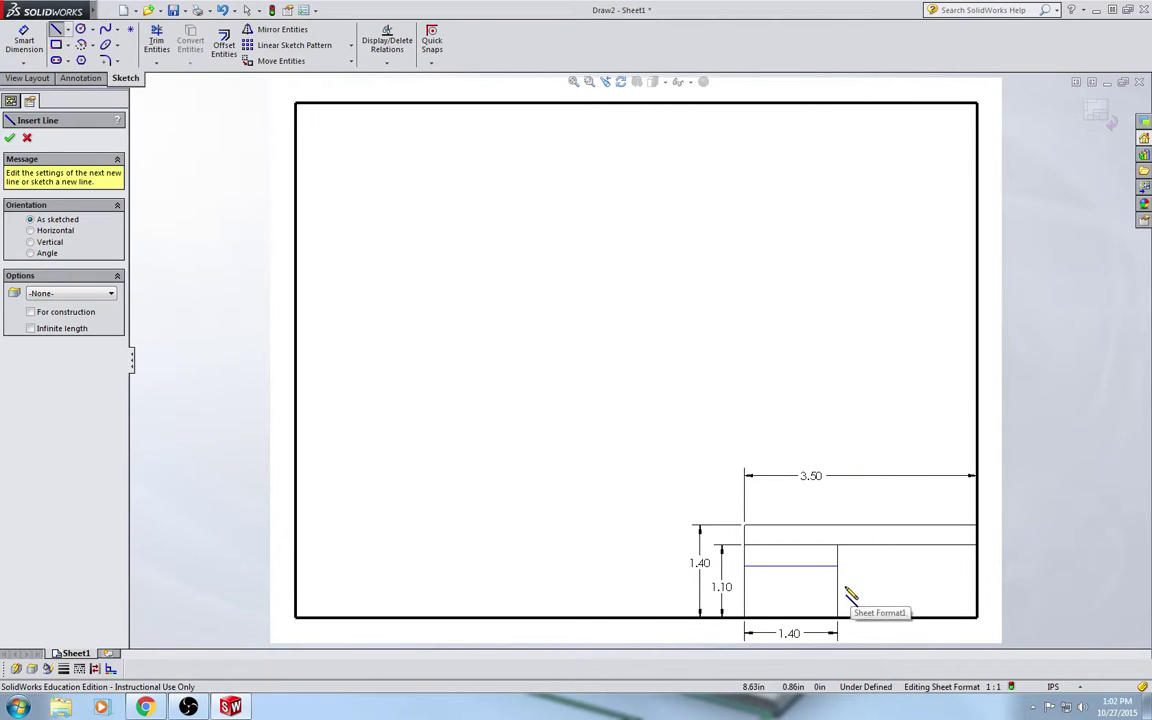
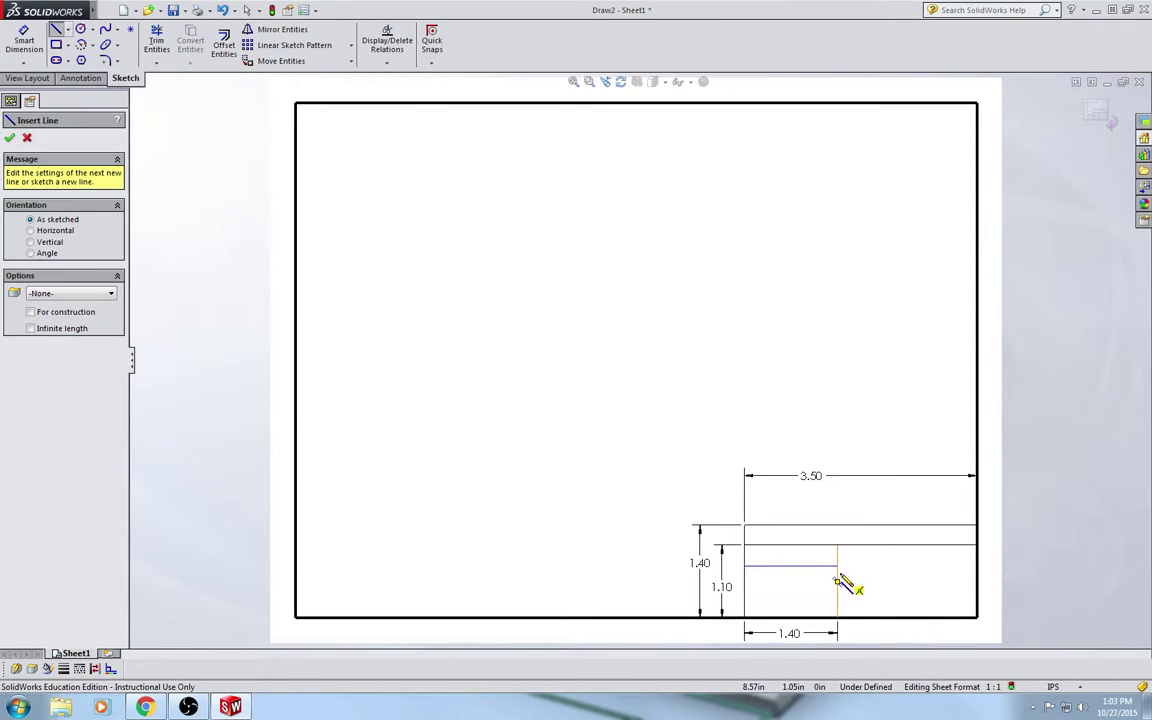
drag(838, 574, 978, 574)
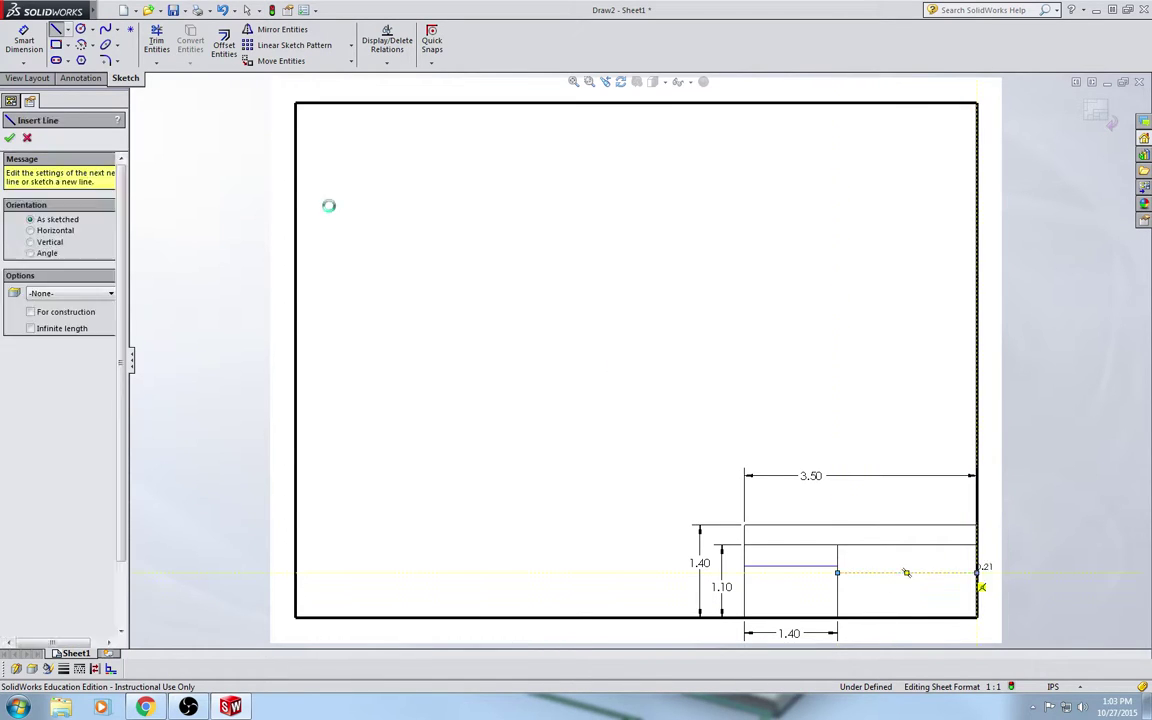
Dimension the left cell's horizontal line to 0.75 in above the bottom border line
click(24, 42)
click(764, 572)
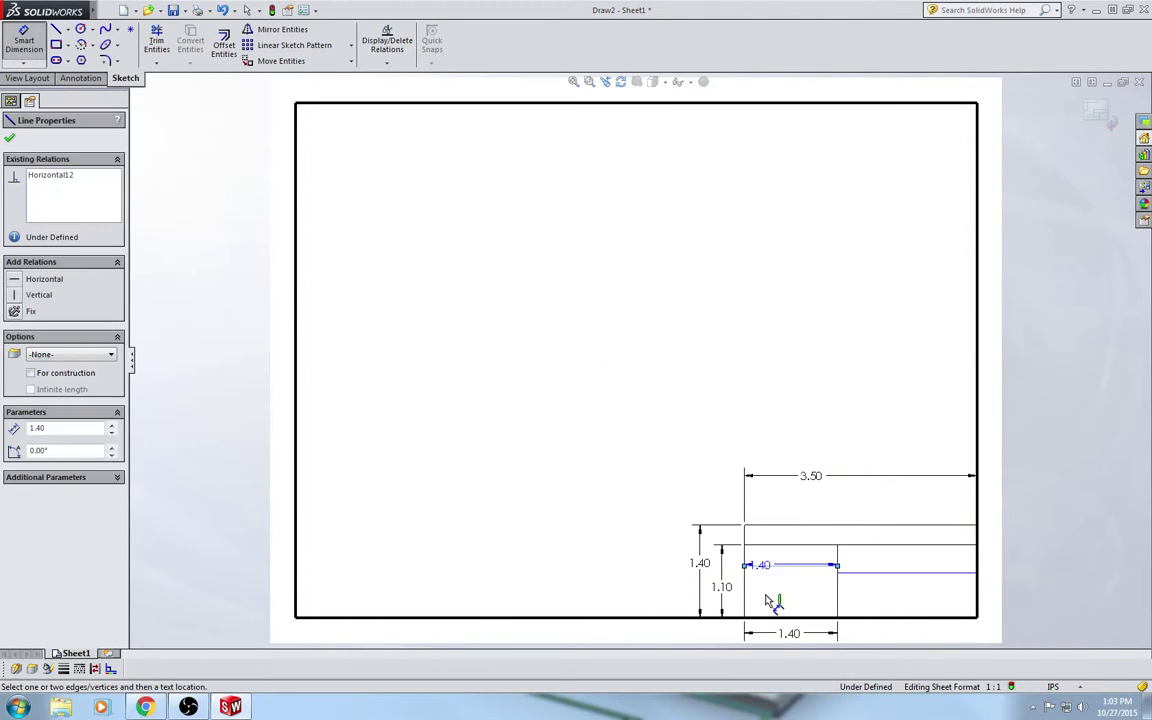
click(752, 615)
click(742, 606)
text(.75)
key(Return)
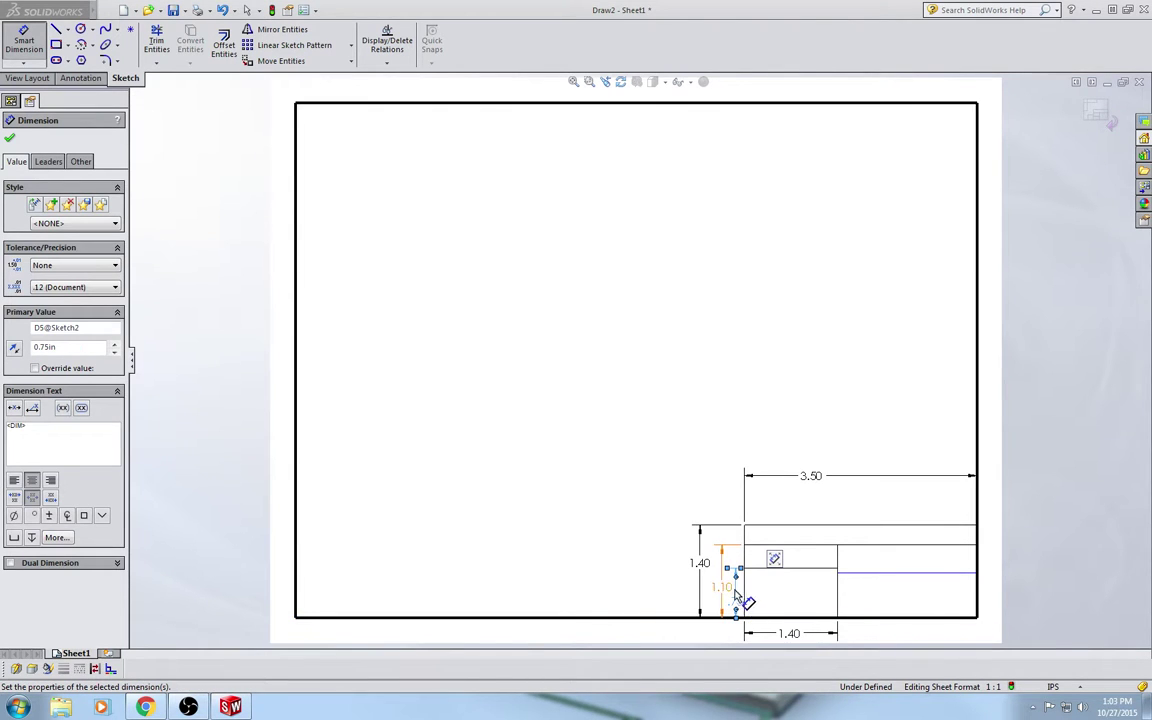
Dimension the right cell's horizontal line to 0.5 in above the bottom border line
click(910, 575)
click(958, 617)
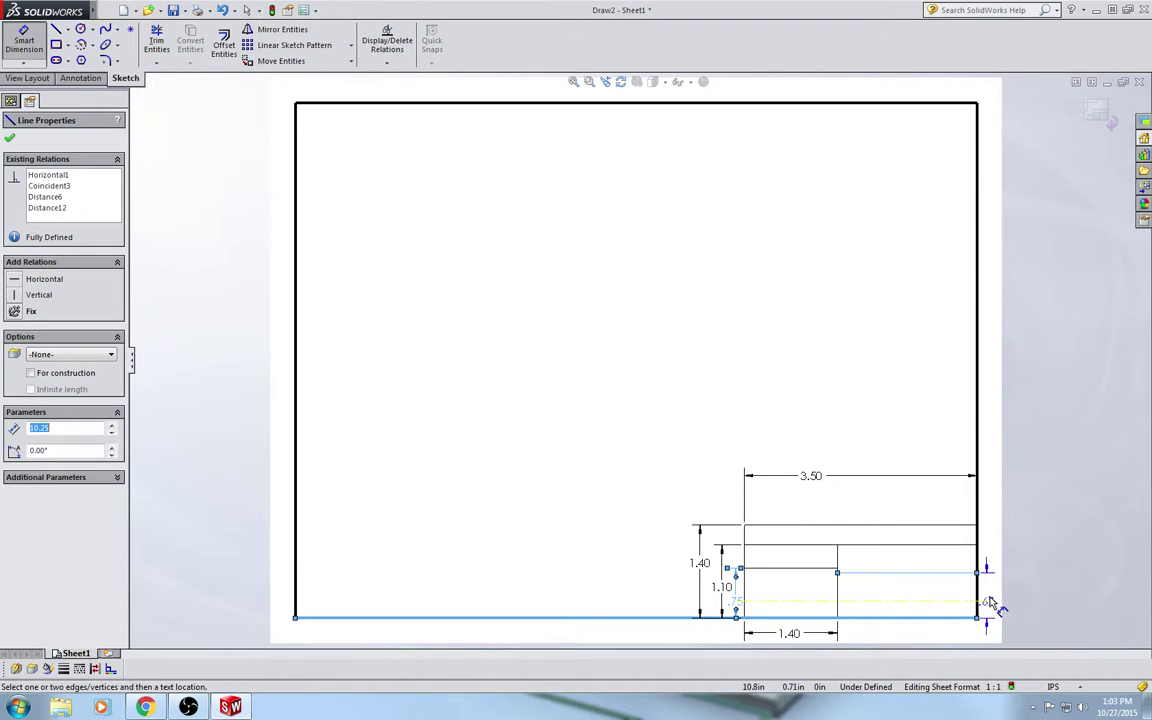
click(990, 601)
key(Return)
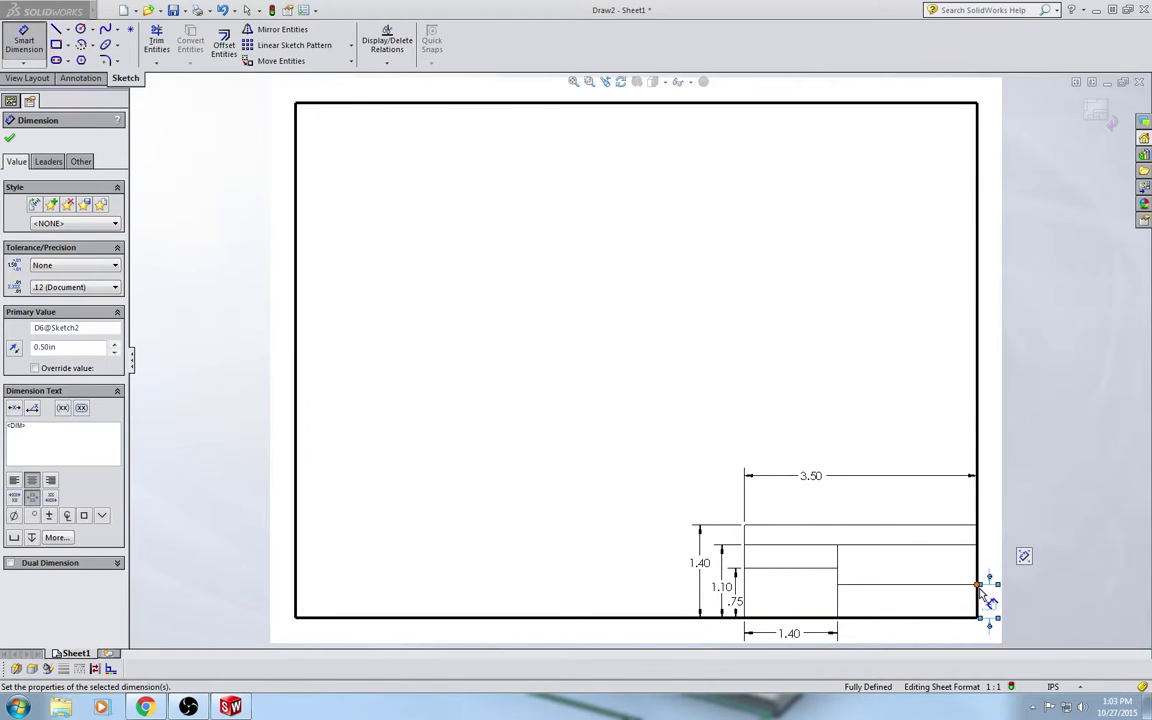
Sketch a 2.1 in horizontal line across the lower right cell and a vertical line about 0.3 in long from it to the bottom border
key(l)
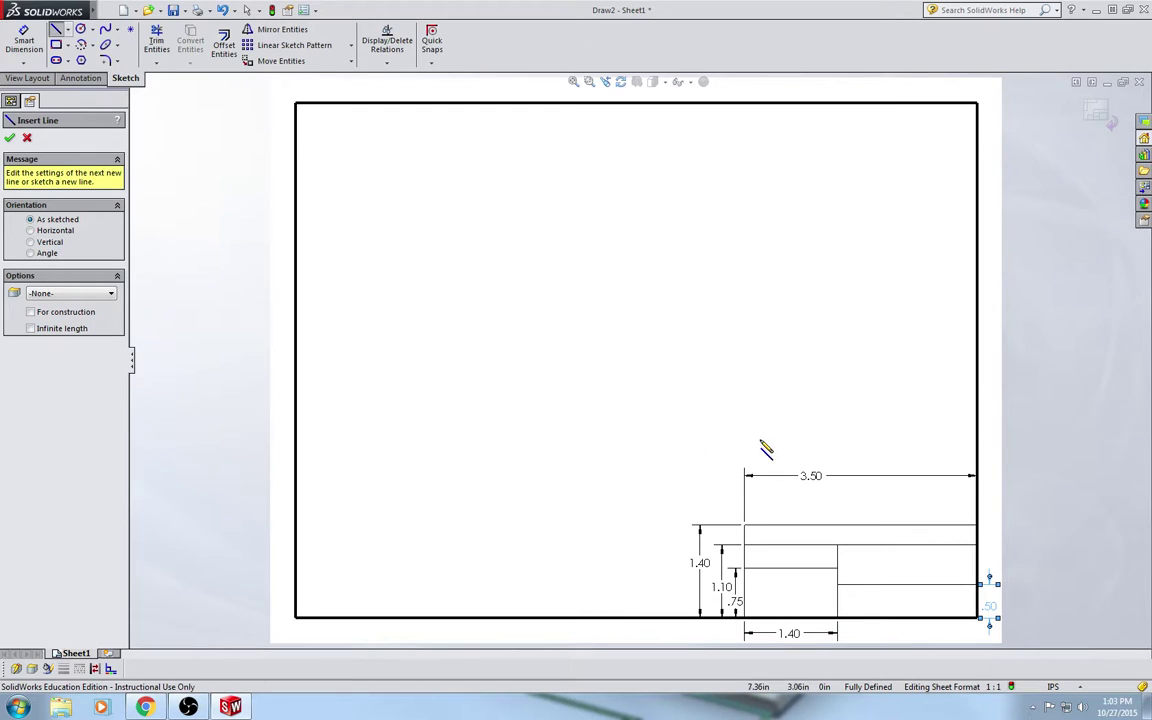
click(837, 580)
click(977, 597)
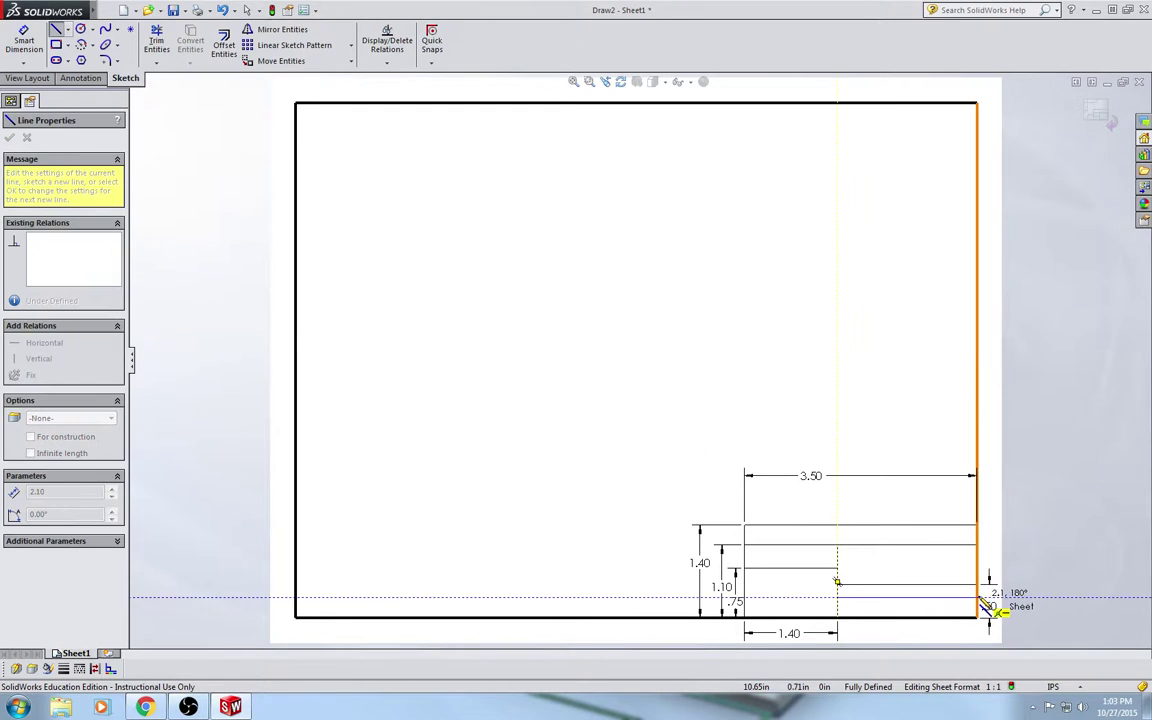
drag(880, 597, 880, 617)
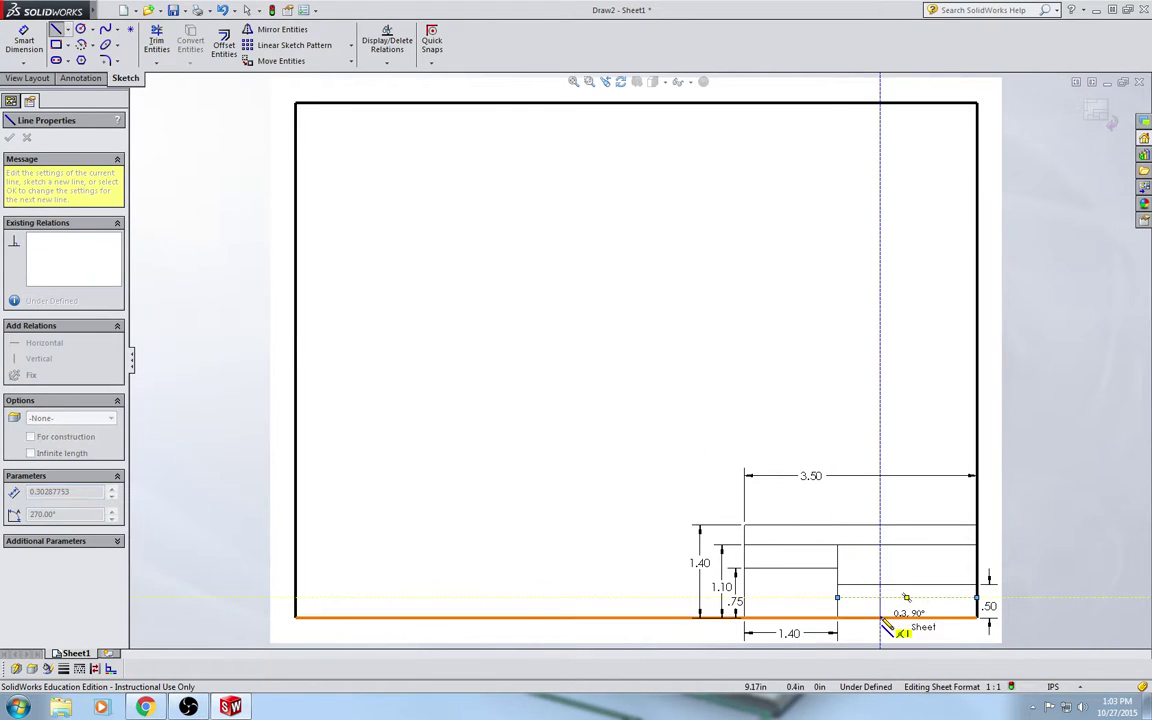
Dimension the short vertical line to 0.75 in from the left edge of the lower right cell
click(24, 40)
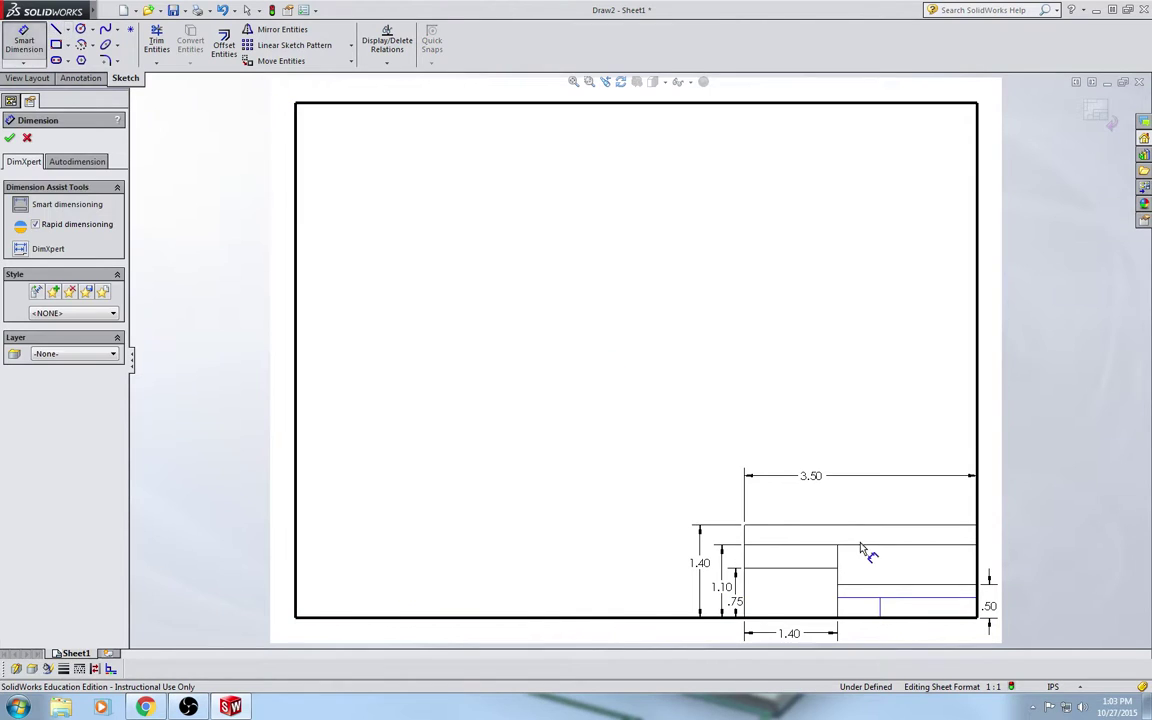
click(838, 608)
click(881, 610)
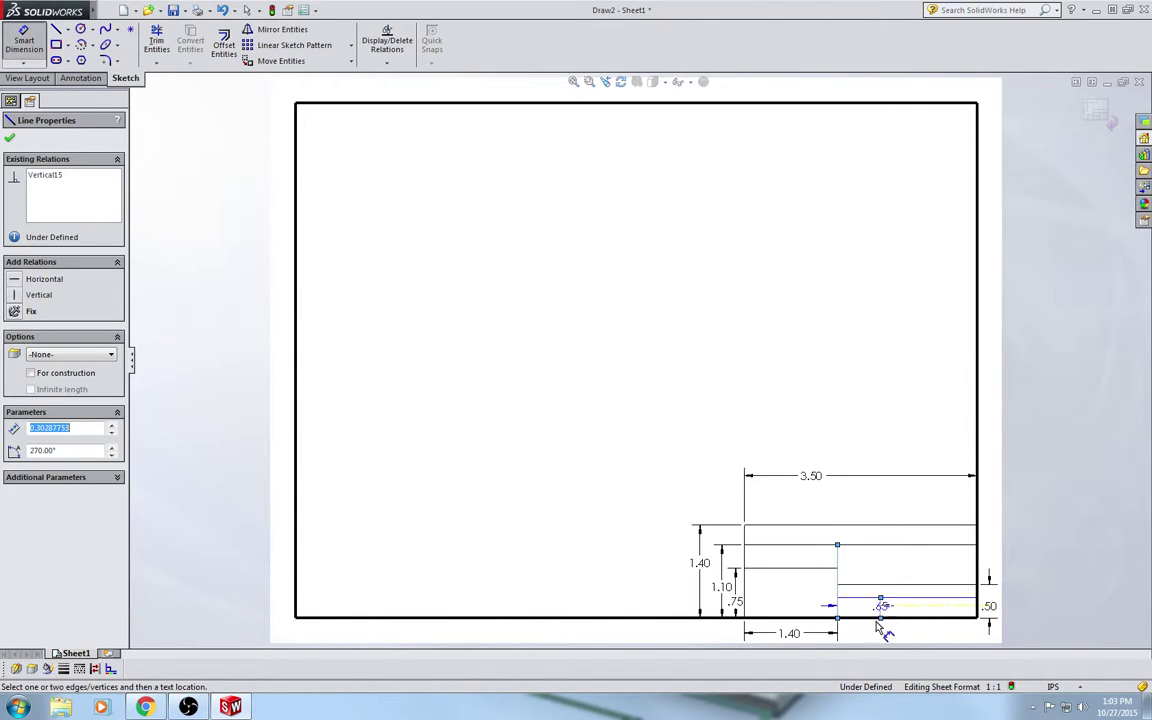
click(858, 634)
text(.75)
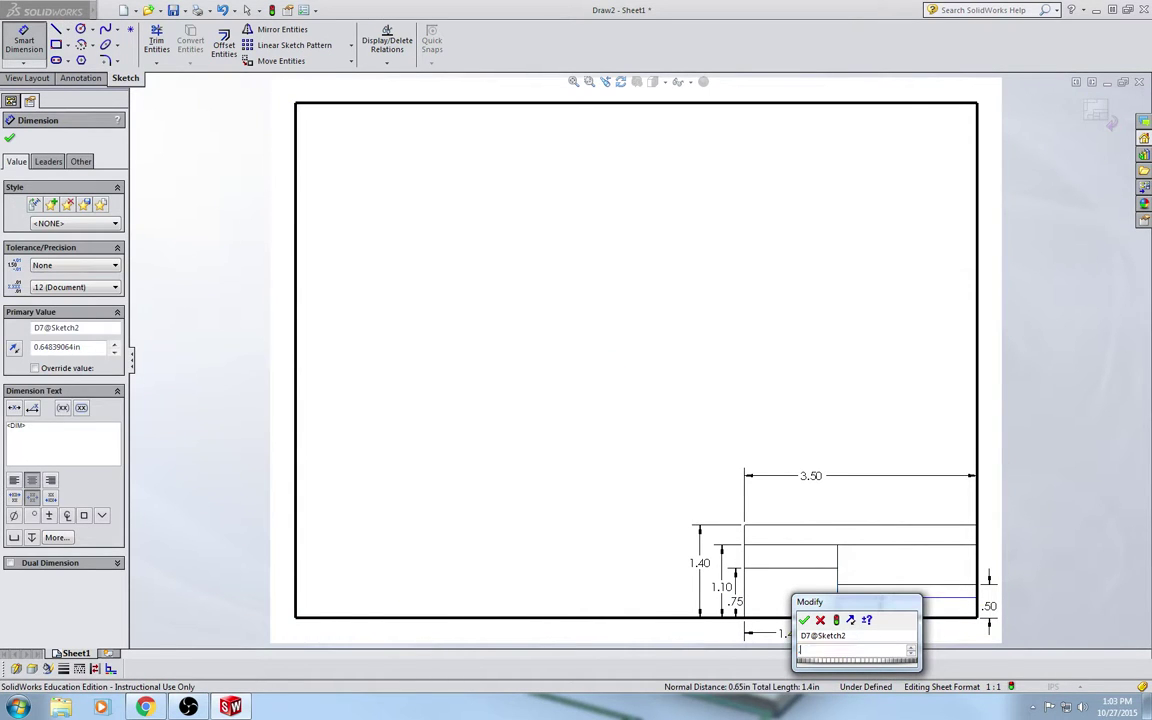
key(Return)
Dimension the lowest horizontal line in the right cell to 0.25 in above the bottom border line
click(911, 600)
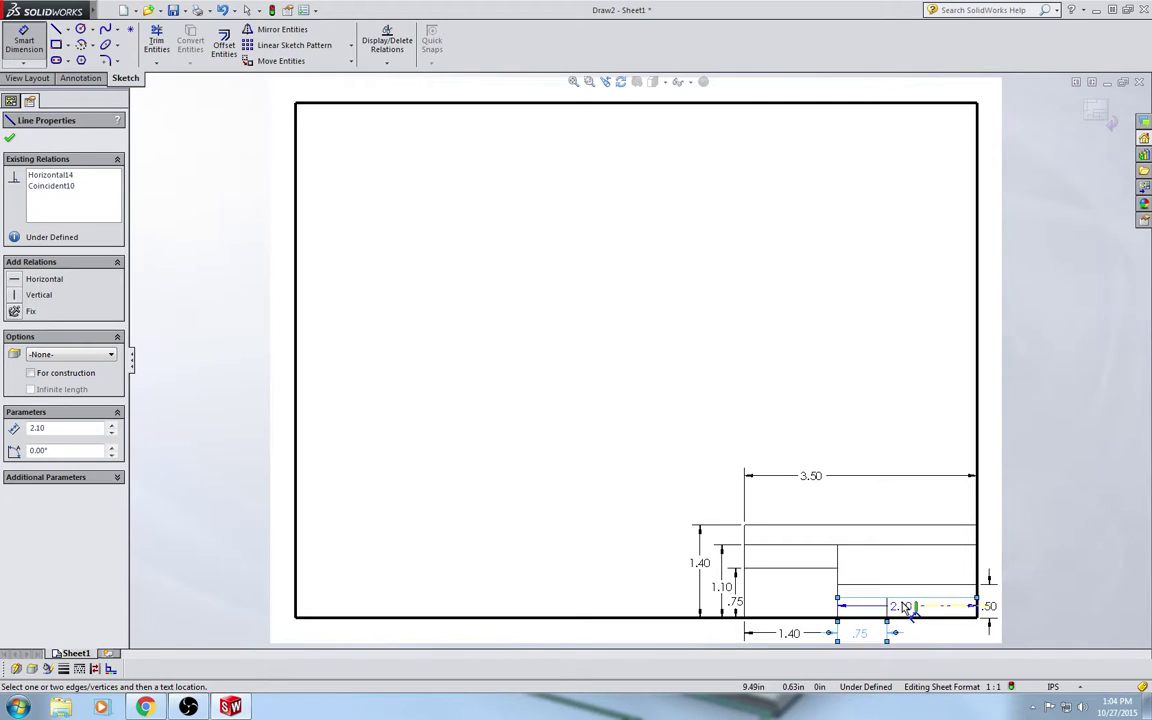
click(918, 617)
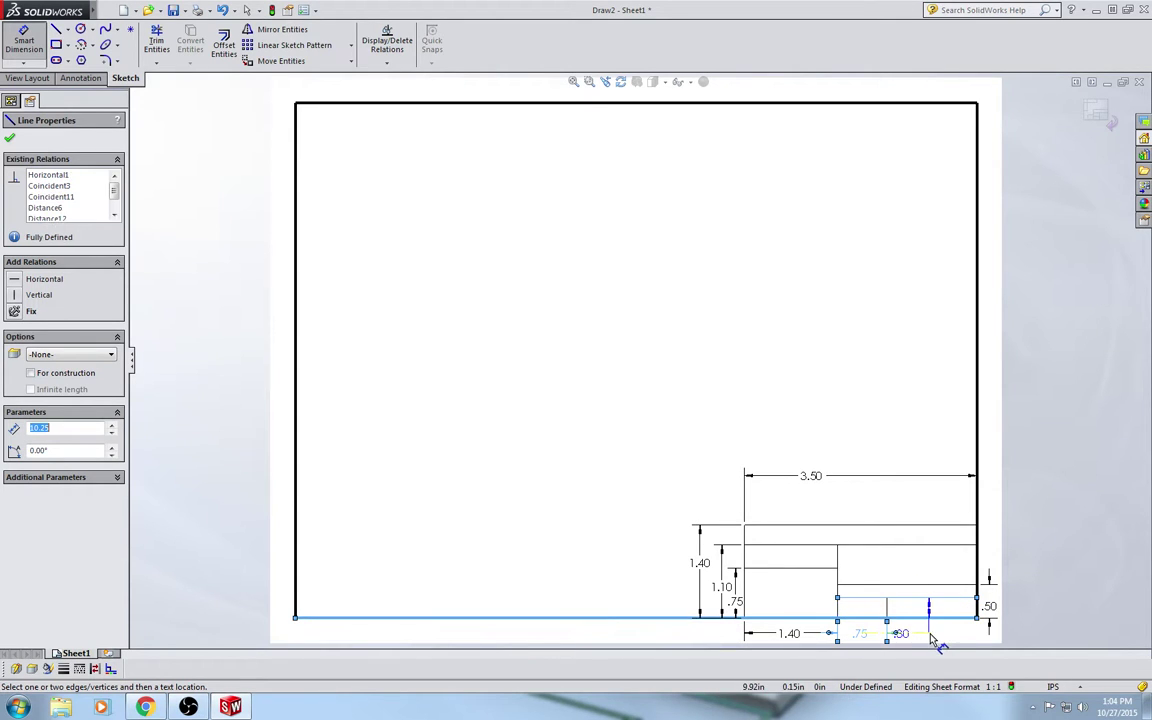
click(948, 640)
key(Return)
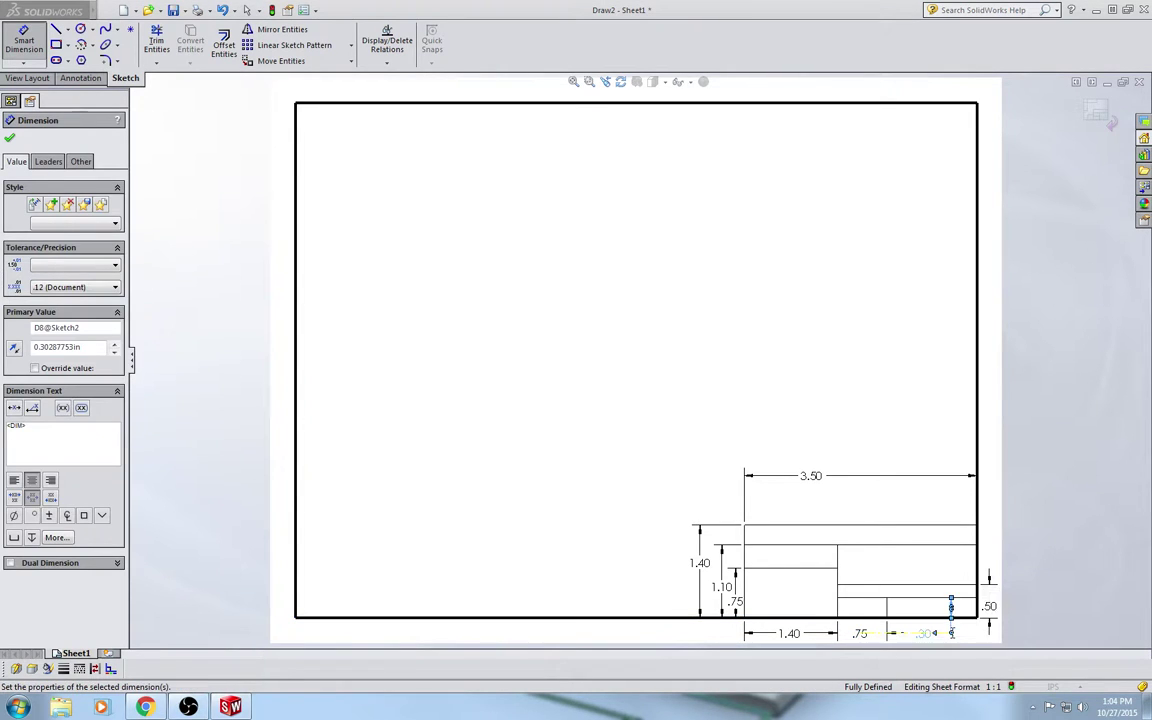
key(Escape)
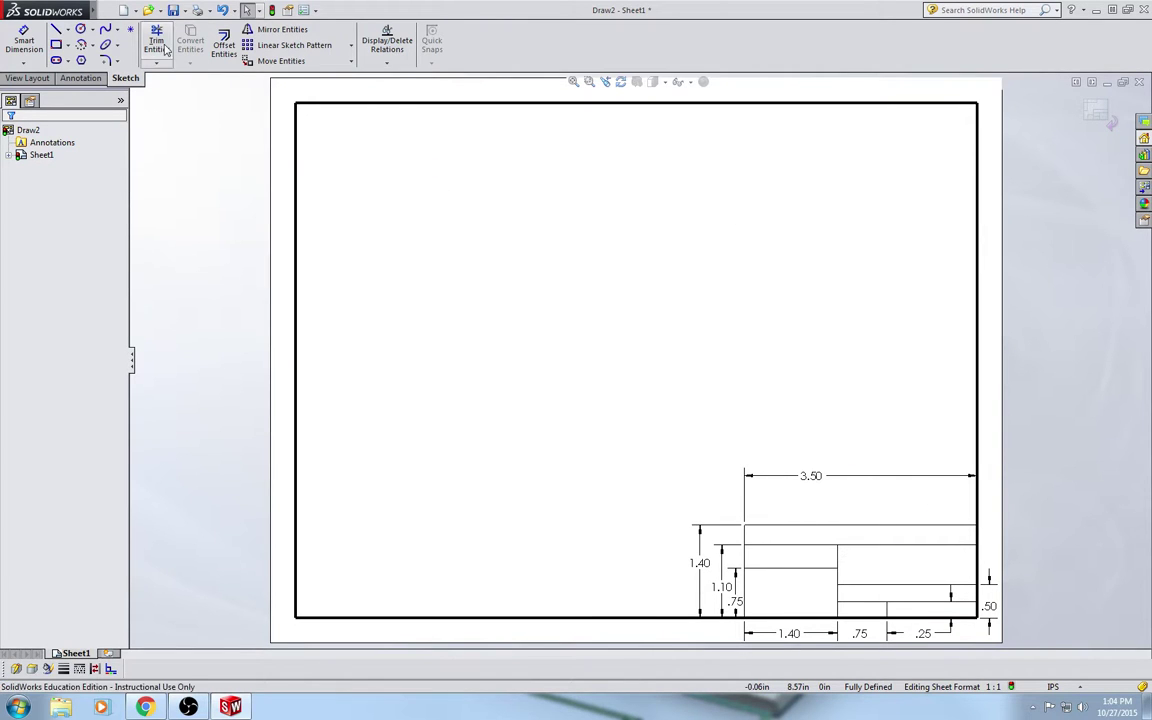
Hide all eight title block dimensions with Hide/Show Annotations
mouse_move(79, 14)
click(158, 10)
mouse_move(186, 12)
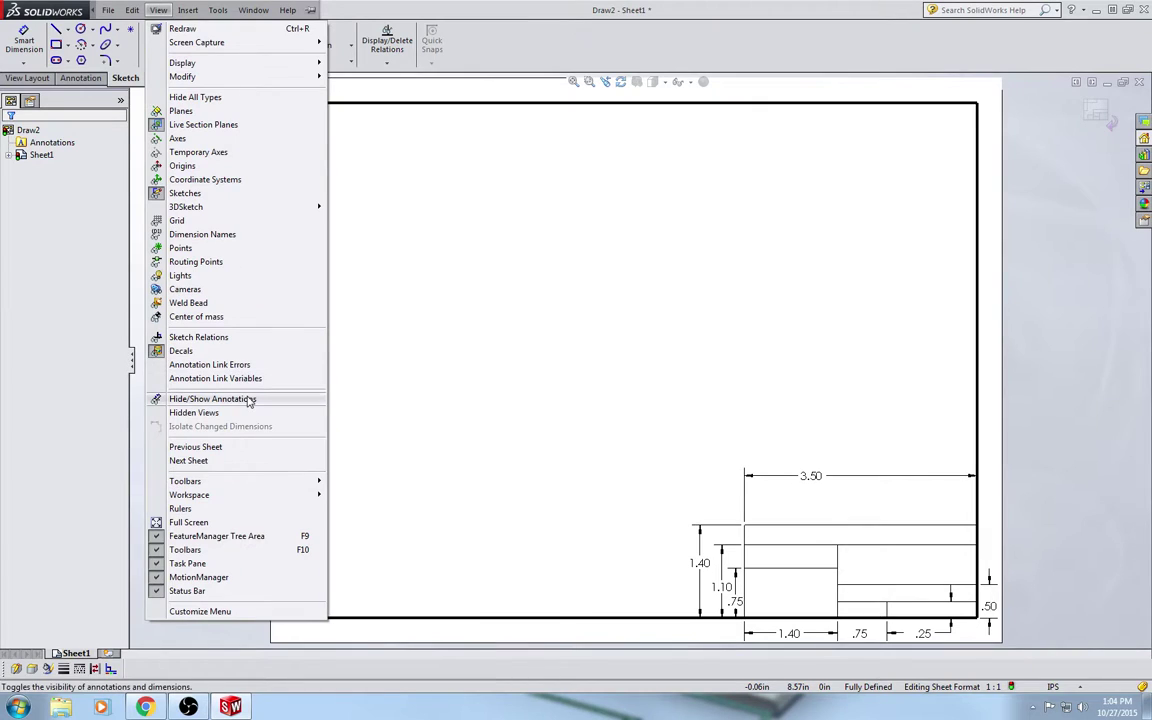
click(248, 399)
click(838, 480)
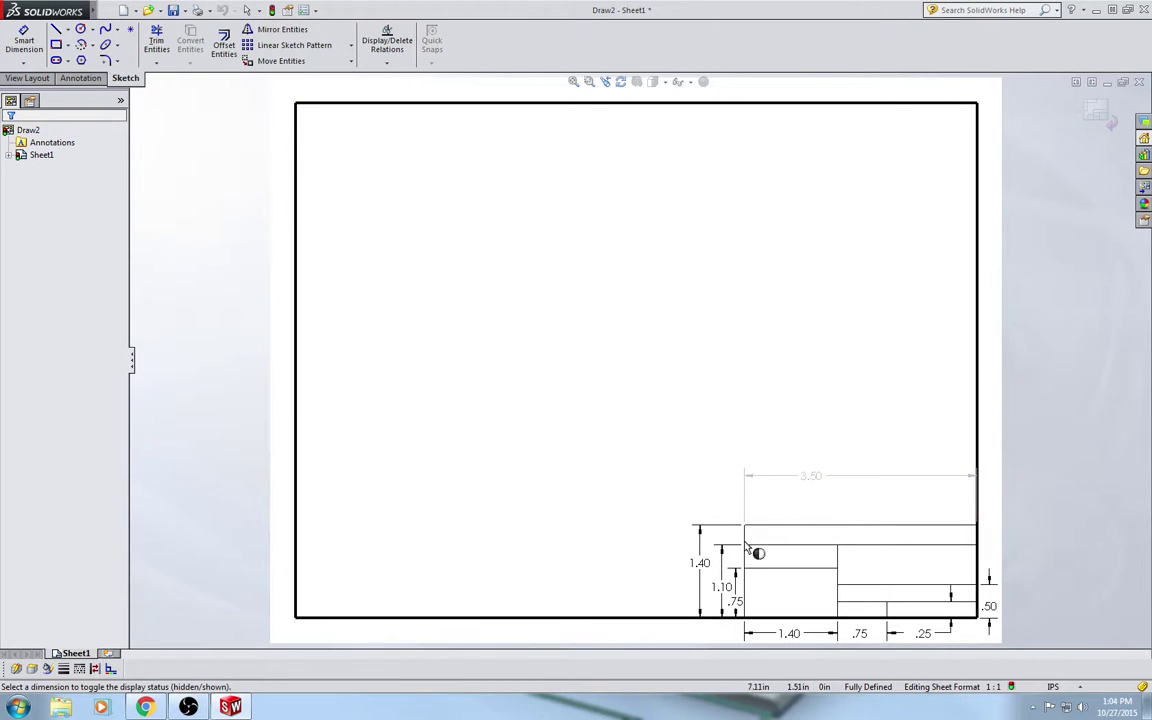
click(737, 605)
click(724, 588)
click(700, 563)
click(789, 633)
click(859, 633)
click(922, 633)
click(989, 606)
key(Escape)
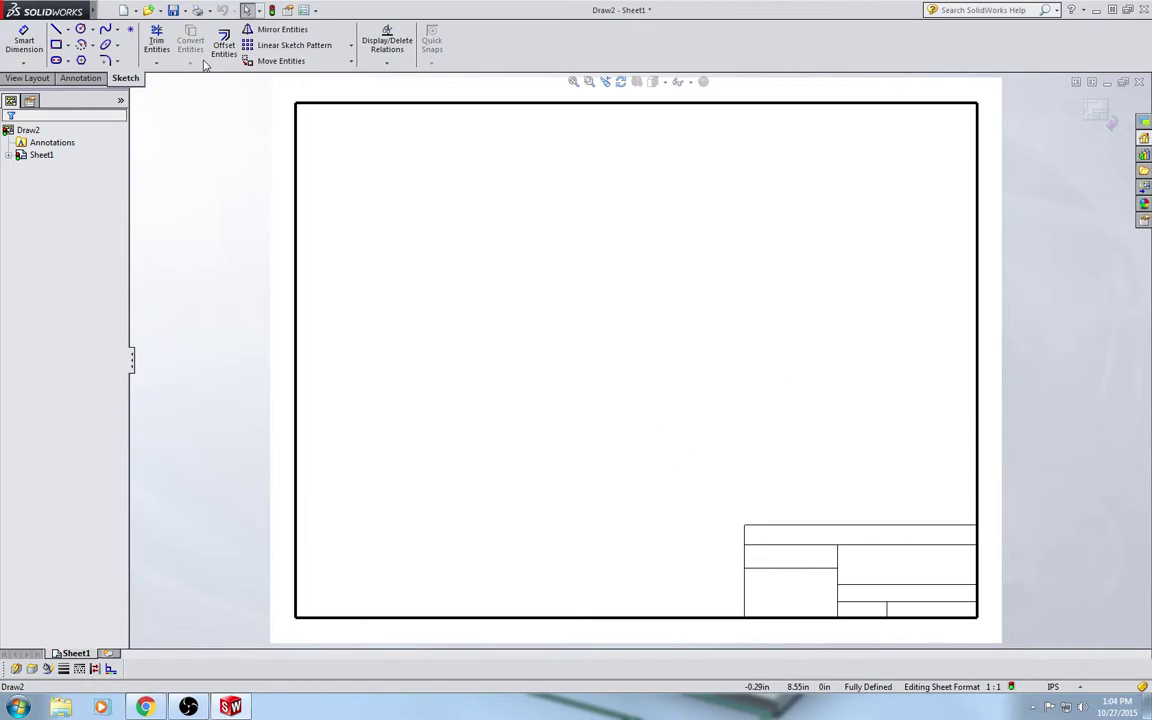
Add a 14-point note reading "PORT CLINTON HIGH SCHOOL" in the empty sheet area above the title block
click(80, 78)
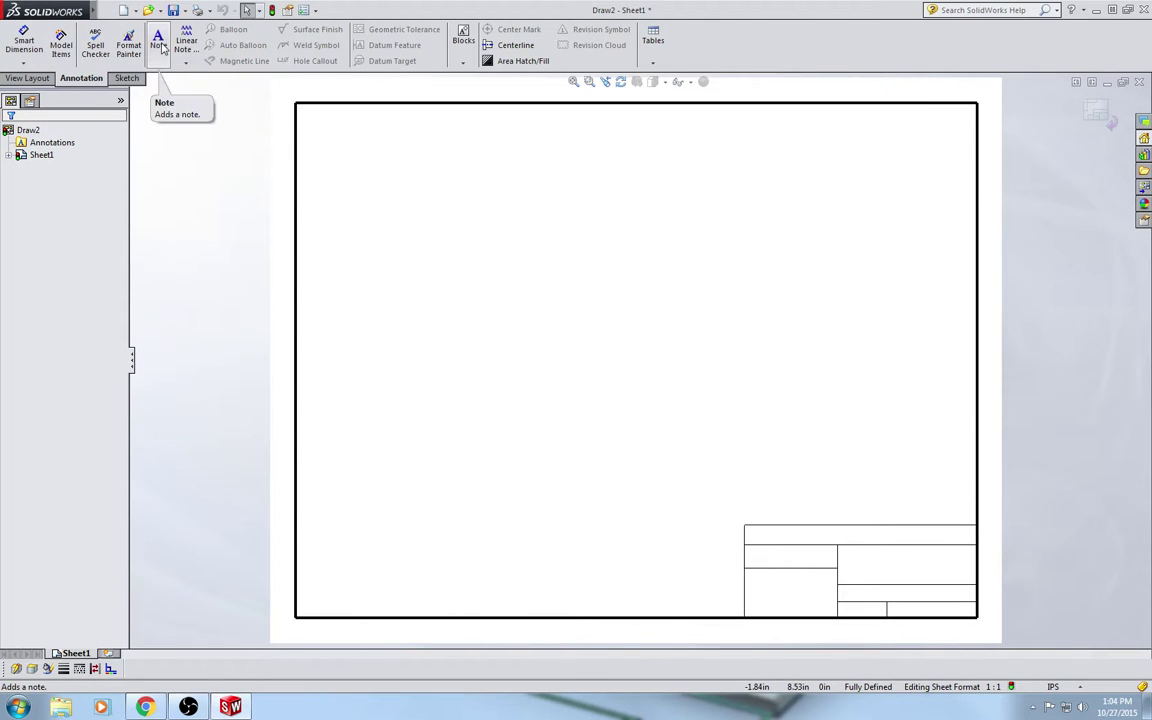
click(162, 47)
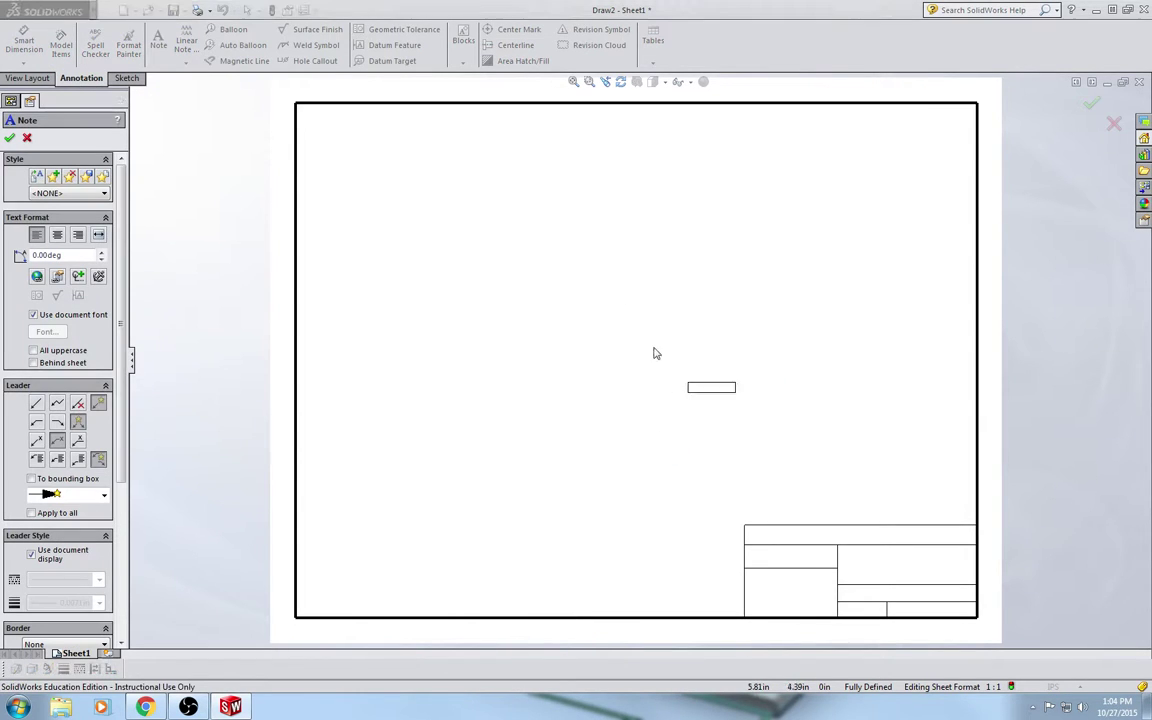
key(z)
scroll(880, 572, down, 5)
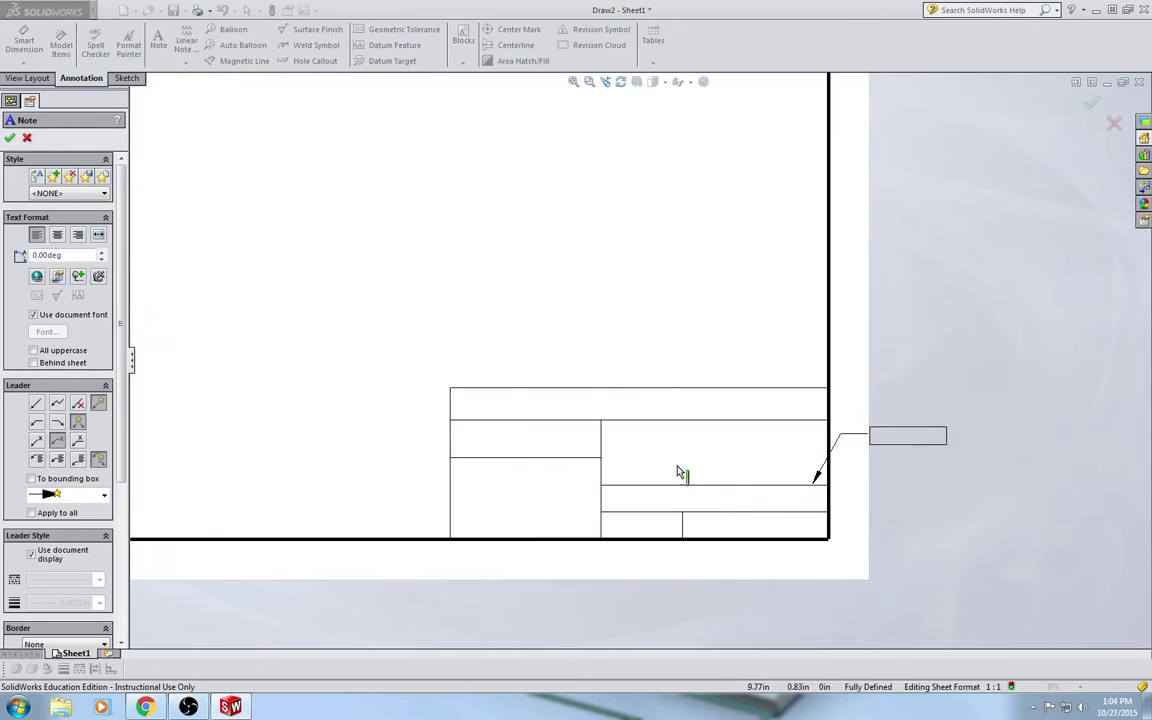
click(452, 196)
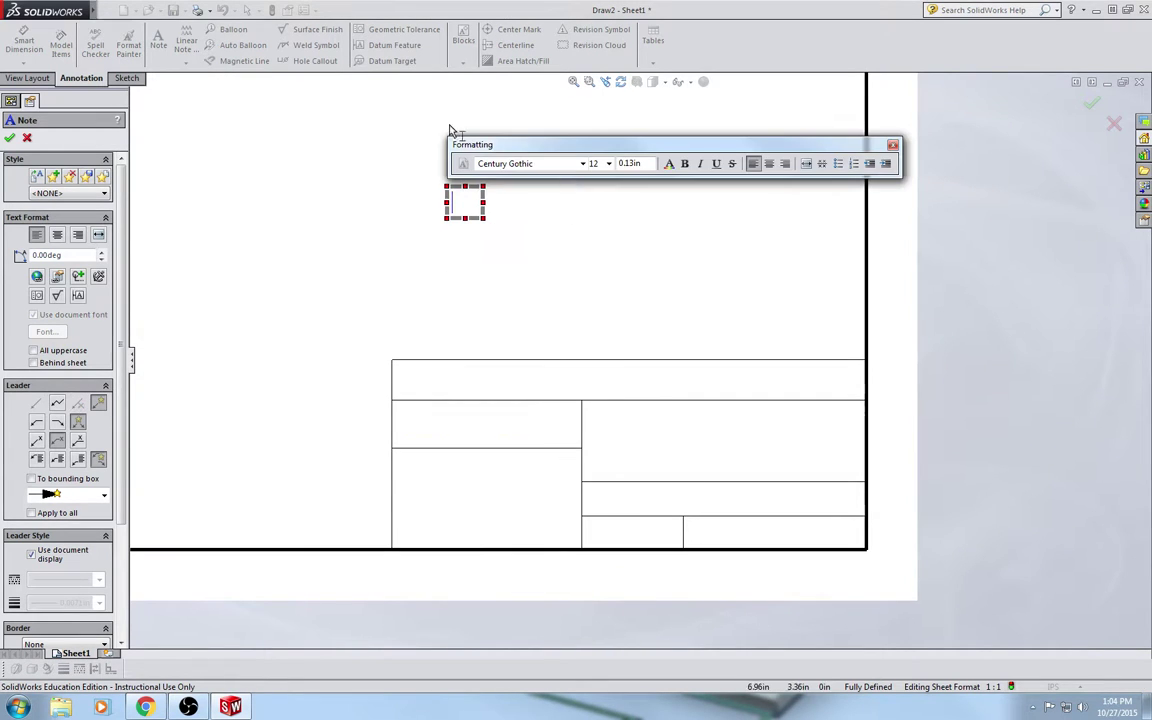
drag(586, 145, 573, 122)
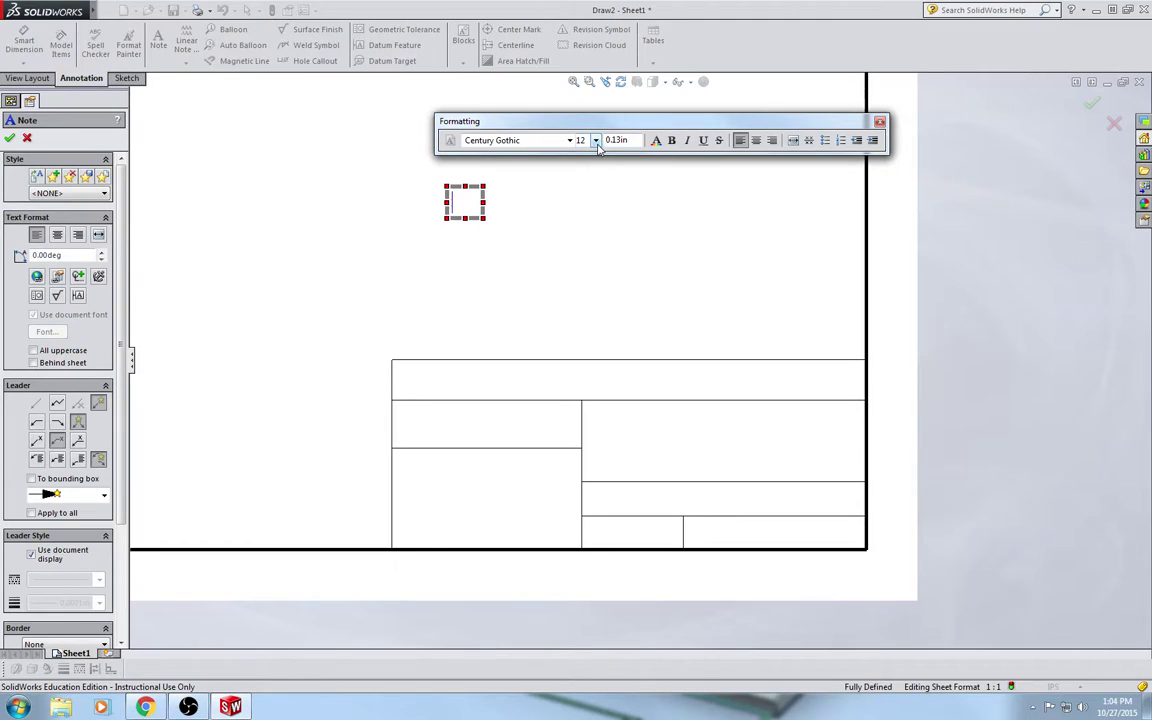
click(595, 141)
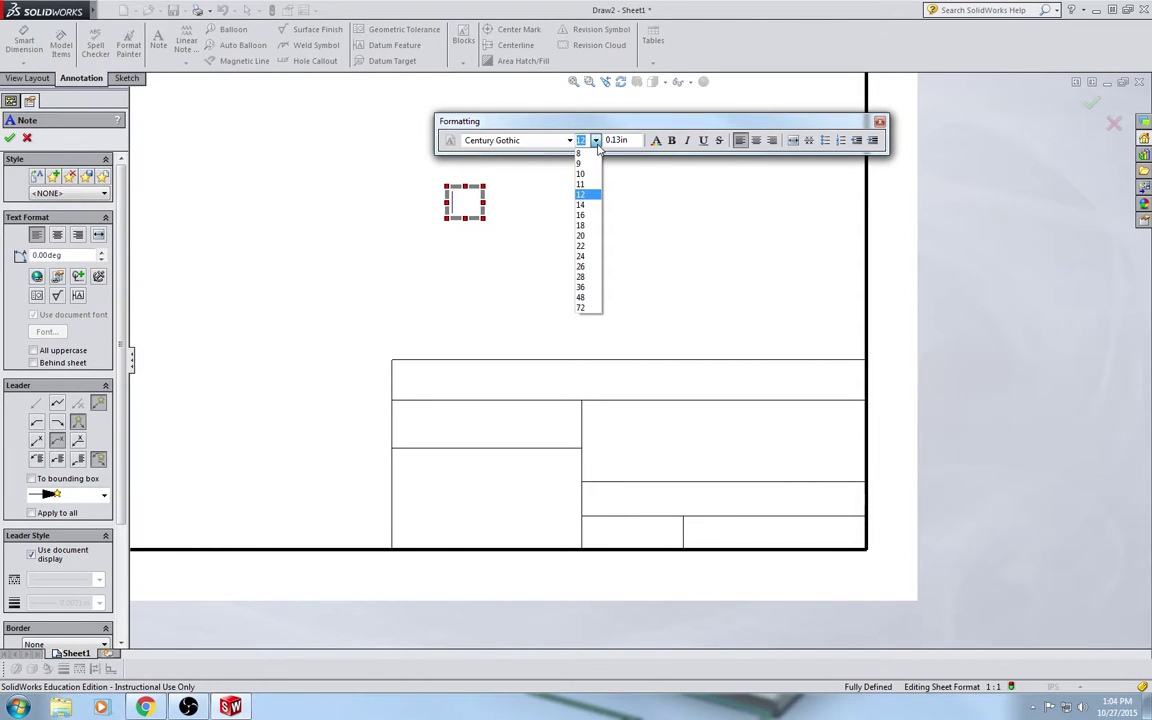
click(582, 204)
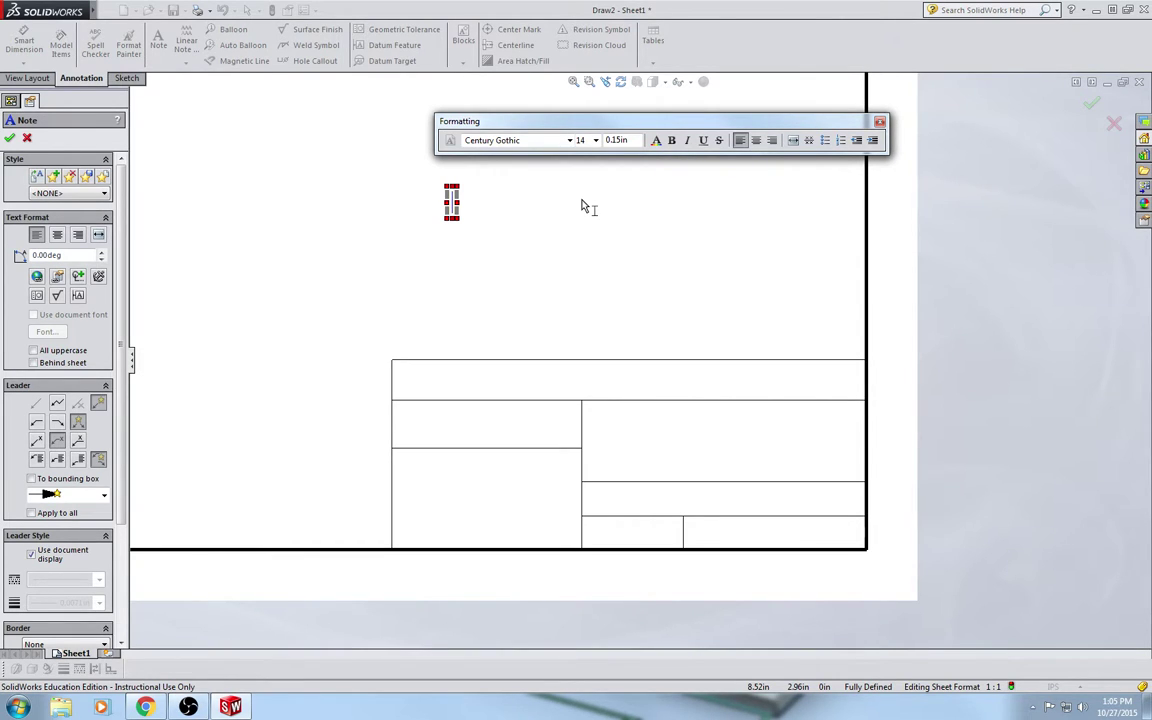
text(PORT)
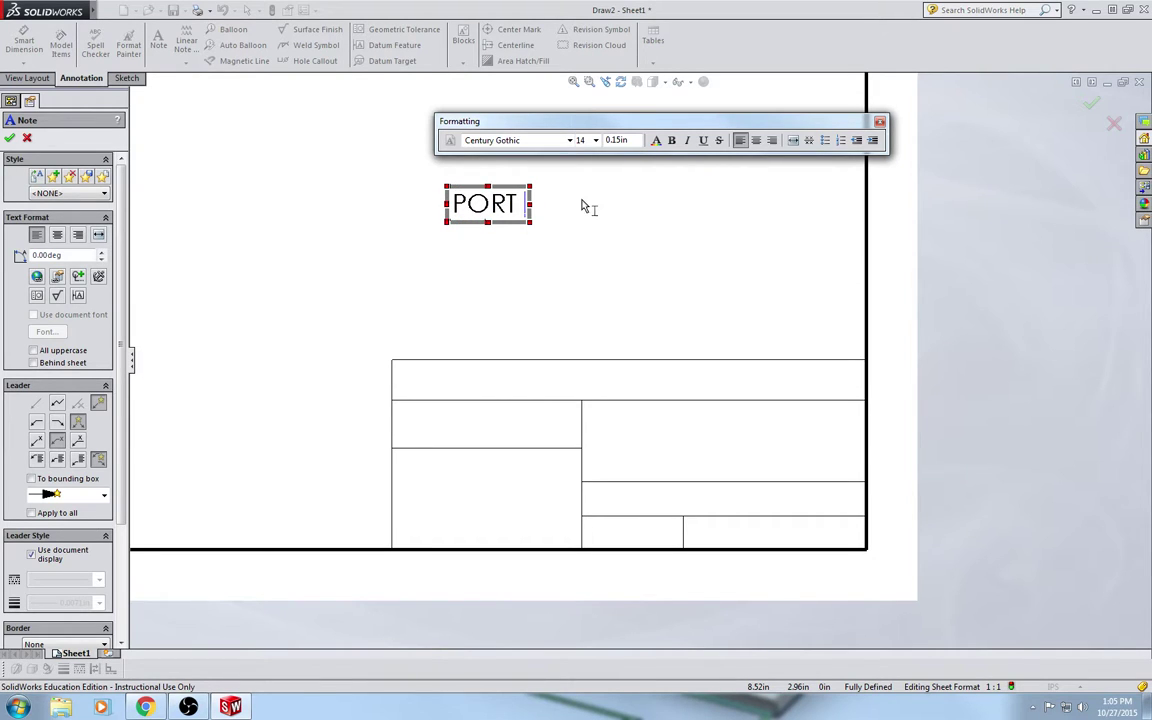
text( C)
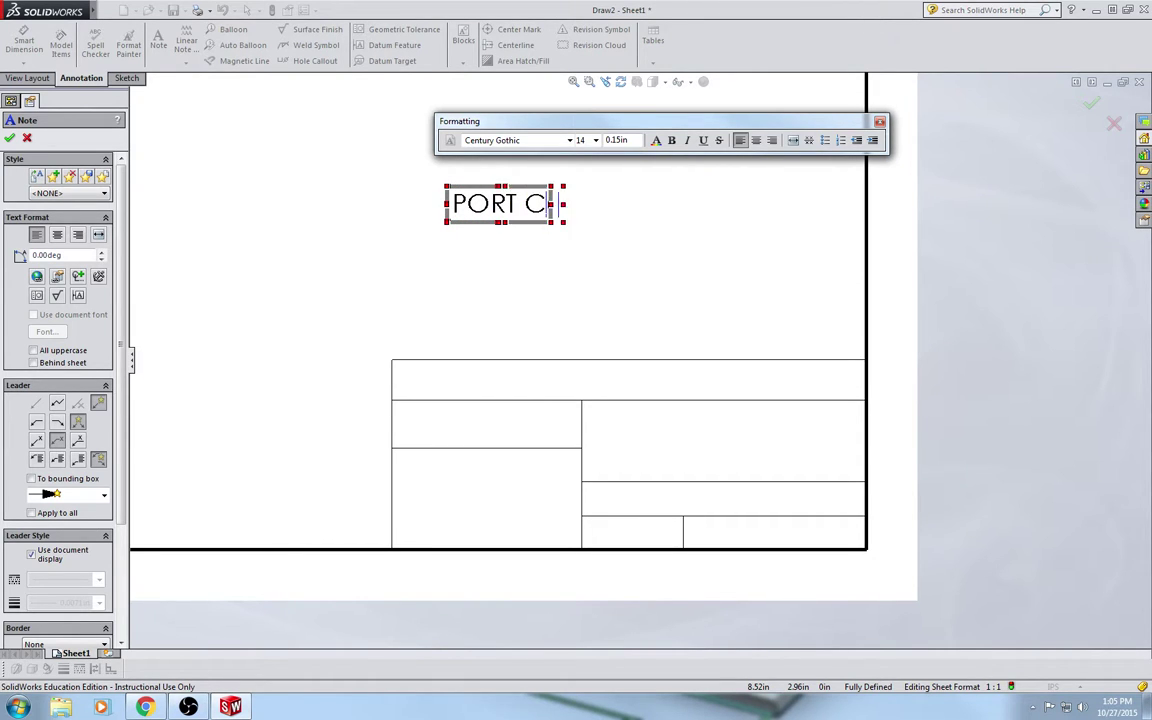
text(LINTON HIGH SCHOOL)
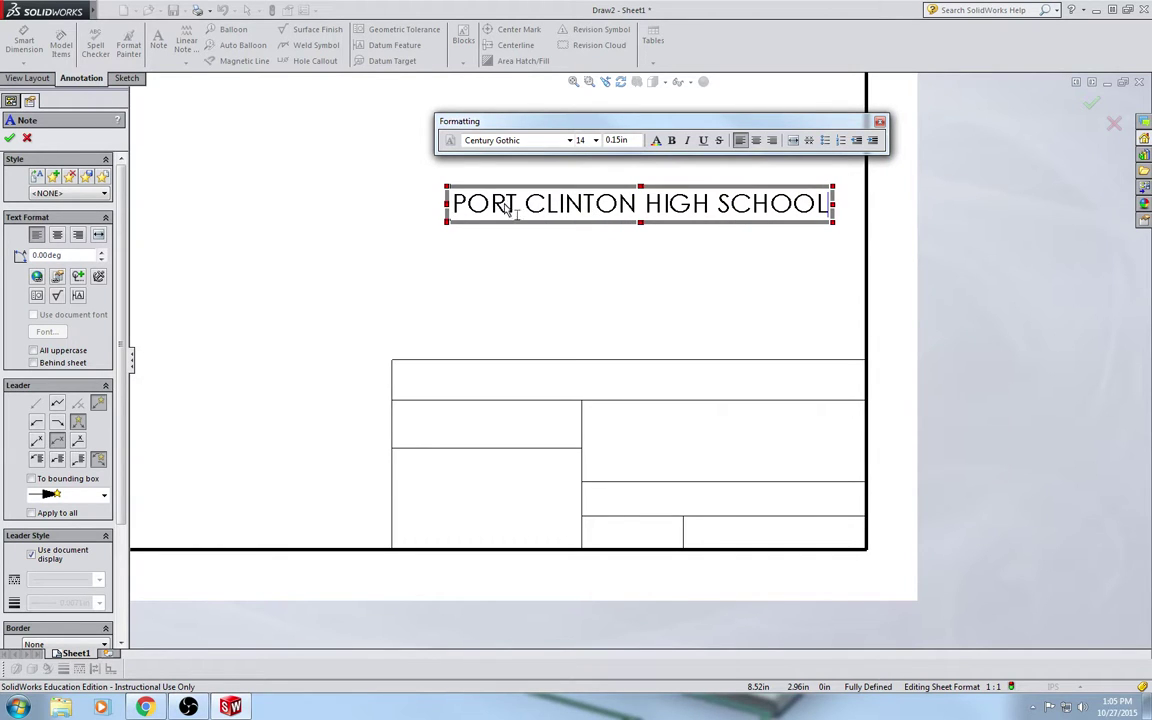
key(Escape)
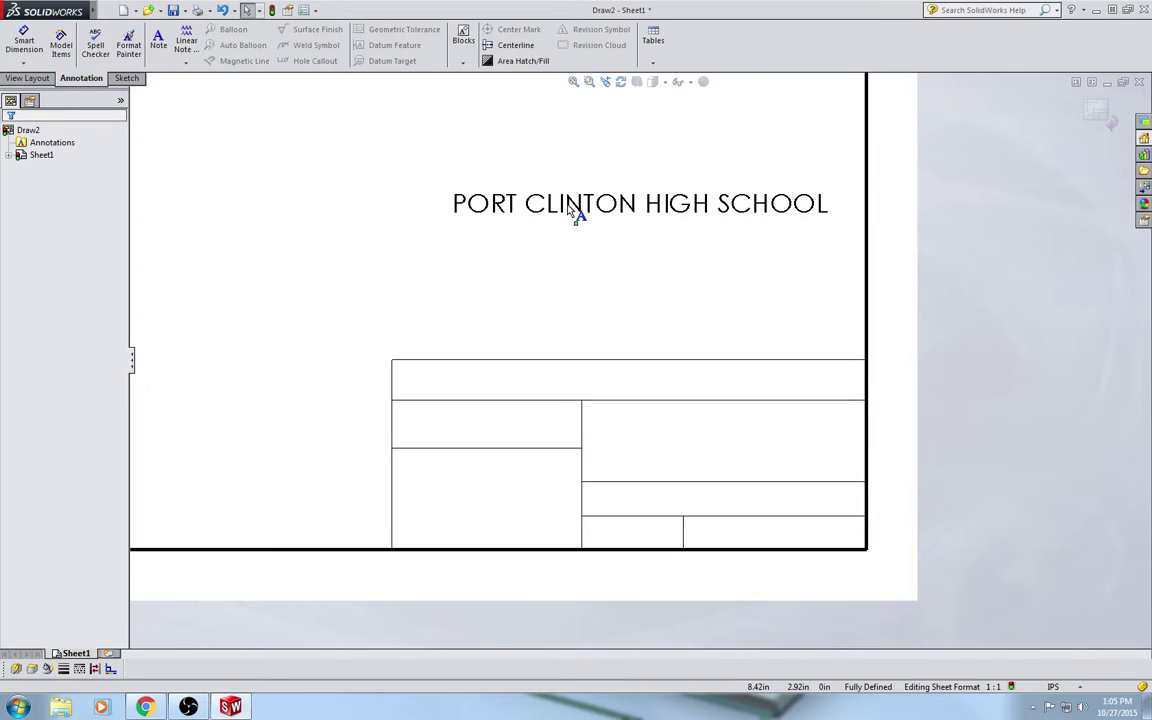
Move the "PORT CLINTON HIGH SCHOOL" note into the full-width top row of the title block
drag(570, 210, 571, 387)
click(568, 257)
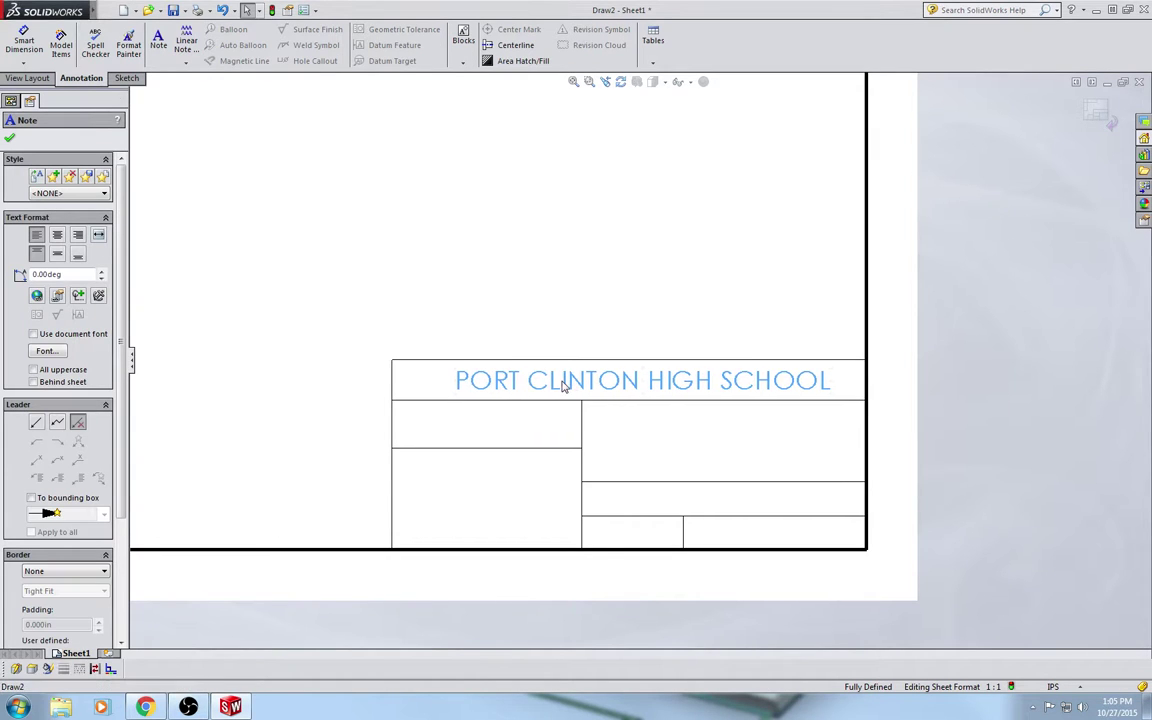
click(481, 212)
Add a 10-point two-line note above the title block reading "All dimensions are" and "inches and degrees"
click(158, 42)
click(438, 222)
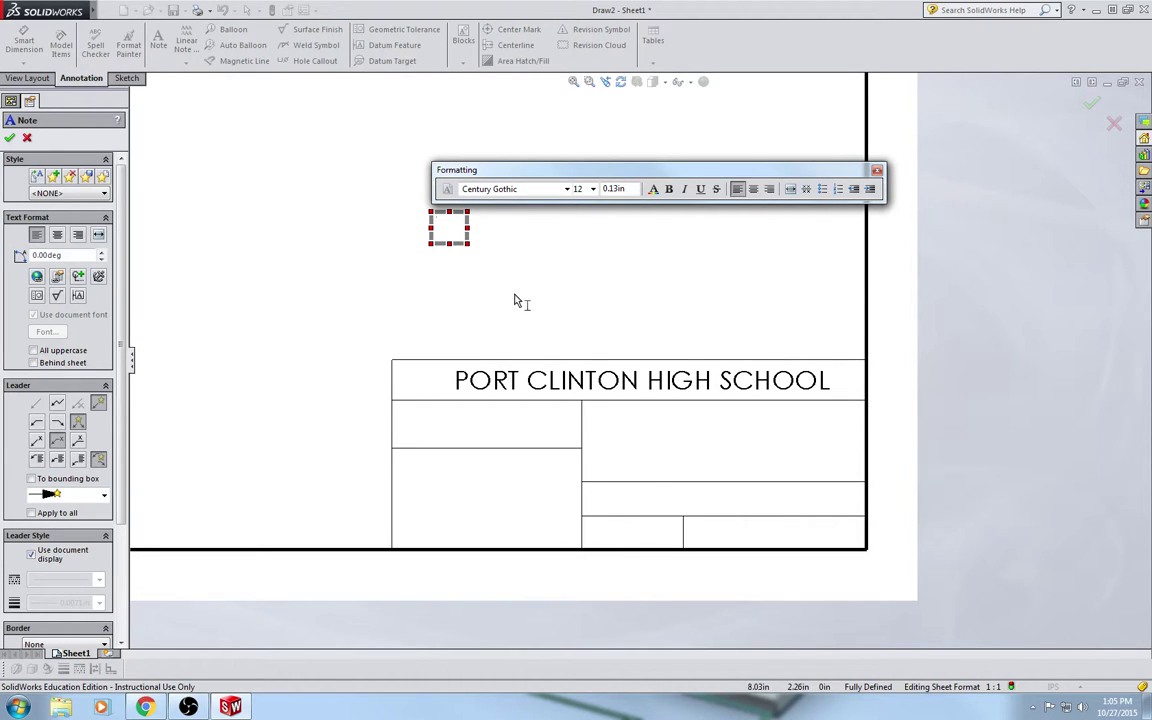
click(593, 190)
click(582, 222)
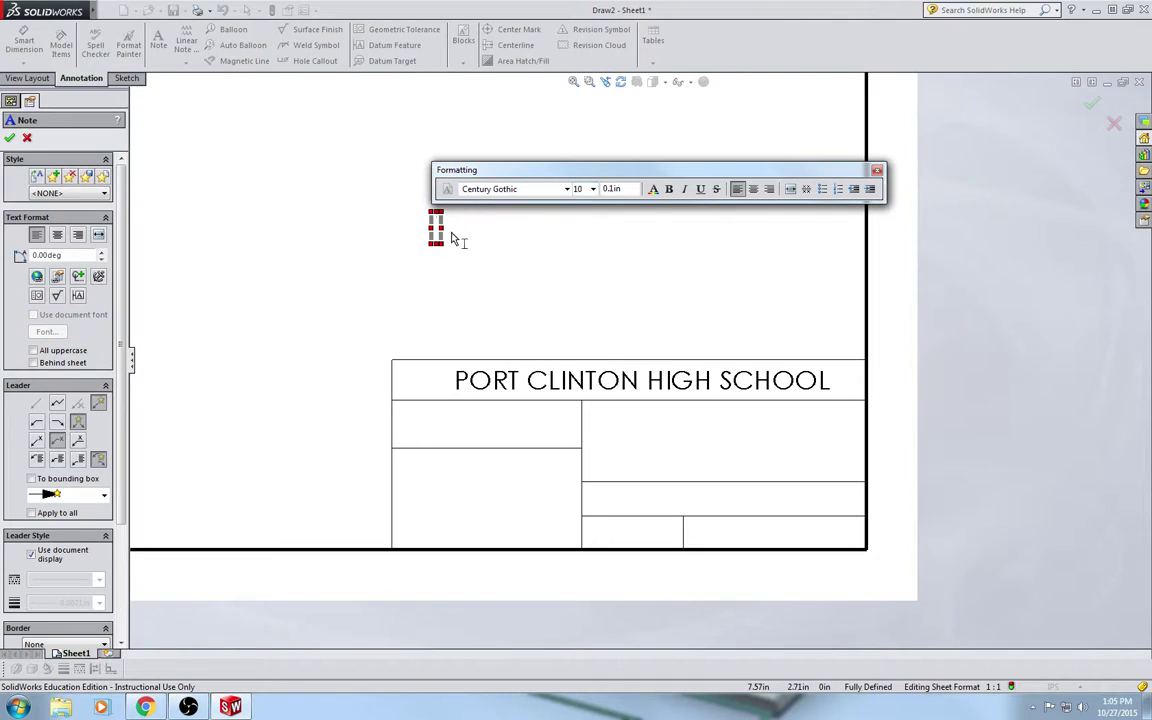
text(All dimension)
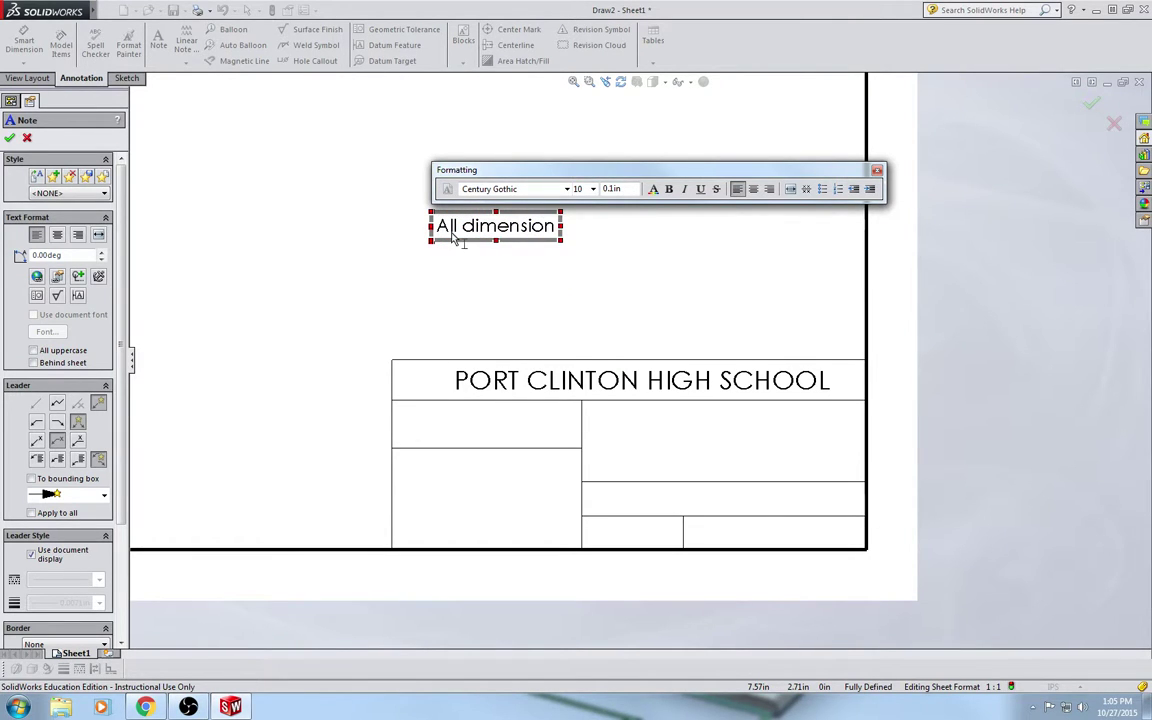
text(s)
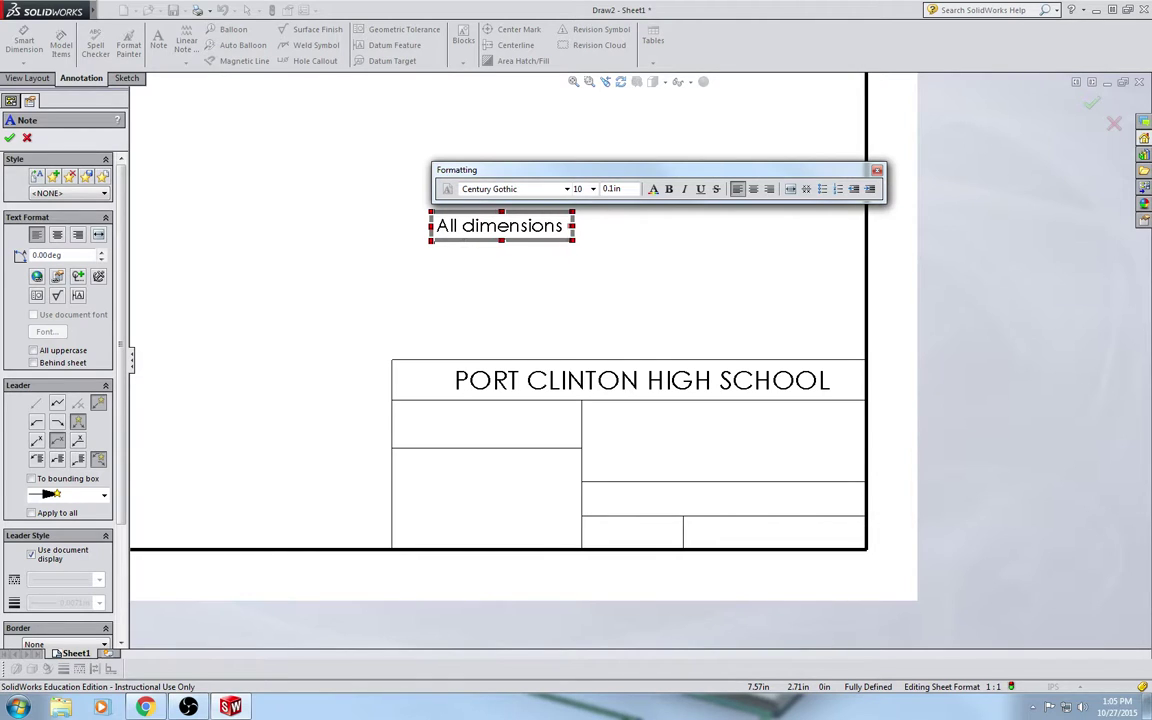
text( are inche)
key(BackSpace)
key(BackSpace)
key(BackSpace)
key(BackSpace)
key(BackSpace)
key(BackSpace)
key(Return)
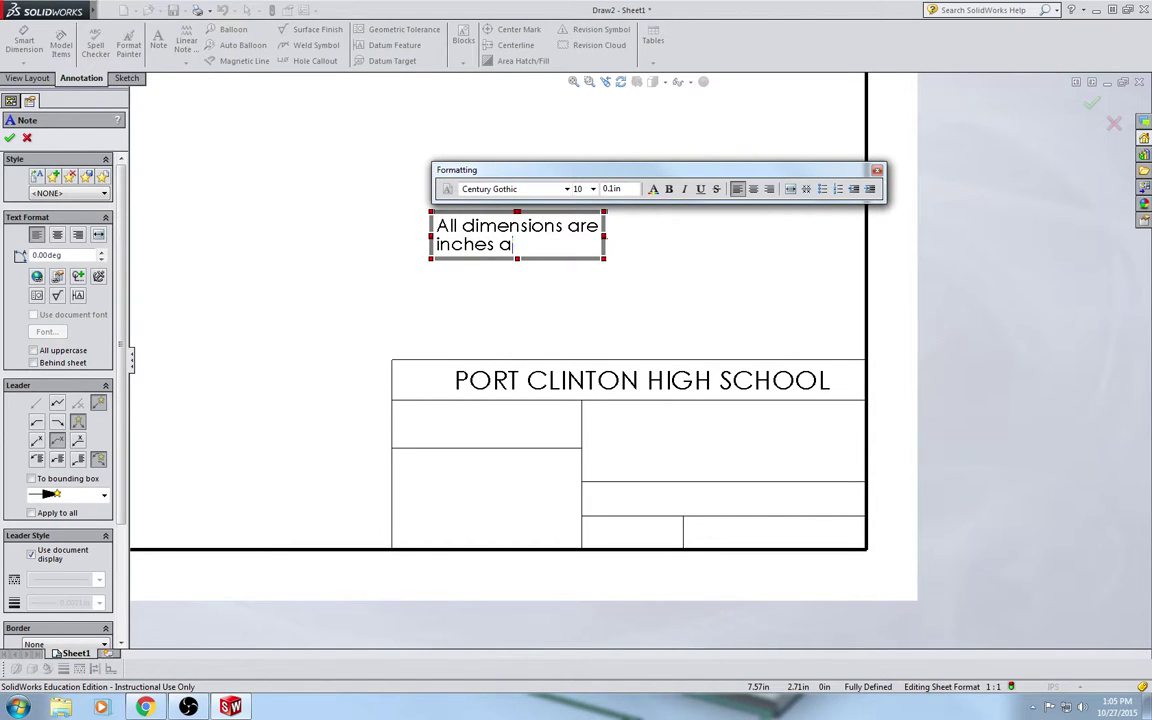
text(inches and degree)
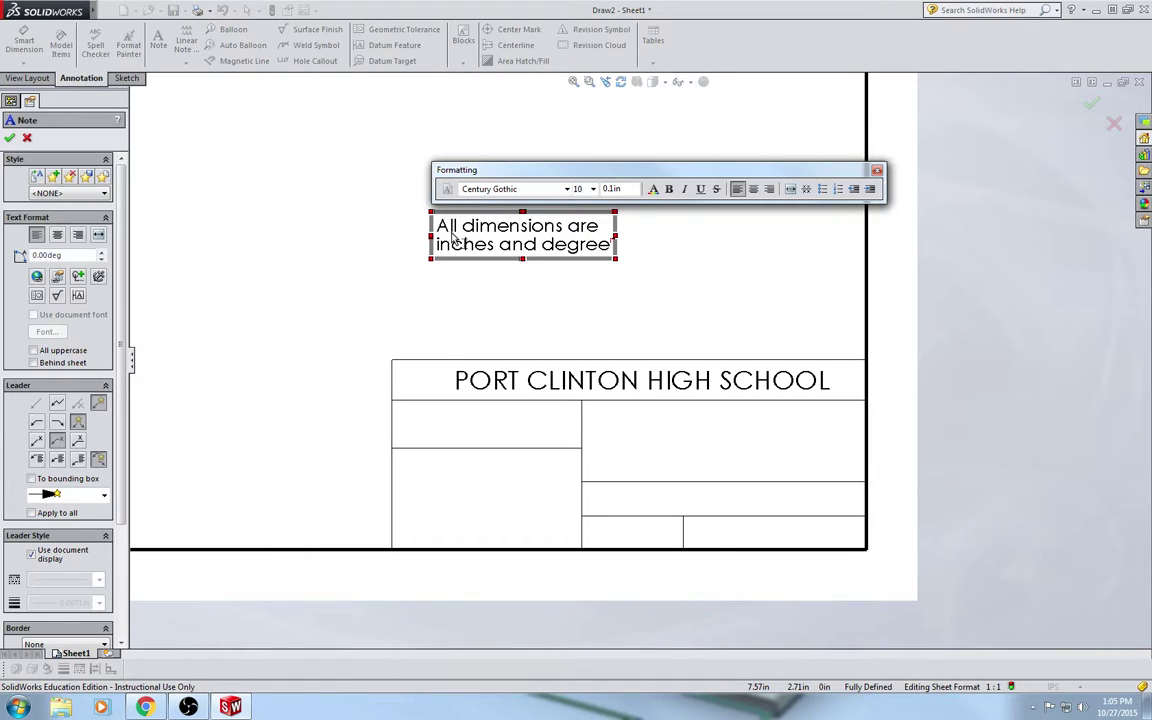
text(s)
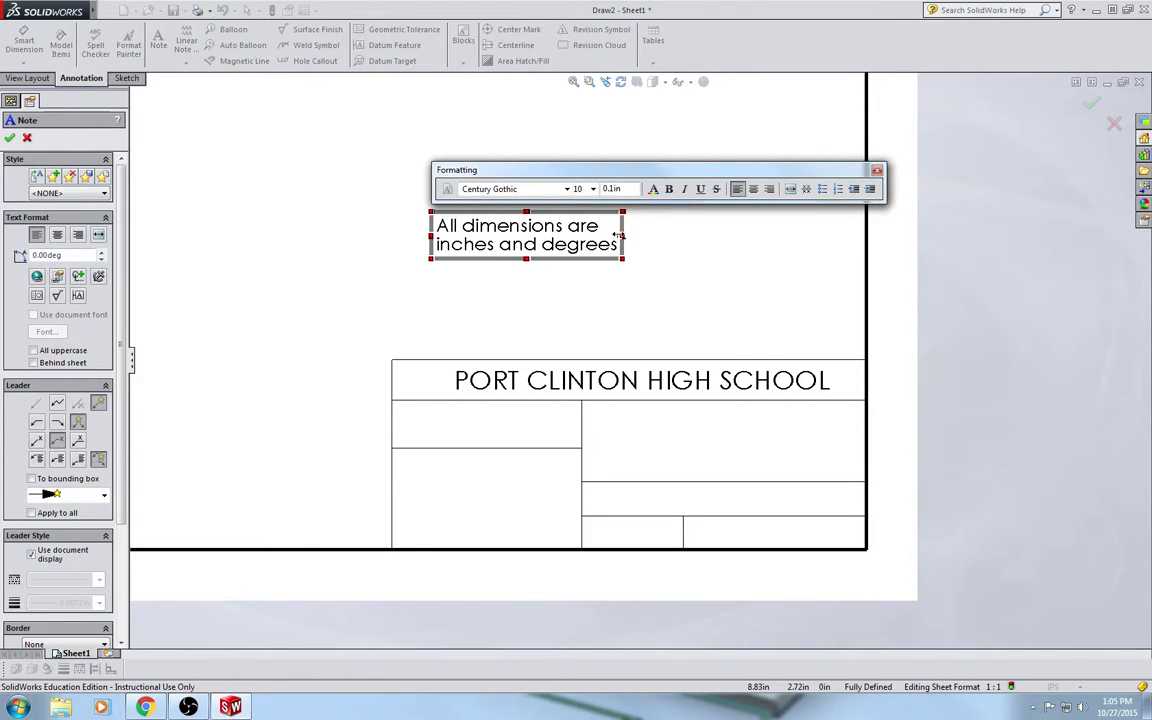
Center-align both lines of the "All dimensions are inches and degrees" note
drag(618, 252, 477, 226)
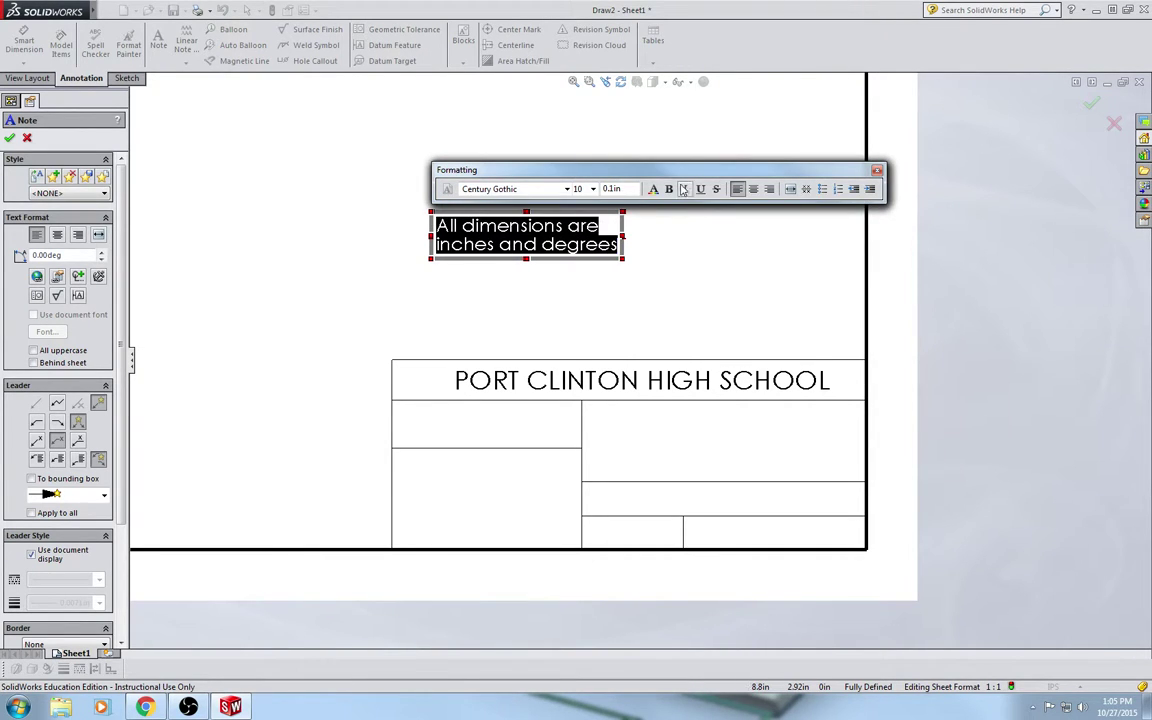
click(754, 189)
click(612, 275)
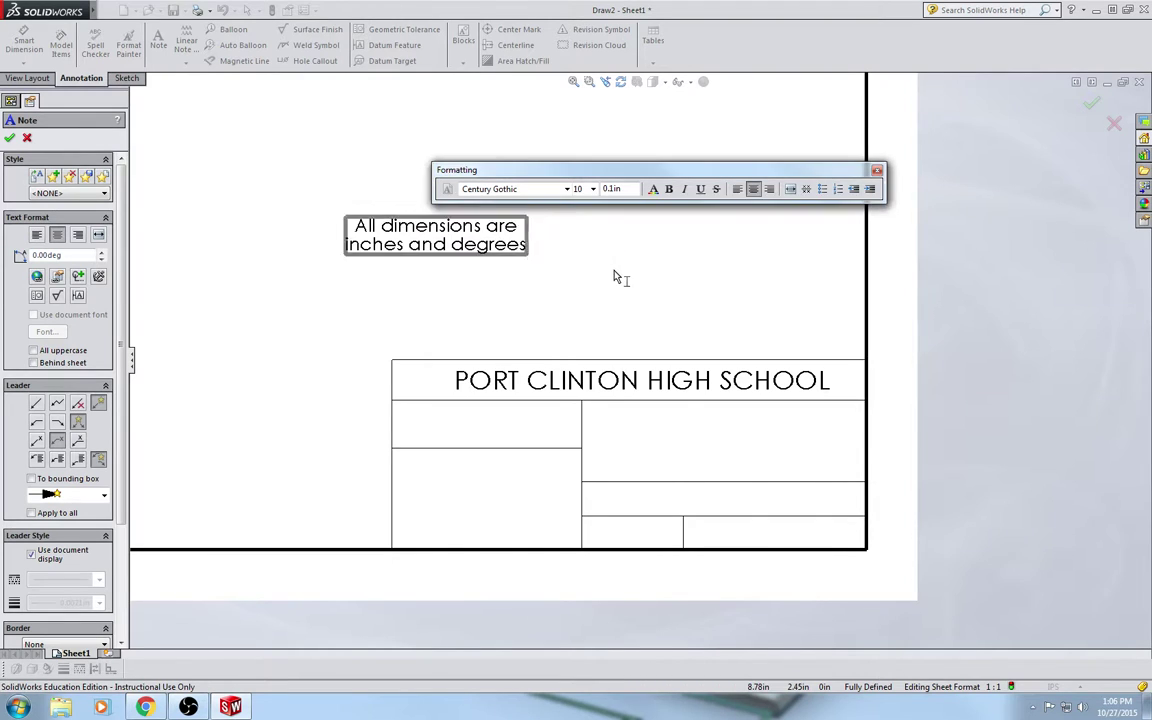
key(Escape)
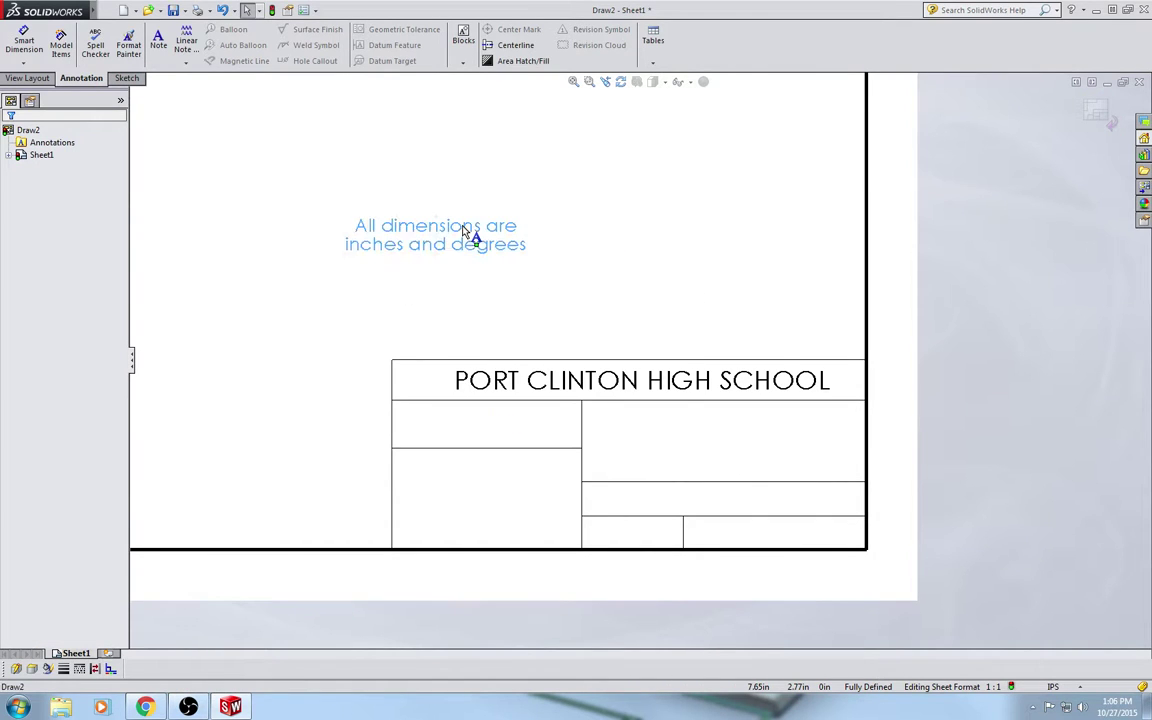
Move the dimension units note into the left cell directly below the school name row
drag(463, 231, 521, 419)
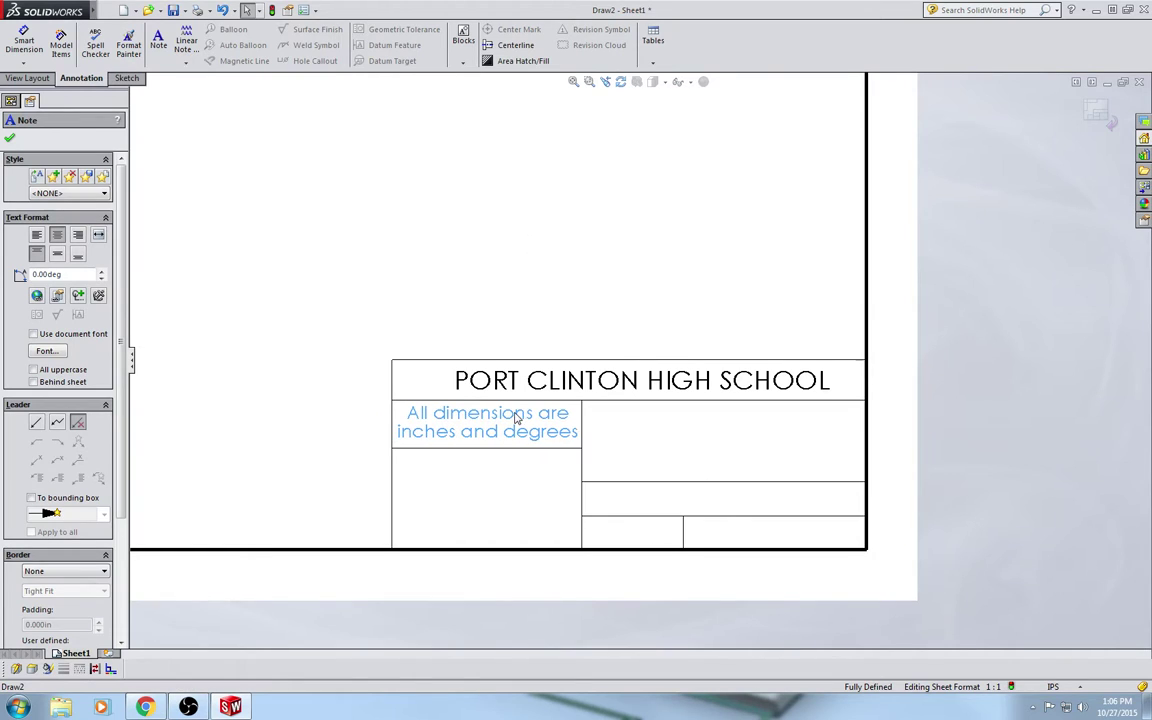
right_click(556, 224)
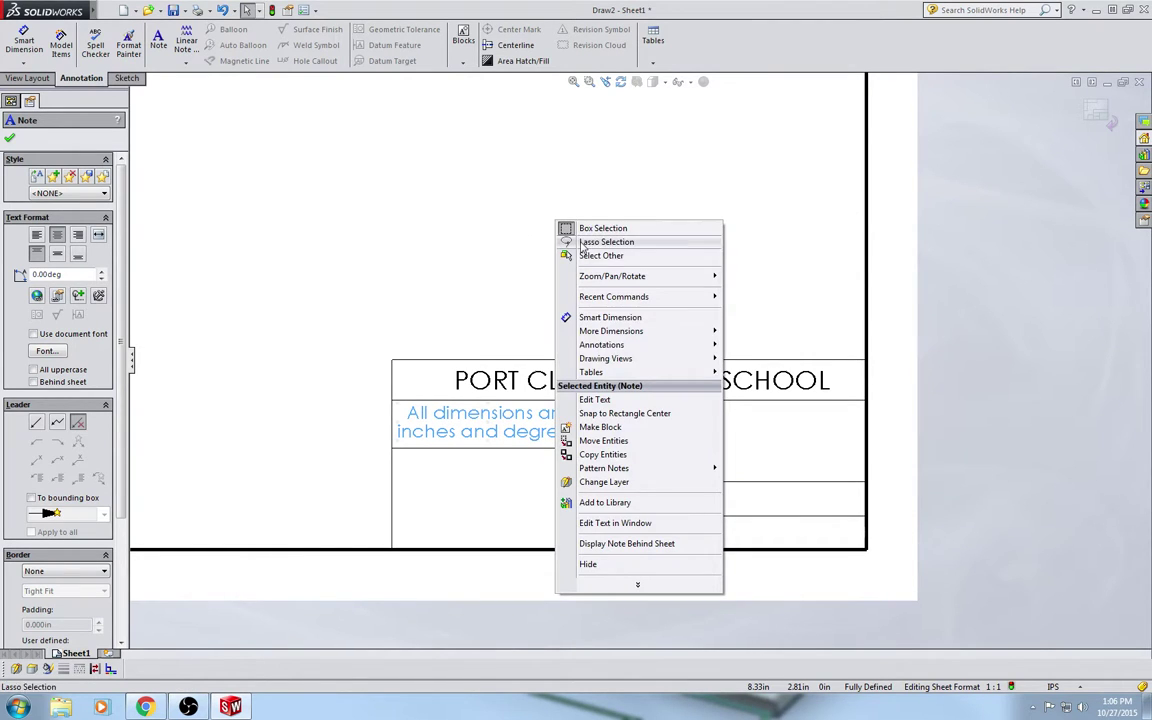
click(512, 180)
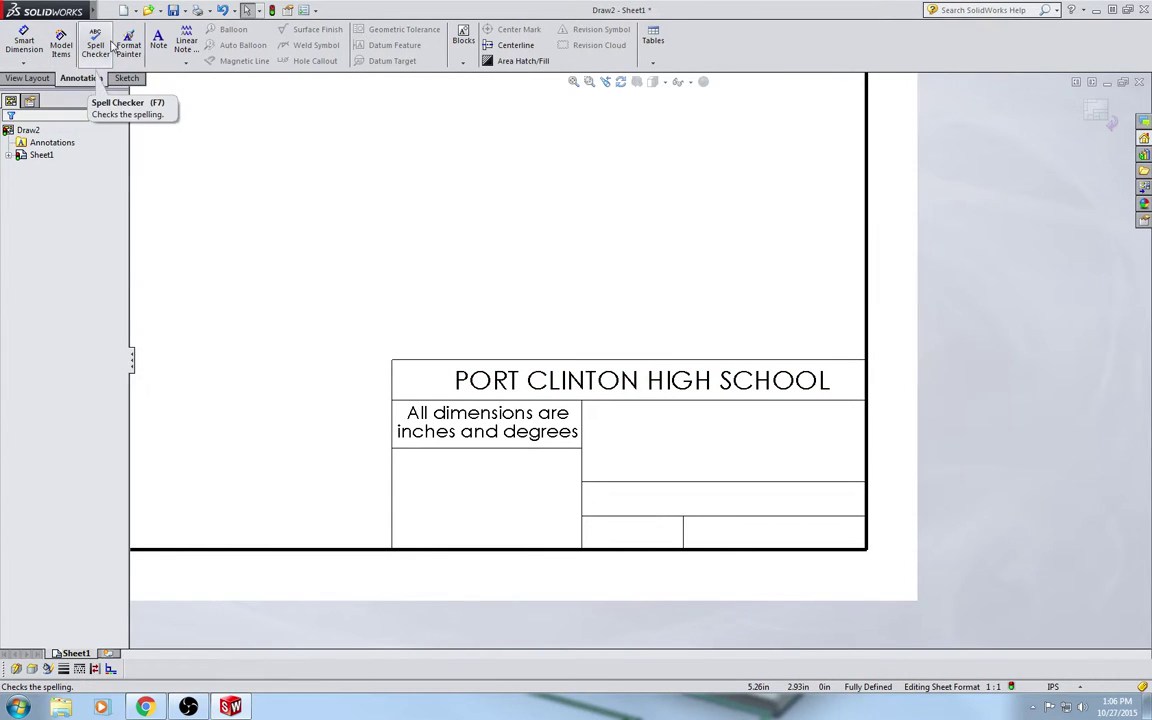
Add a 10-point note reading "Default Tolerances" and place it at the top of the lower left title block cell
click(158, 48)
click(484, 203)
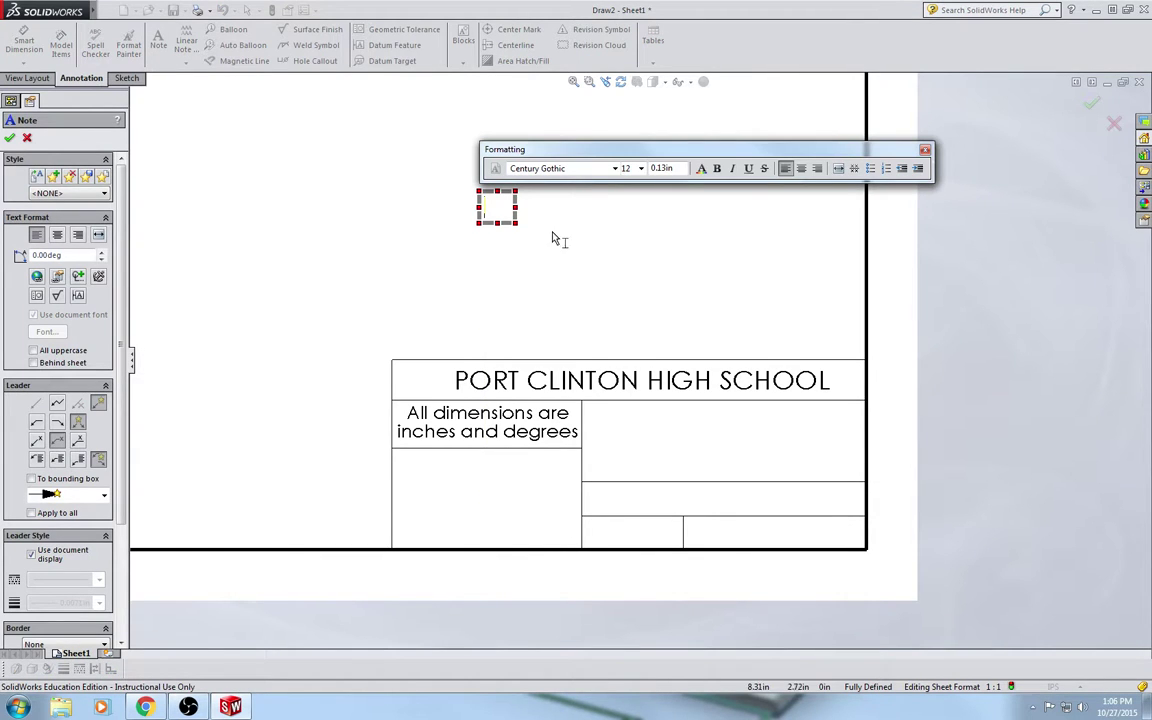
click(641, 168)
click(630, 206)
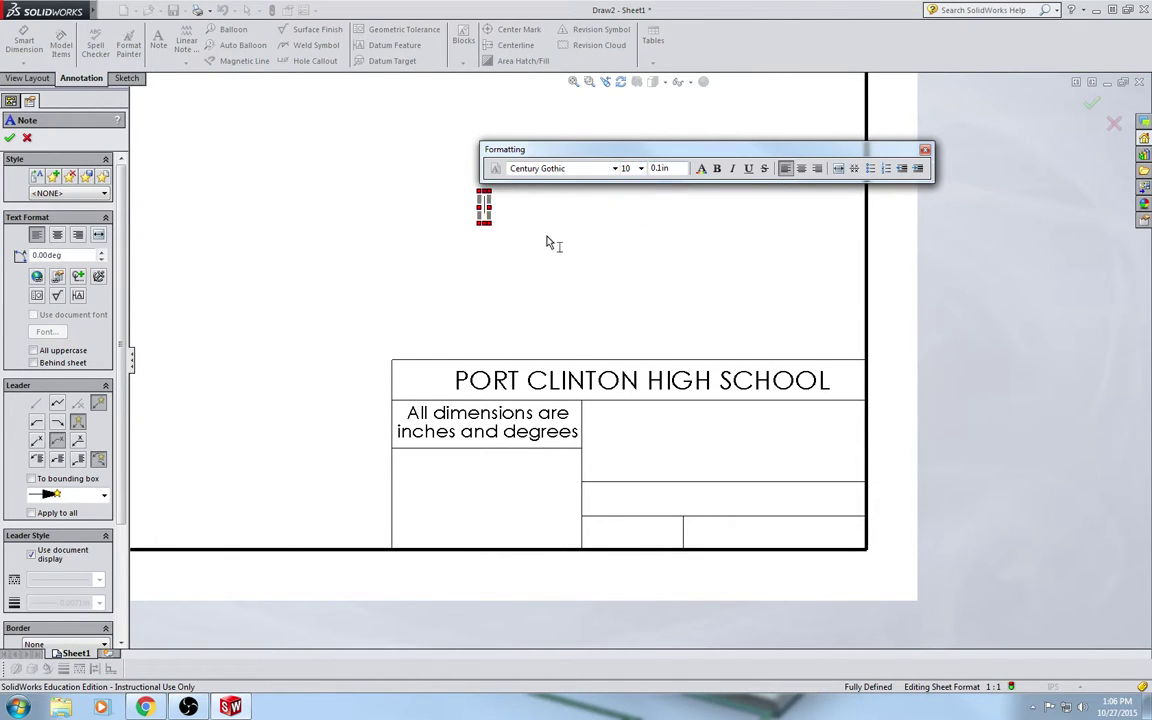
text(D)
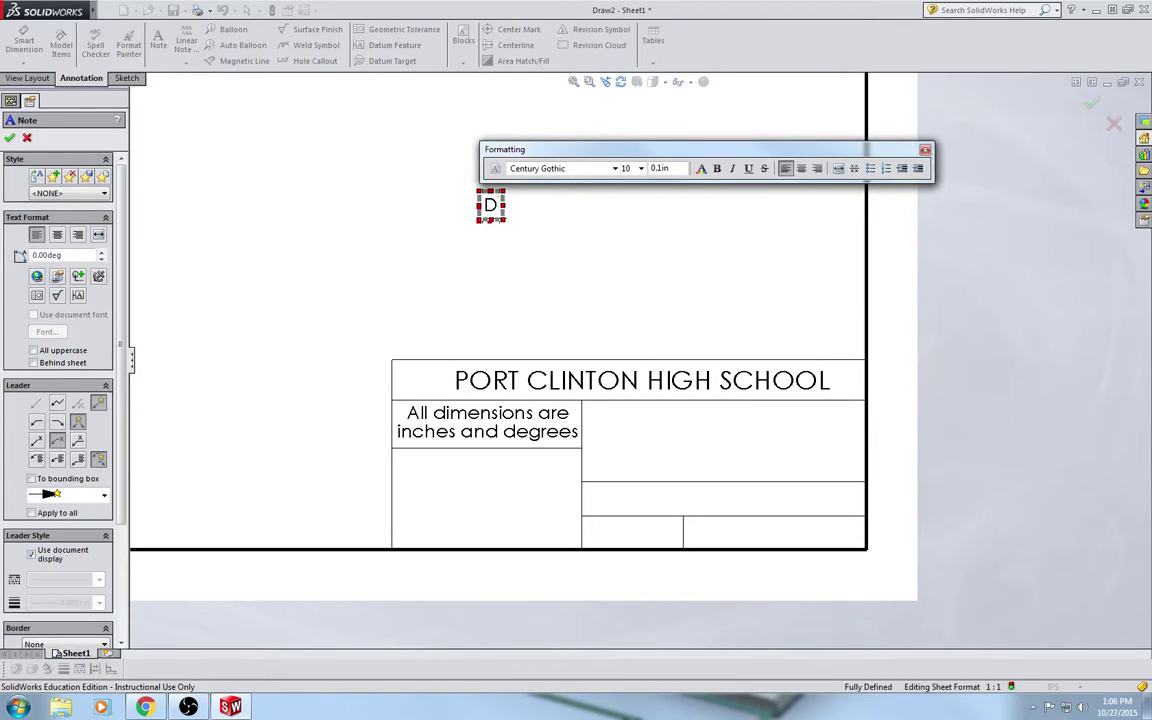
text(efault Tolerances)
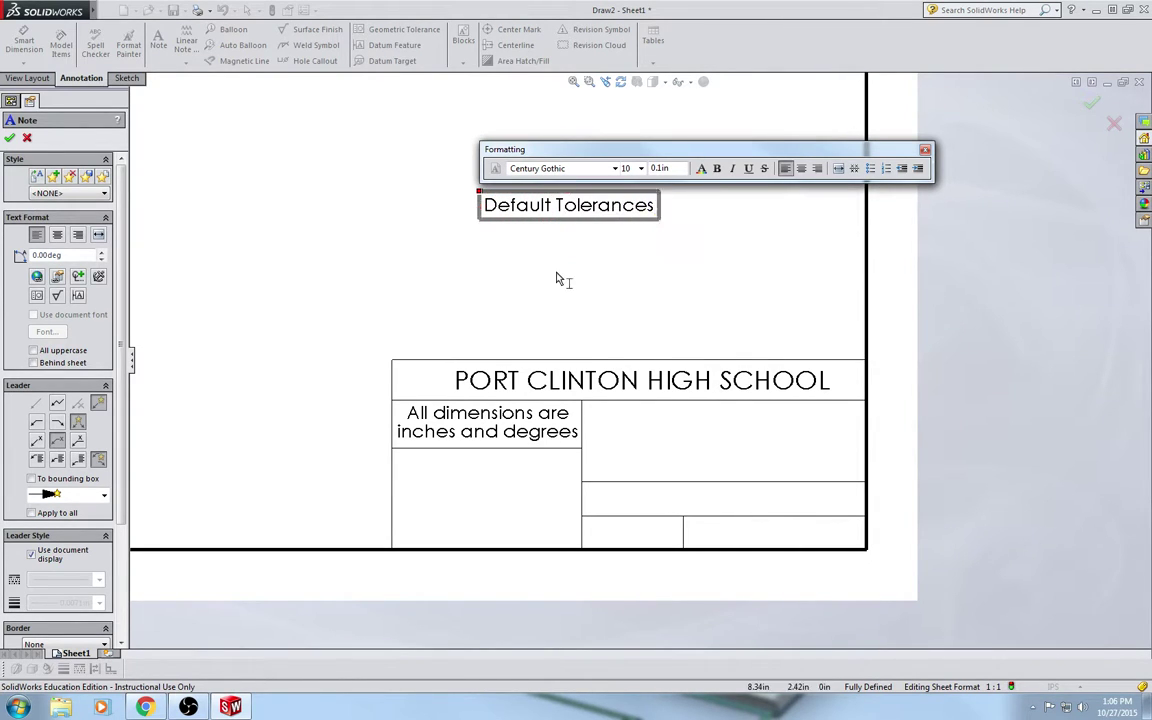
key(Escape)
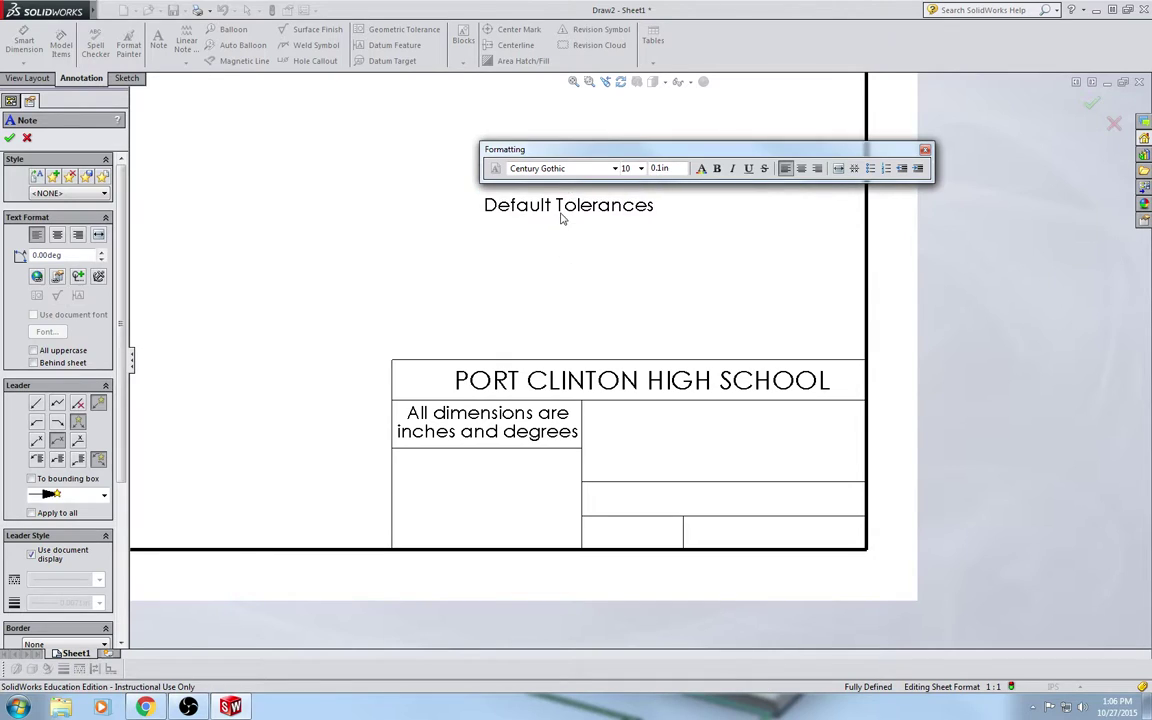
drag(561, 208, 476, 463)
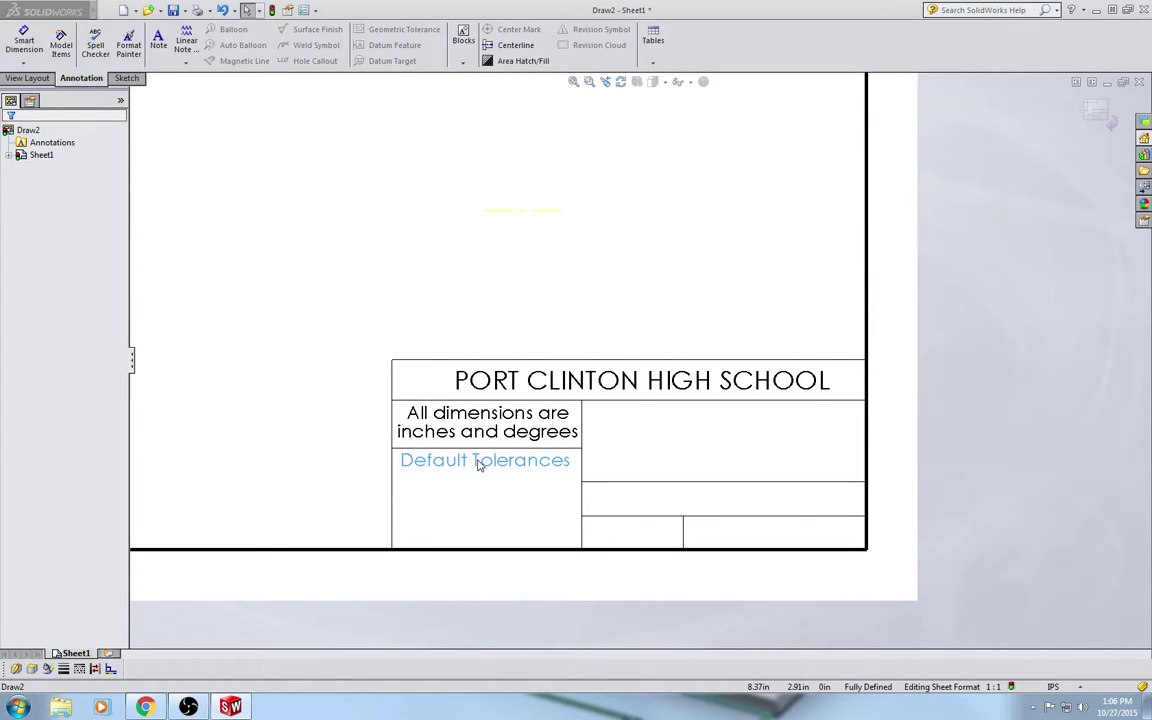
Add a four-line note above the title block reading ".1", ".12", ".123" and "Angles"
click(158, 40)
click(507, 236)
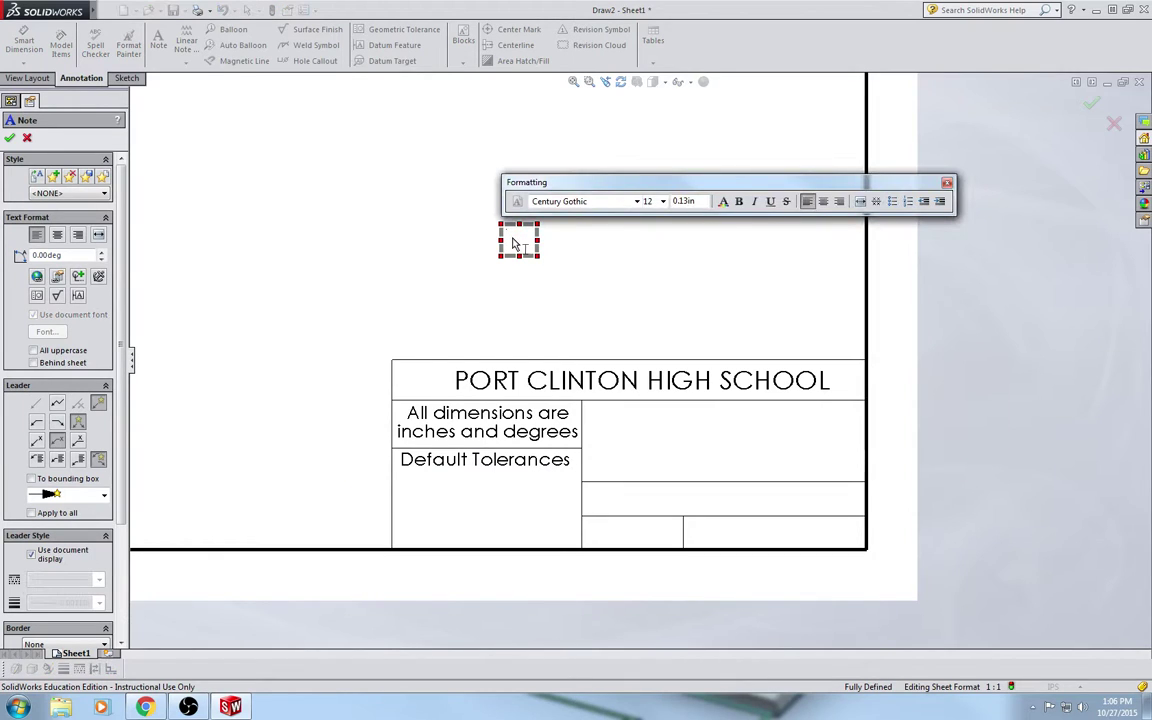
text(.1 .)
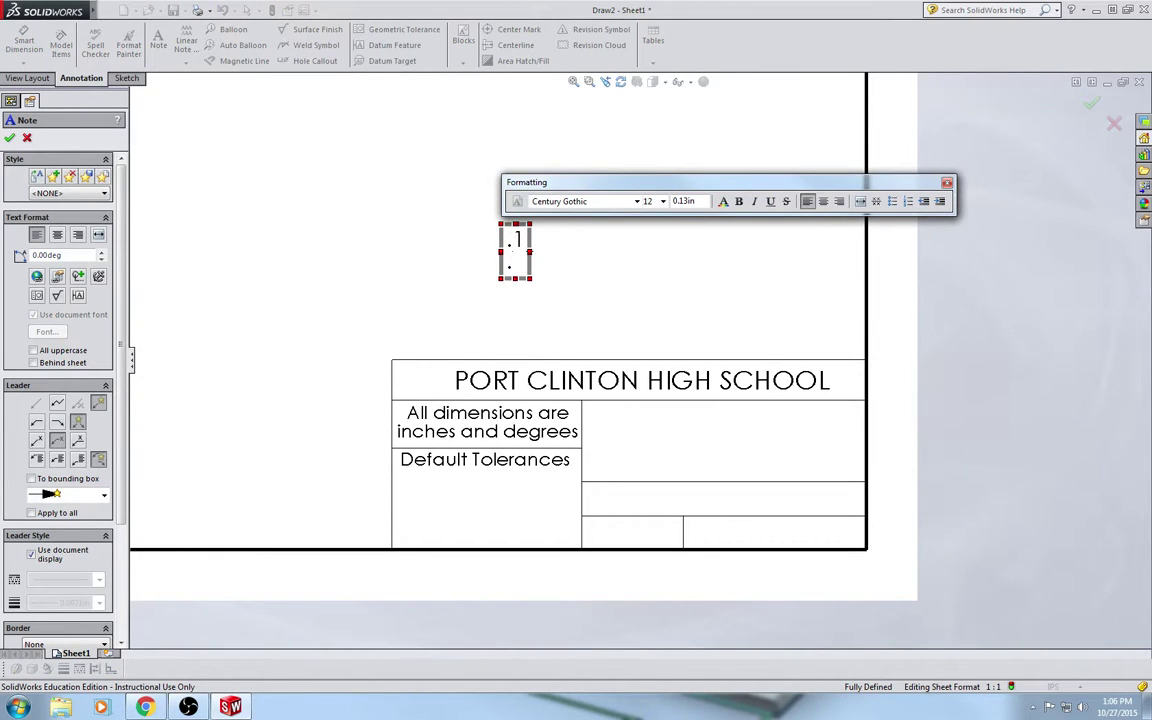
text(12 )
text(.123)
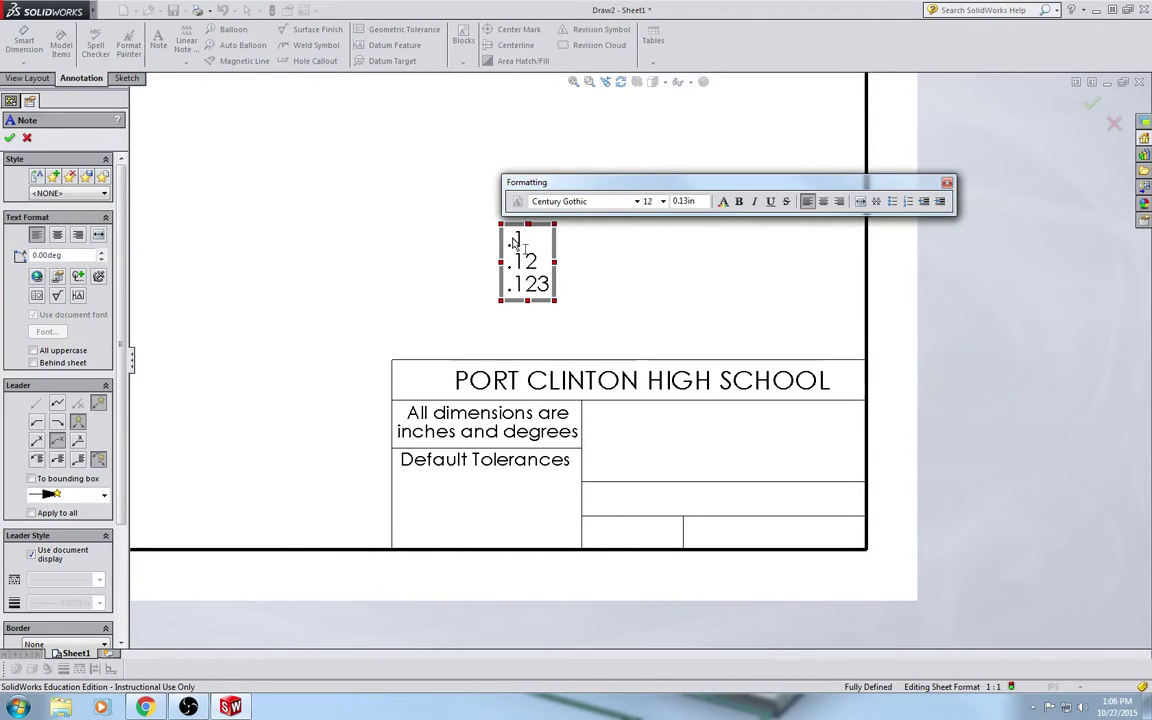
key(Return)
text(Angles)
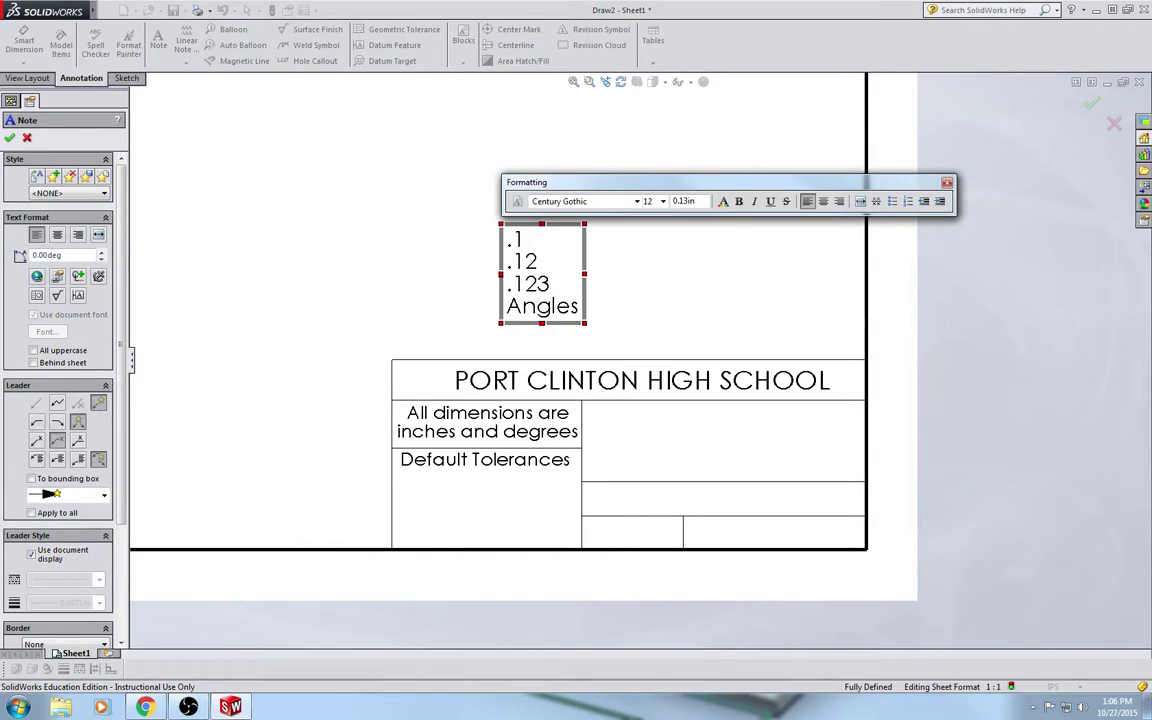
click(460, 235)
key(Escape)
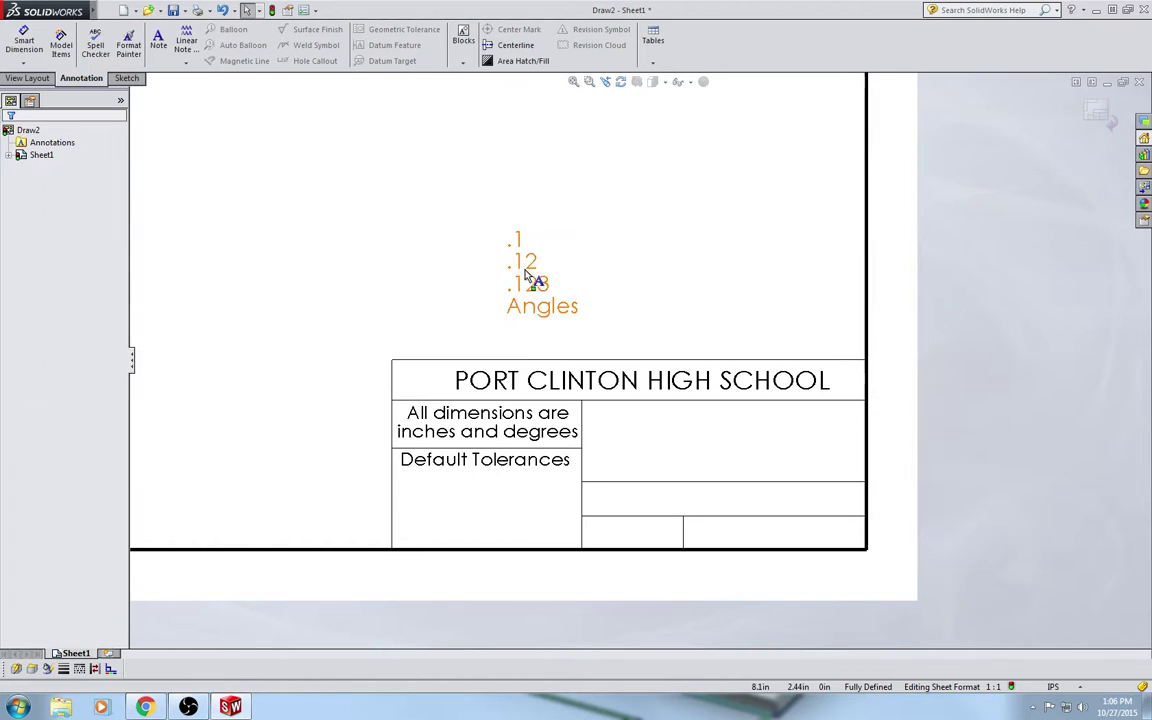
Set the four-line tolerance label note to 10-point text and place it under the "Default Tolerances" heading in its cell
drag(528, 278, 422, 512)
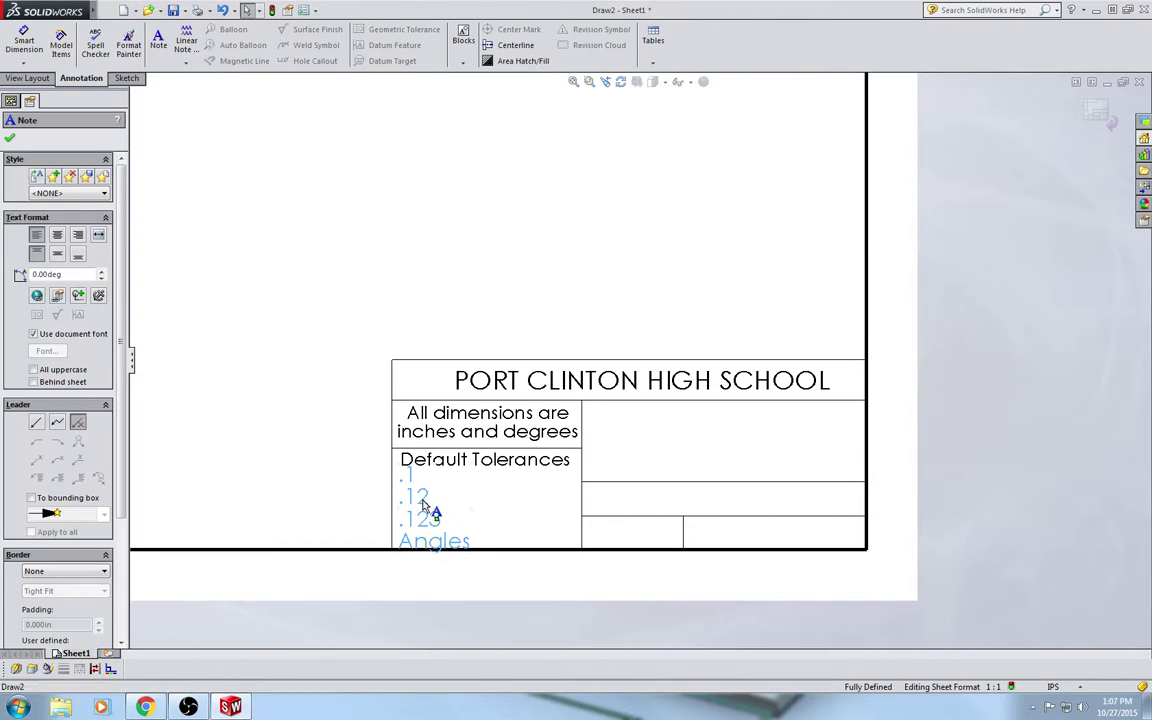
double_click(424, 508)
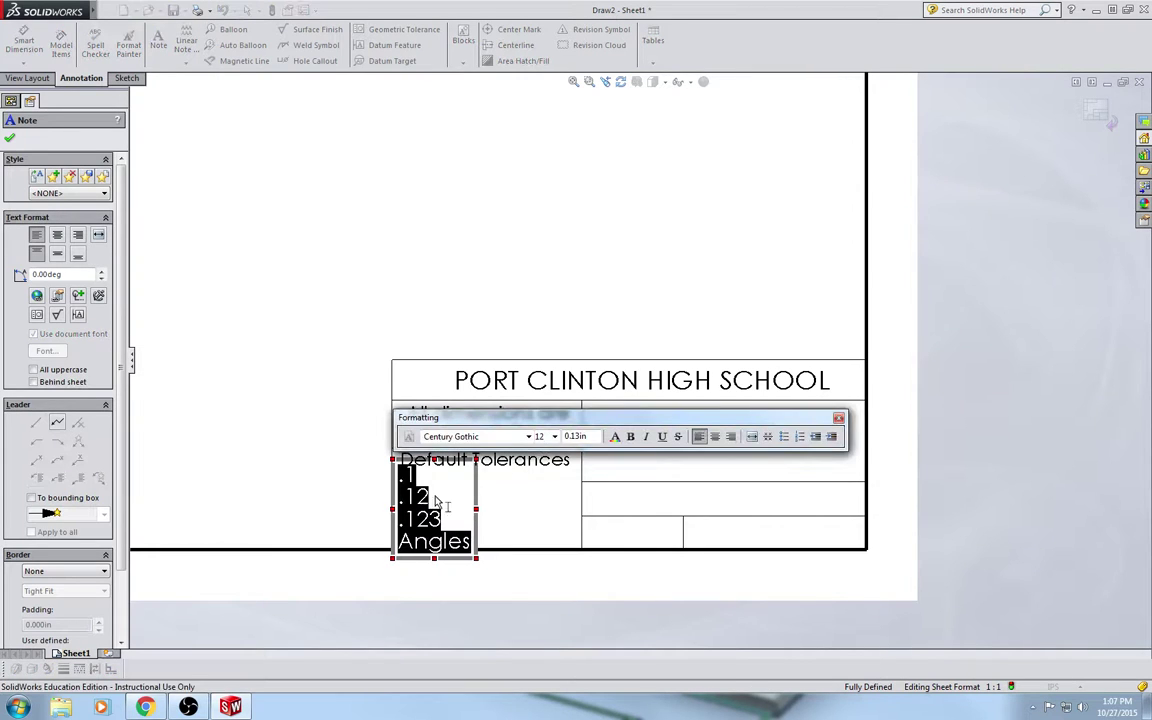
click(554, 436)
click(541, 476)
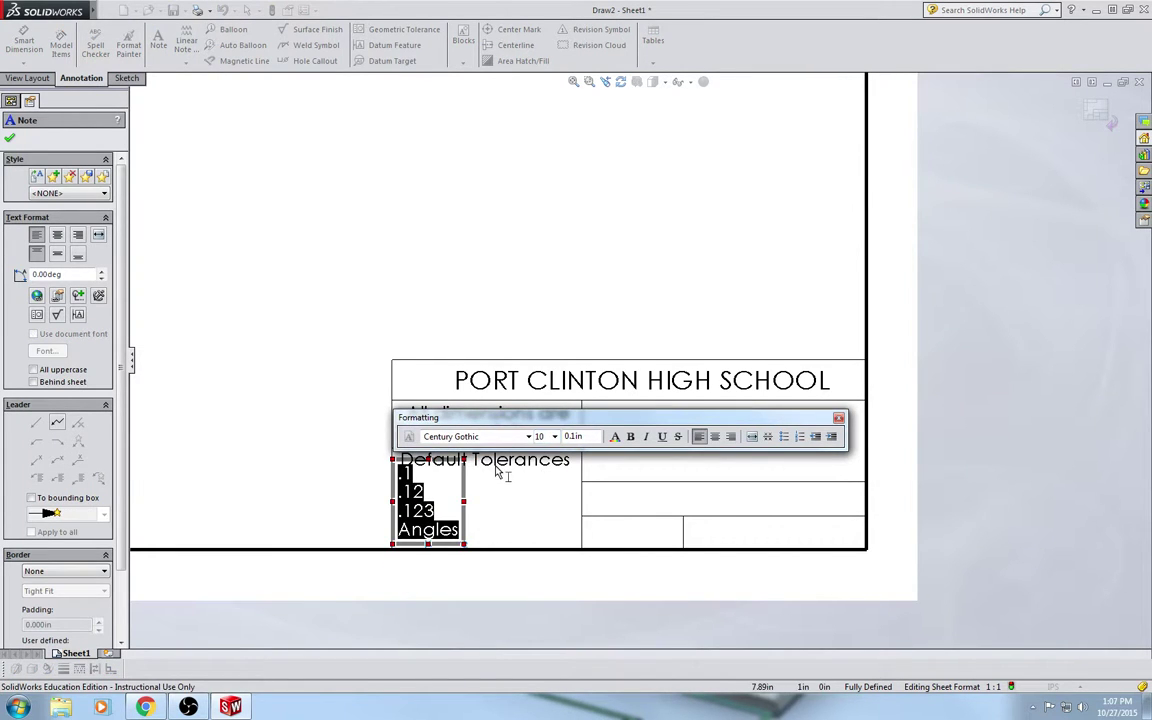
click(501, 470)
click(494, 463)
double_click(494, 463)
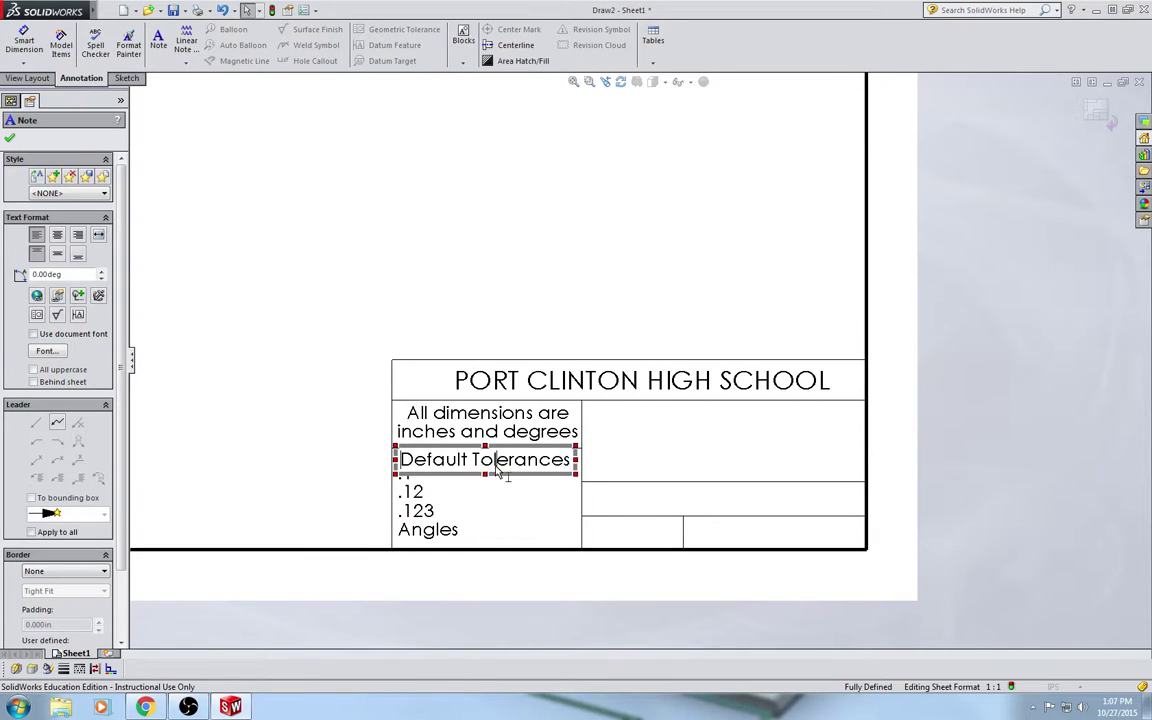
click(490, 480)
click(494, 495)
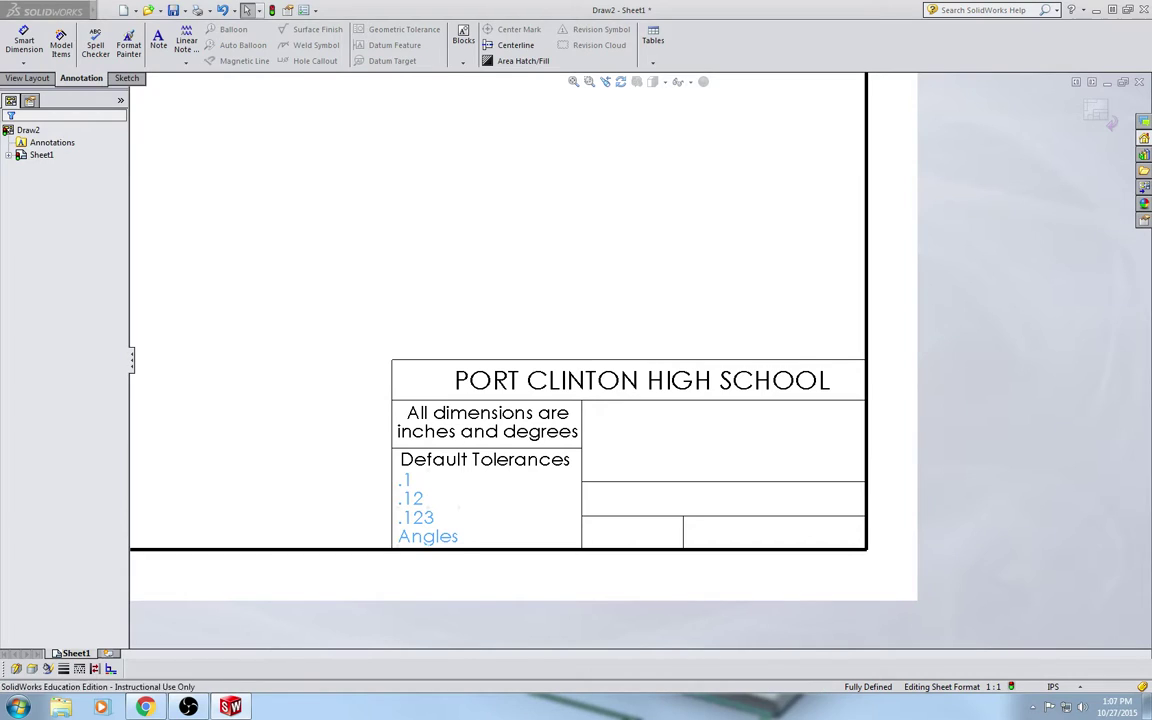
Start a 10-point note above the title block with the first line reading "±.1", using the plus/minus symbol
click(158, 42)
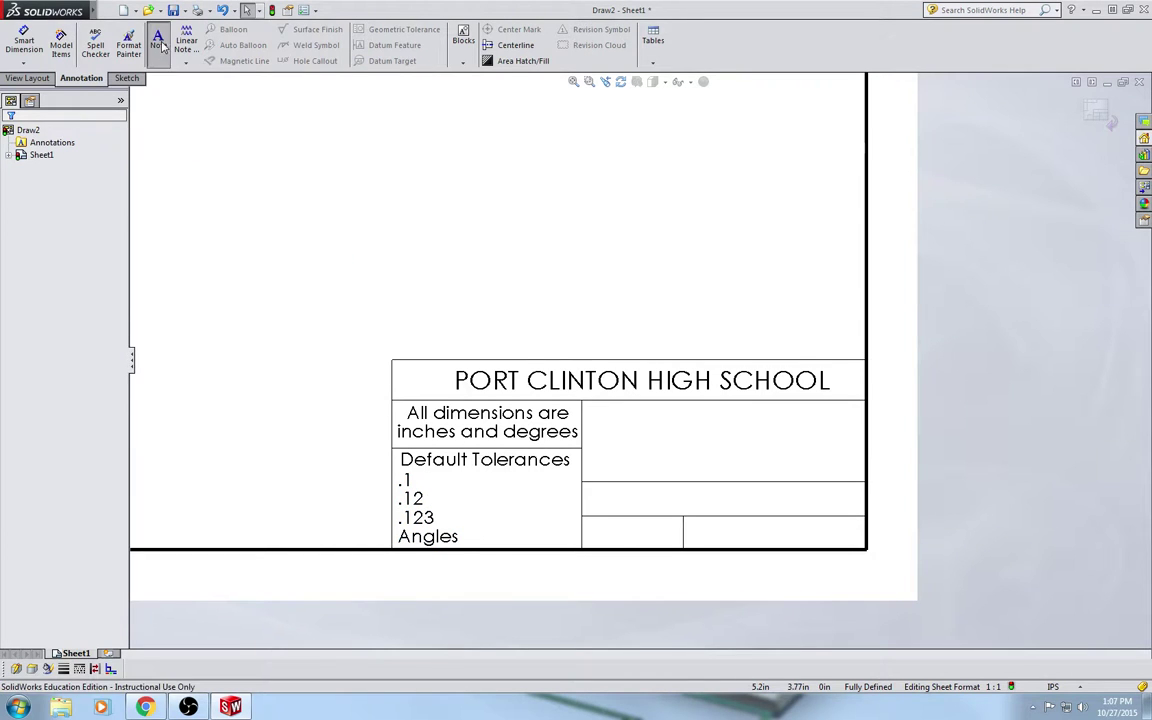
click(453, 232)
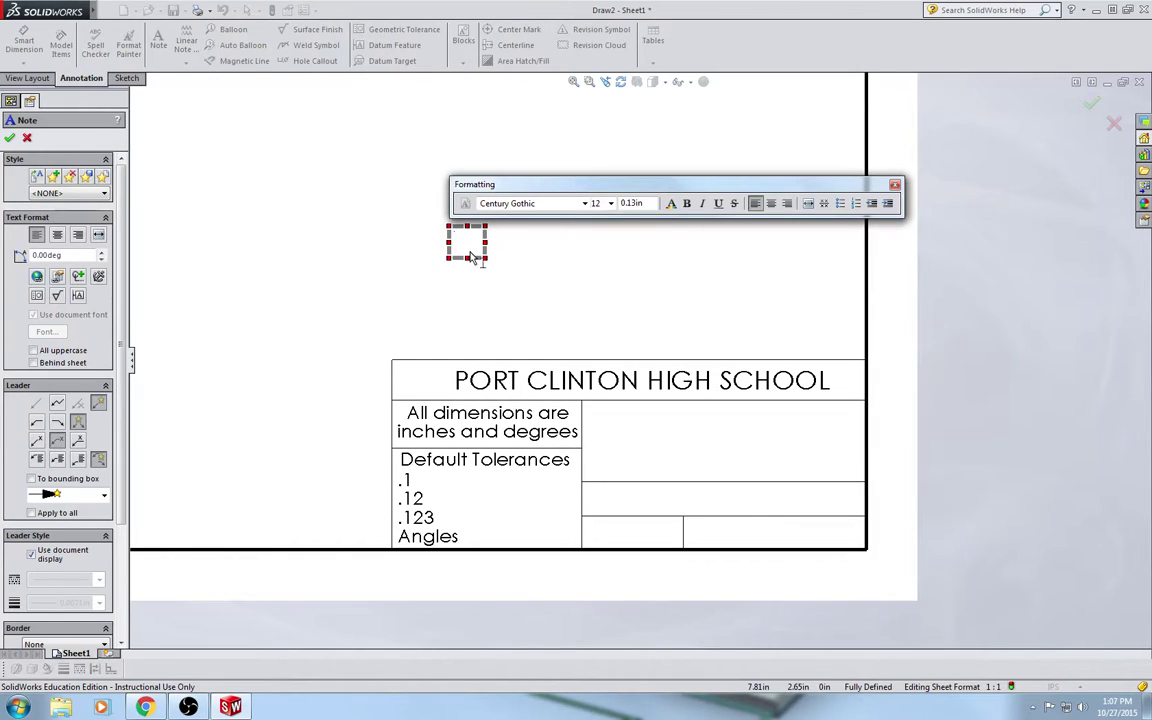
click(610, 203)
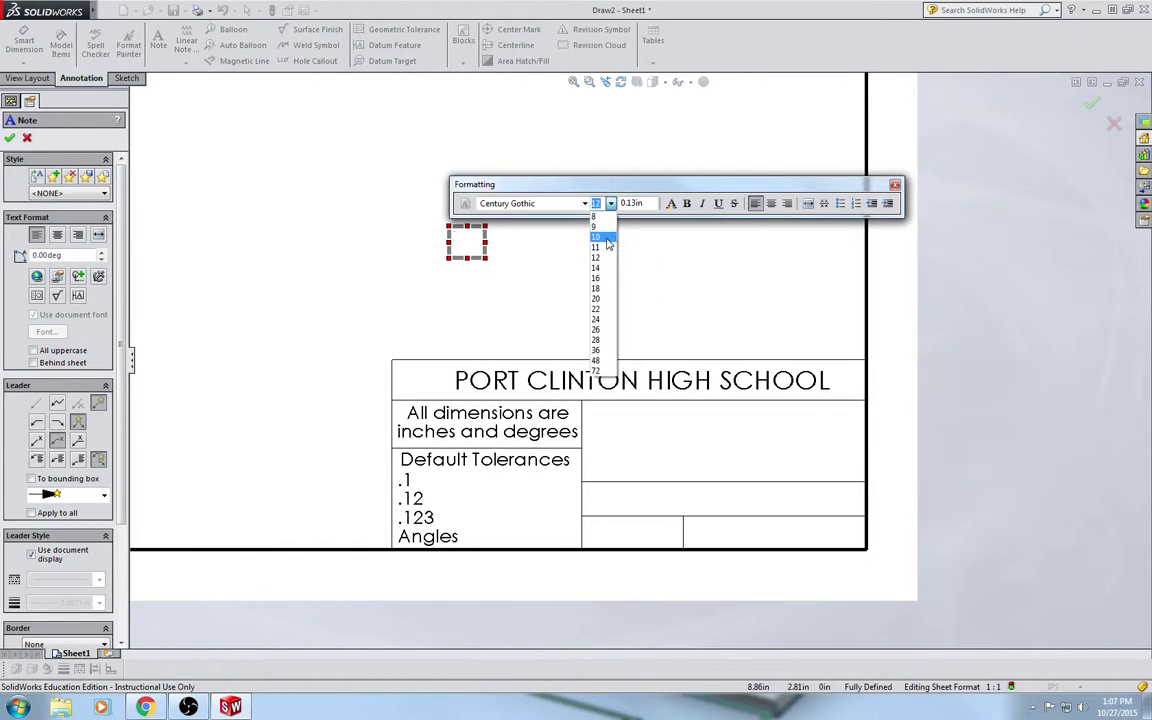
click(597, 237)
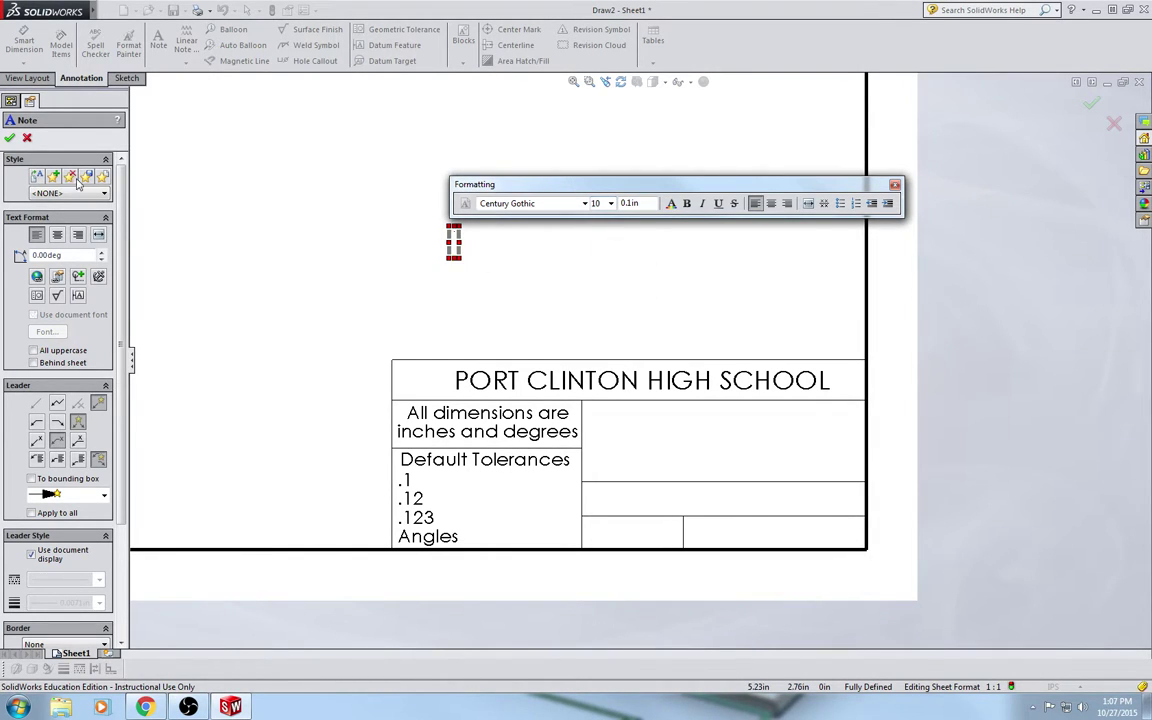
click(78, 277)
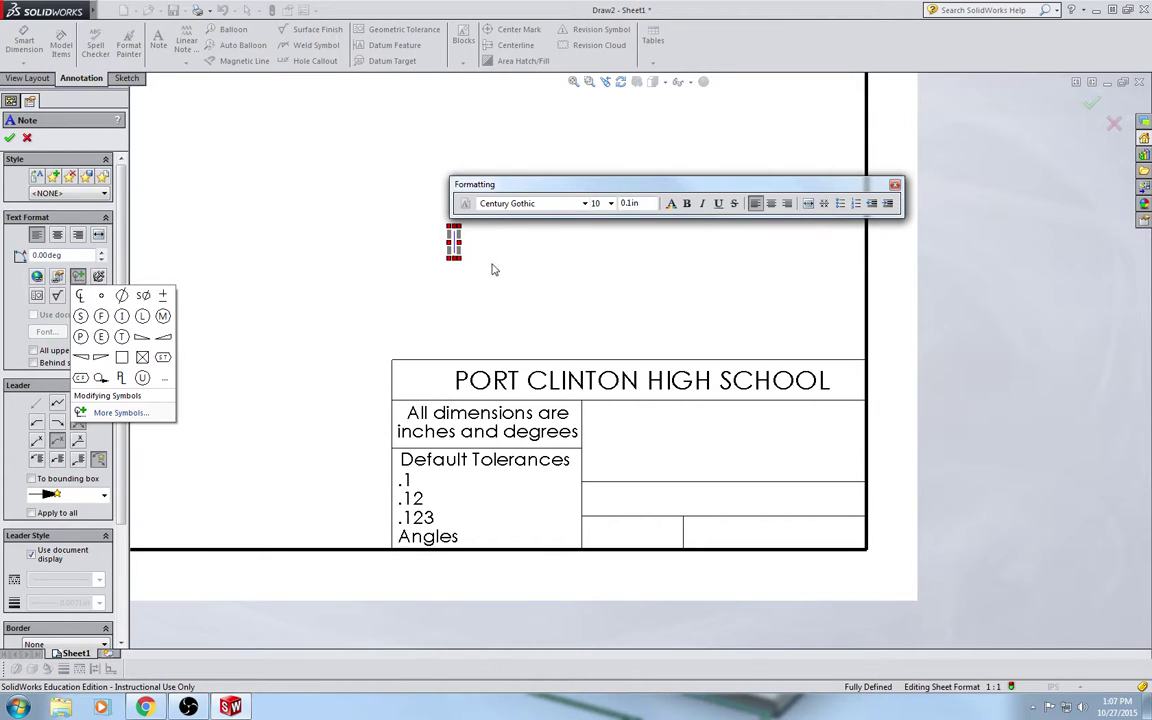
click(163, 296)
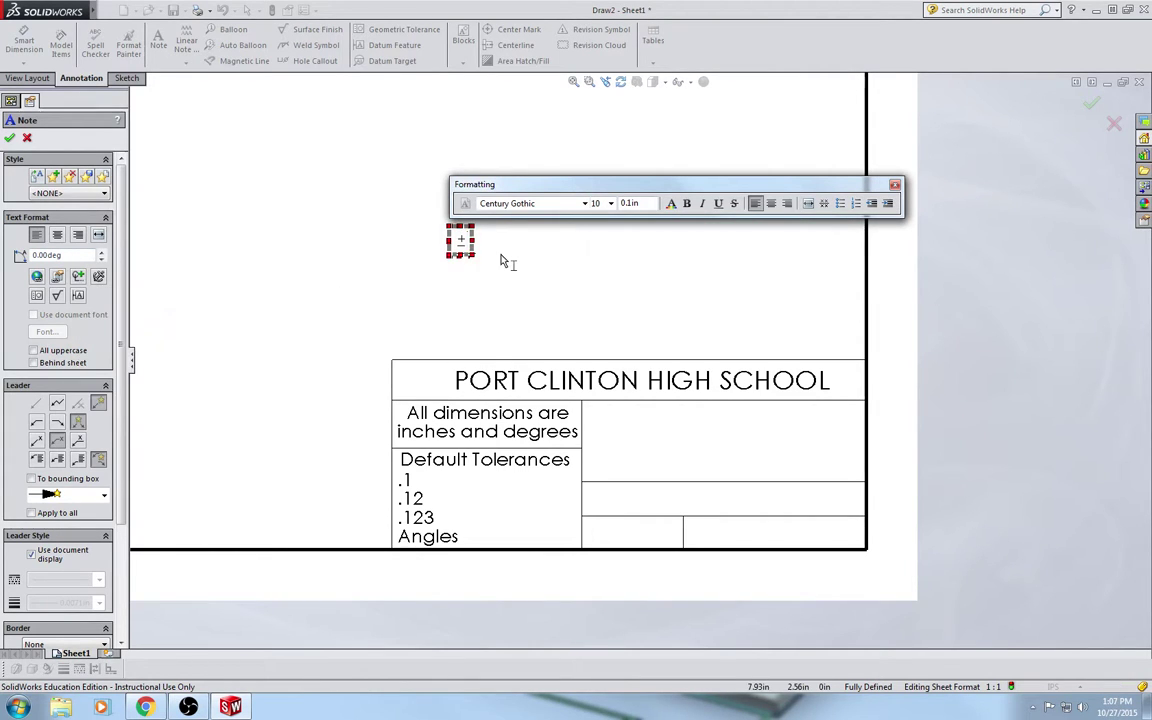
text(.1)
key(Return)
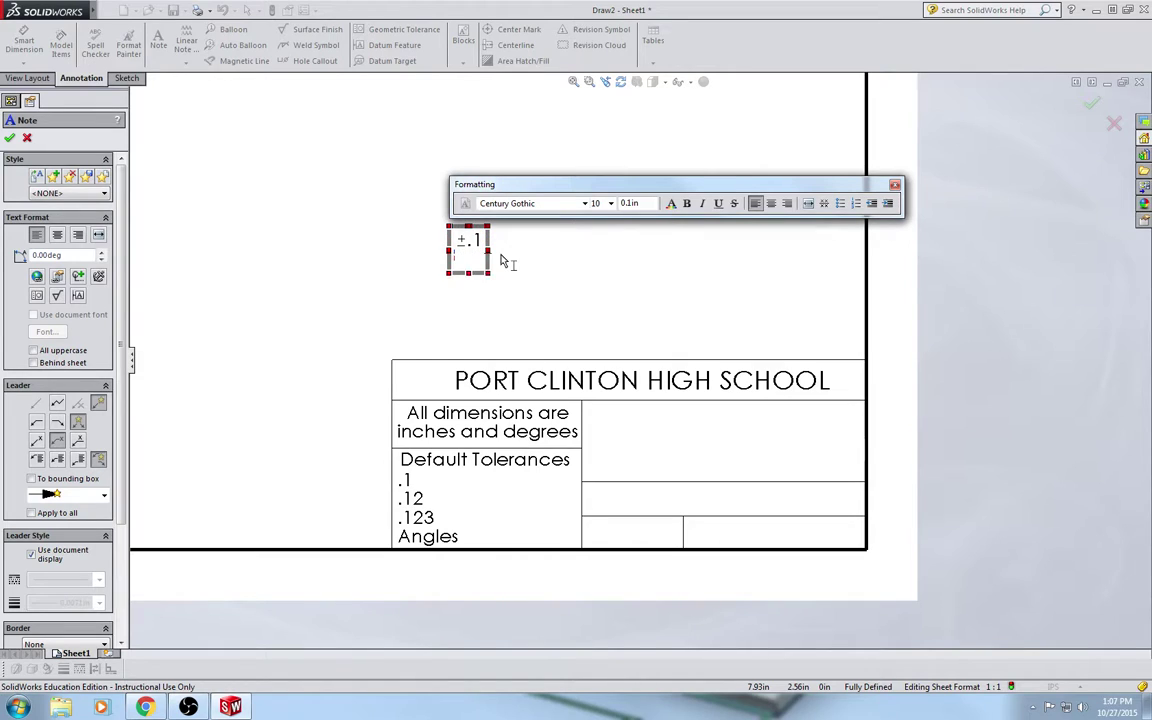
Add the lines "±.02" and "±.005" to the tolerance values note
click(78, 277)
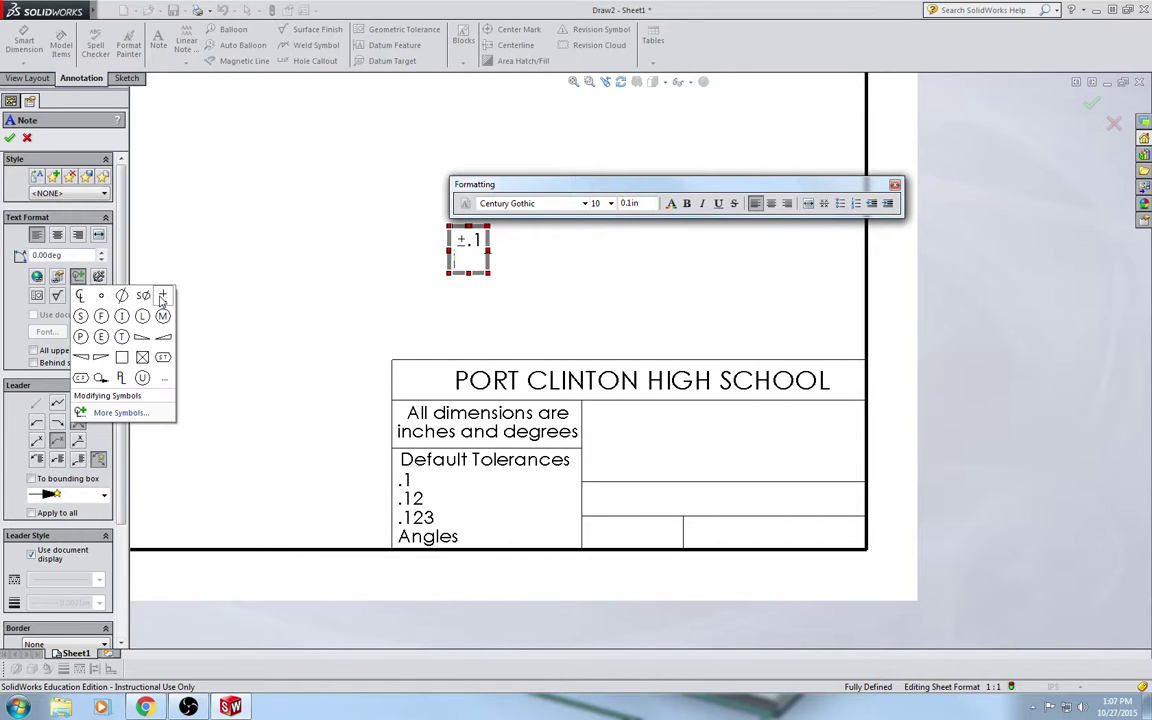
click(161, 298)
text(.02)
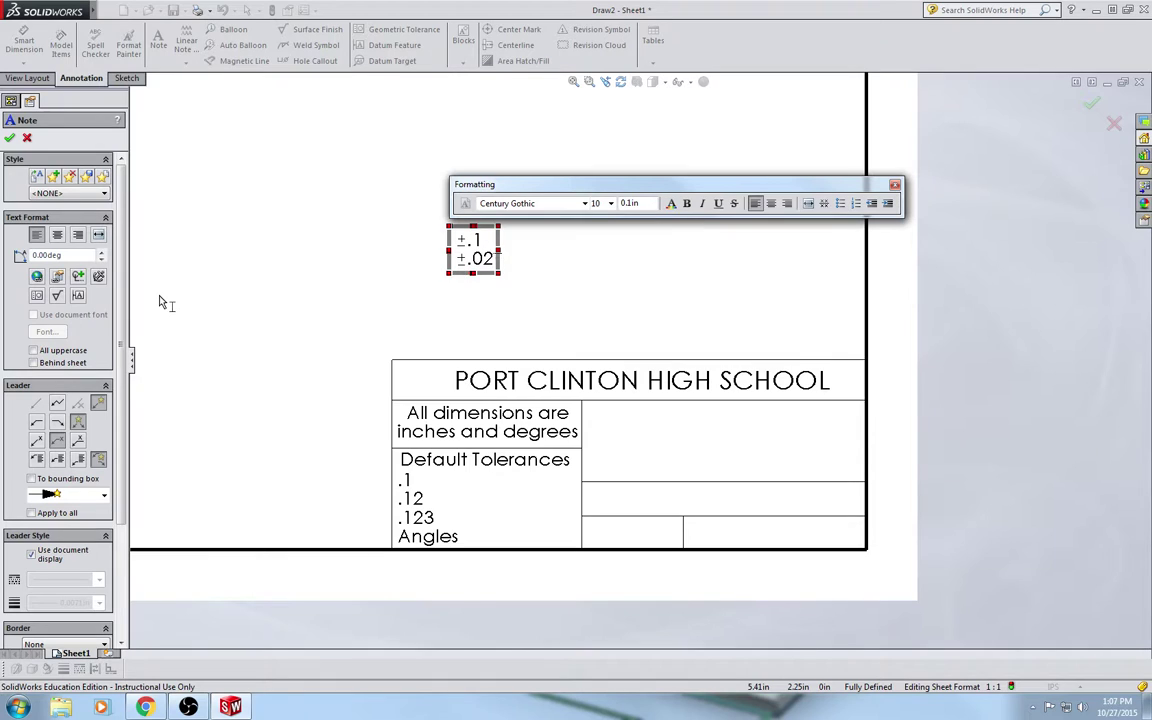
key(Return)
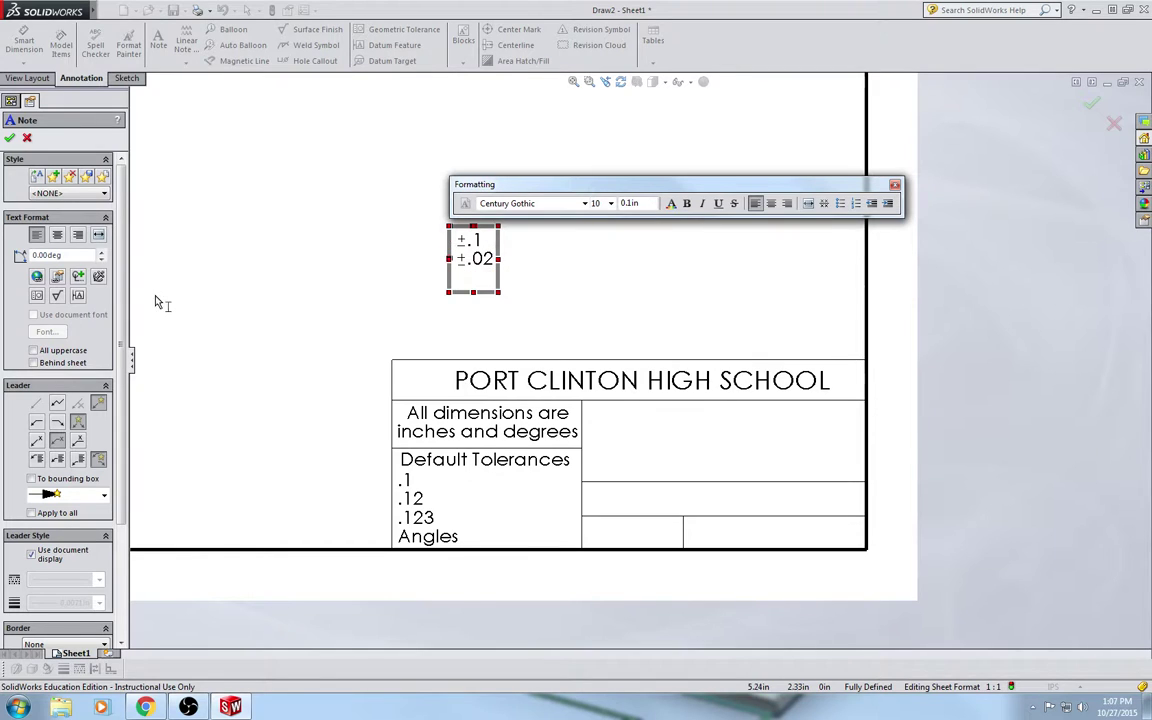
click(78, 277)
click(159, 299)
text(.005)
key(Return)
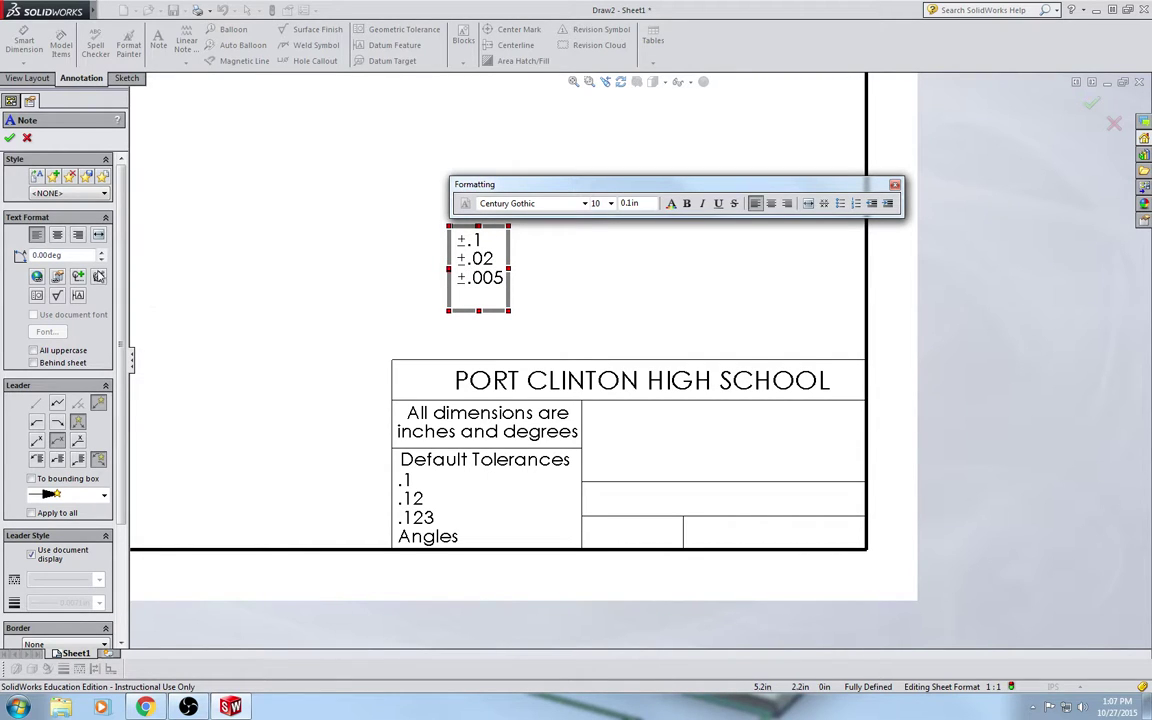
Add a final "±2" line to the tolerance values note and finish the note
click(78, 277)
click(162, 296)
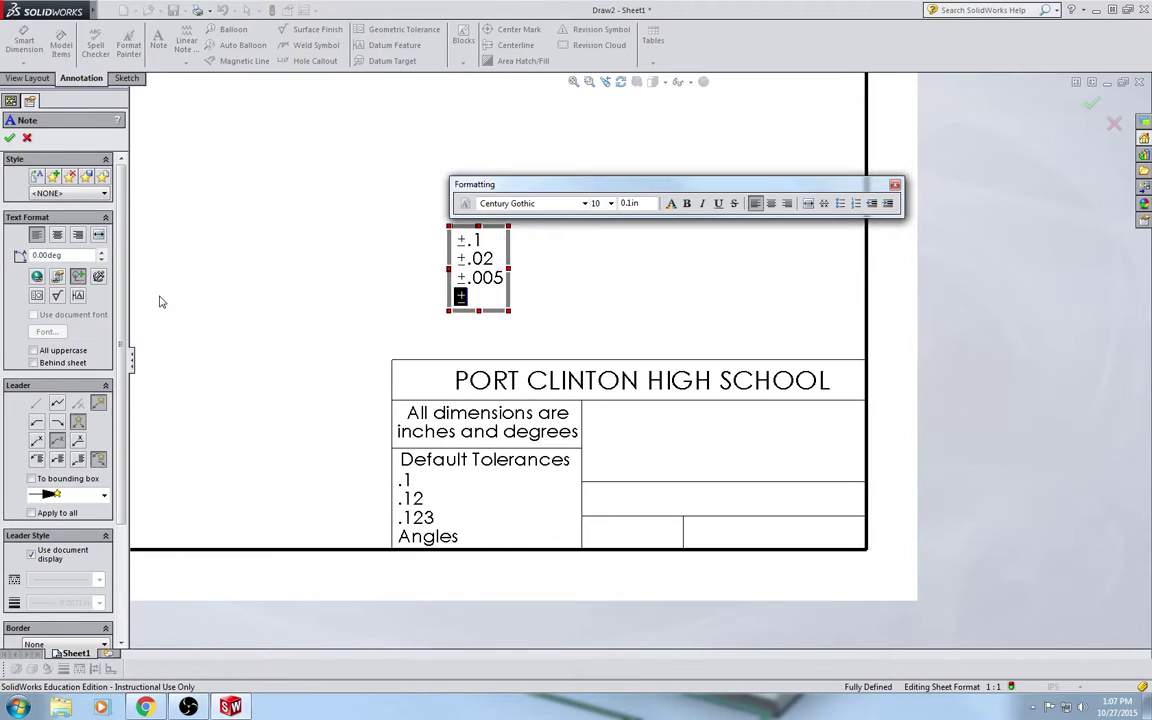
text(2)
click(548, 288)
key(Escape)
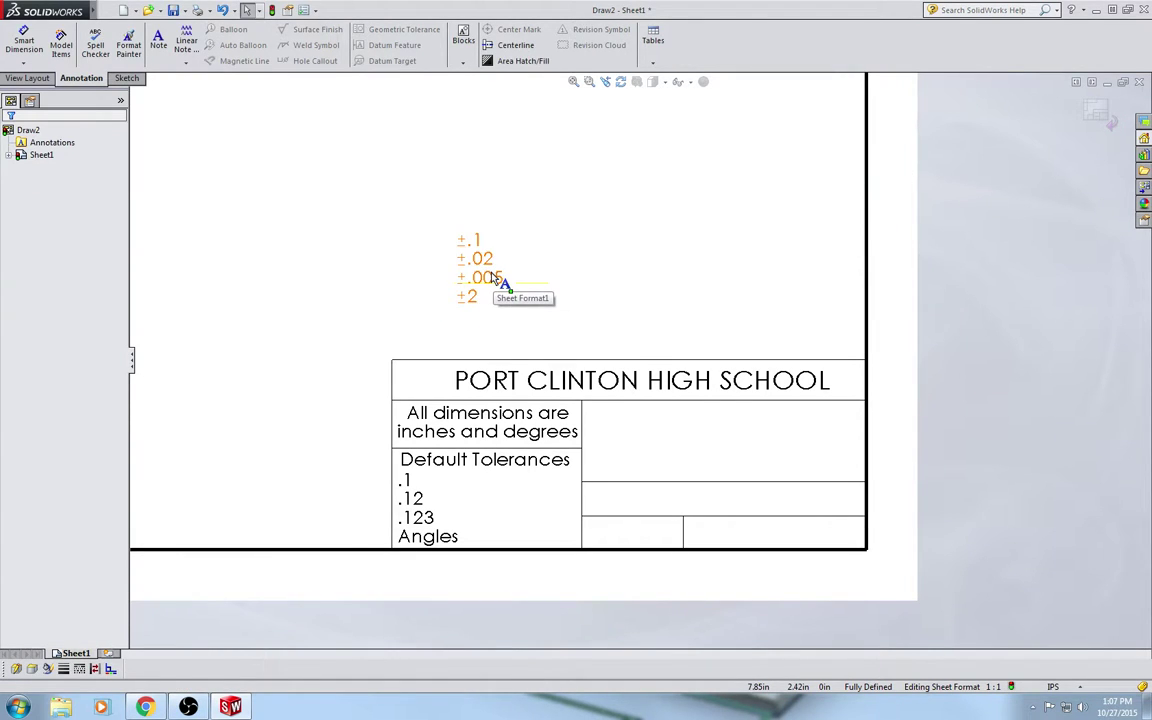
Place the ± values note beside the labels in the Default Tolerances cell and shift the labels note slightly right
drag(497, 280, 558, 510)
drag(432, 519, 447, 517)
click(477, 245)
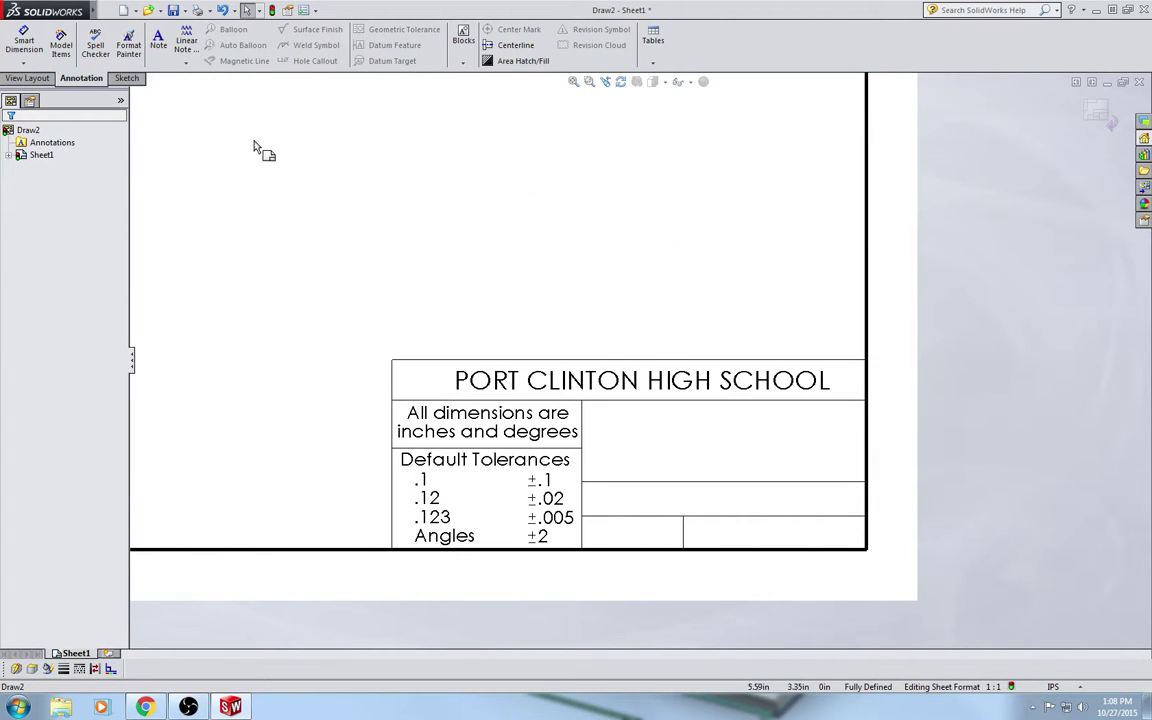
Add an 8-point note reading "Scale:" and place it in the small bottom cell just right of the tolerances
click(159, 45)
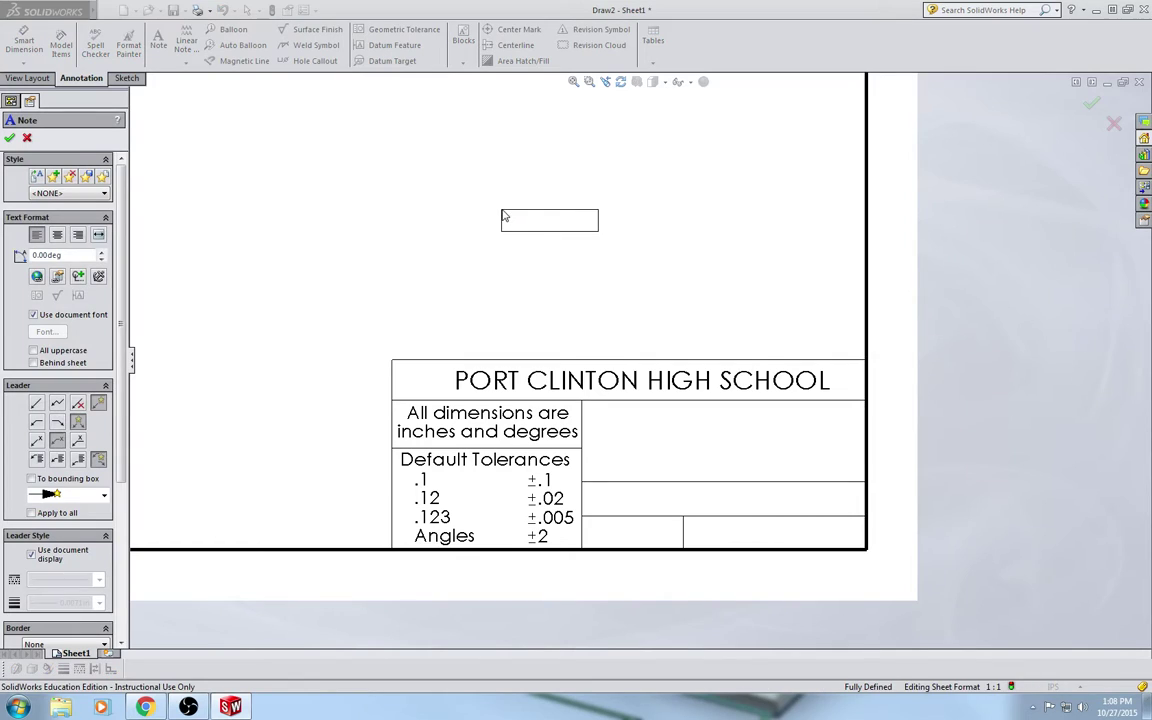
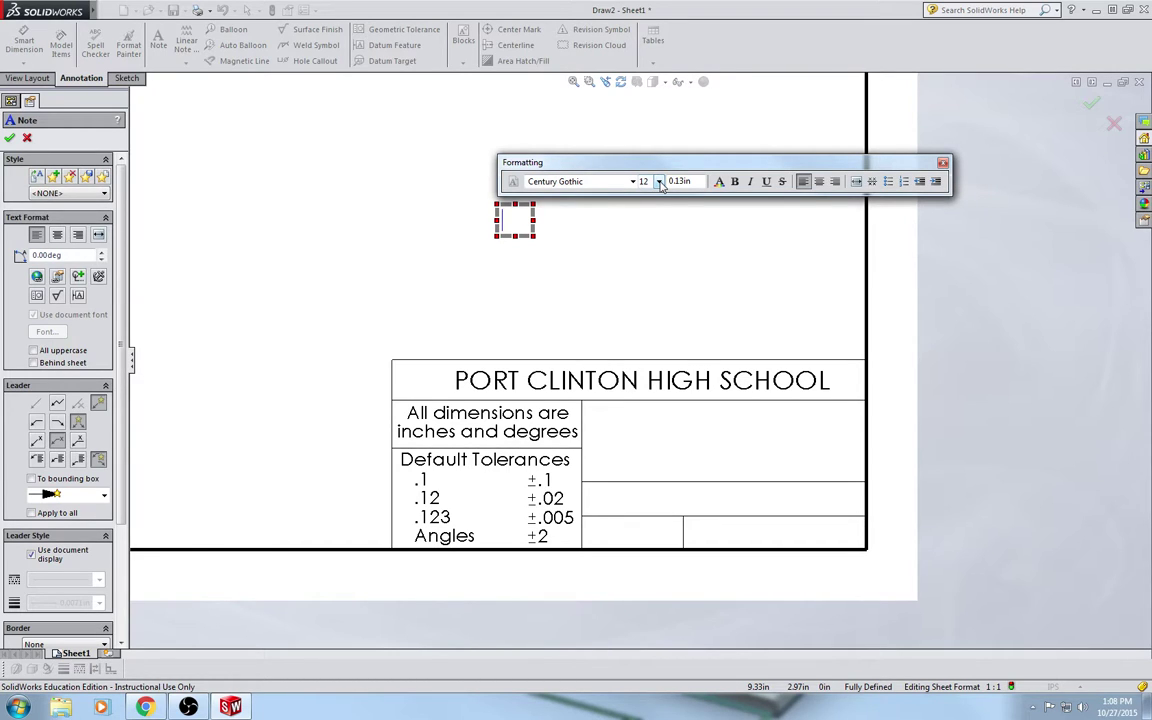
click(659, 182)
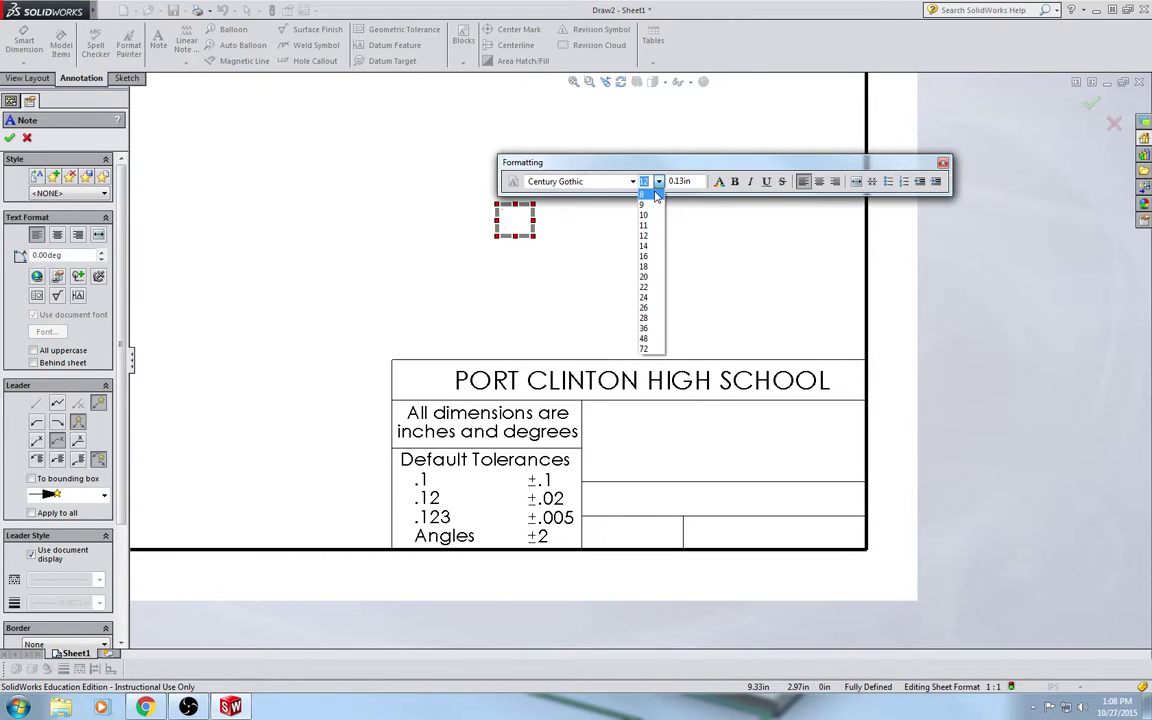
click(656, 195)
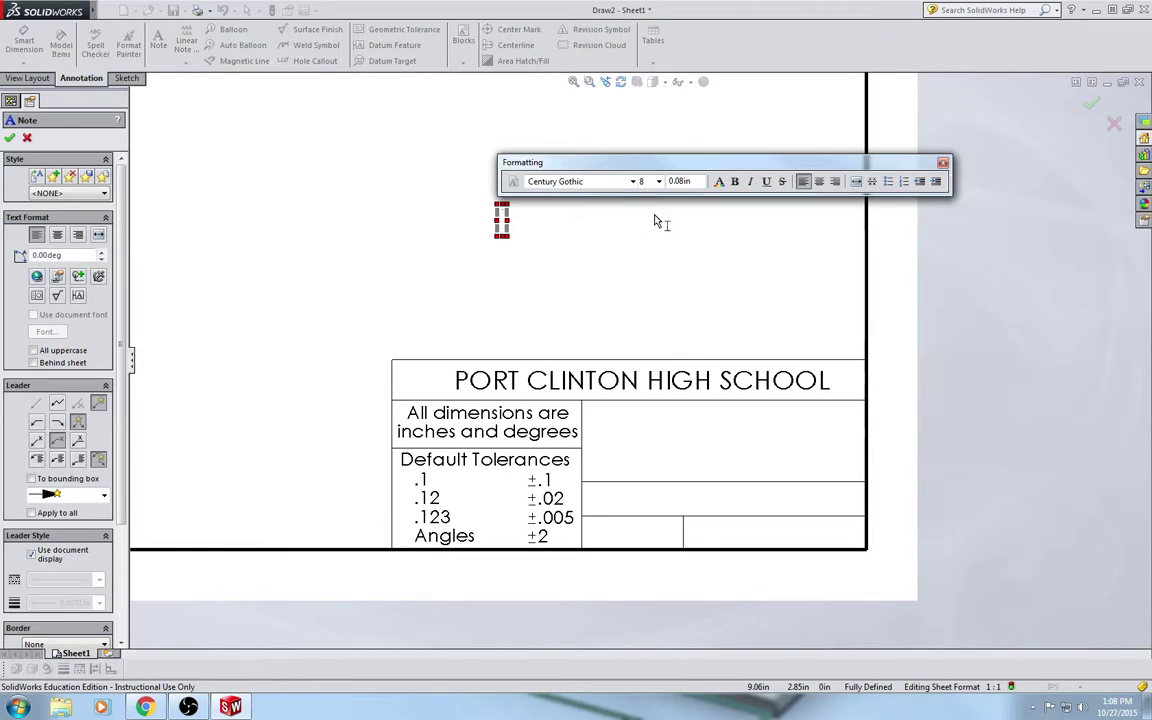
text(Scale:)
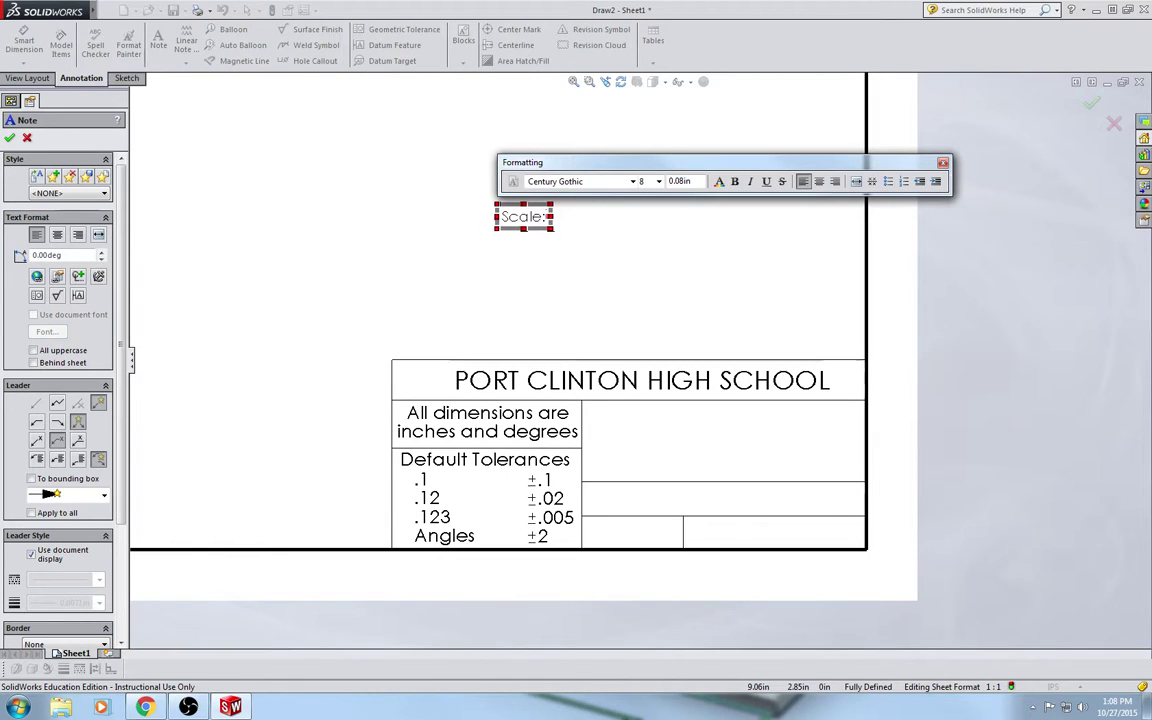
click(615, 272)
key(Escape)
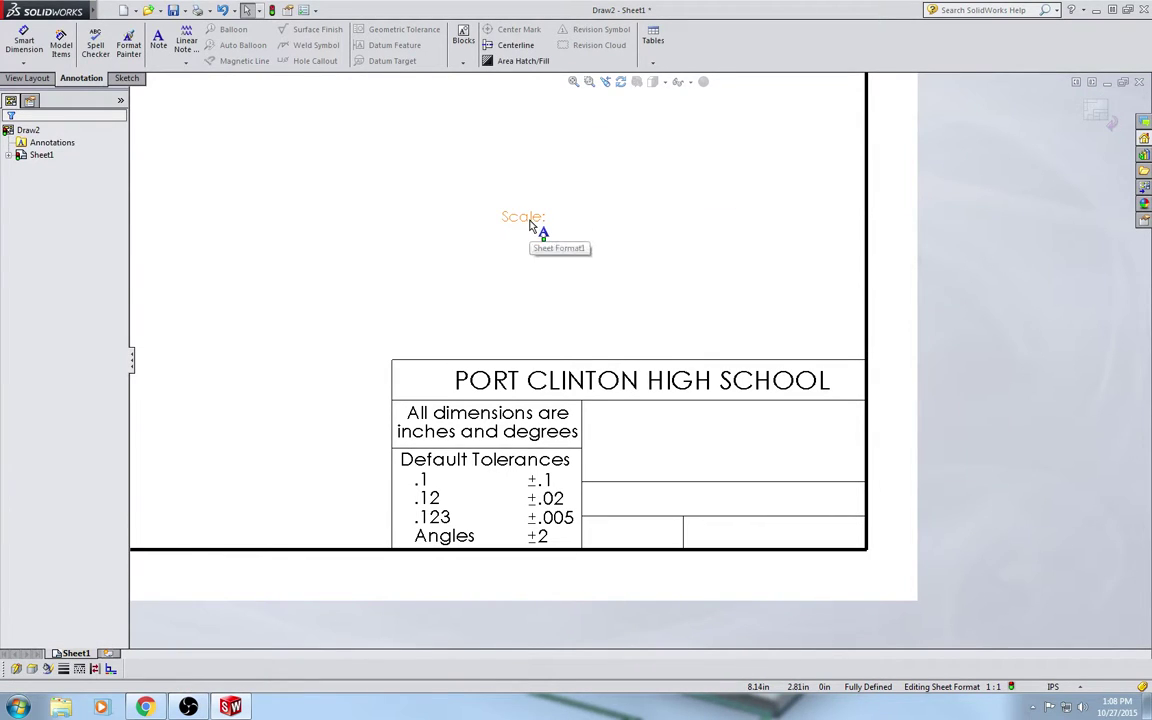
drag(540, 226, 614, 538)
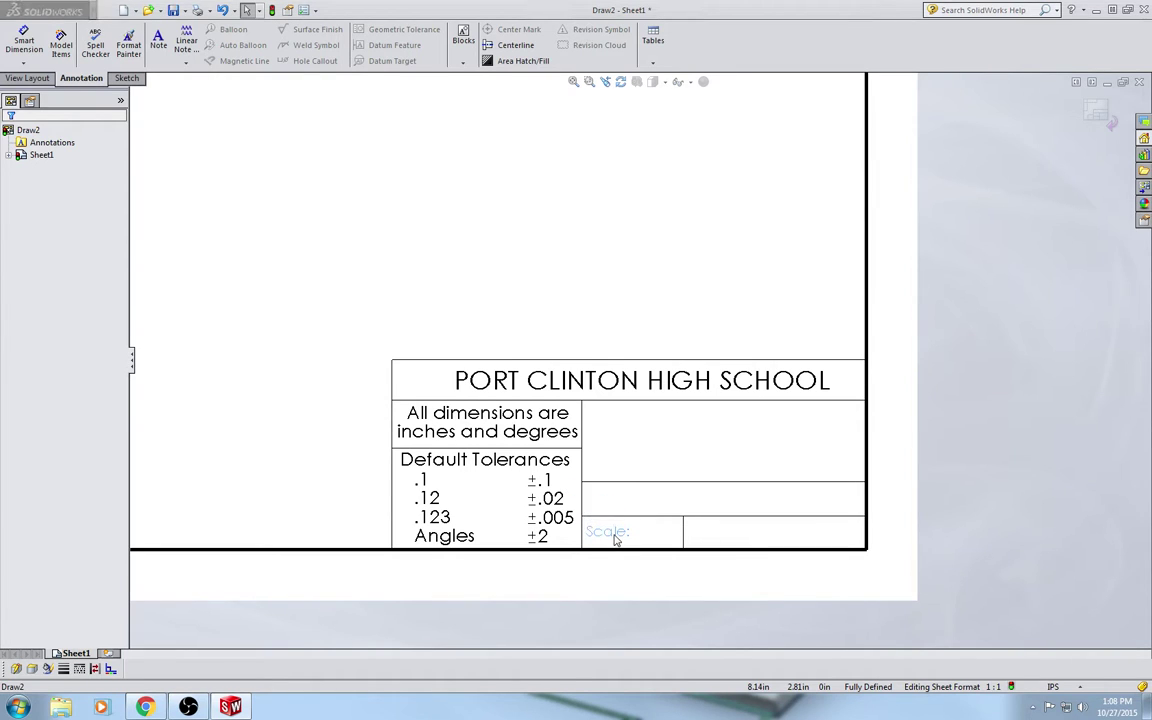
Create a 10-point note reading "Date:" in the empty area above the title block
click(158, 44)
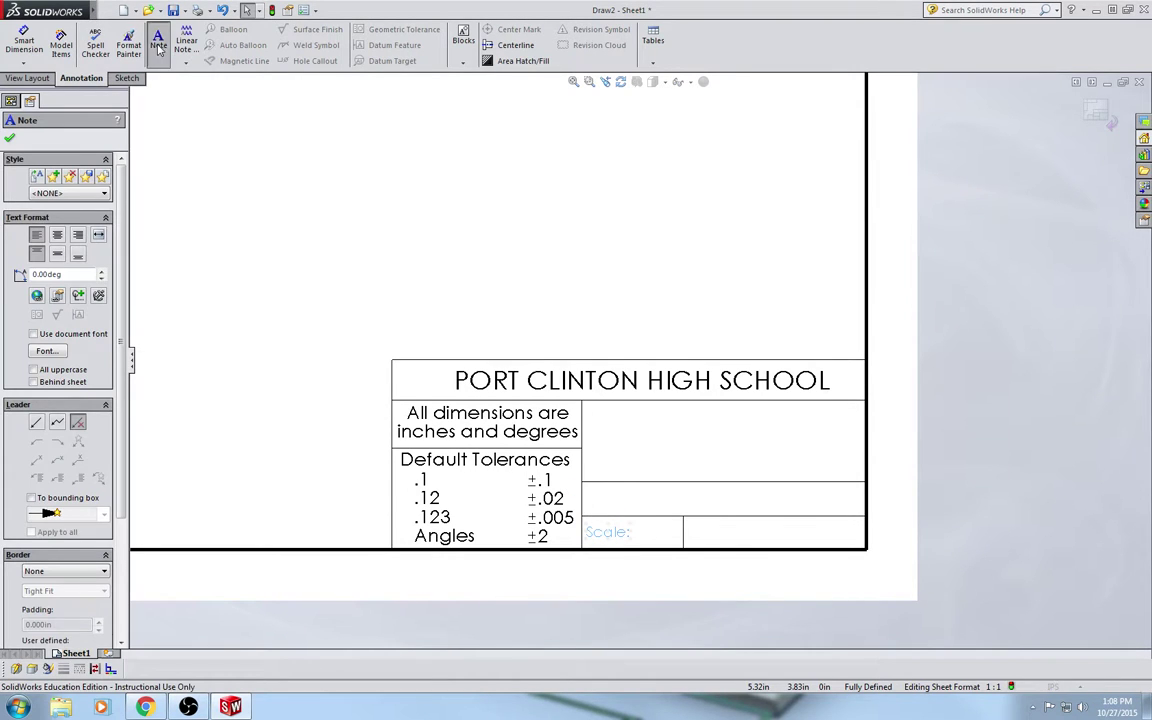
click(533, 212)
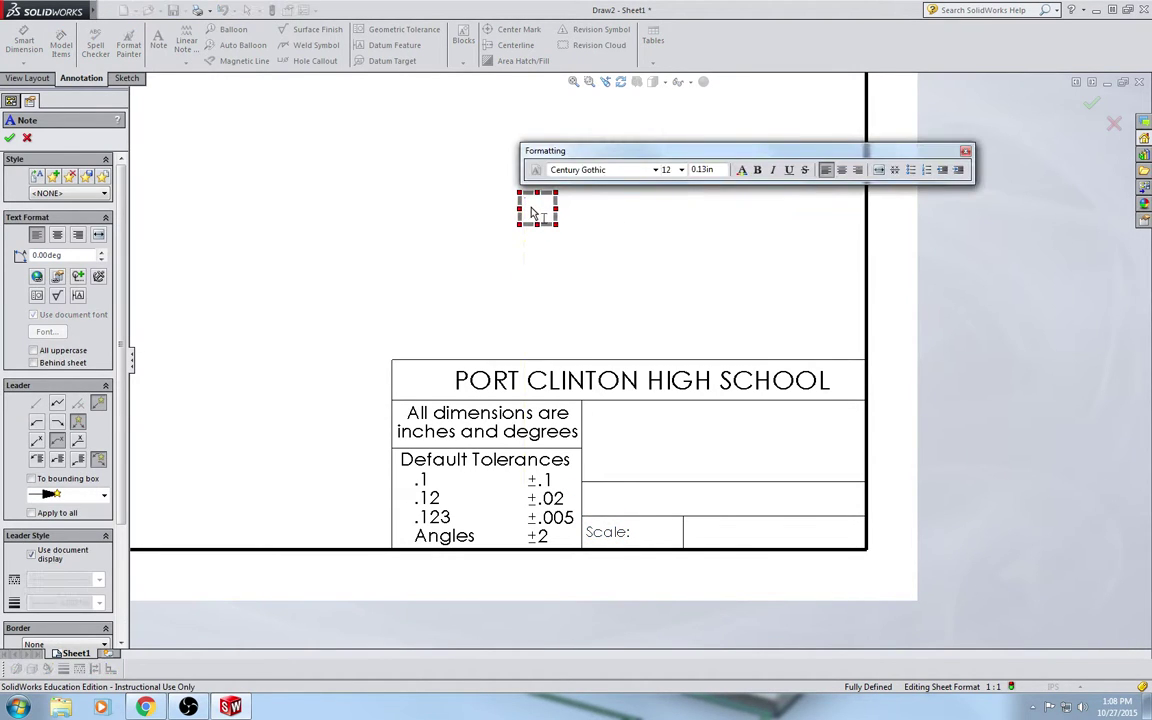
click(681, 169)
click(669, 210)
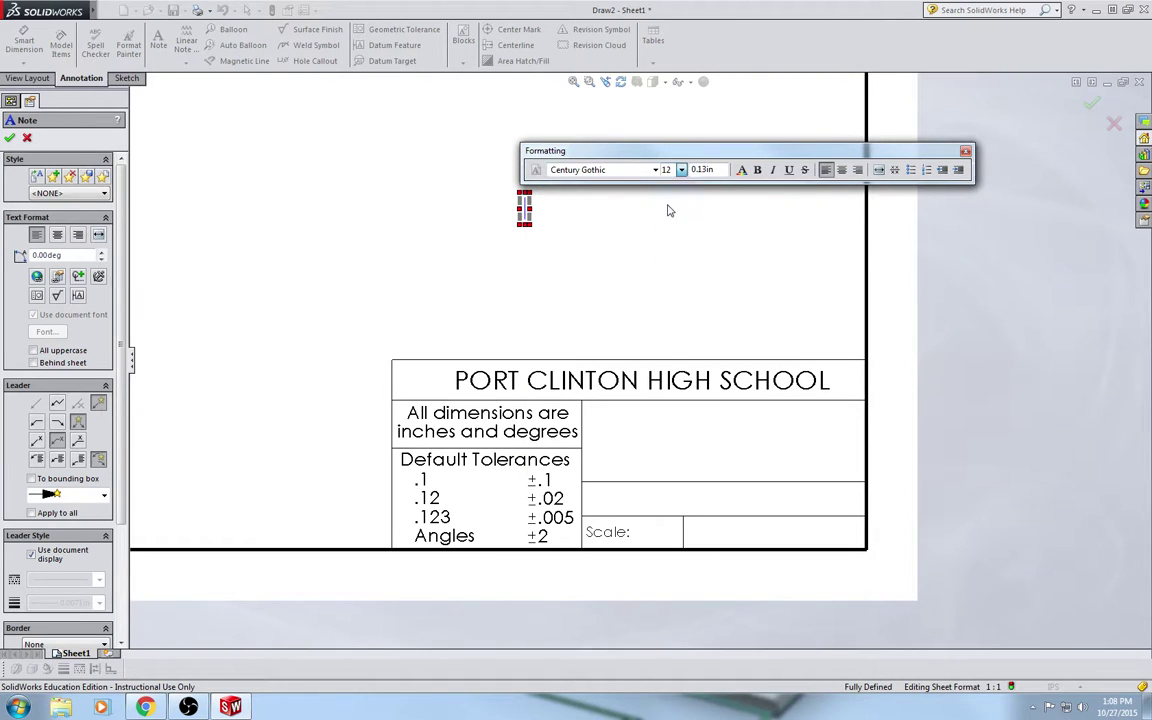
text(D)
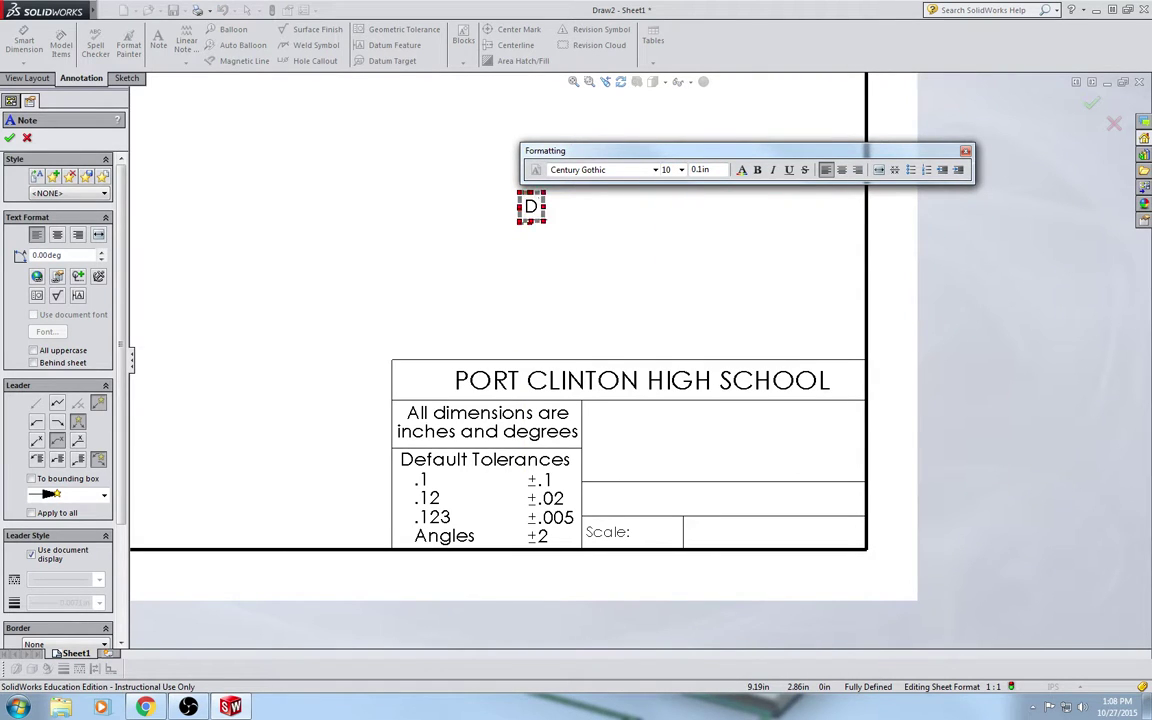
text(ate:)
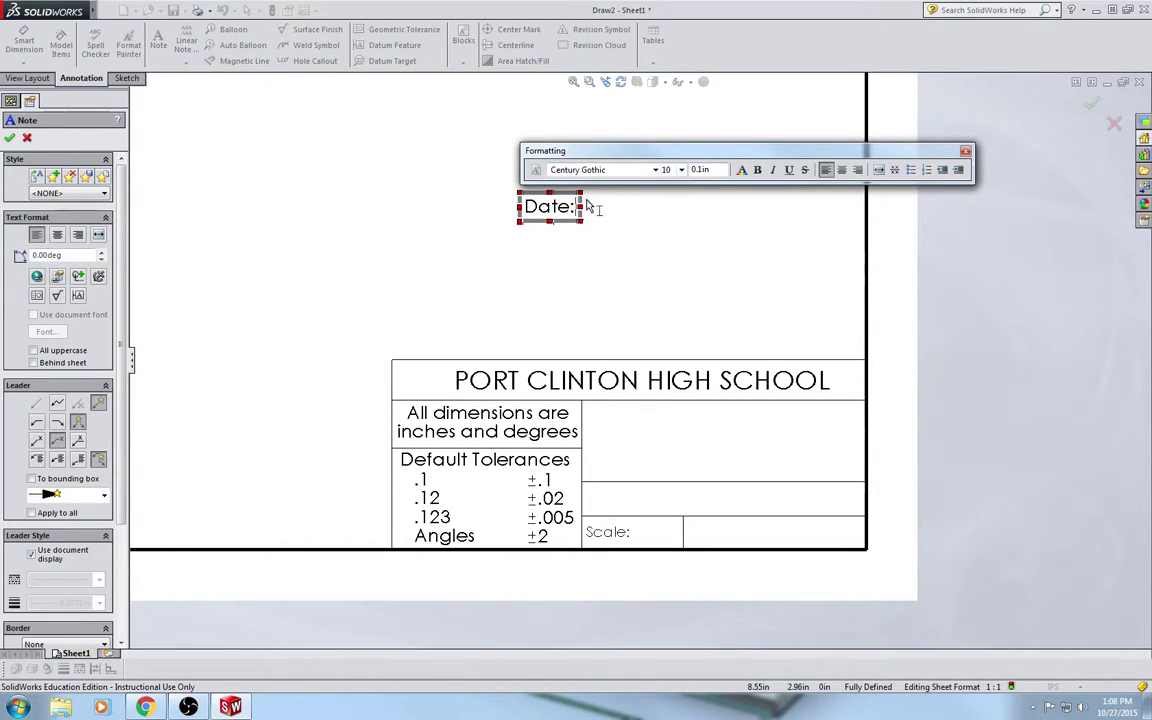
Set the "Date:" text to 8 point and place the note in the cell right of the Scale cell
drag(584, 206, 514, 206)
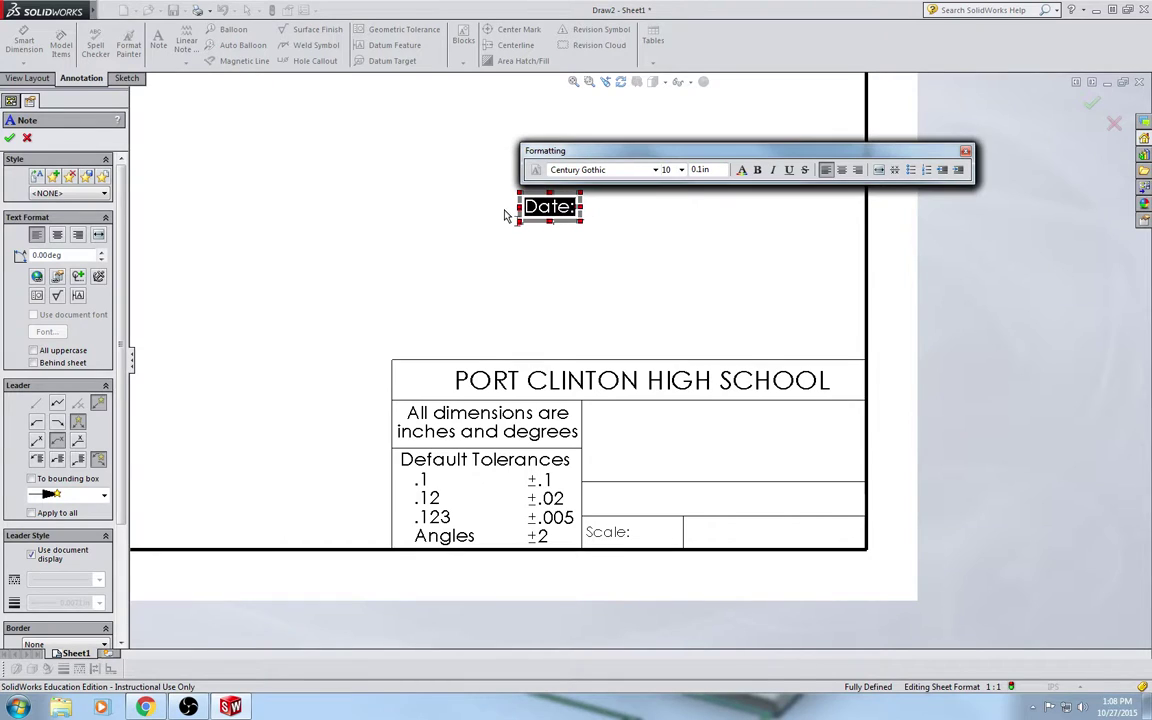
click(681, 170)
click(666, 183)
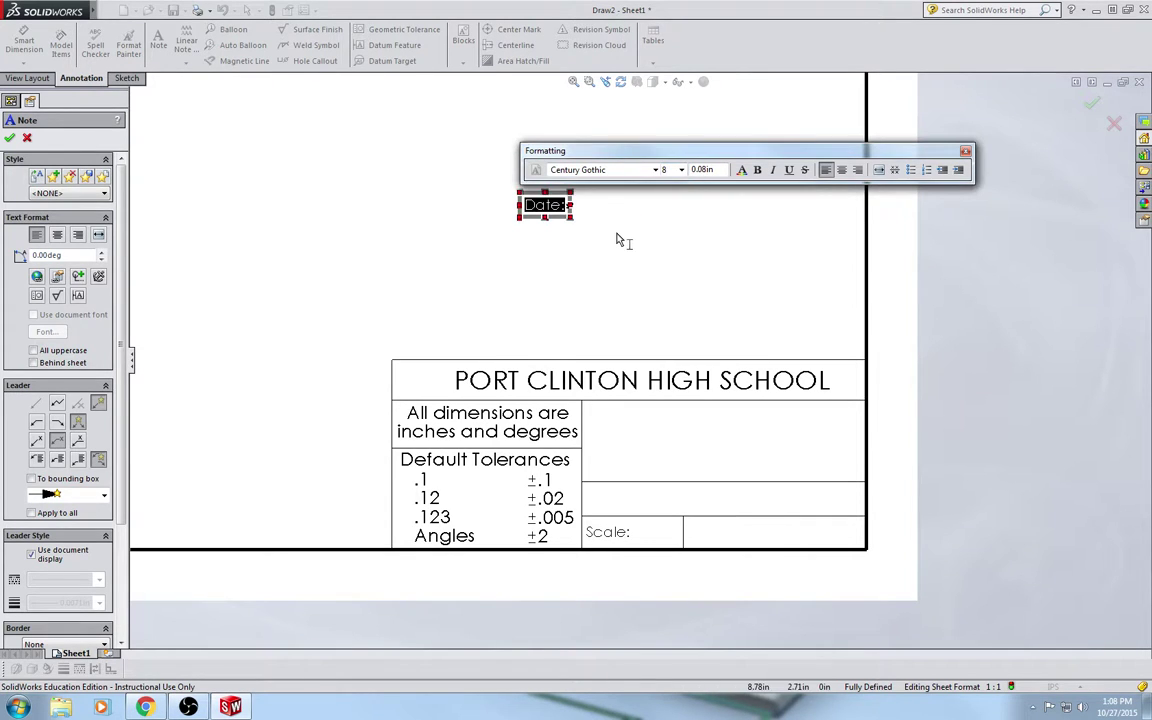
click(570, 231)
key(Escape)
drag(562, 212, 714, 537)
click(597, 265)
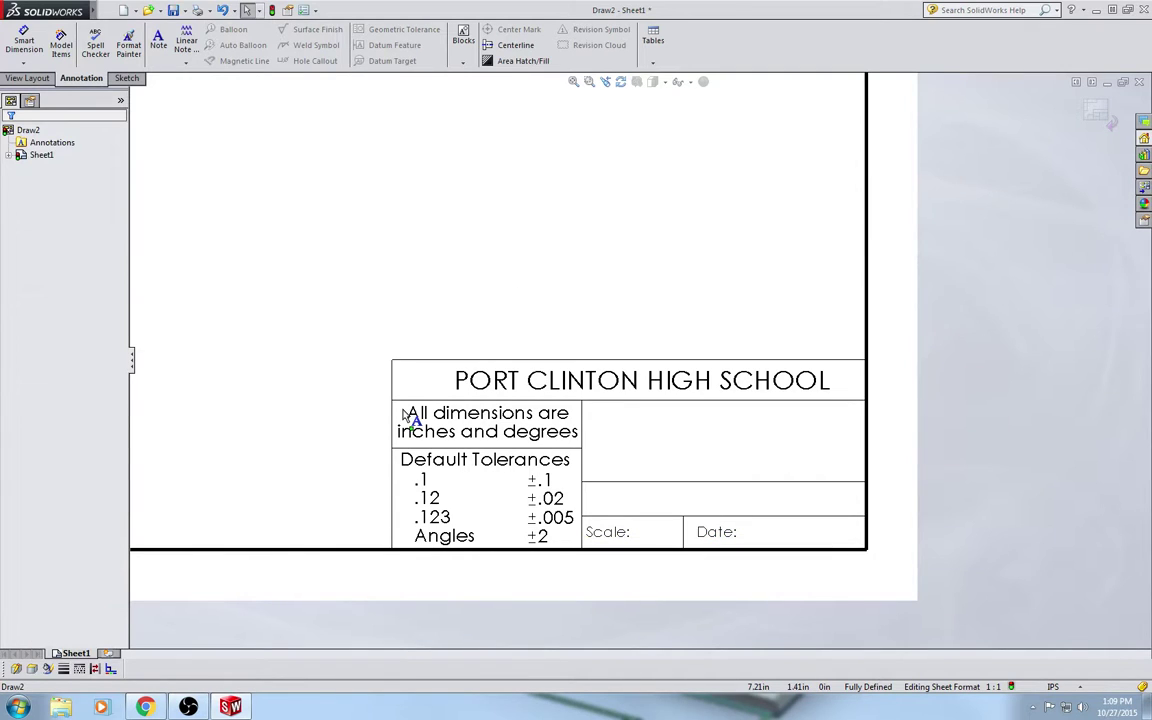
Create a 10-point note reading "Drawn by:" in the empty area above the title block
click(158, 42)
click(536, 233)
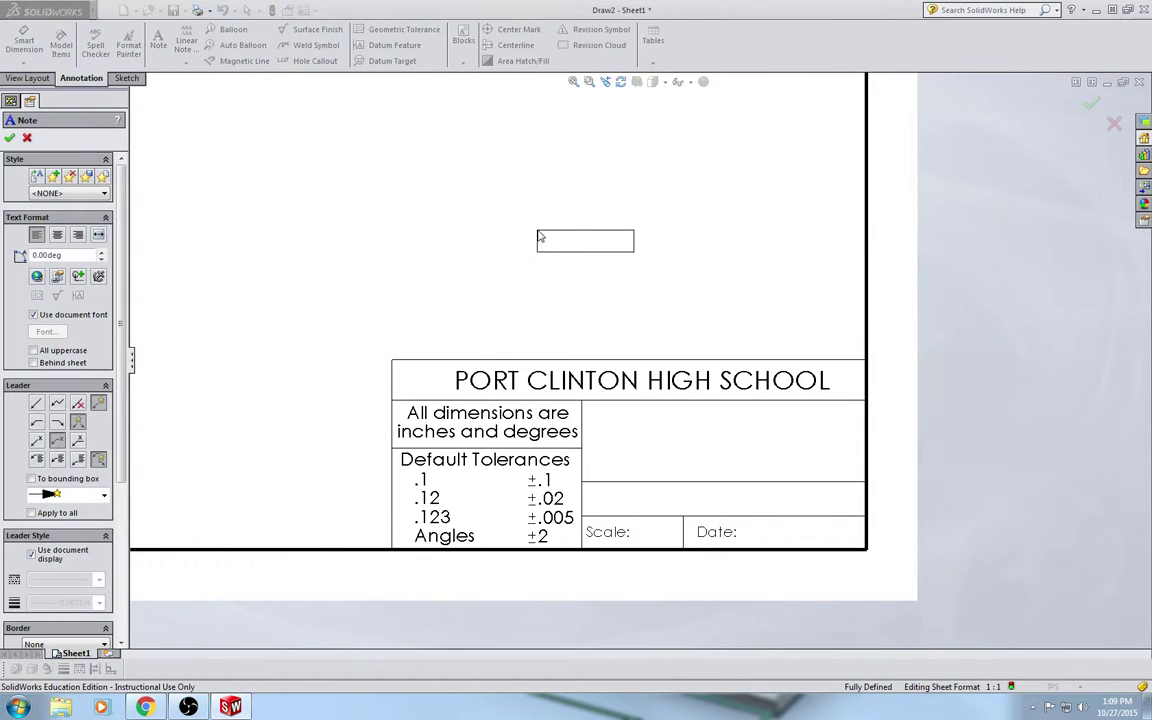
click(695, 203)
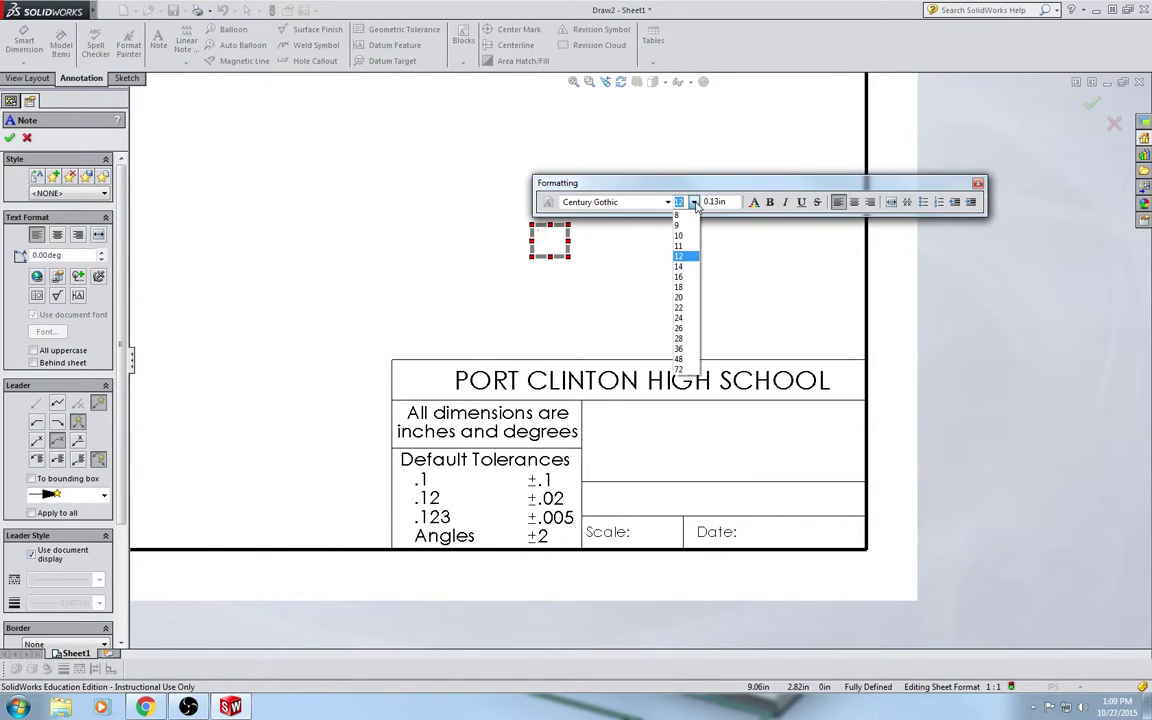
click(680, 236)
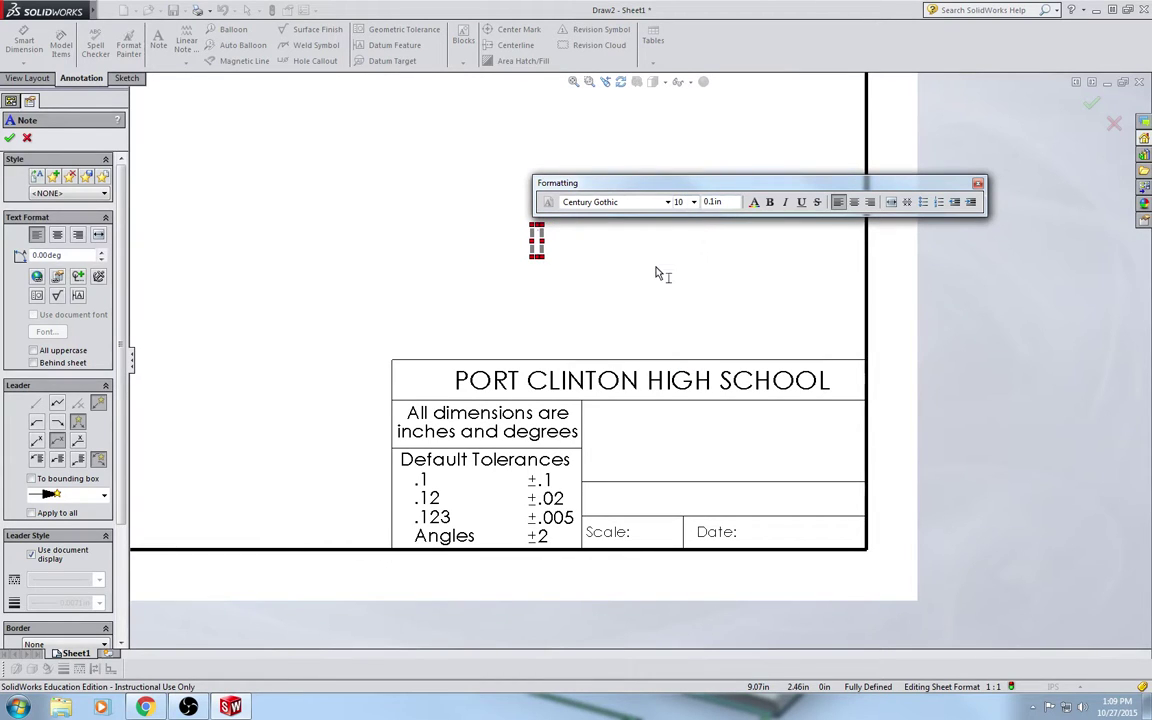
text(Drawn By)
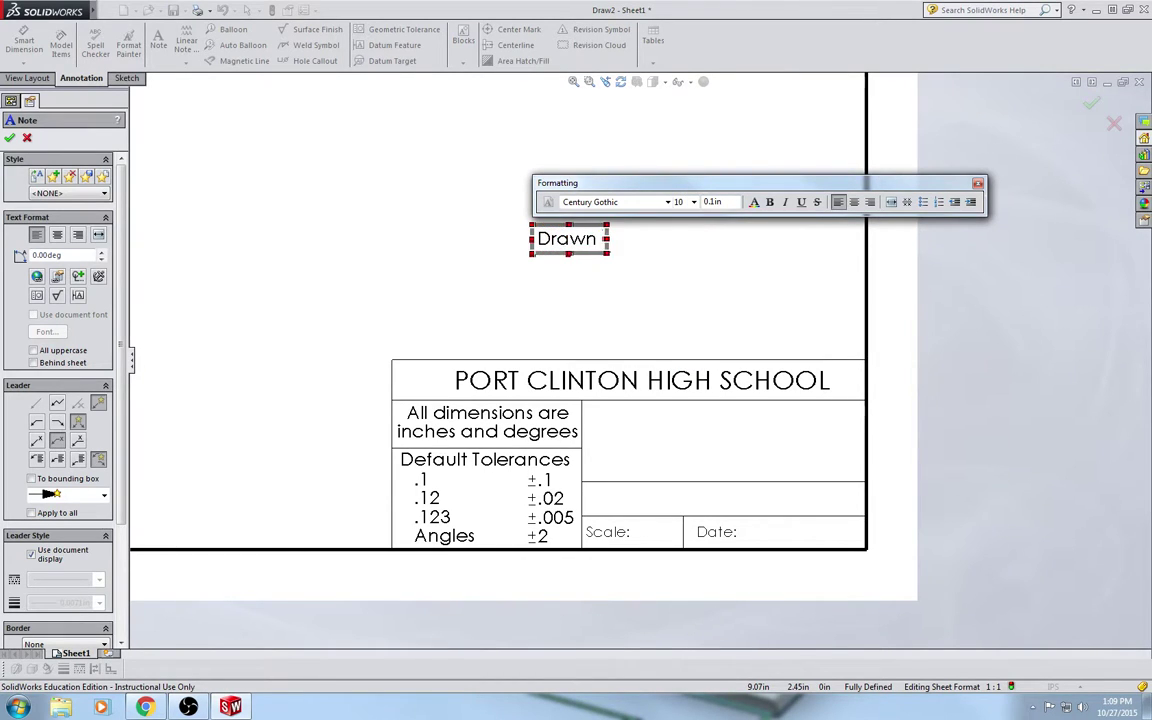
key(BackSpace)
key(BackSpace)
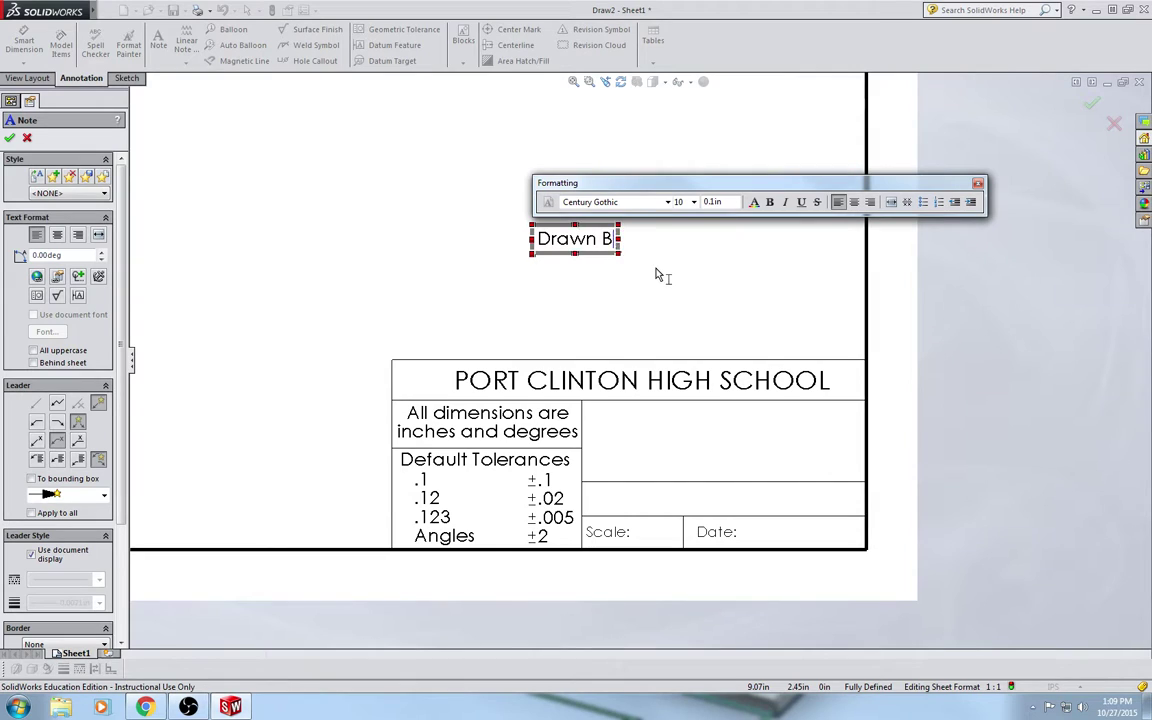
text(by:)
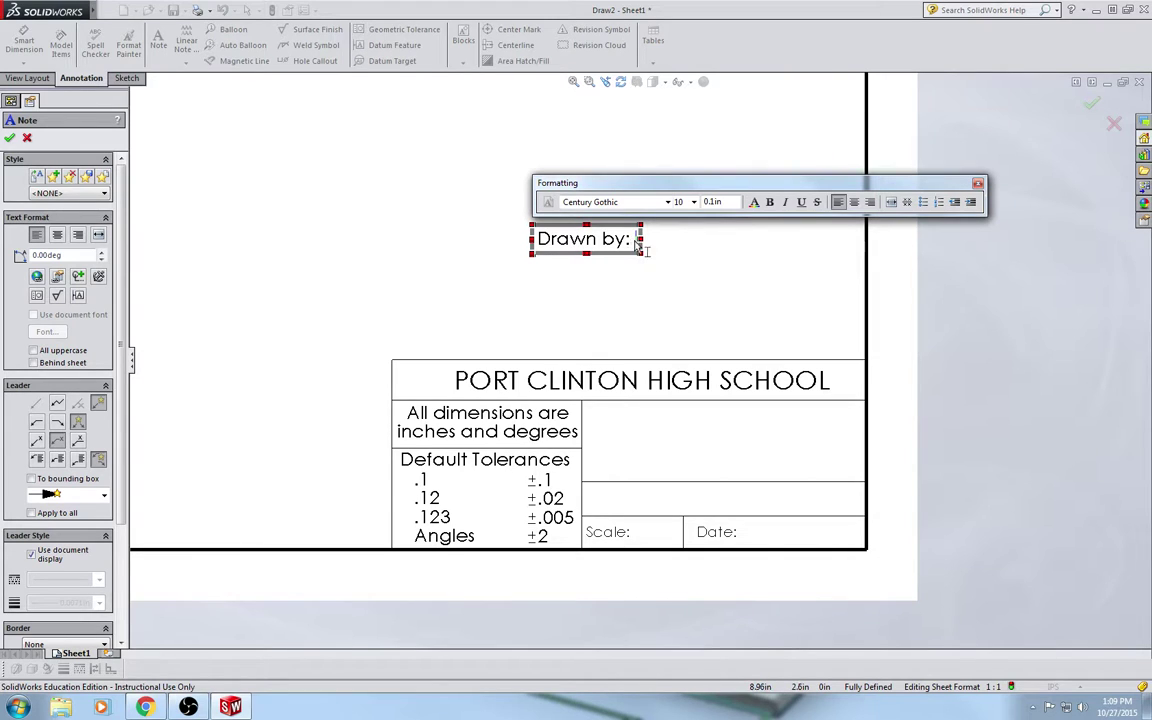
Set the "Drawn by:" label to 8 point and append the drafter's name in 10-point capitals
drag(634, 243, 537, 250)
click(693, 201)
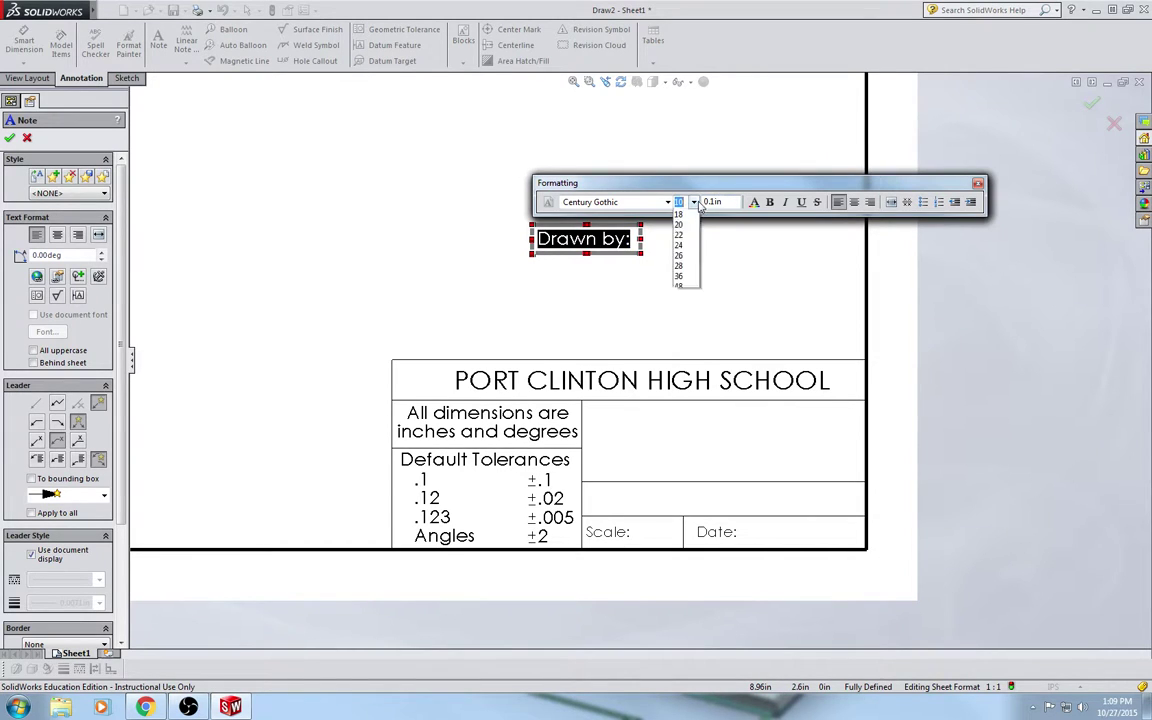
click(683, 220)
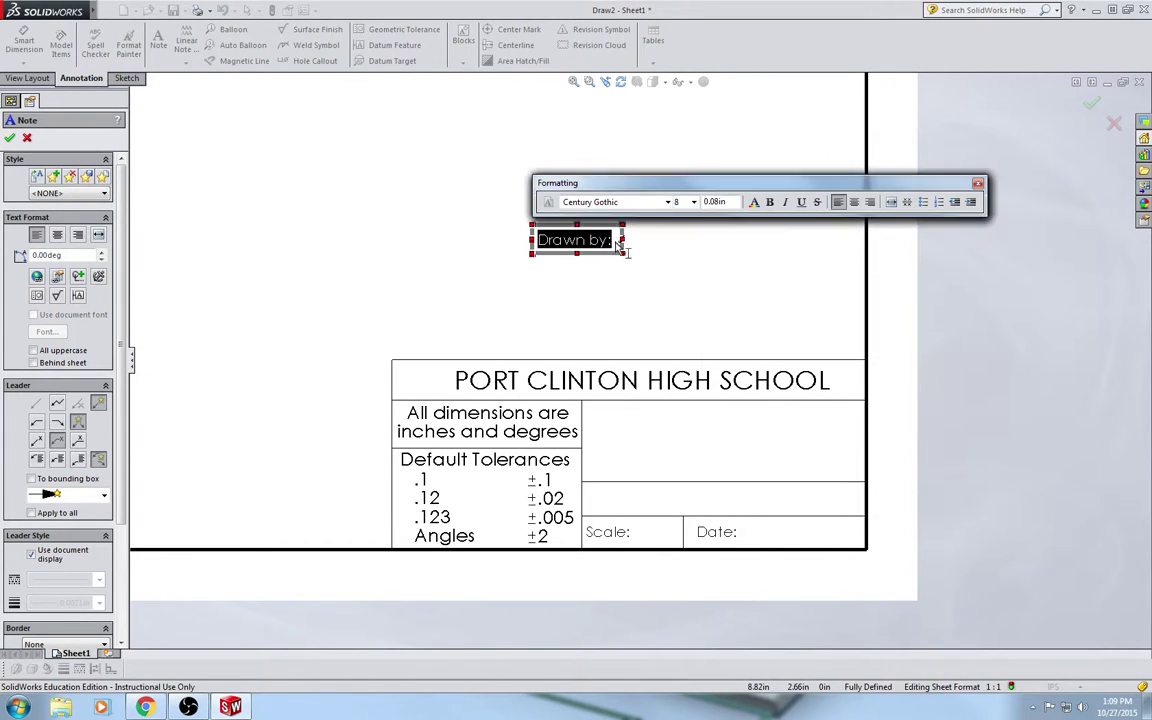
click(622, 242)
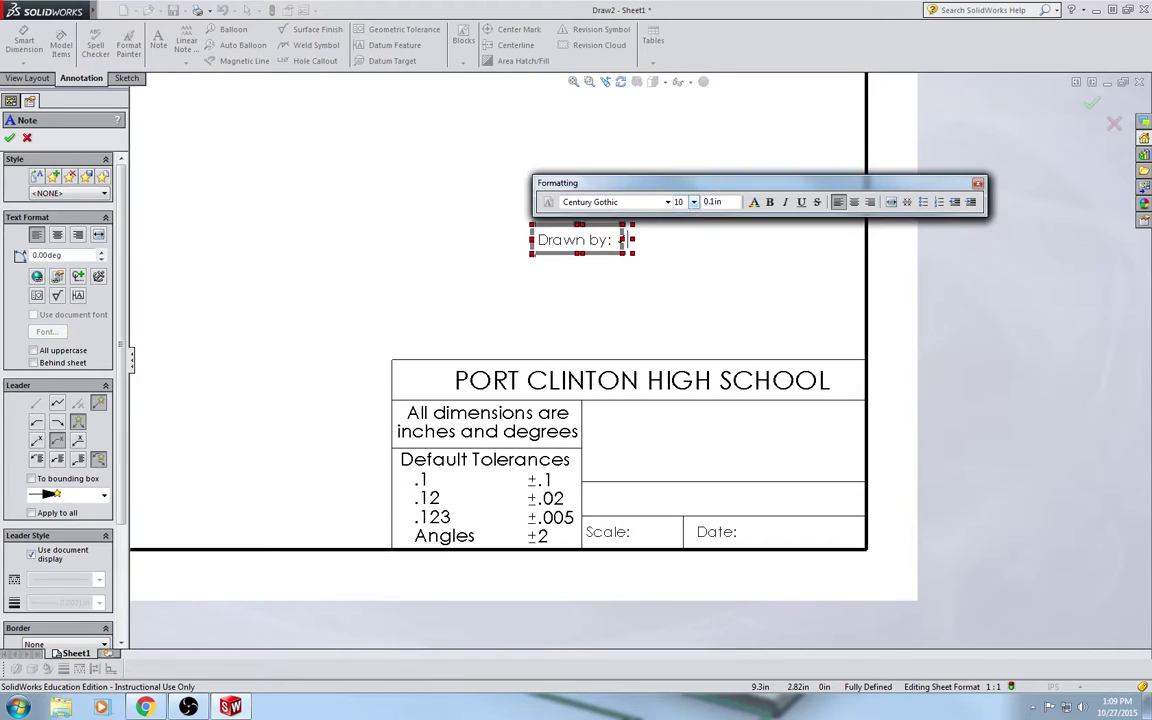
text(B GOOD)
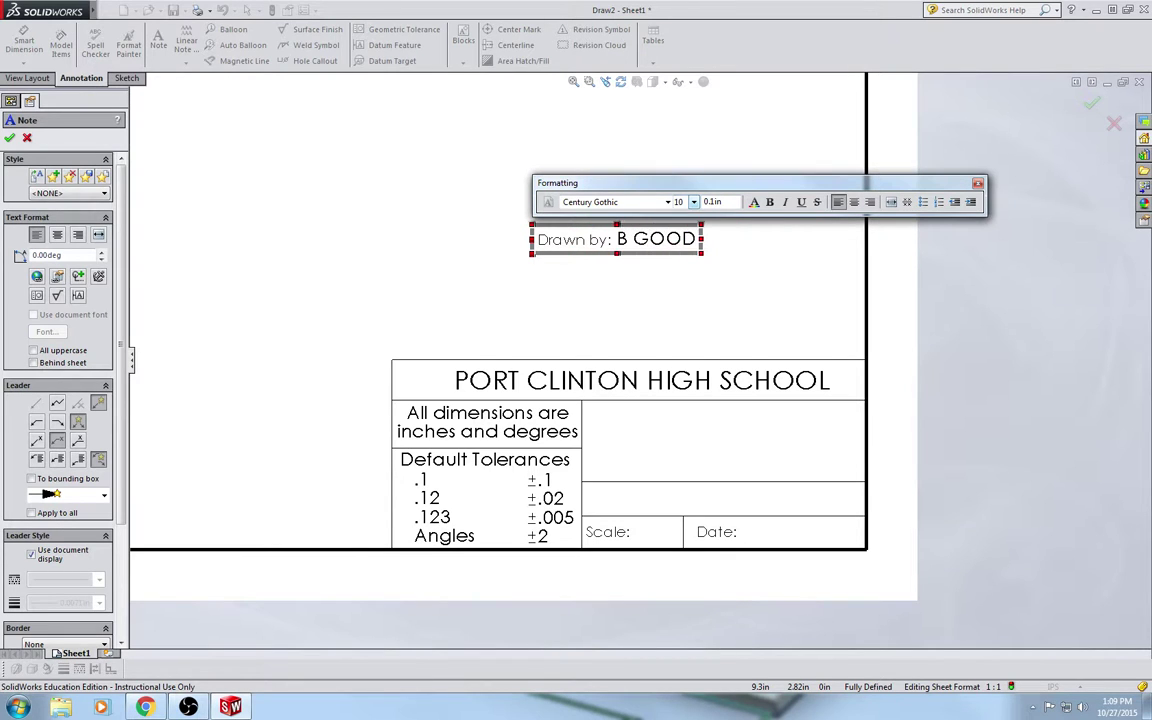
Finish the "Drawn by:" note and place it in the cell above the Scale and Date cells
click(708, 280)
key(Escape)
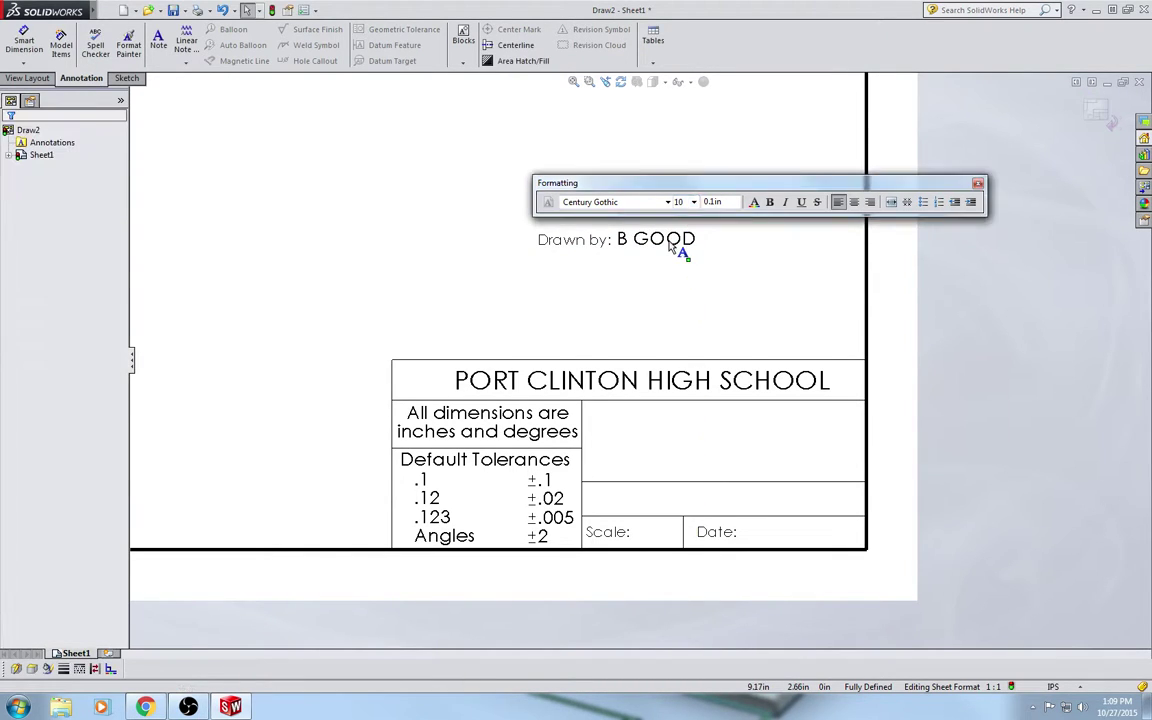
mouse_move(650, 239)
mouse_down()
mouse_move(760, 380)
mouse_move(724, 525)
mouse_up()
click(586, 329)
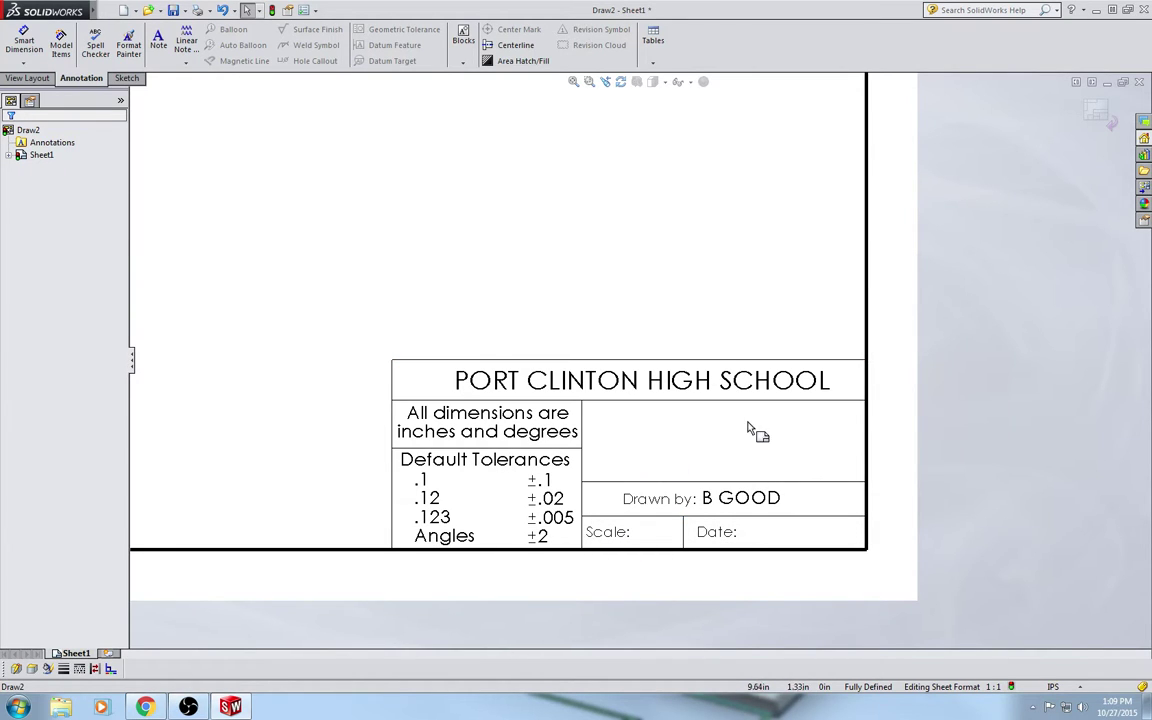
Link the end of the "Scale:" note to the current document's SW-Sheet Scale property
double_click(630, 540)
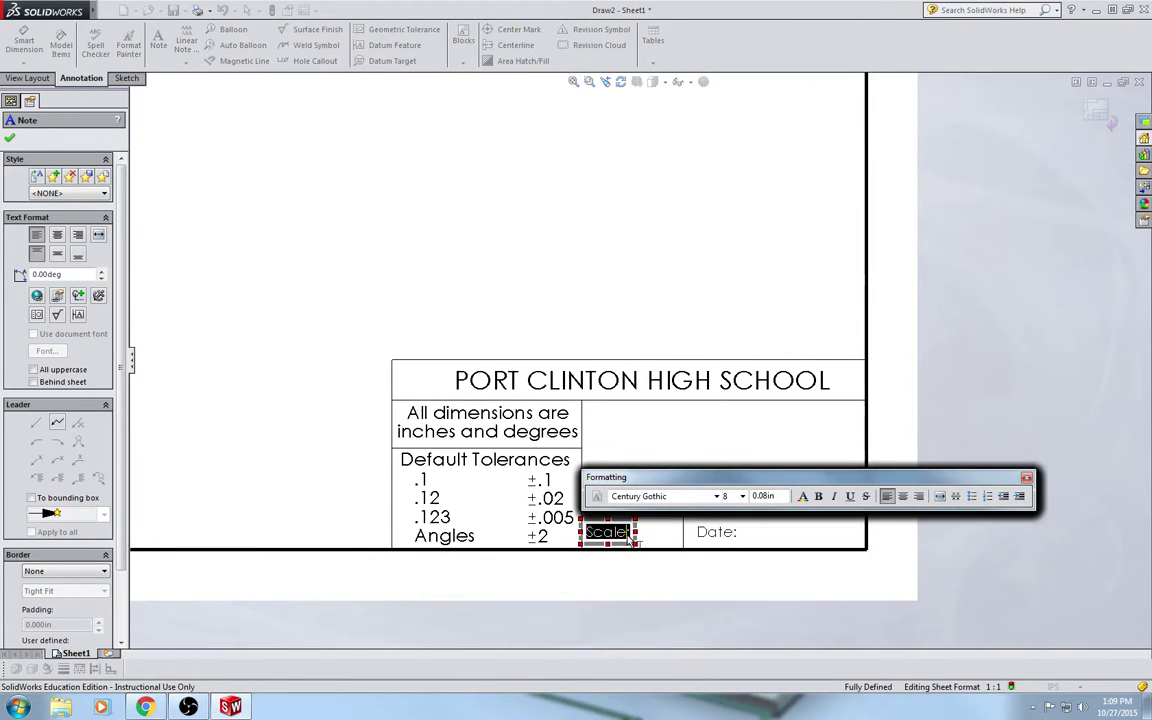
click(632, 538)
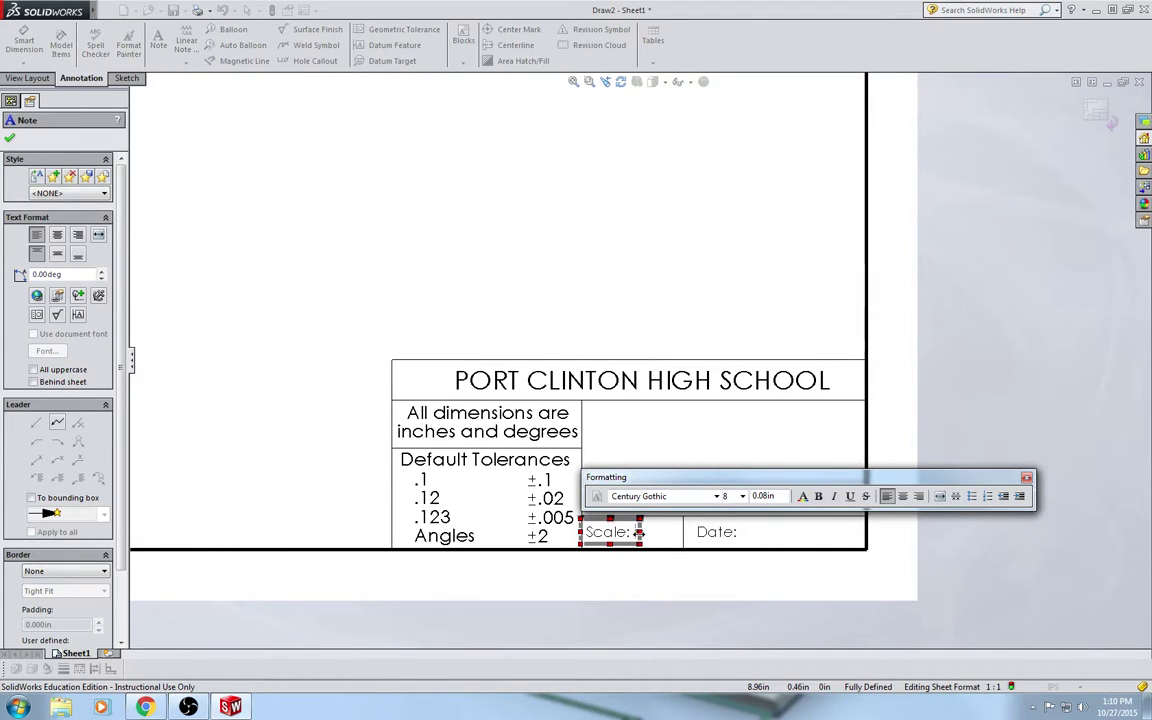
click(58, 296)
click(638, 366)
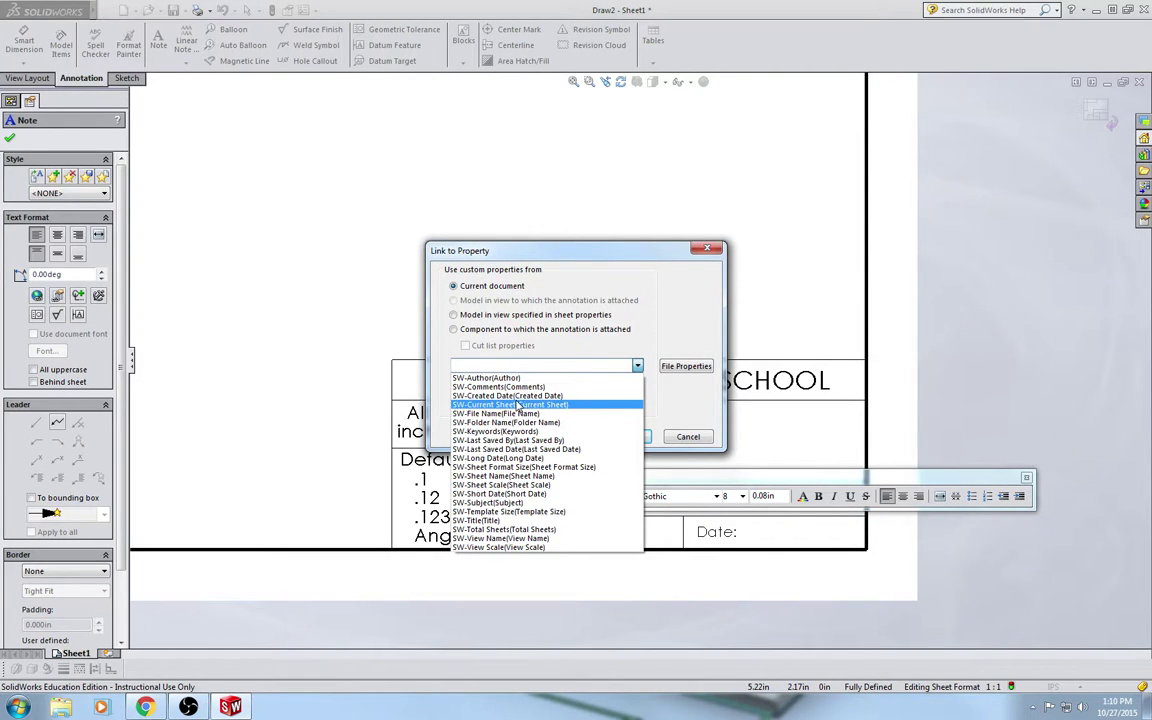
click(551, 489)
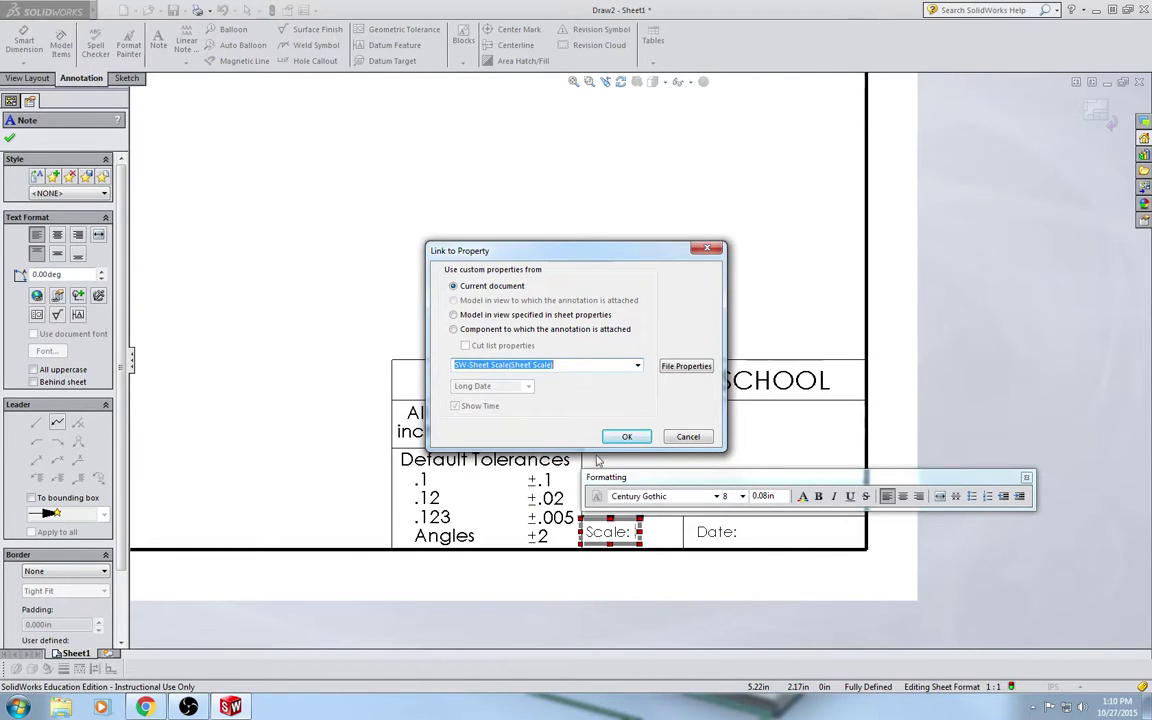
click(628, 437)
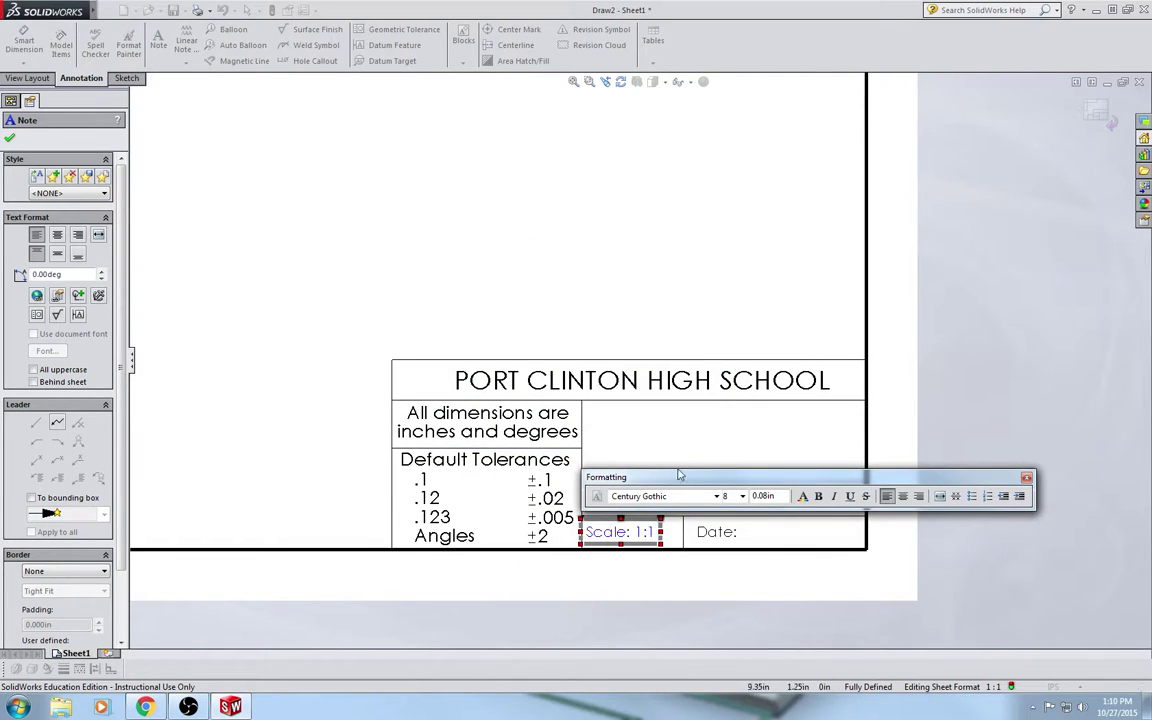
click(650, 277)
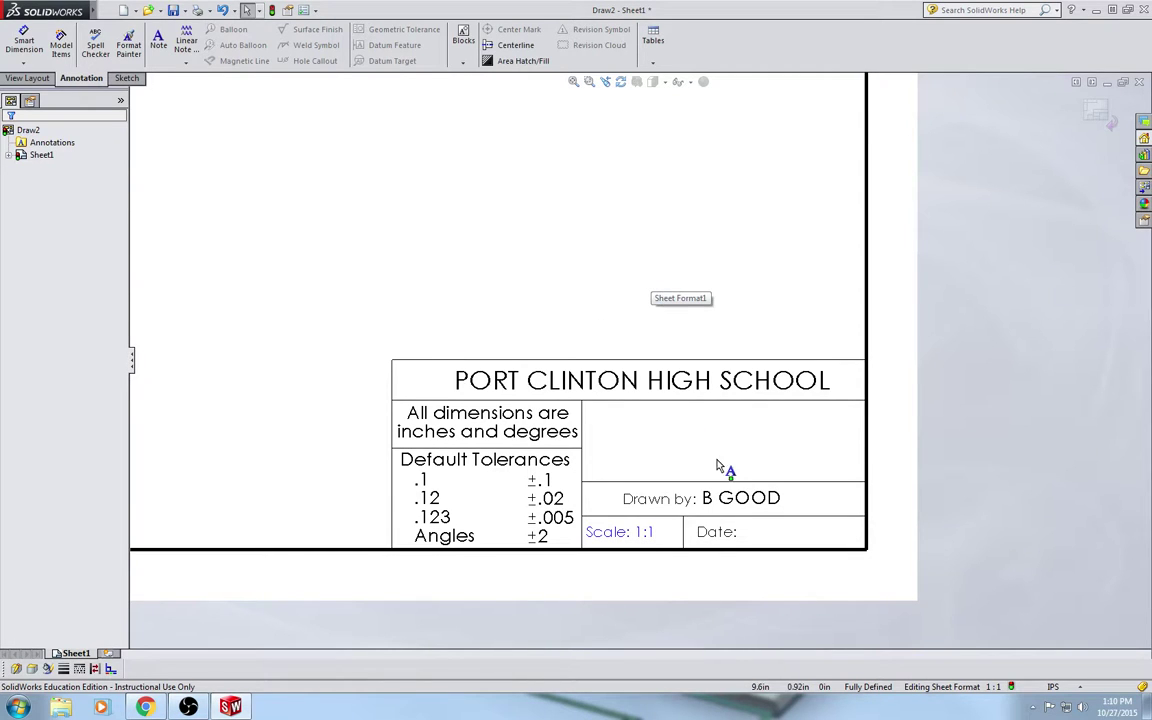
Link the end of the "Date:" note to the current document's SW-Short Date property
double_click(719, 536)
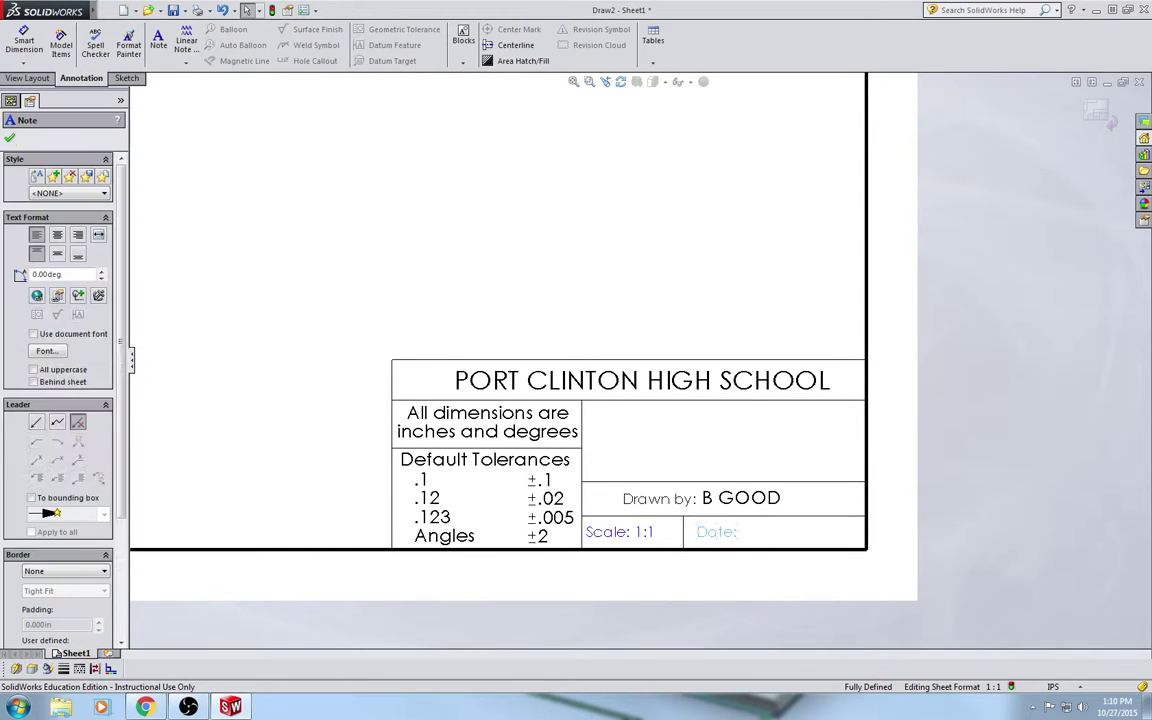
click(739, 538)
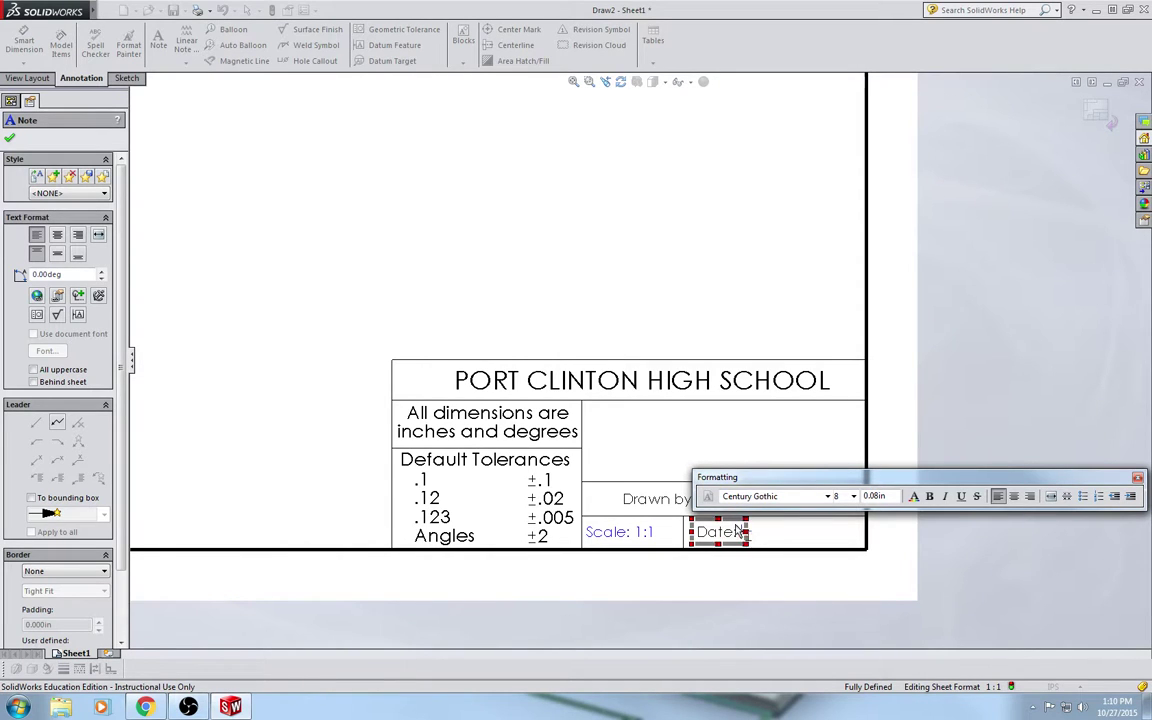
click(57, 296)
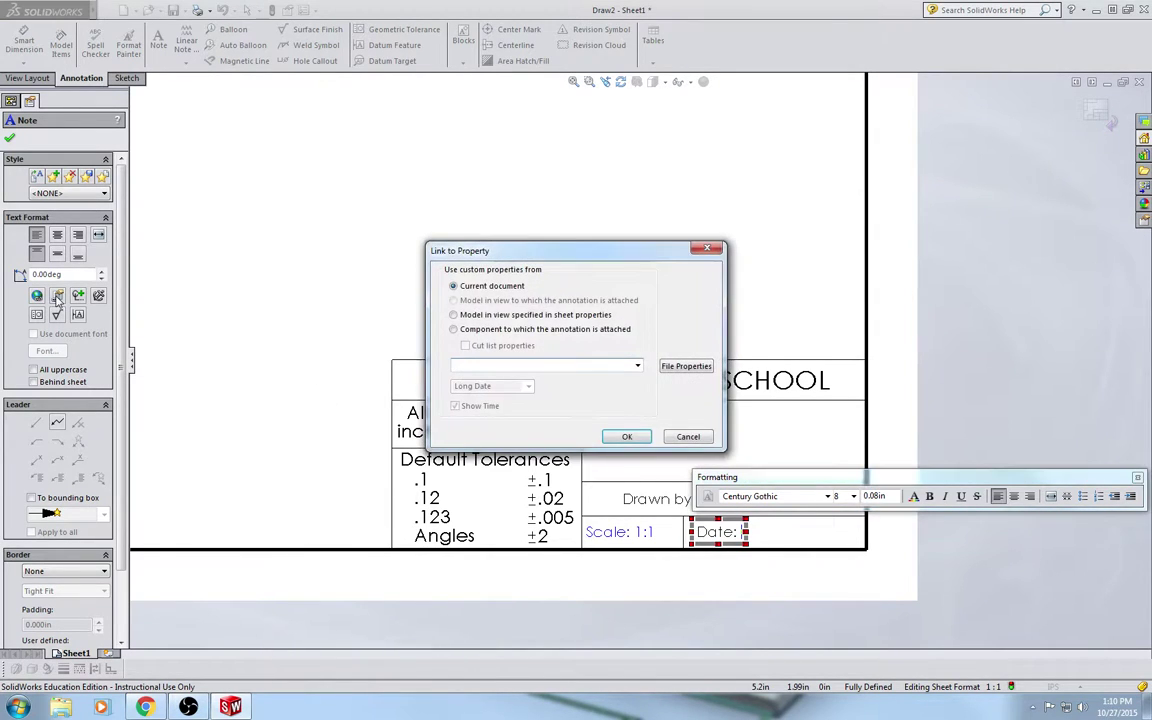
click(580, 366)
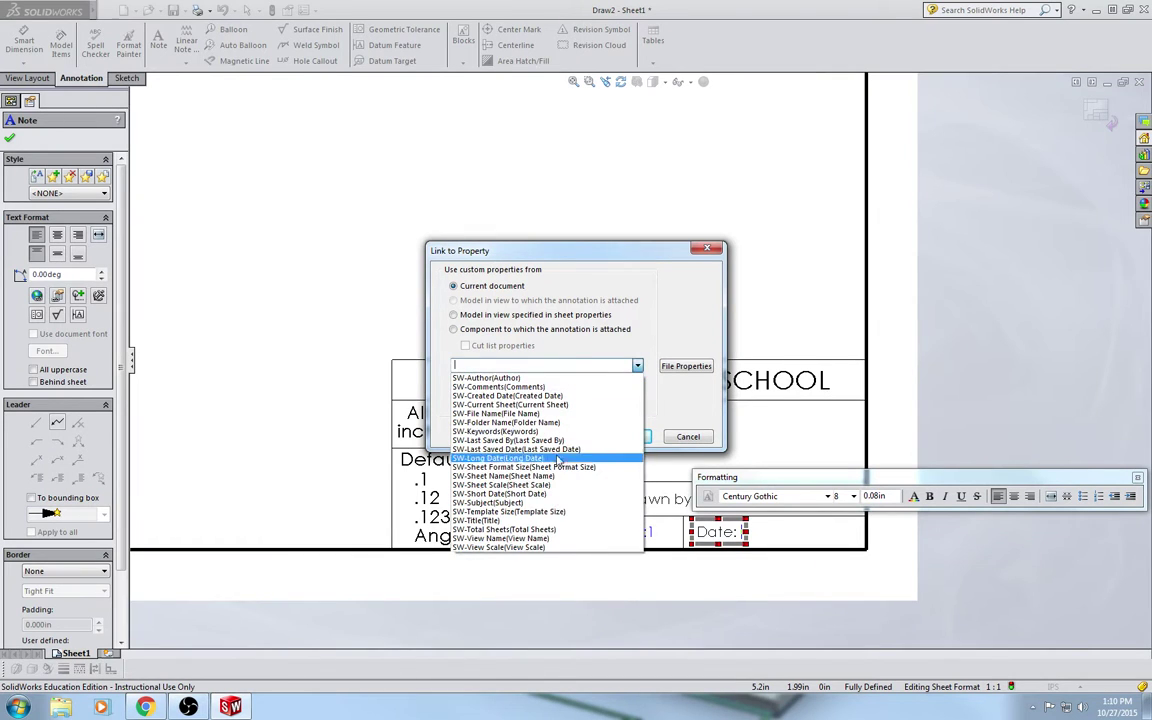
click(543, 494)
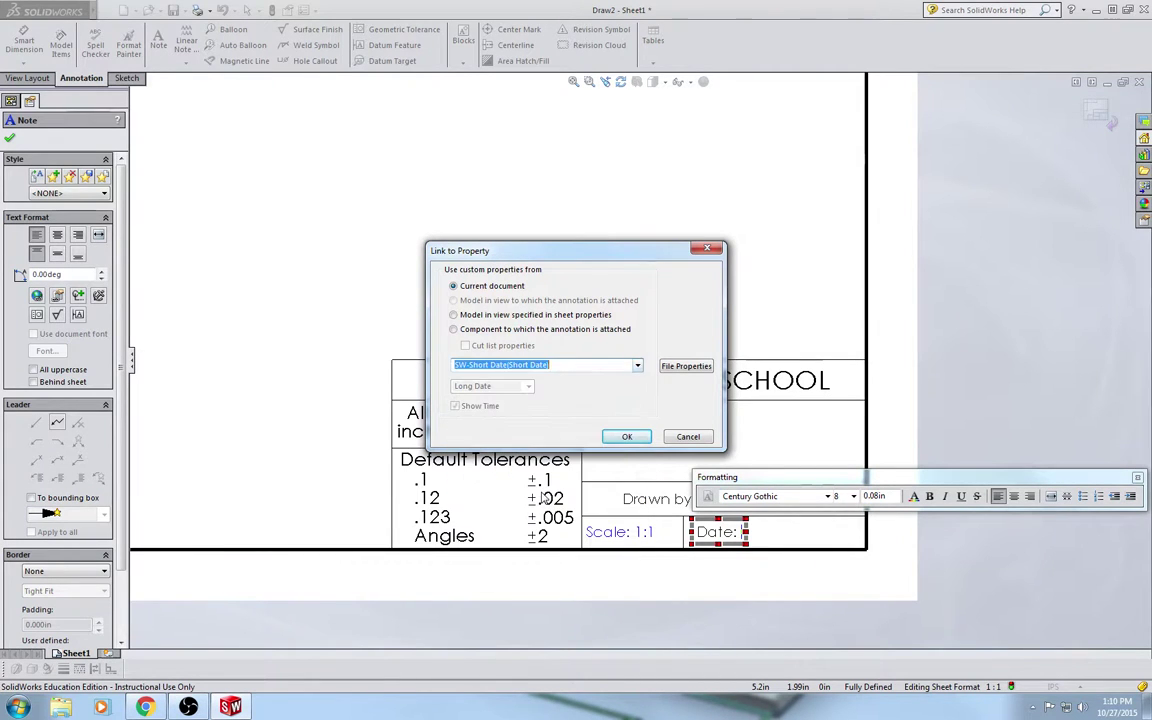
click(630, 437)
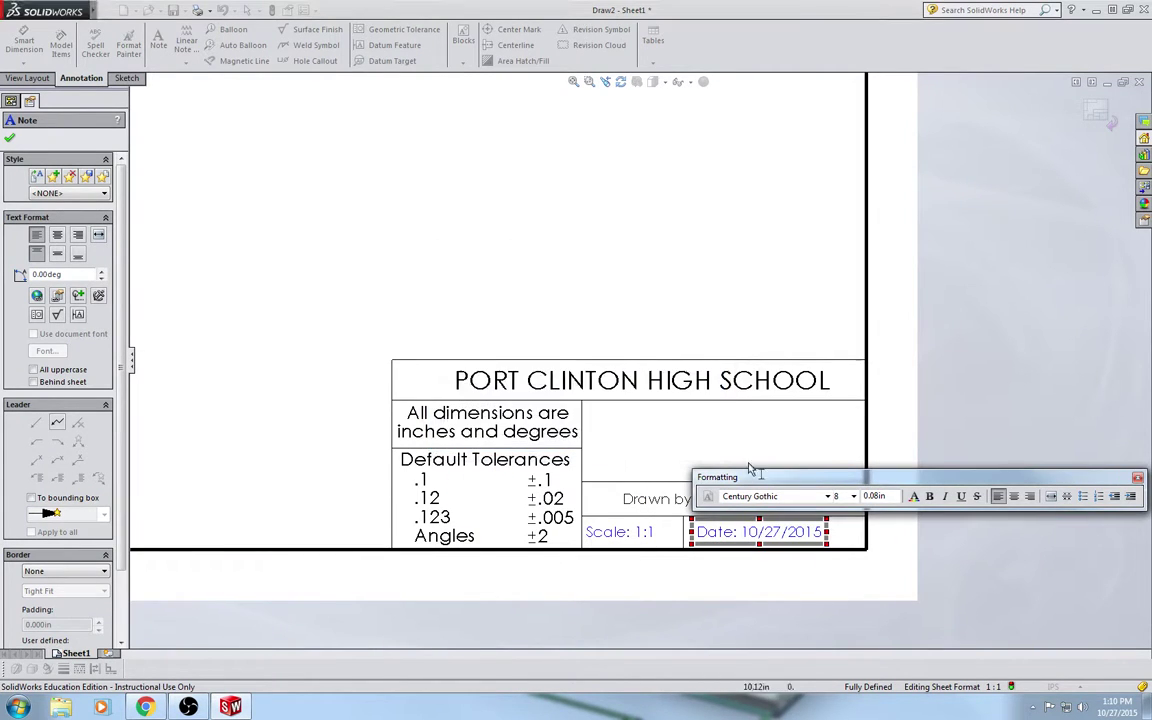
click(805, 438)
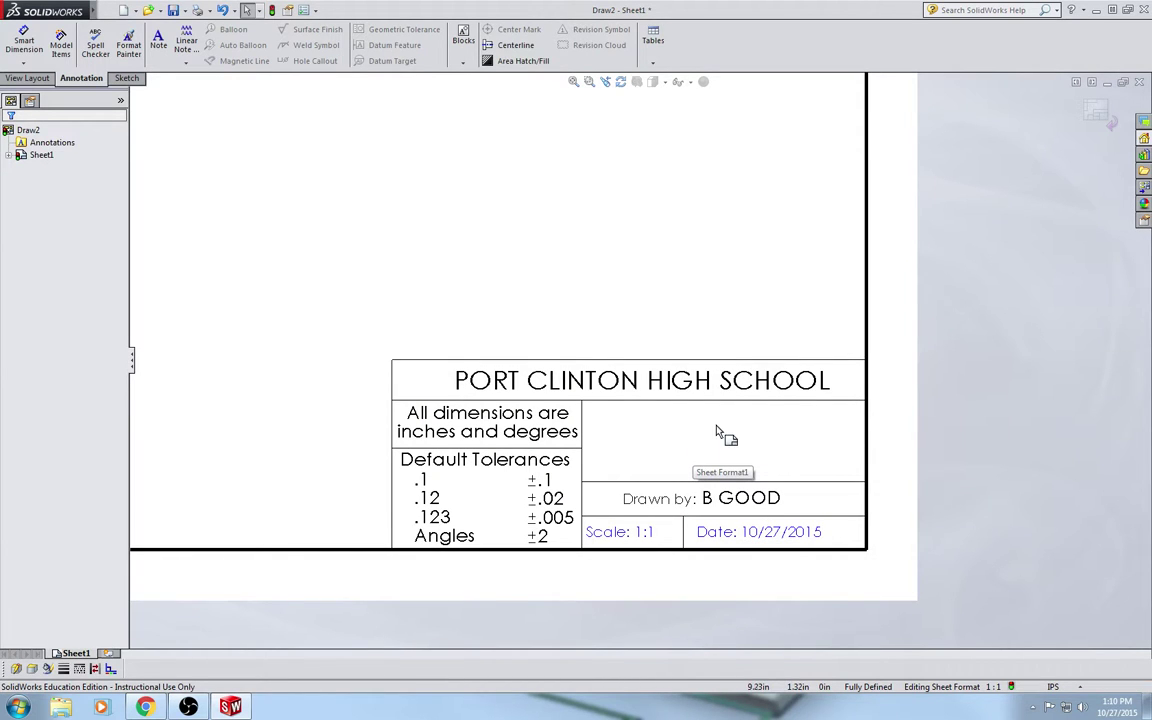
Place a new note in the empty cell above the "Drawn by:" cell and set its text size to 14 point
click(157, 42)
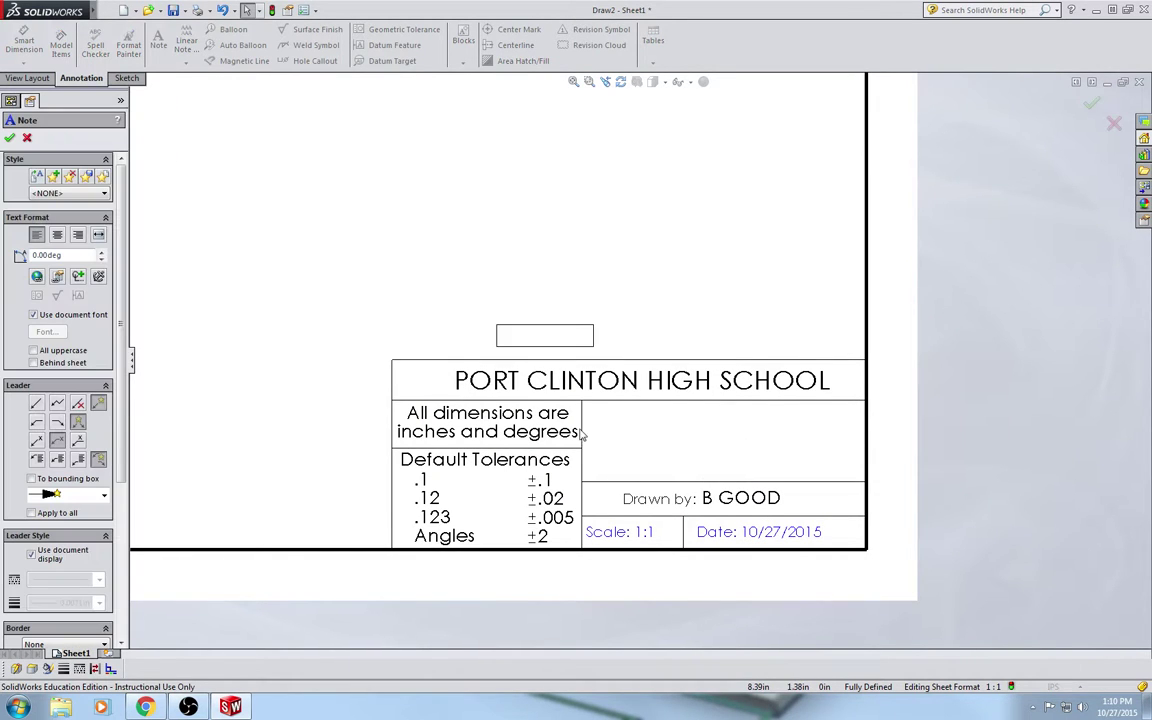
click(659, 438)
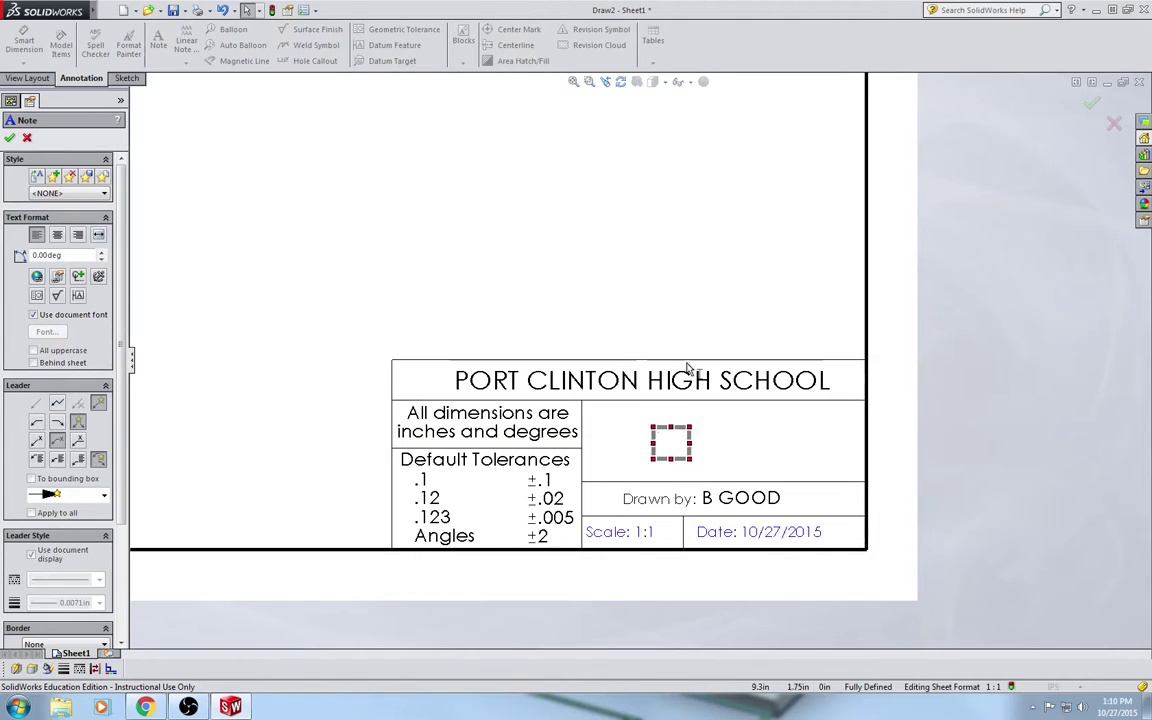
click(816, 404)
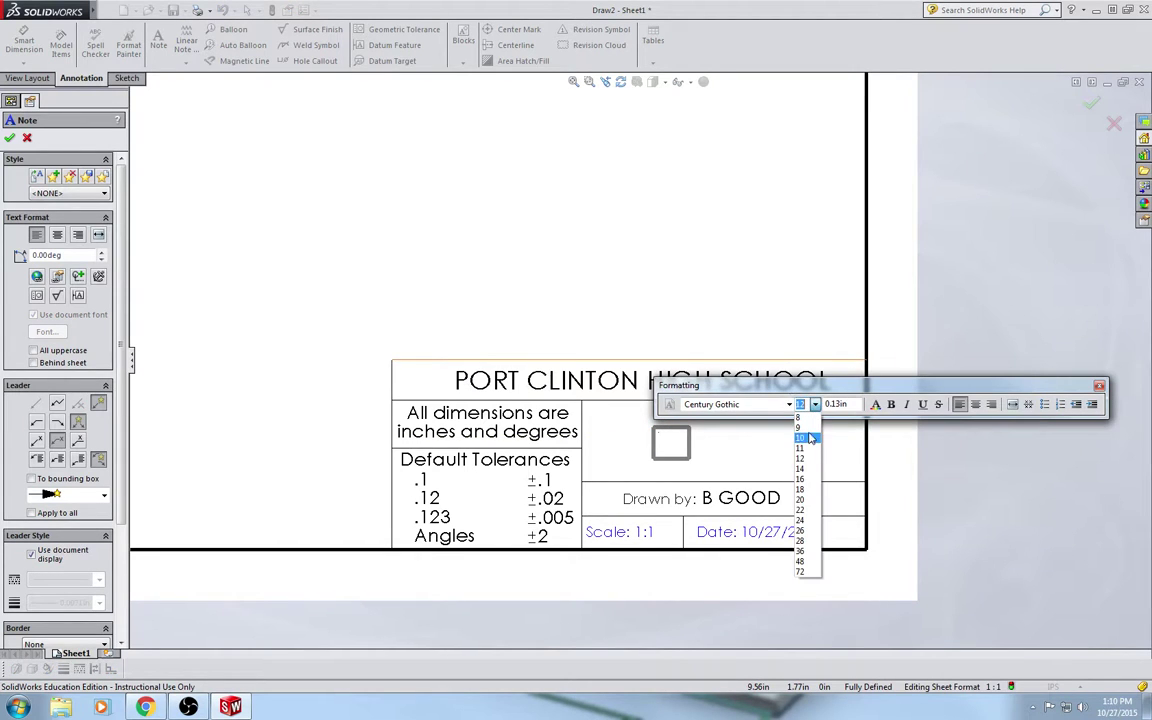
click(805, 469)
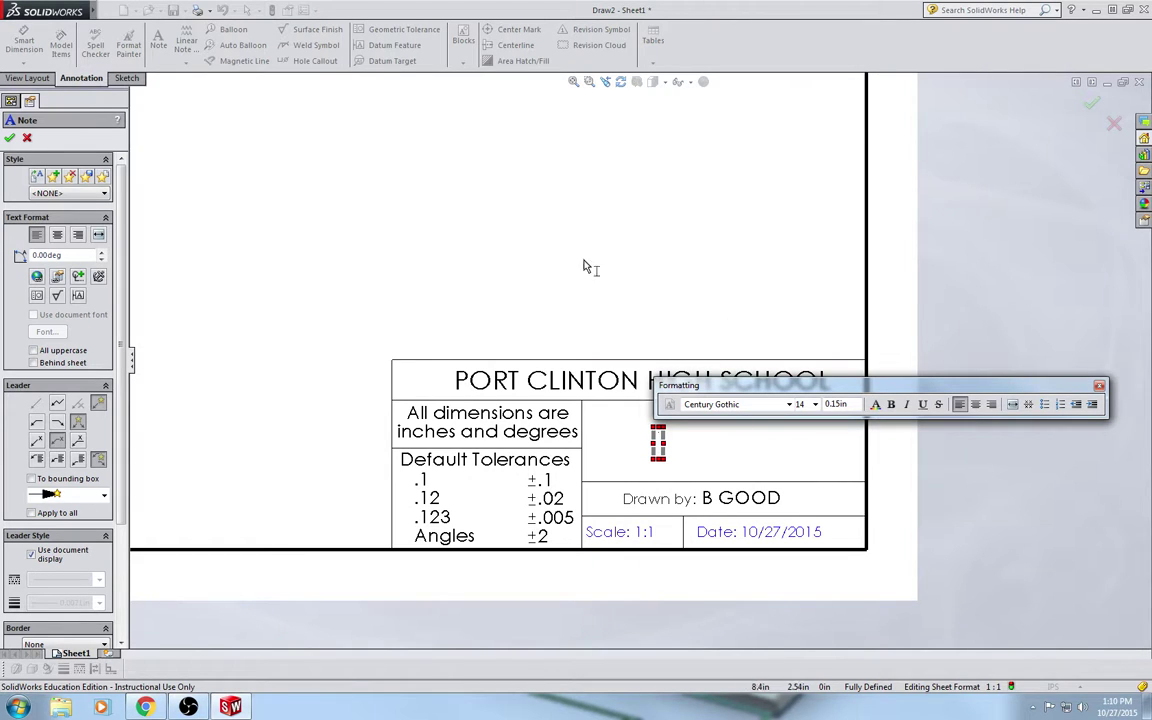
Link the note to the current document's SW-File Name property and finish the Note command without placing another note
click(57, 276)
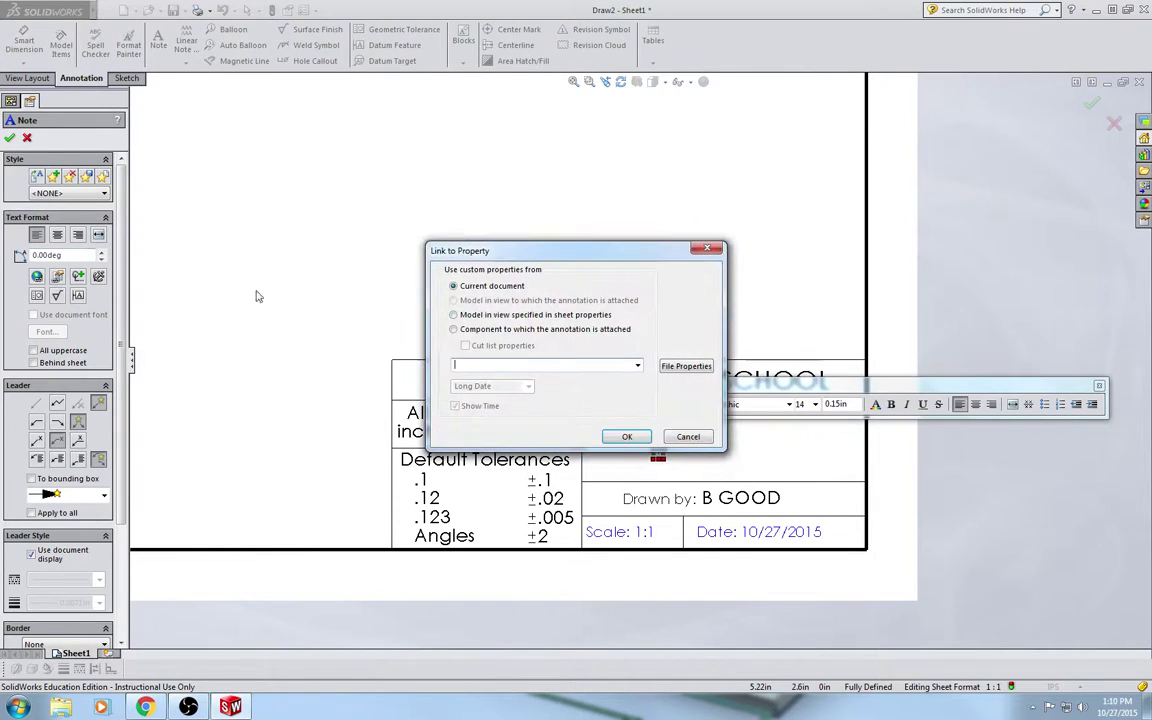
click(639, 366)
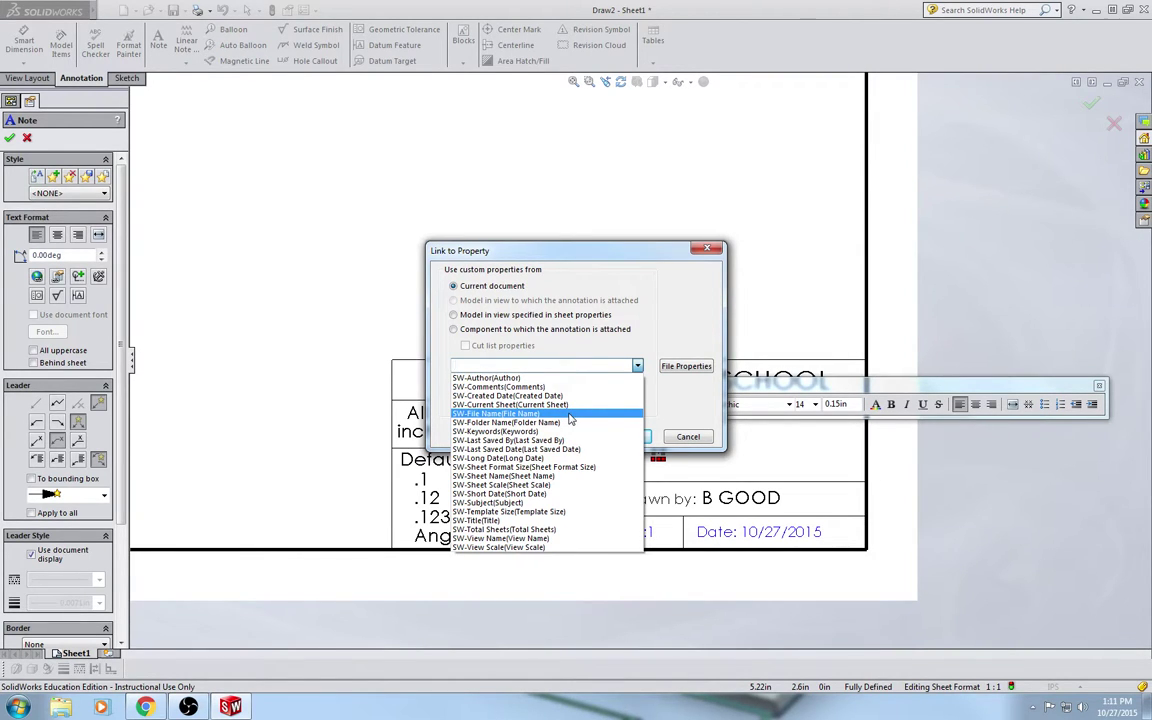
click(569, 414)
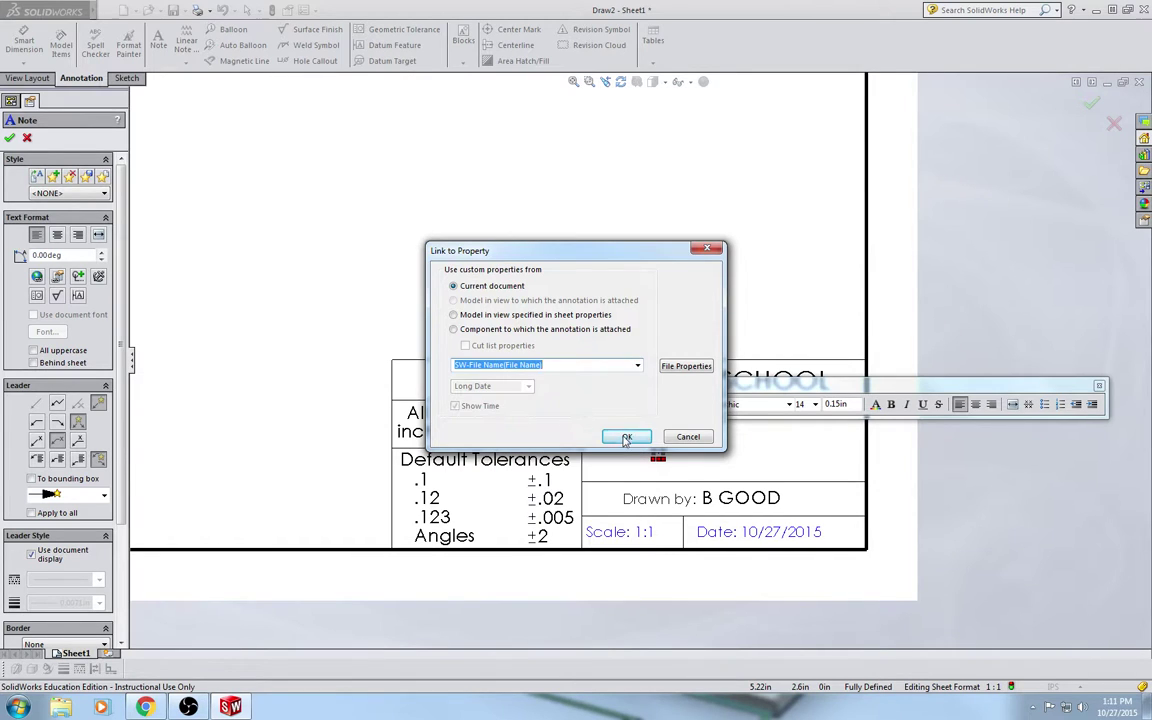
click(626, 437)
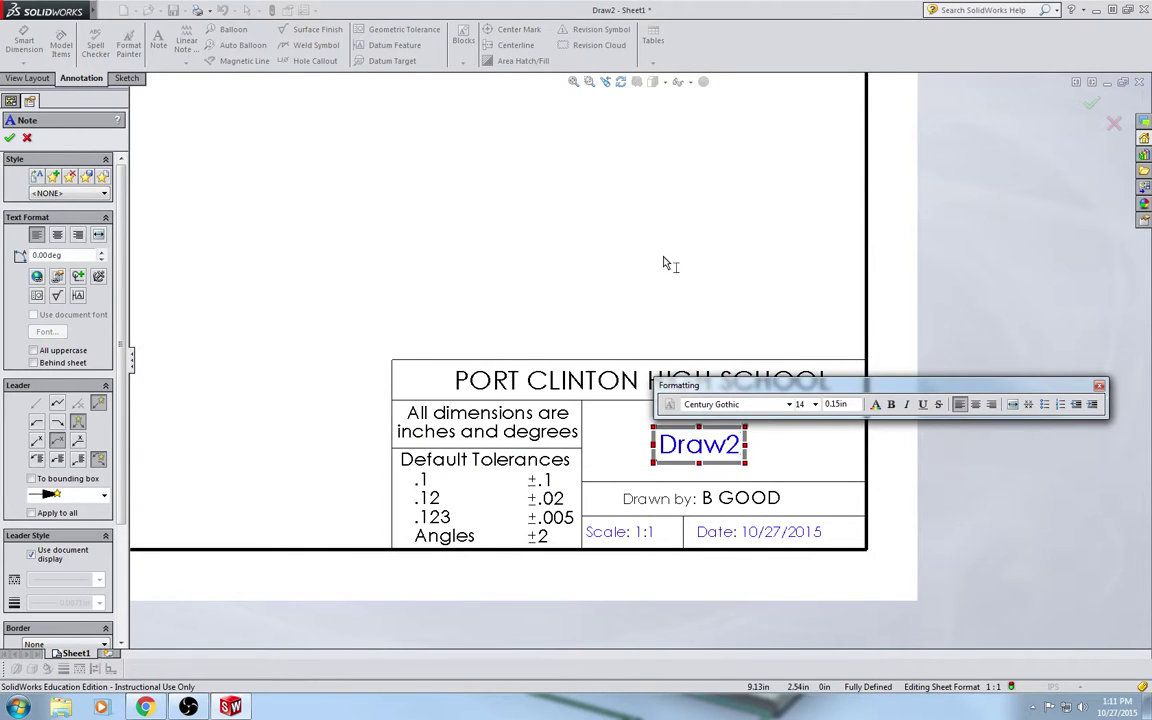
click(640, 206)
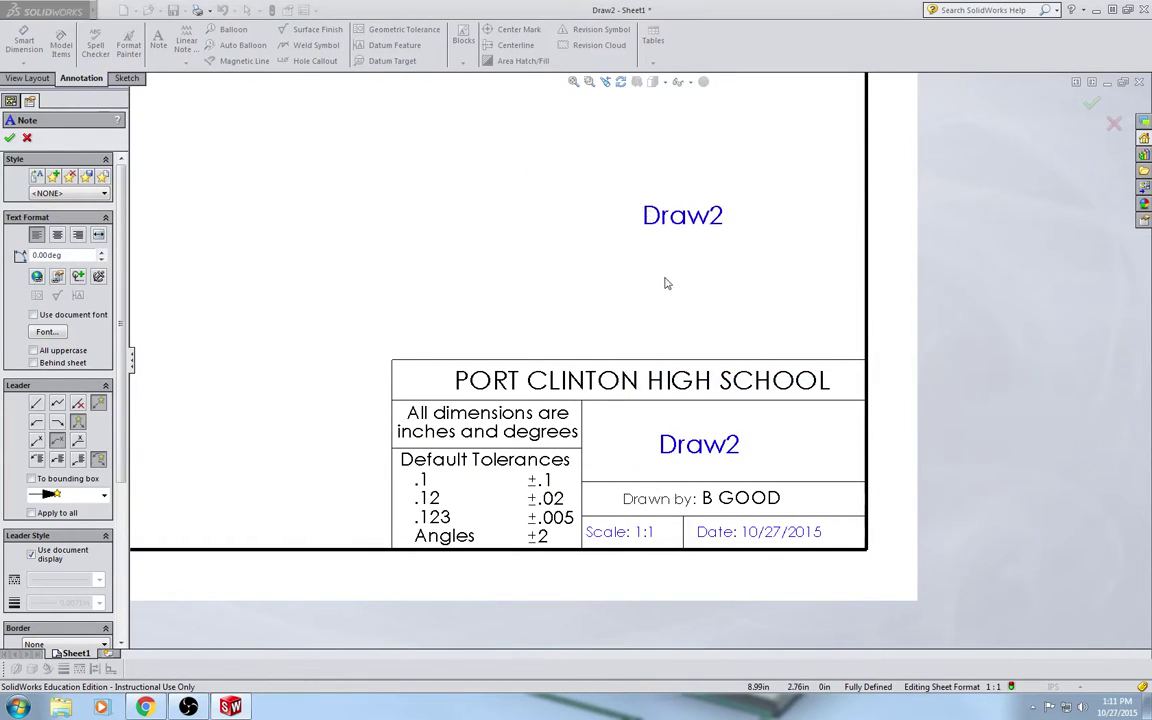
key(Escape)
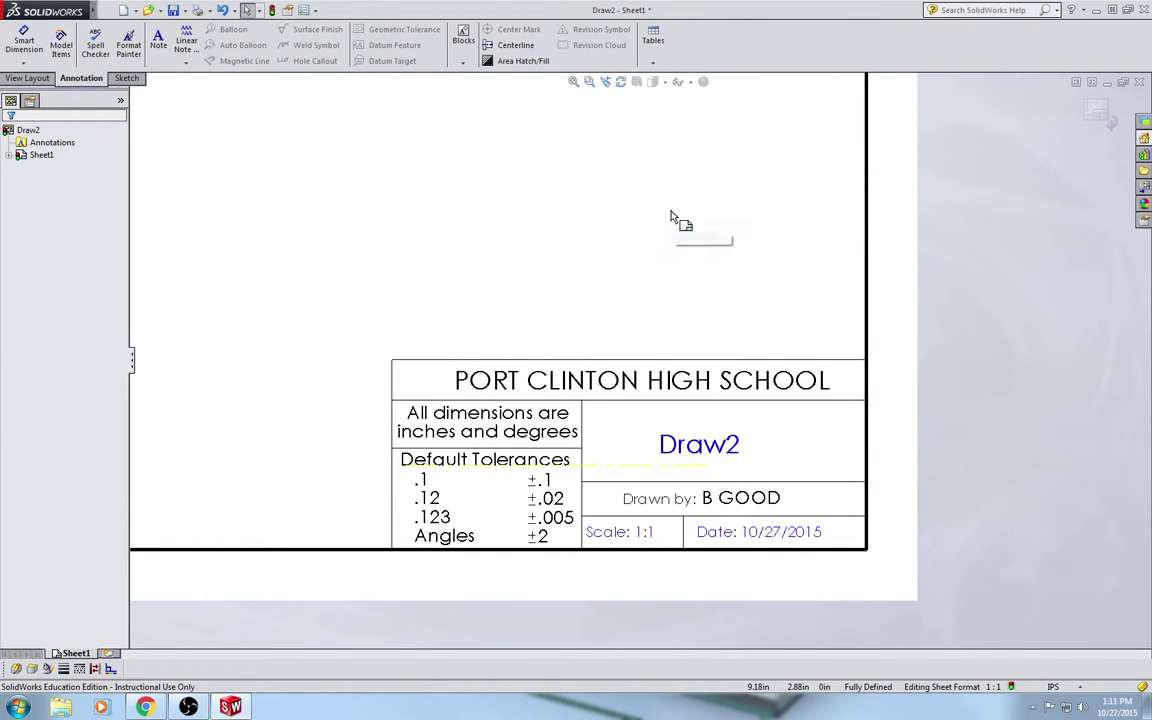
Start saving the sheet format and browse to the aa Classes > CAD > bbSolidWorks folder on the U: drive
scroll(604, 244, up, 3)
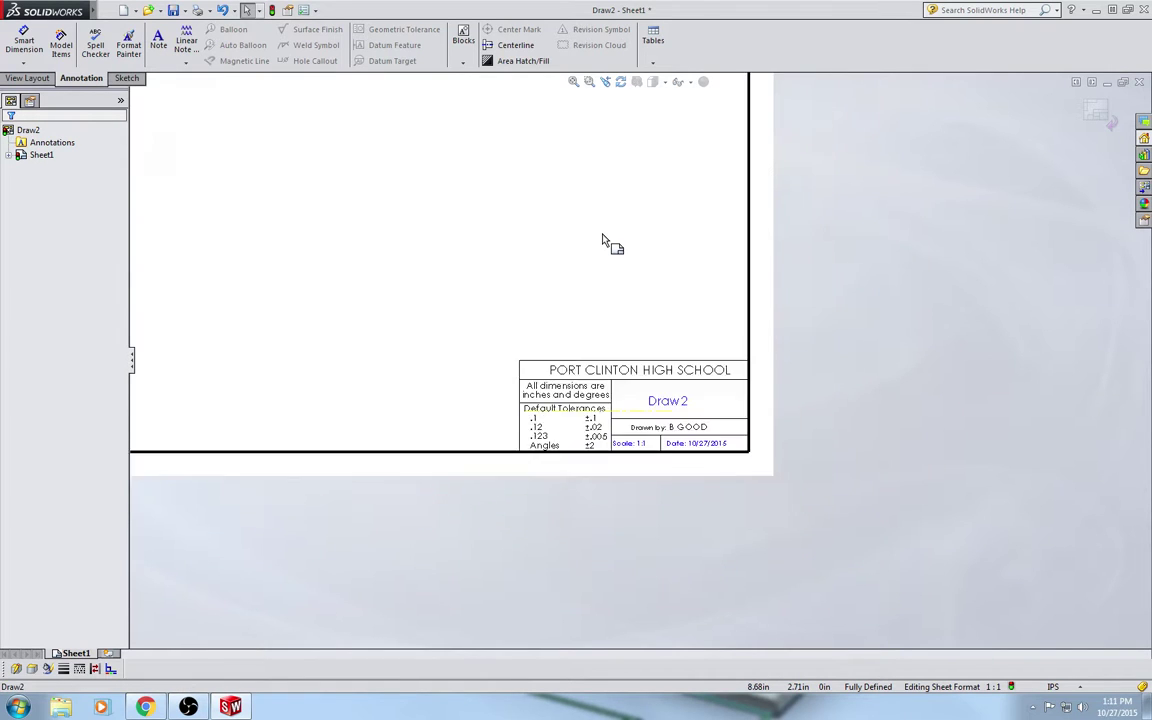
scroll(501, 200, up, 3)
scroll(583, 318, down, 1)
scroll(665, 385, down, 2)
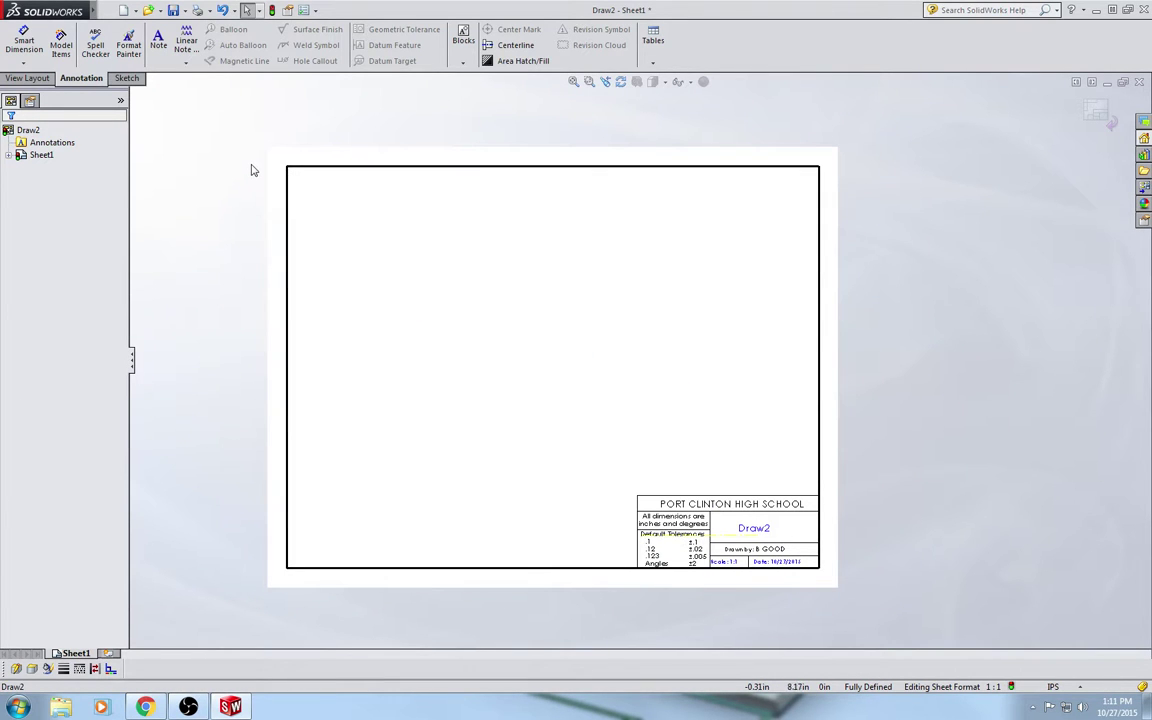
mouse_move(65, 12)
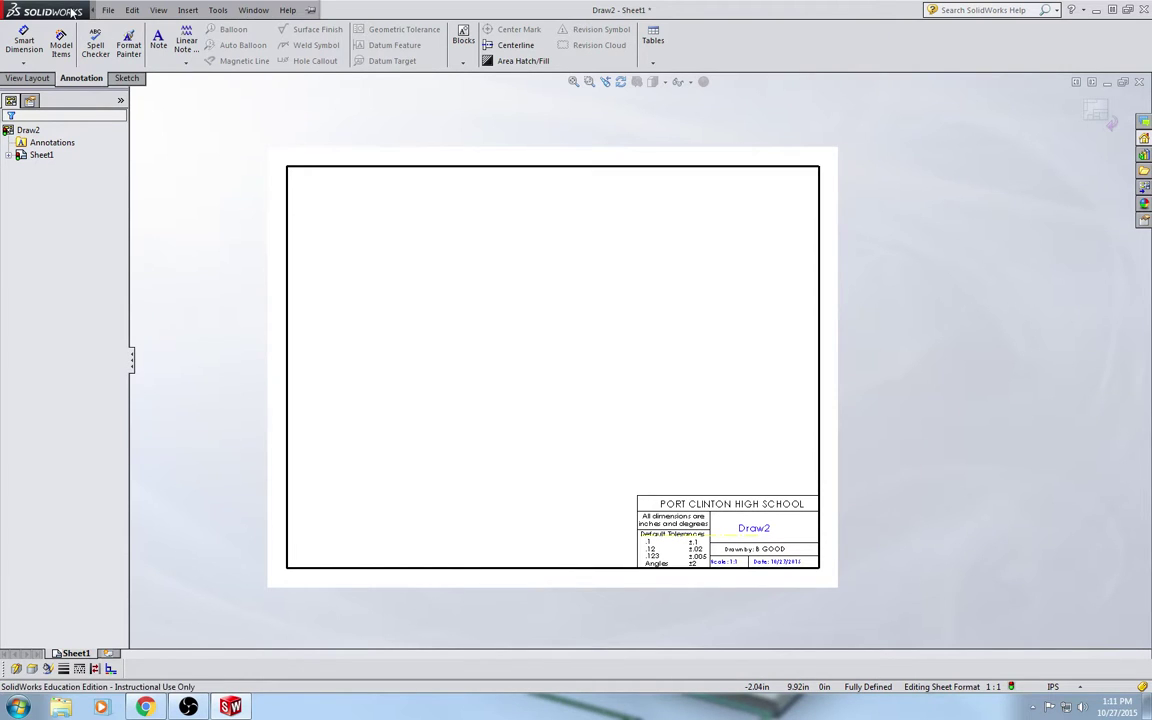
click(107, 11)
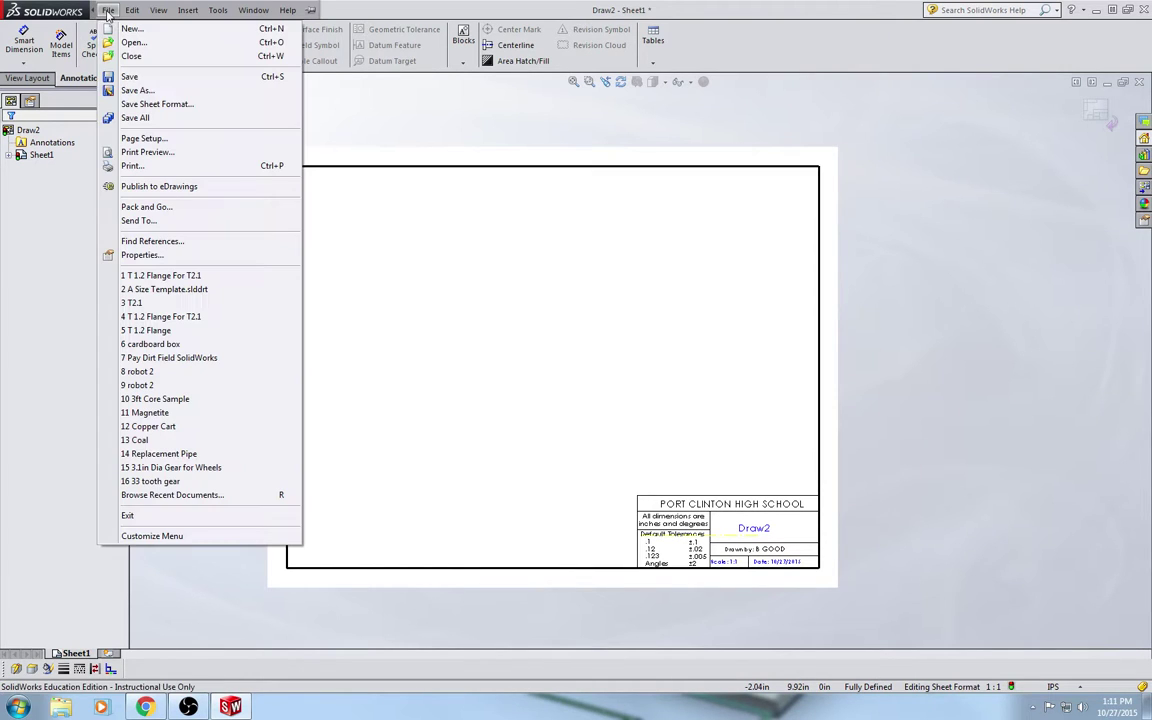
click(160, 104)
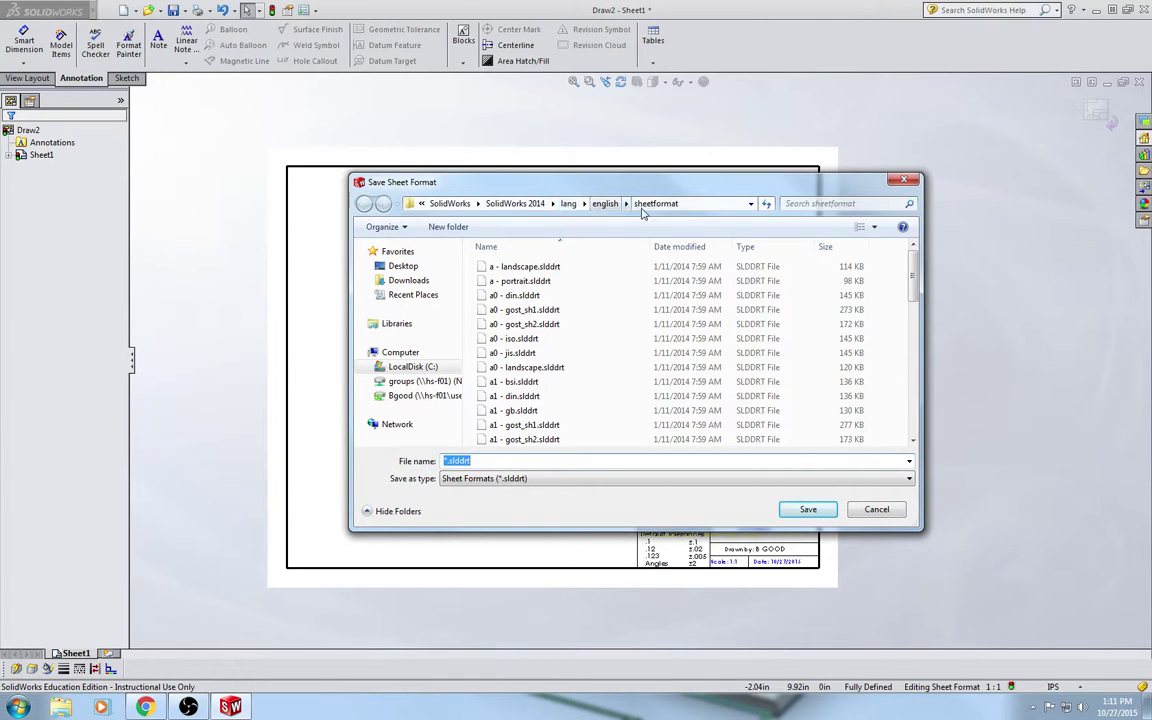
click(406, 398)
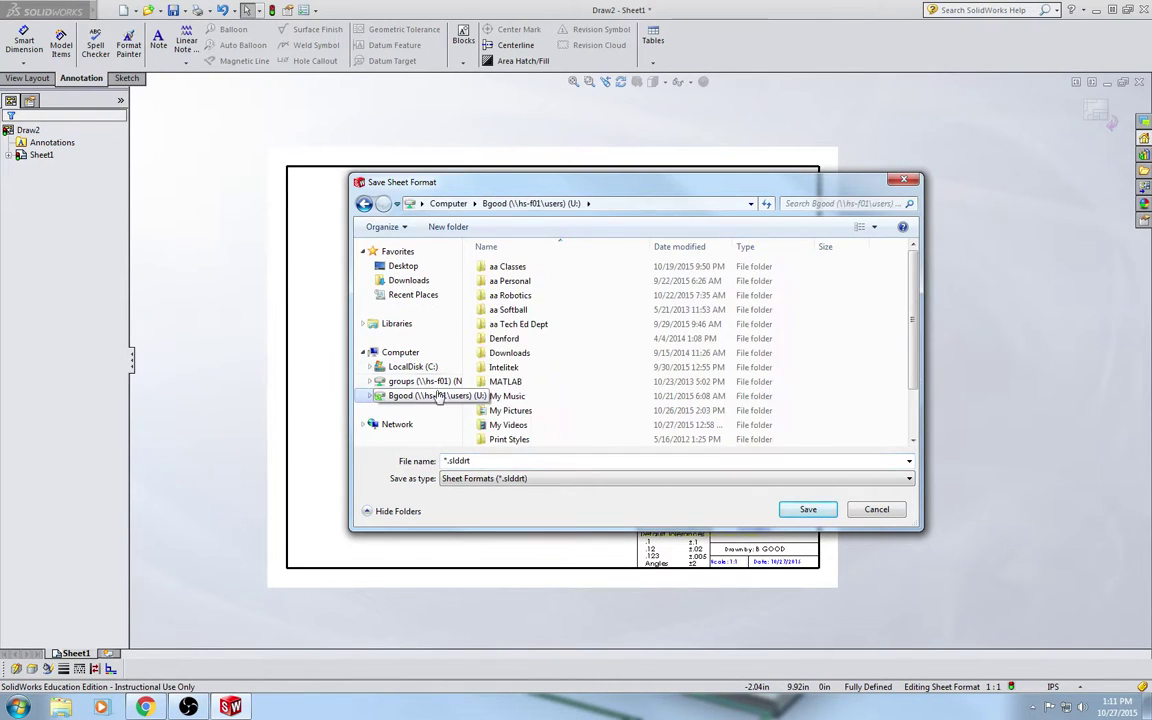
double_click(492, 266)
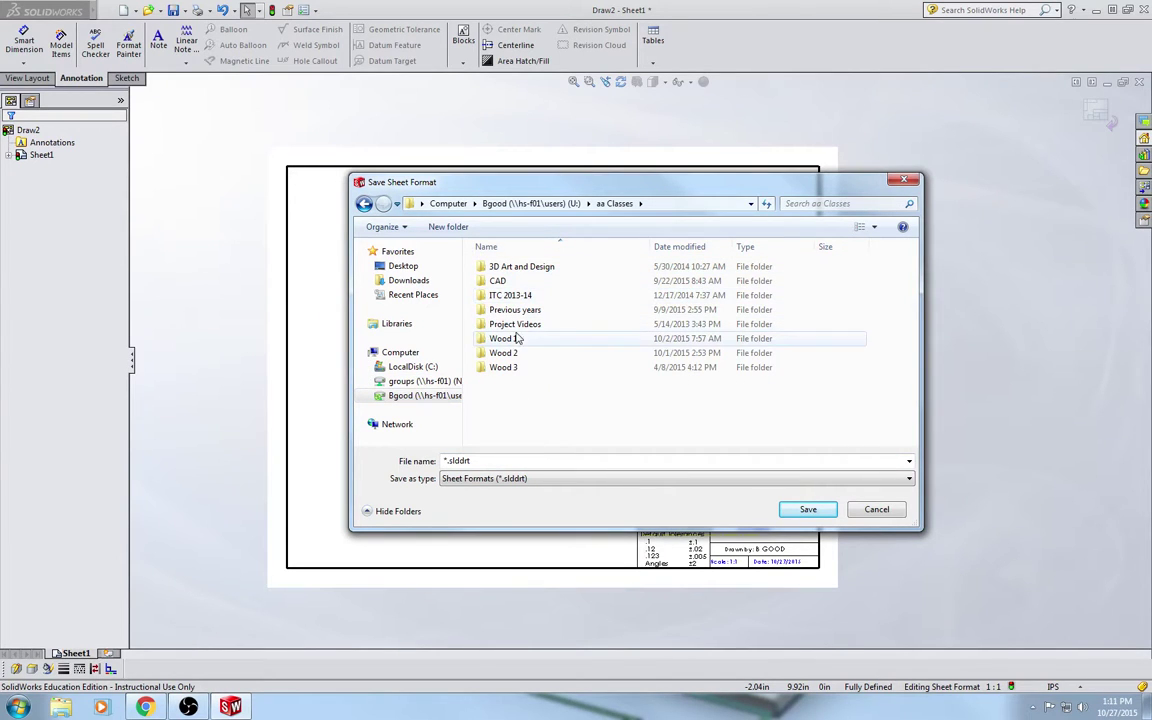
double_click(508, 282)
double_click(507, 282)
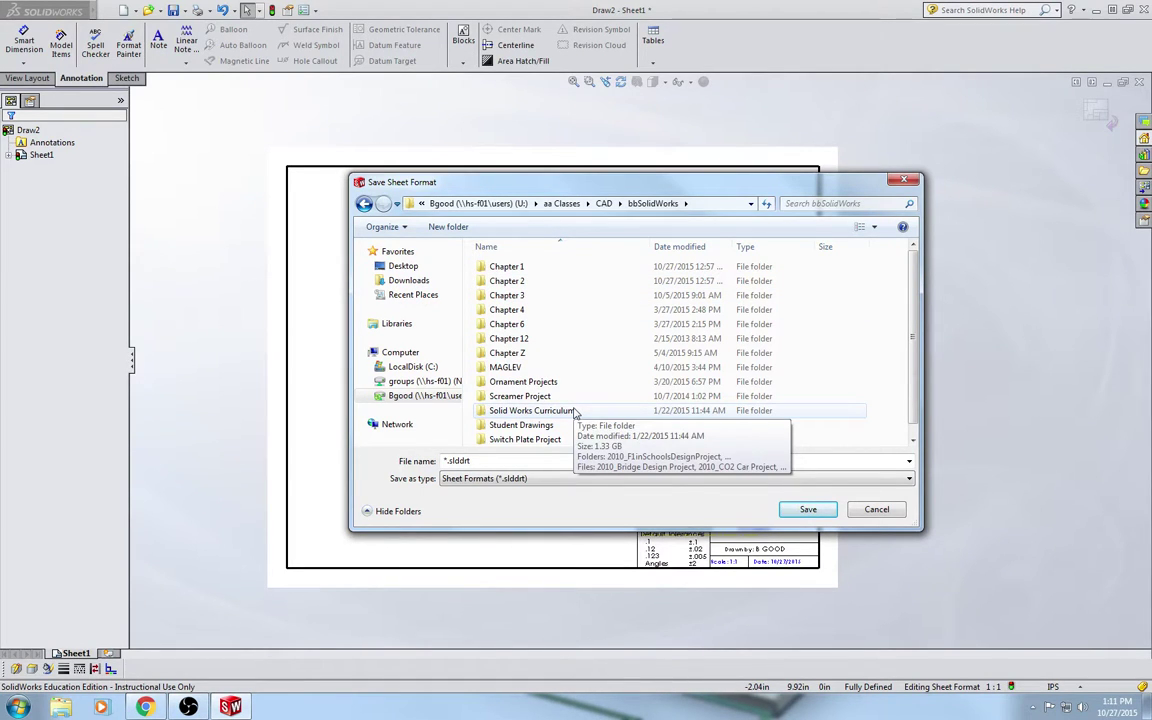
Save the sheet format as A Size Template.slddrt, replacing the existing file
scroll(576, 412, down, 1)
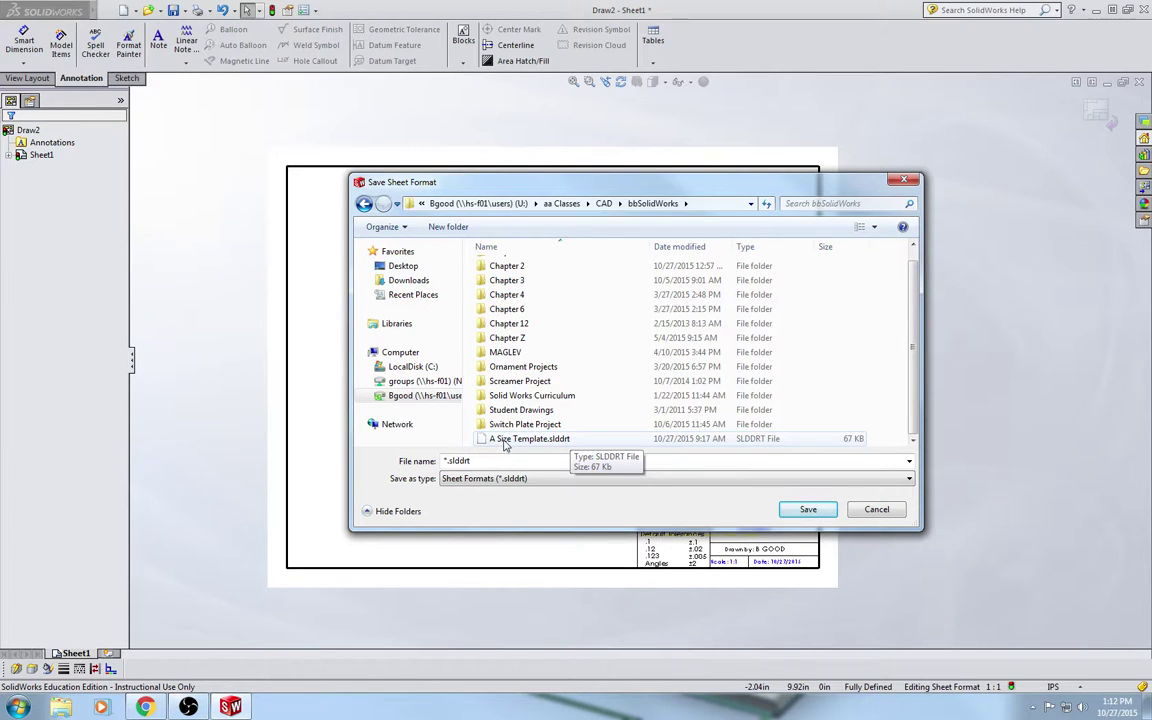
click(555, 445)
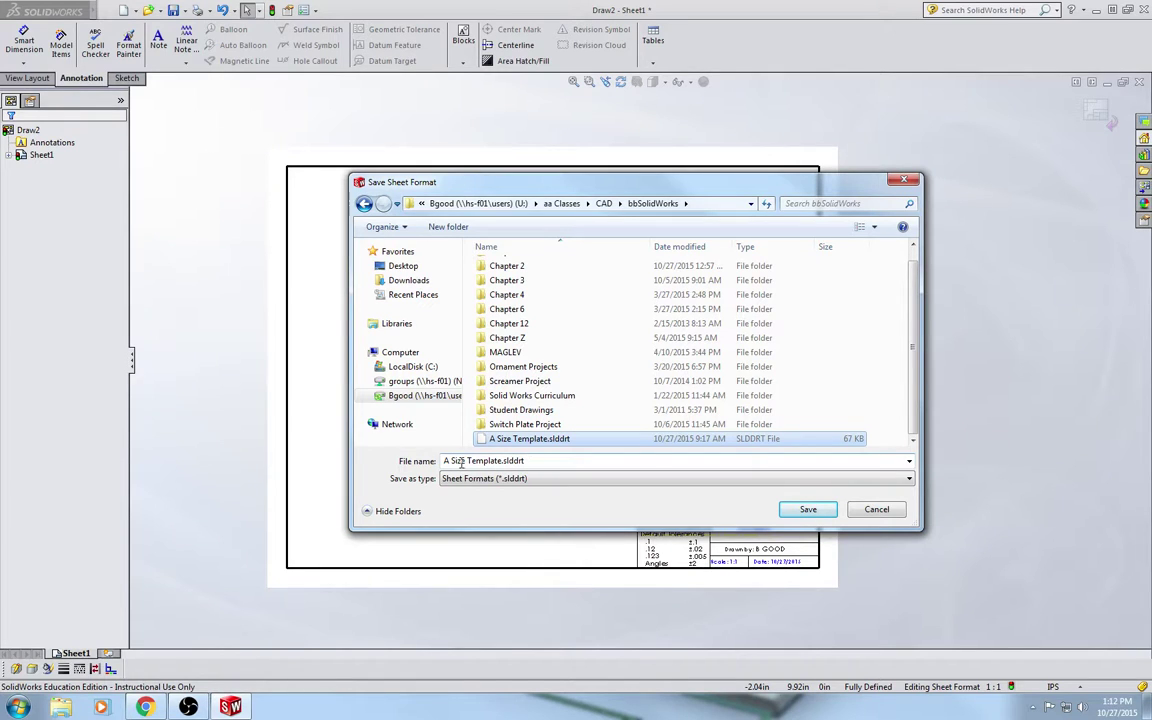
click(808, 511)
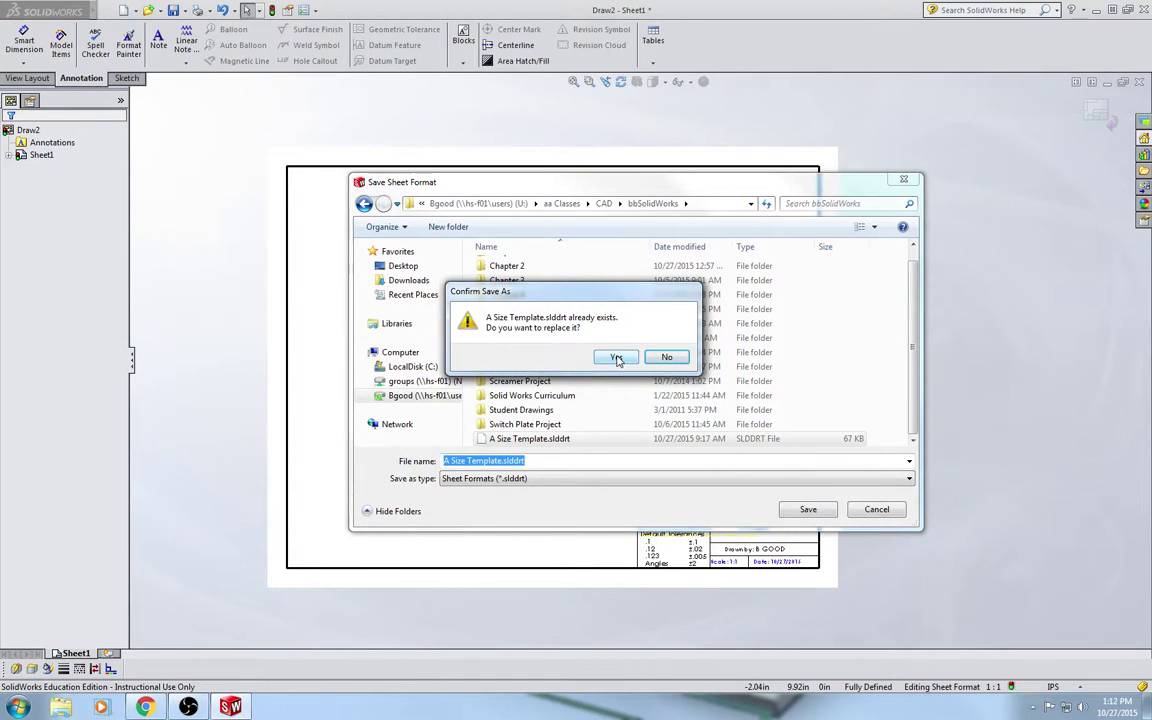
click(617, 358)
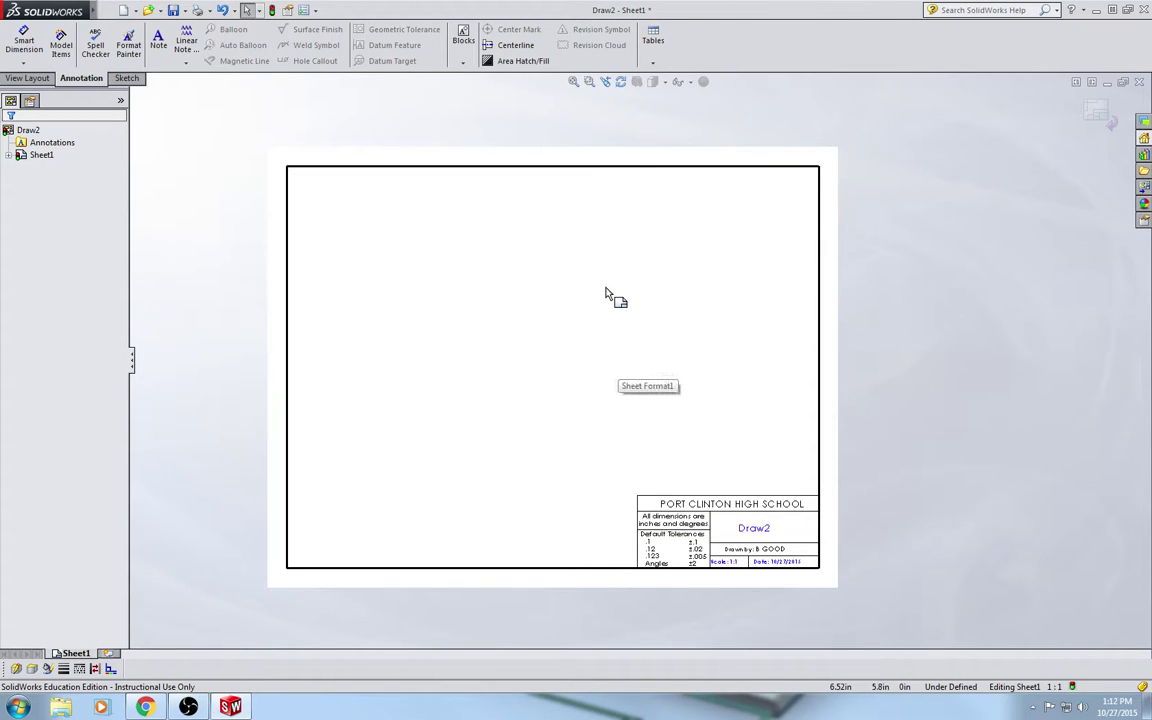
Leave sheet format editing for the drawing sheet and reopen the sheet format for editing
right_click(614, 324)
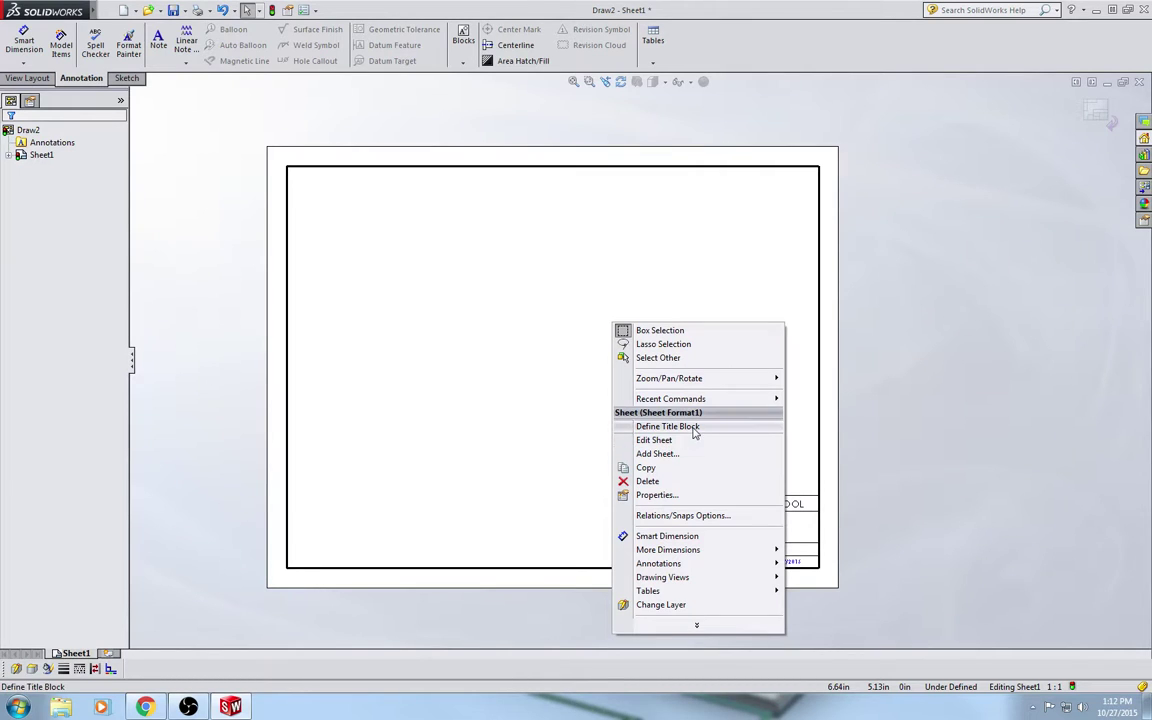
click(691, 443)
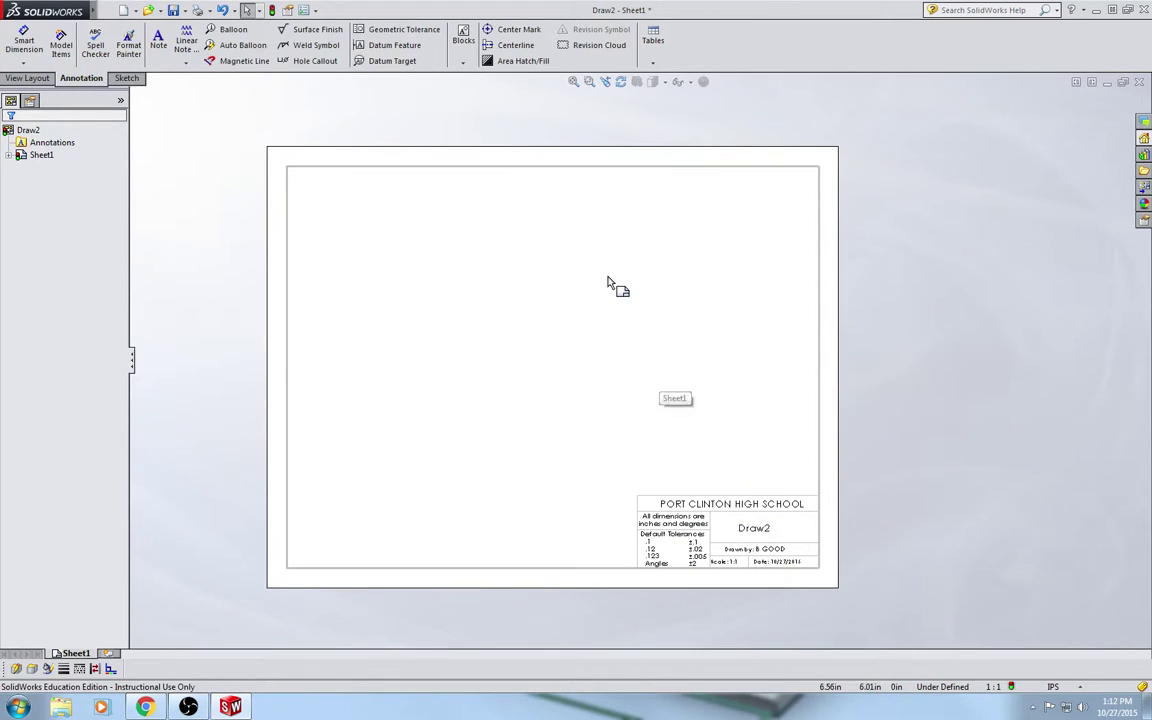
drag(786, 506, 740, 463)
right_click(604, 334)
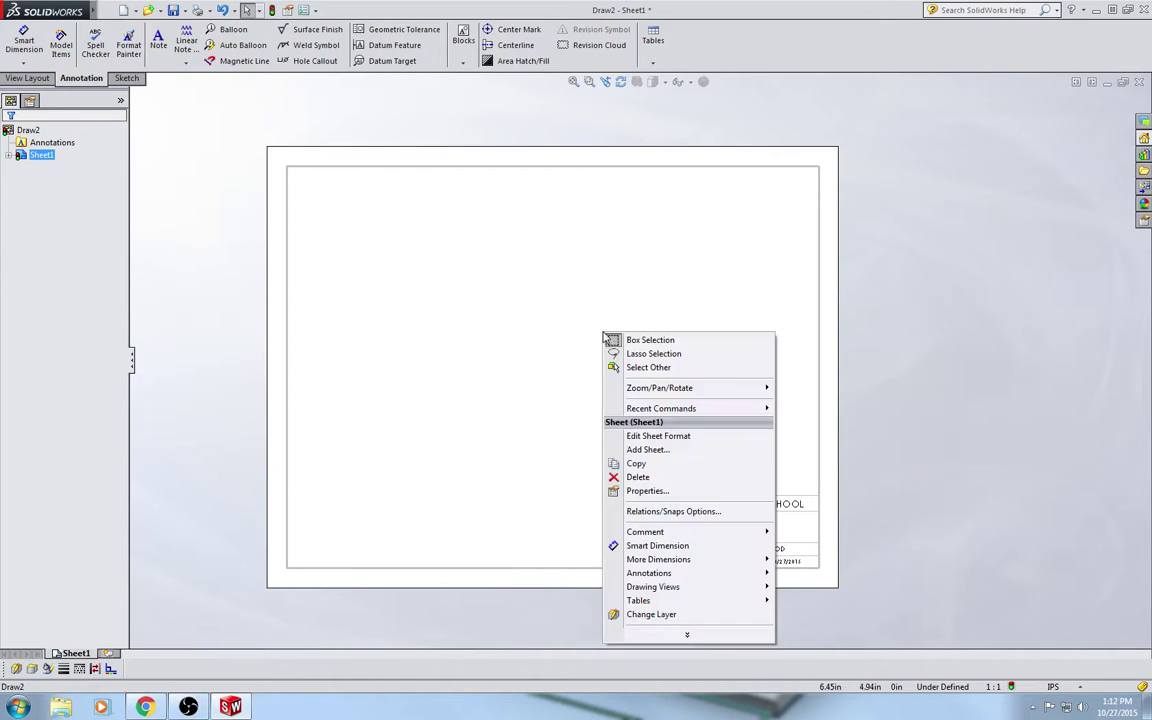
click(662, 438)
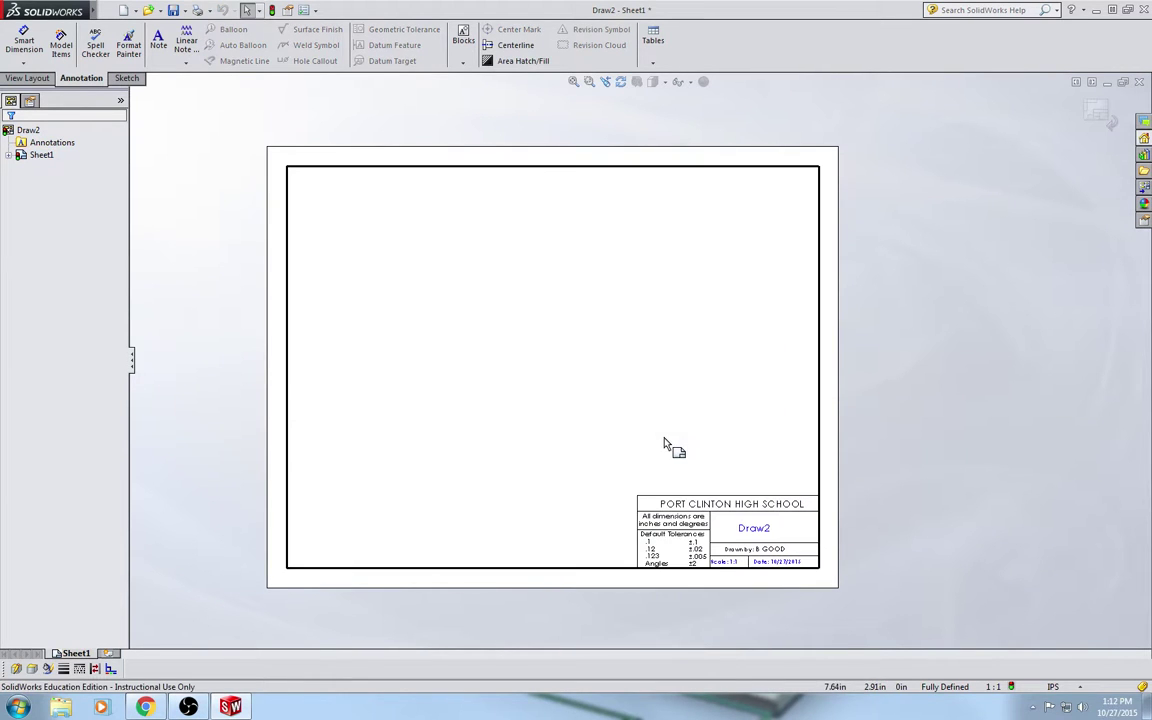
right_click(630, 340)
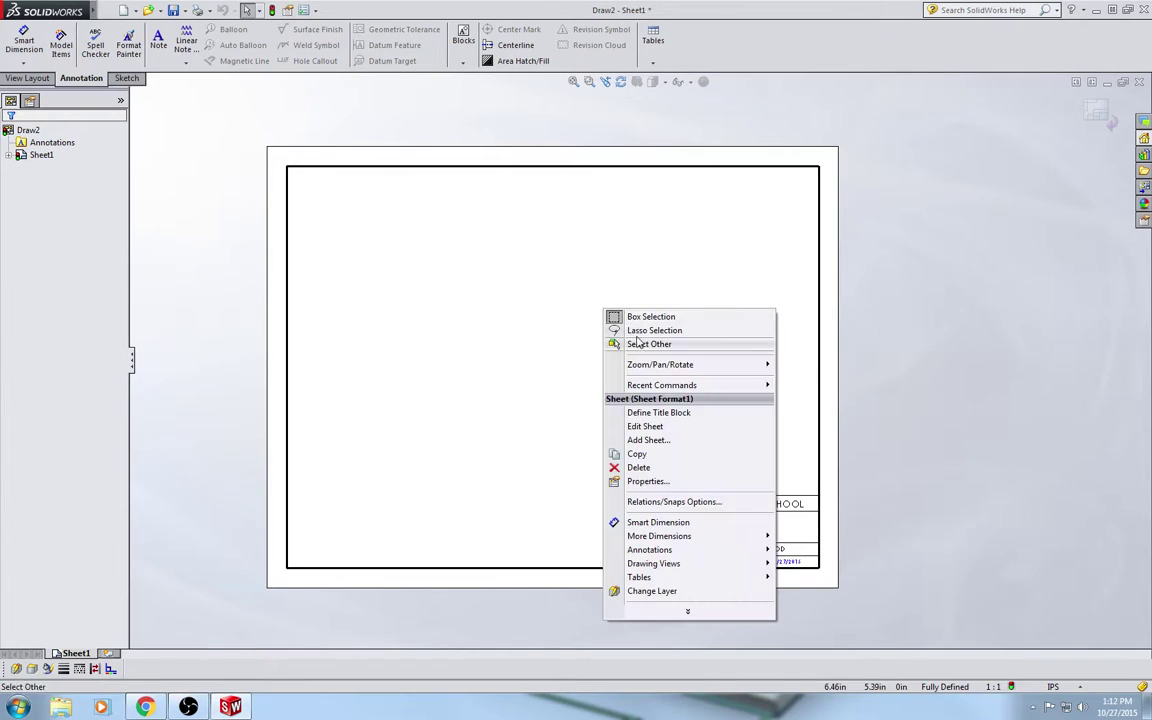
click(655, 418)
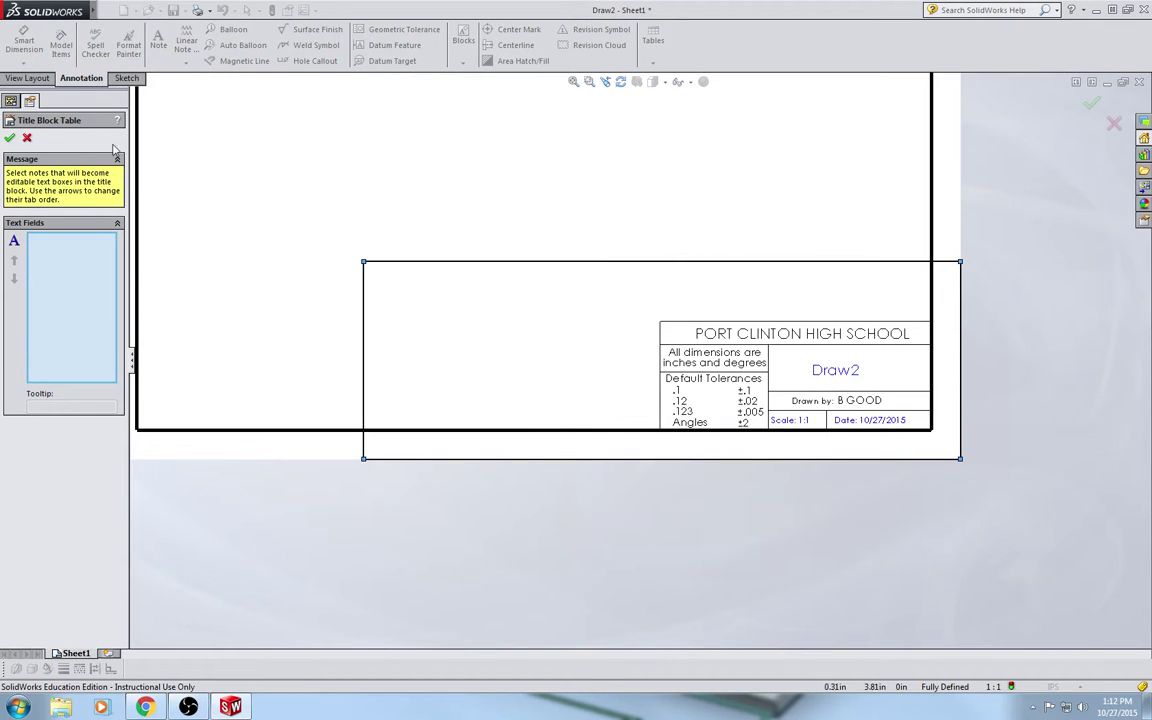
click(27, 137)
Return from editing the sheet format to editing the drawing sheet
right_click(548, 193)
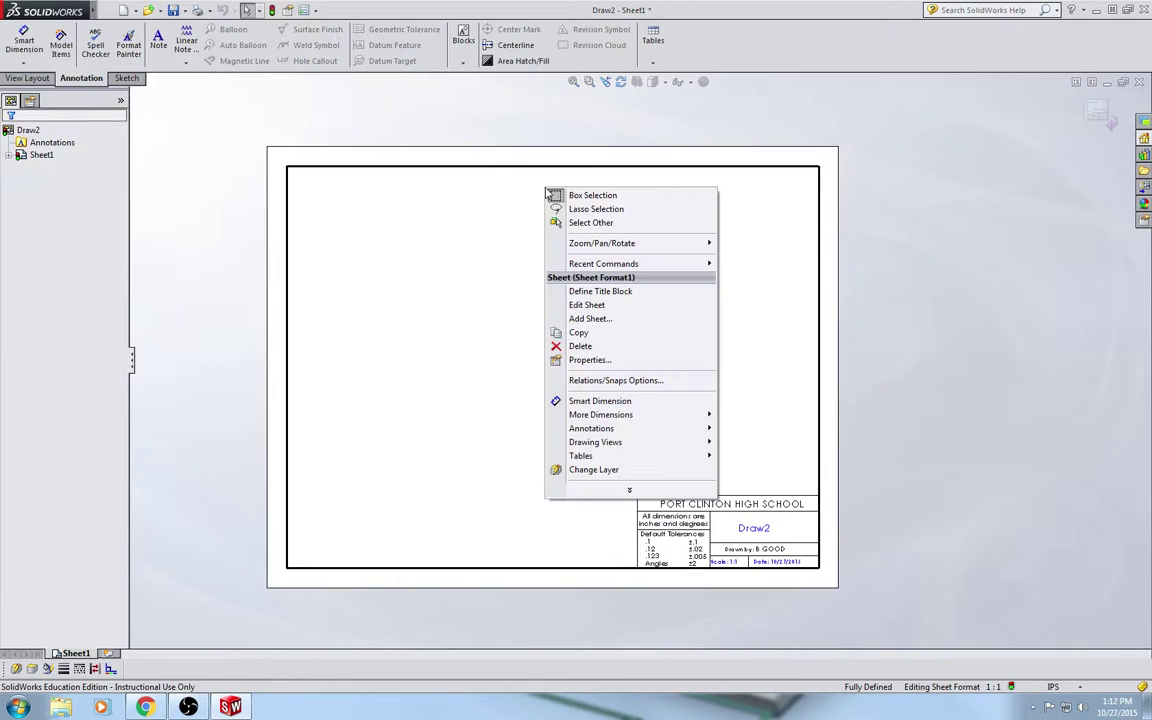
click(616, 310)
drag(779, 424, 674, 531)
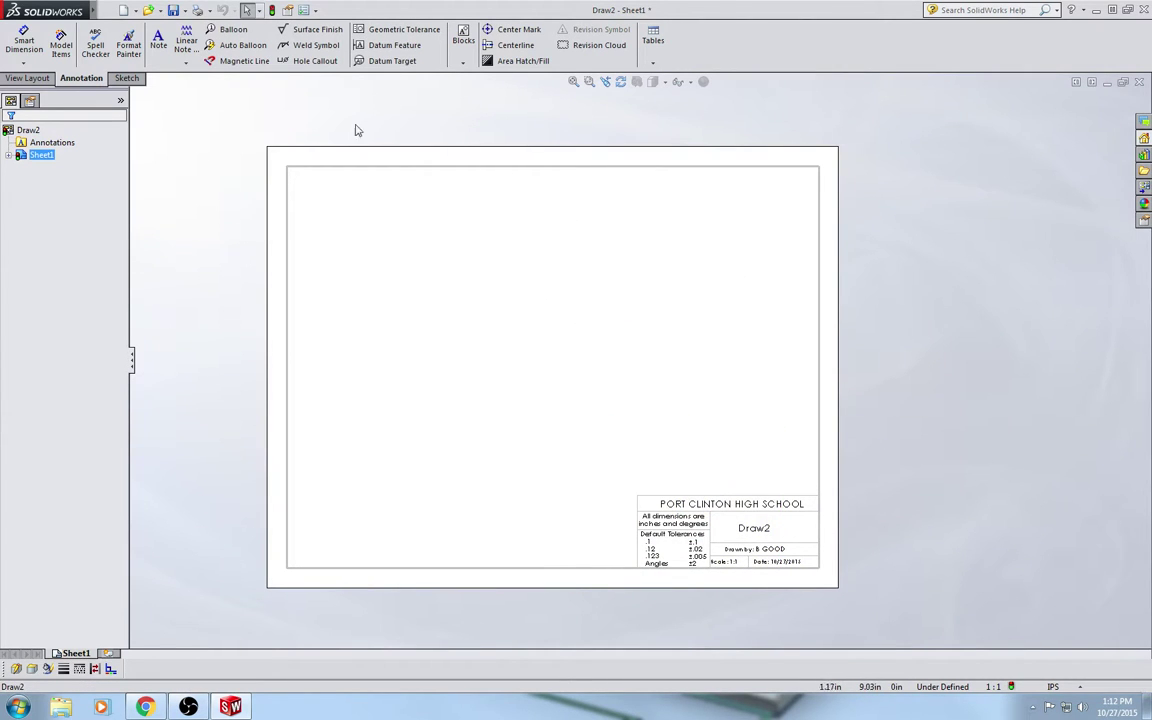
Start saving the sheet format again and browse to the aa Classes > CAD > bbSolidWorks folder on the U: drive
click(175, 12)
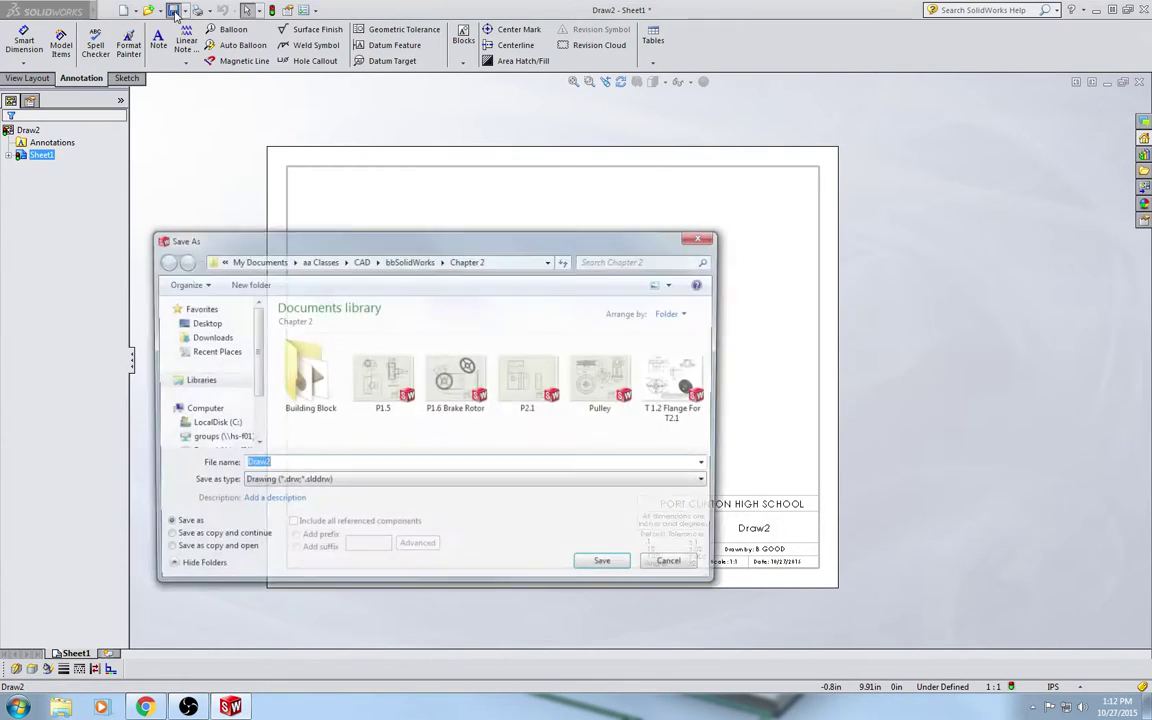
key(Escape)
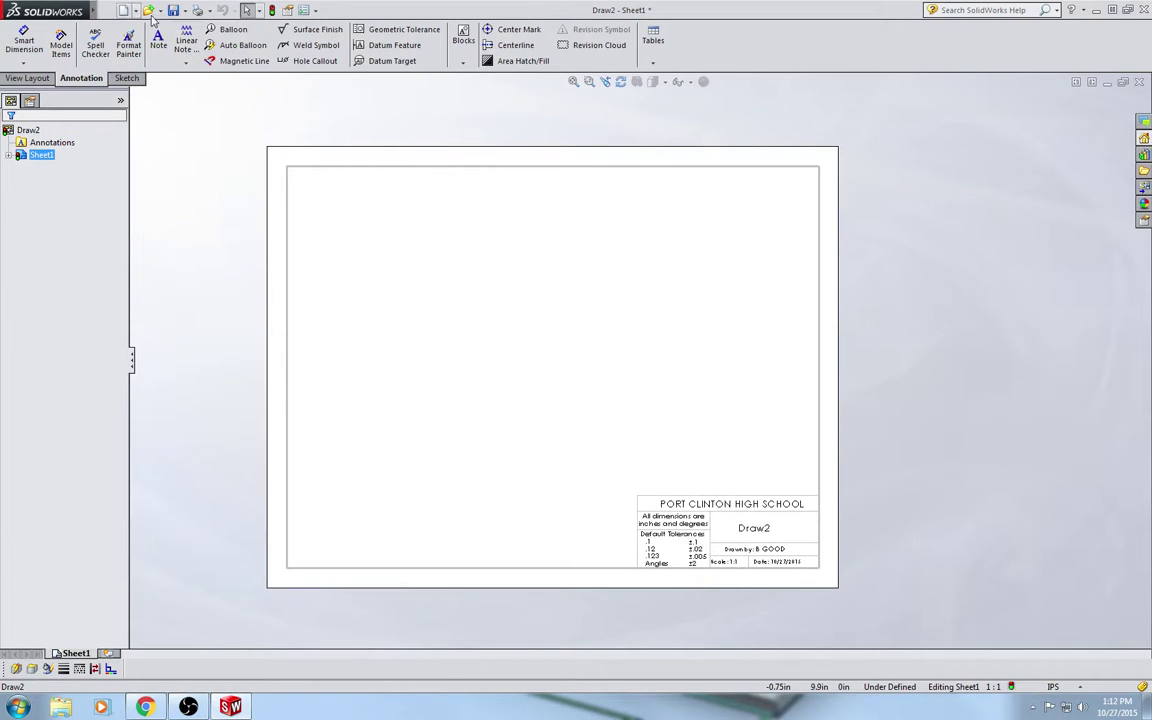
click(108, 10)
click(142, 105)
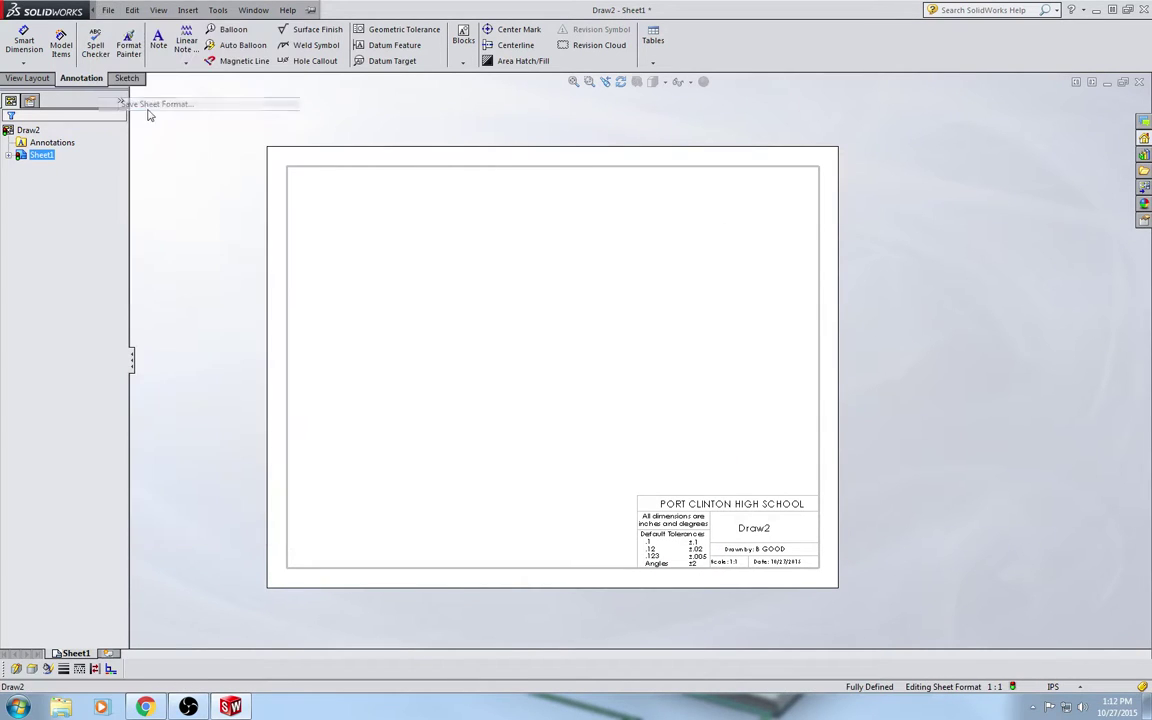
click(412, 367)
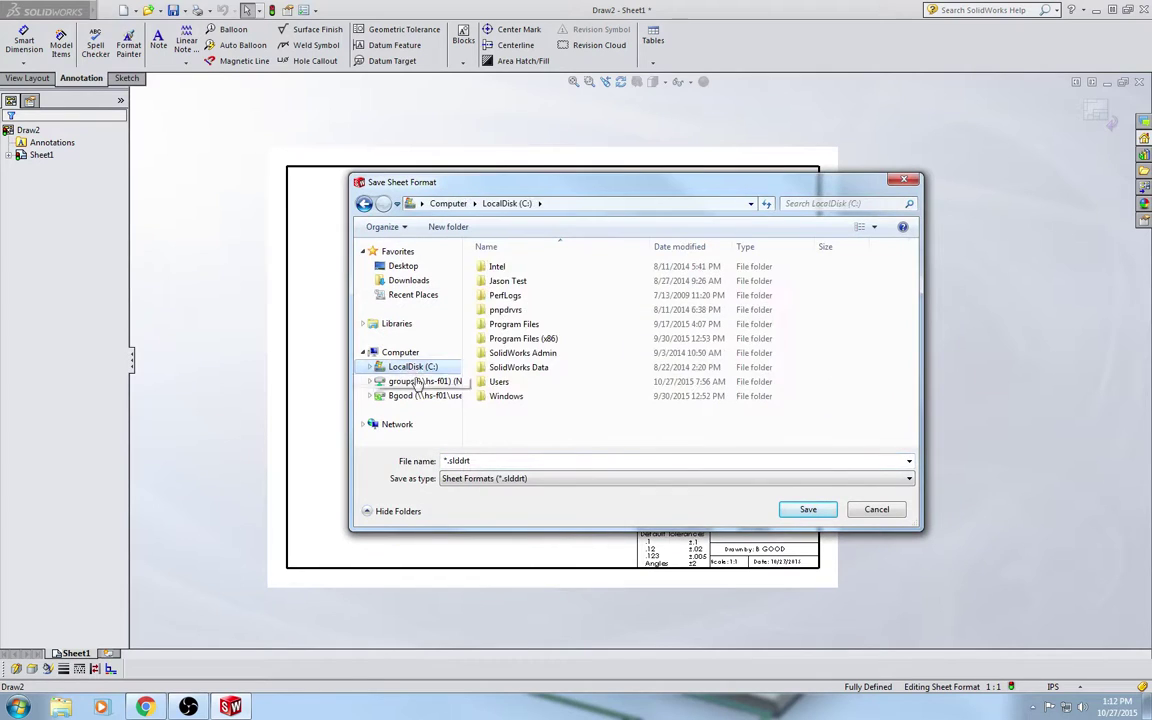
click(418, 395)
double_click(510, 268)
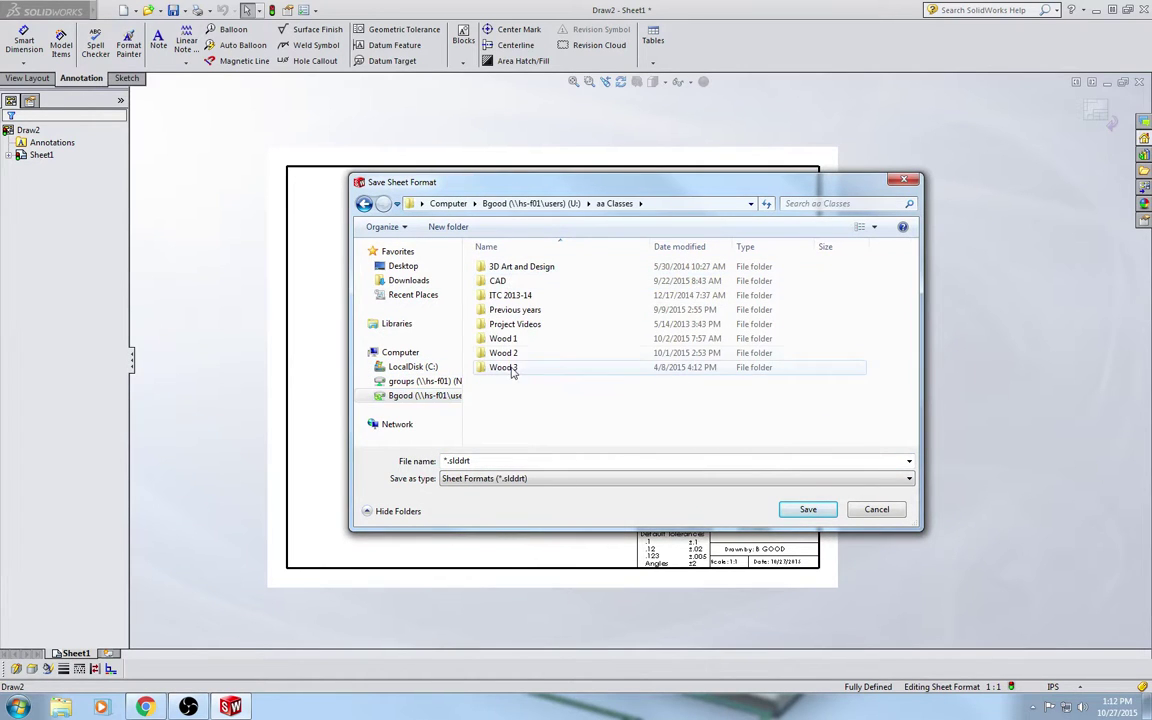
double_click(510, 281)
double_click(530, 281)
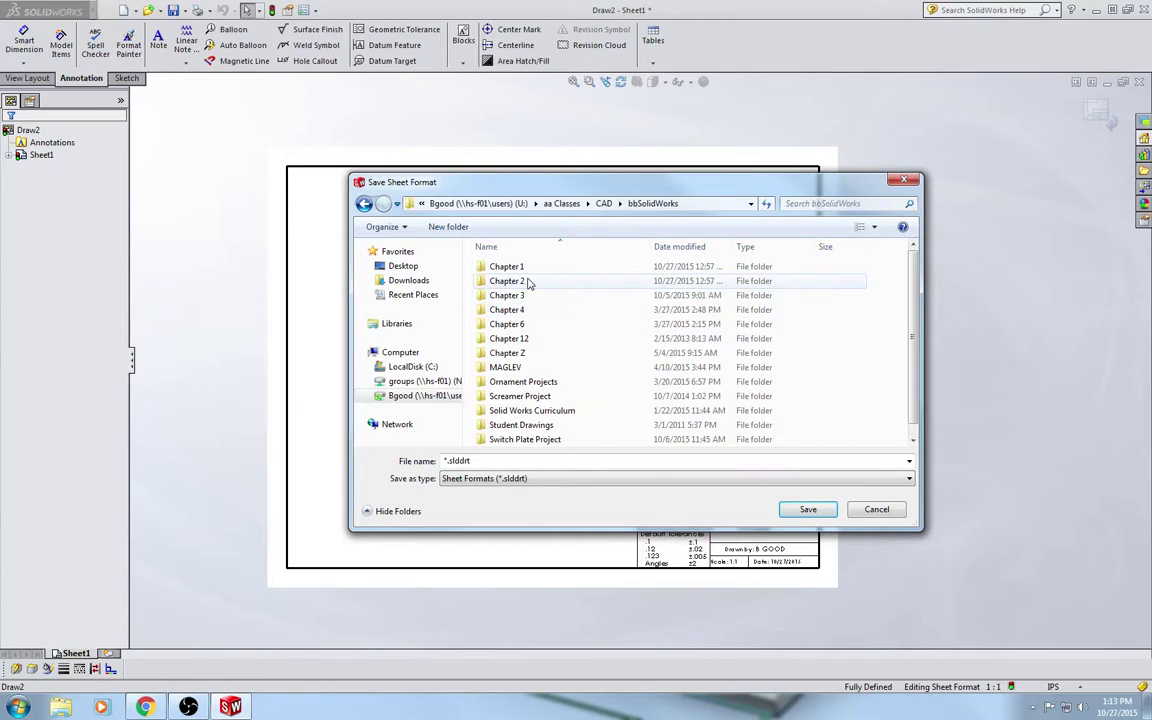
Save the sheet format over the existing A Size Template.slddrt
scroll(560, 400, down, 1)
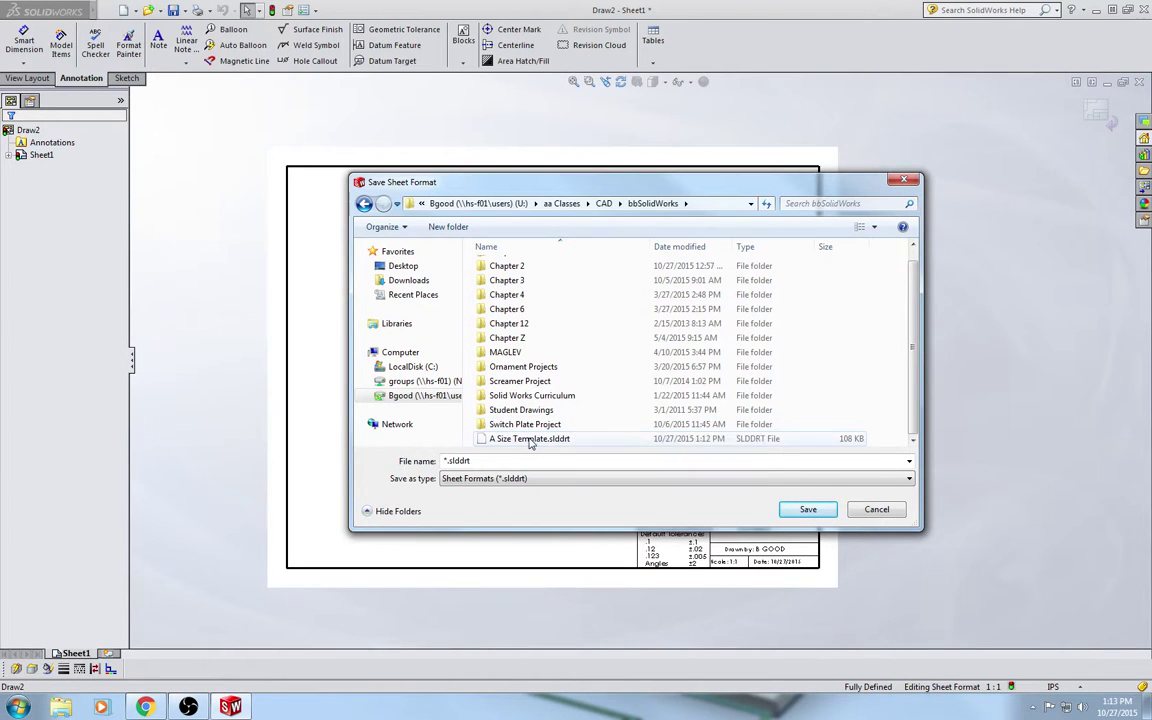
click(530, 438)
click(807, 509)
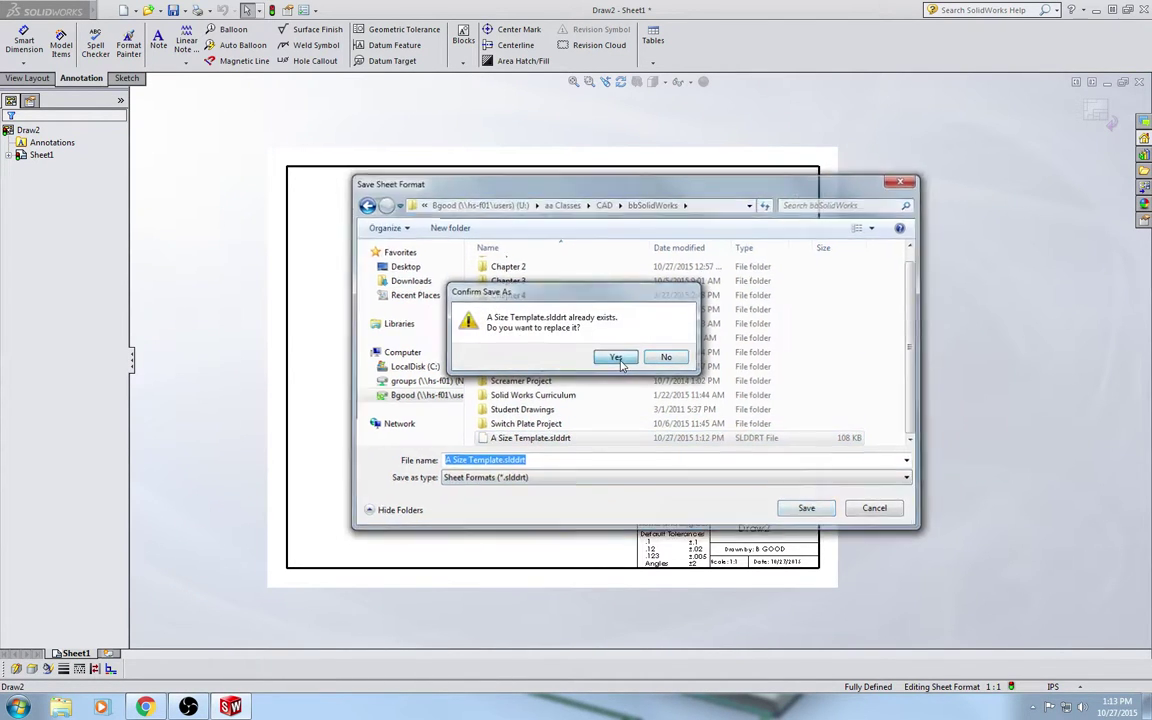
click(616, 357)
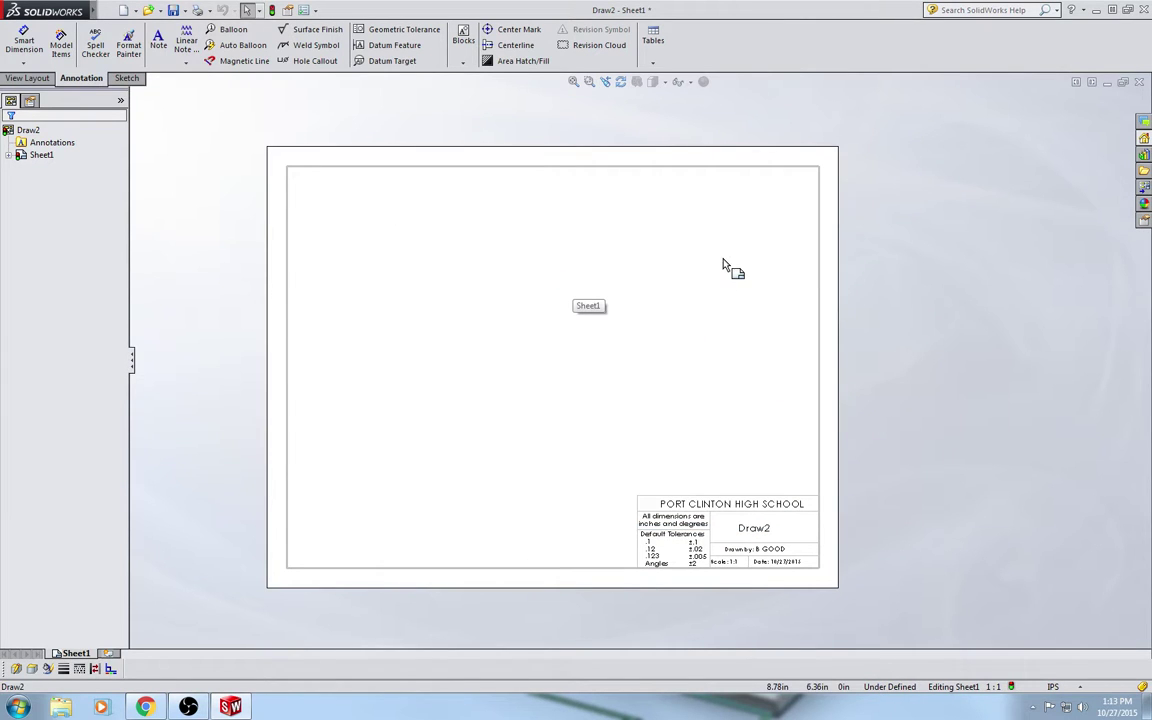
Close the drawing without saving and open the T 1.2 Flange For T2.1 drawing from the Chapter 2 folder
click(1139, 81)
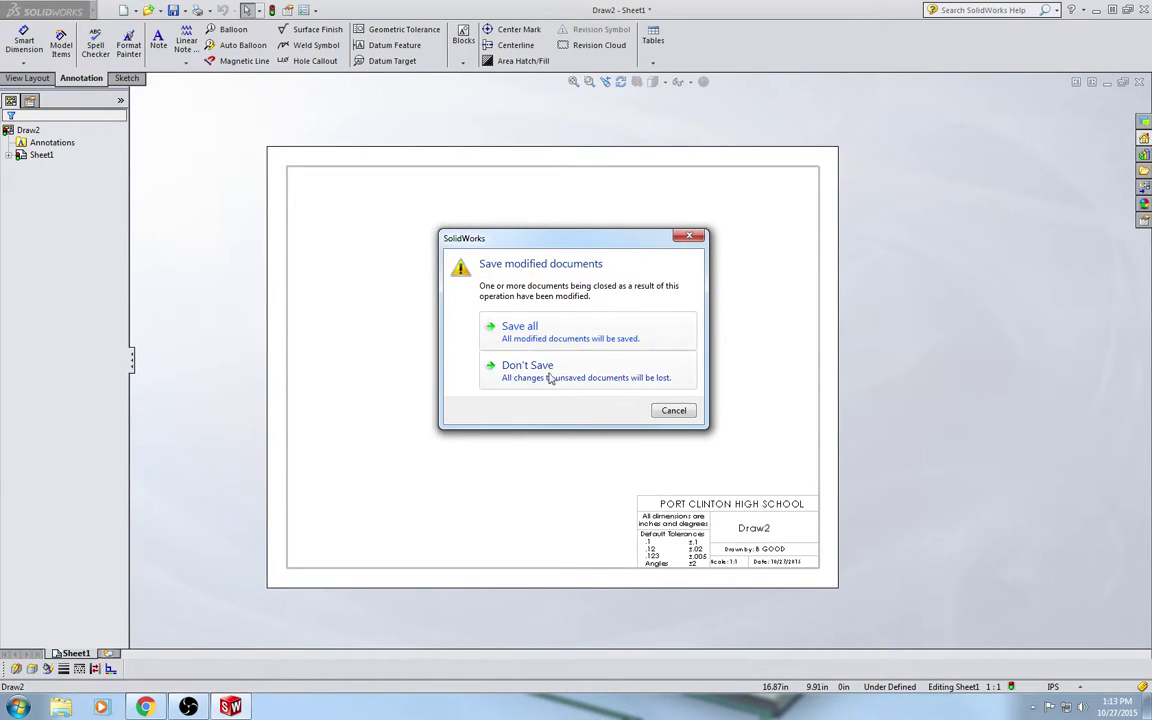
click(571, 380)
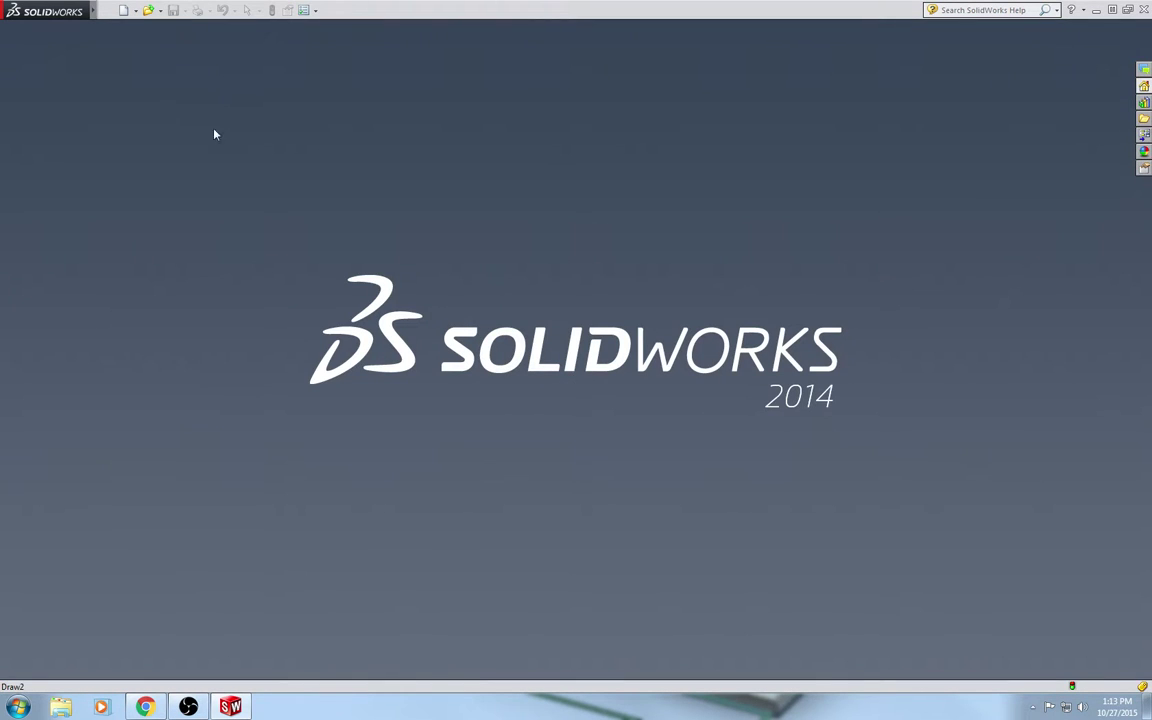
click(147, 10)
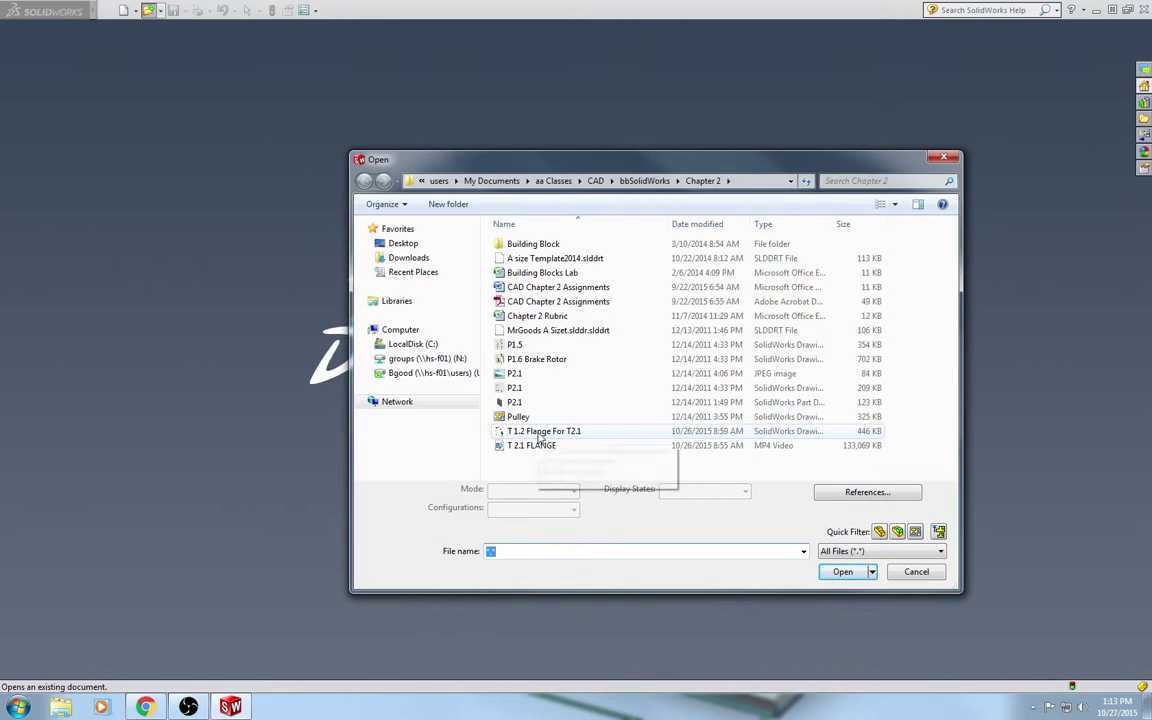
click(557, 433)
double_click(557, 433)
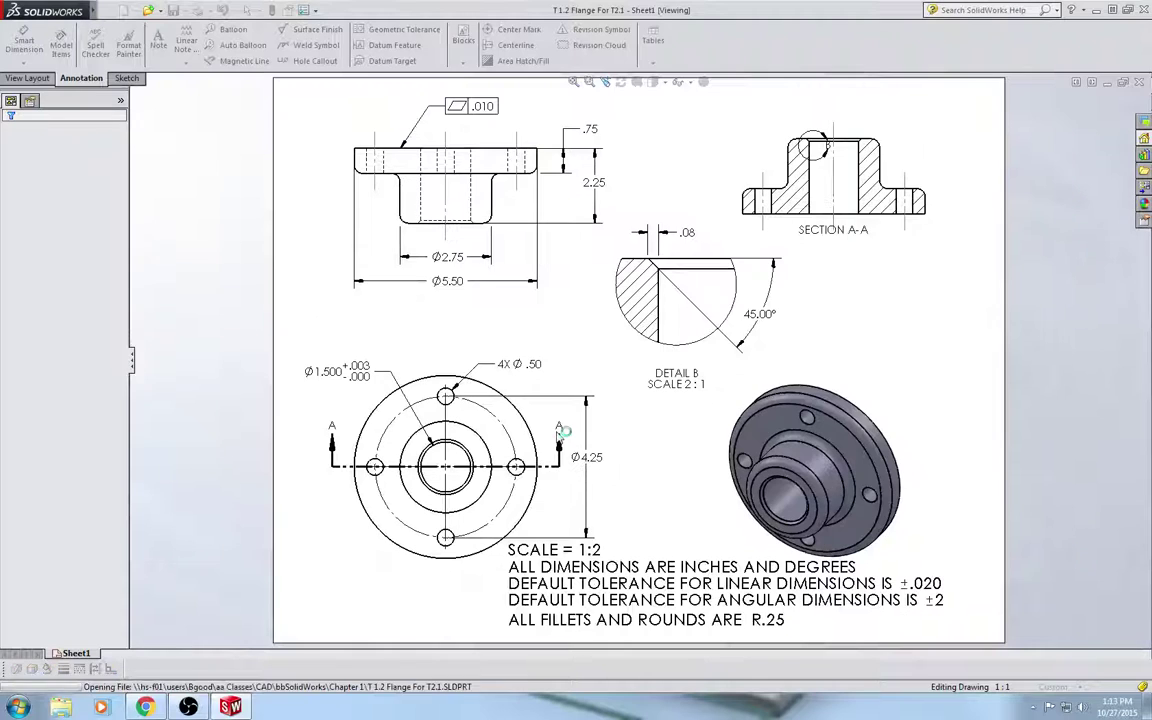
right_click(542, 326)
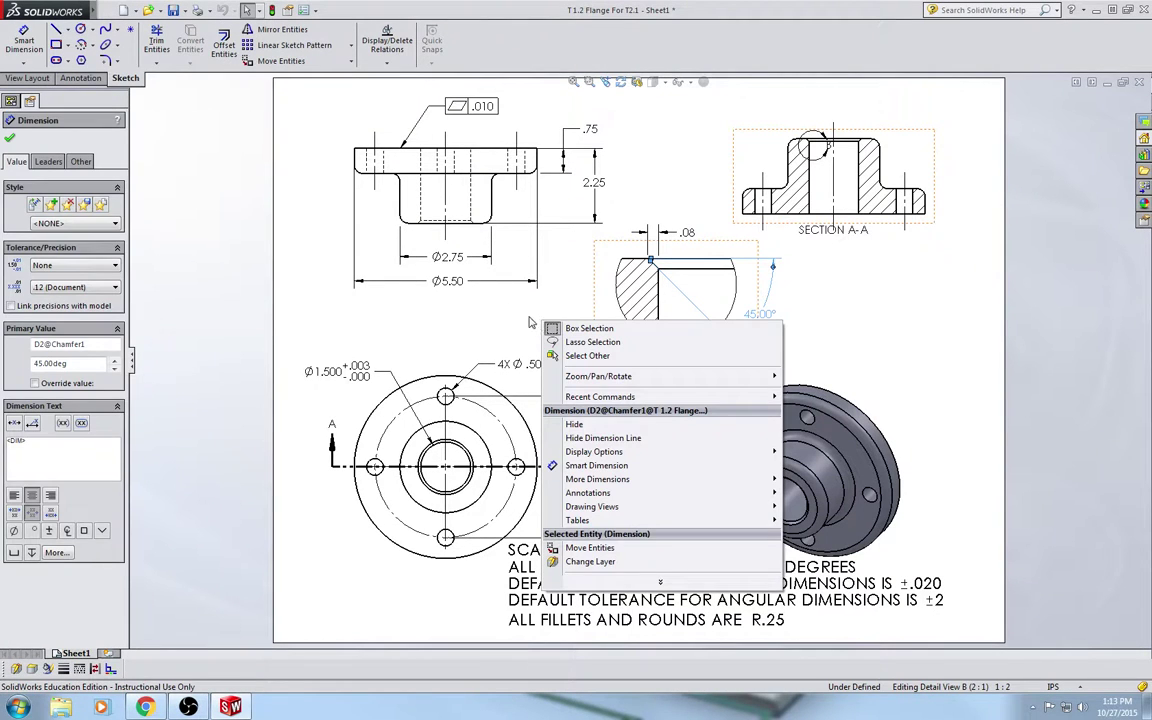
key(Escape)
key(Escape)
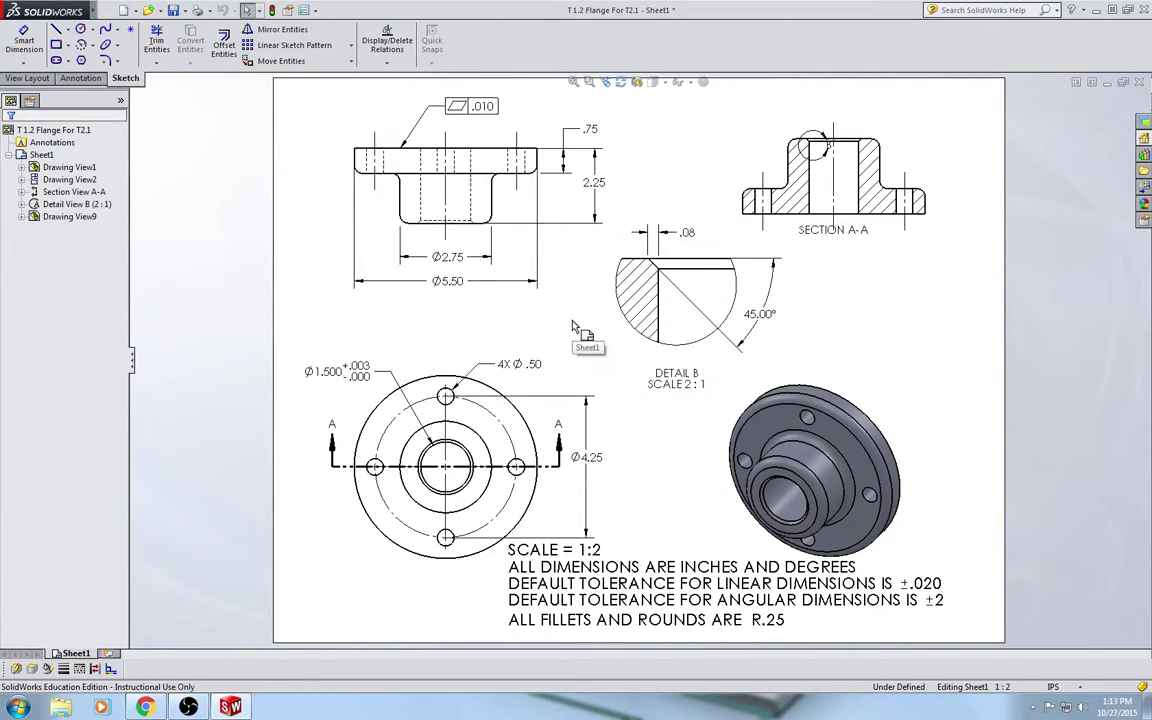
Open the properties of Sheet1 and switch it from a custom to a standard sheet size
right_click(527, 325)
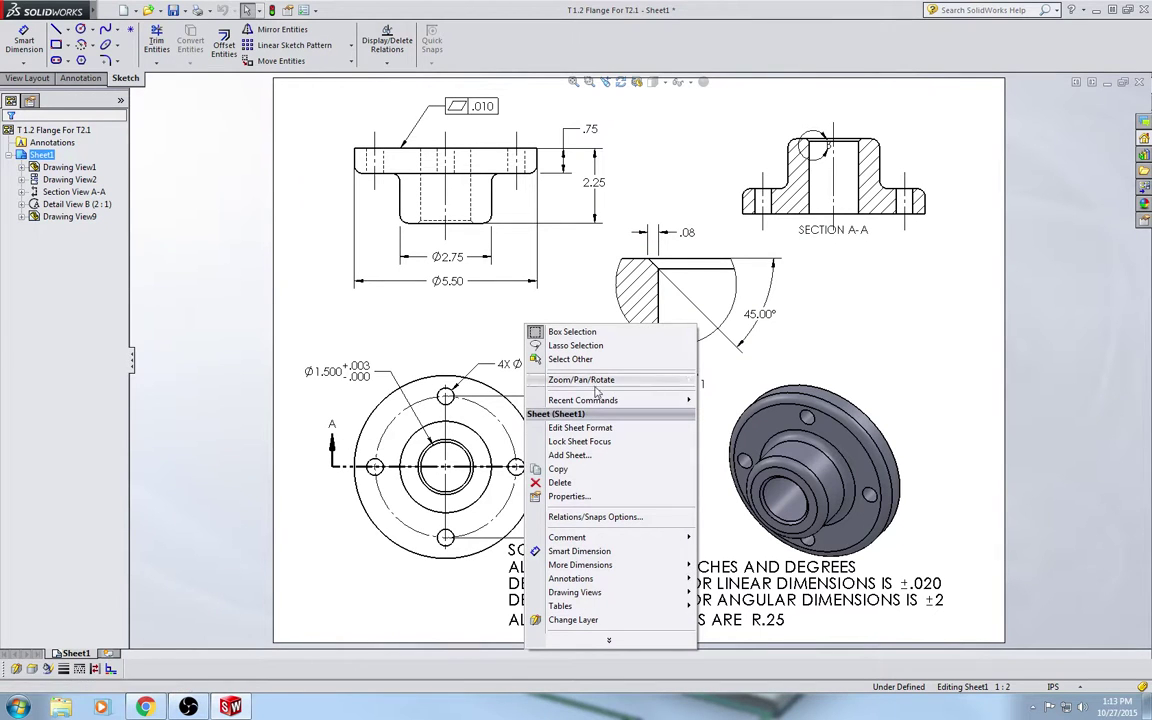
click(590, 496)
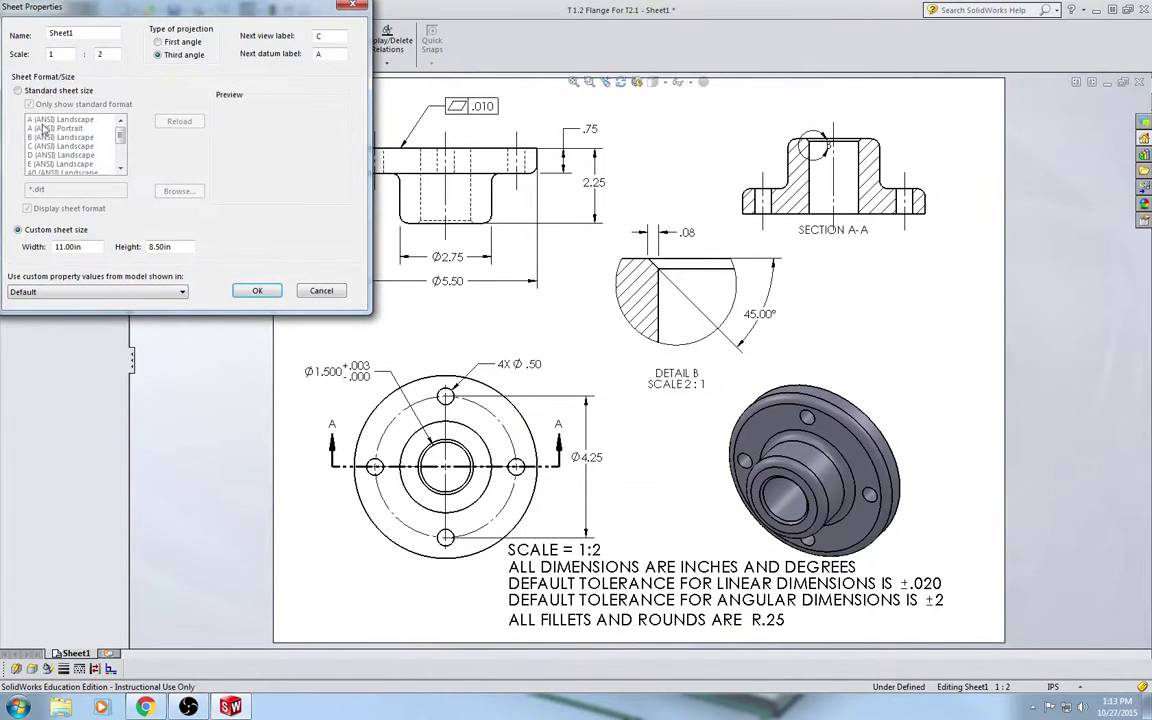
click(18, 91)
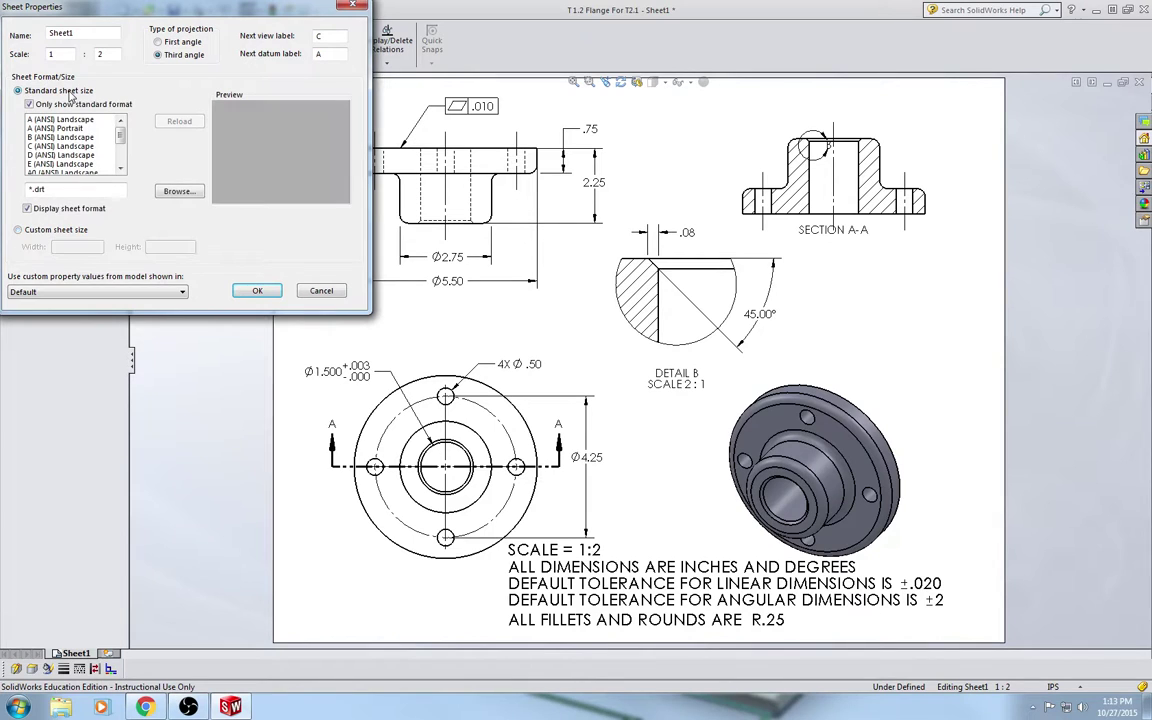
Apply A Size Template.slddrt from aa Classes > CAD > bbSolidWorks on the U: drive as the sheet format
click(179, 192)
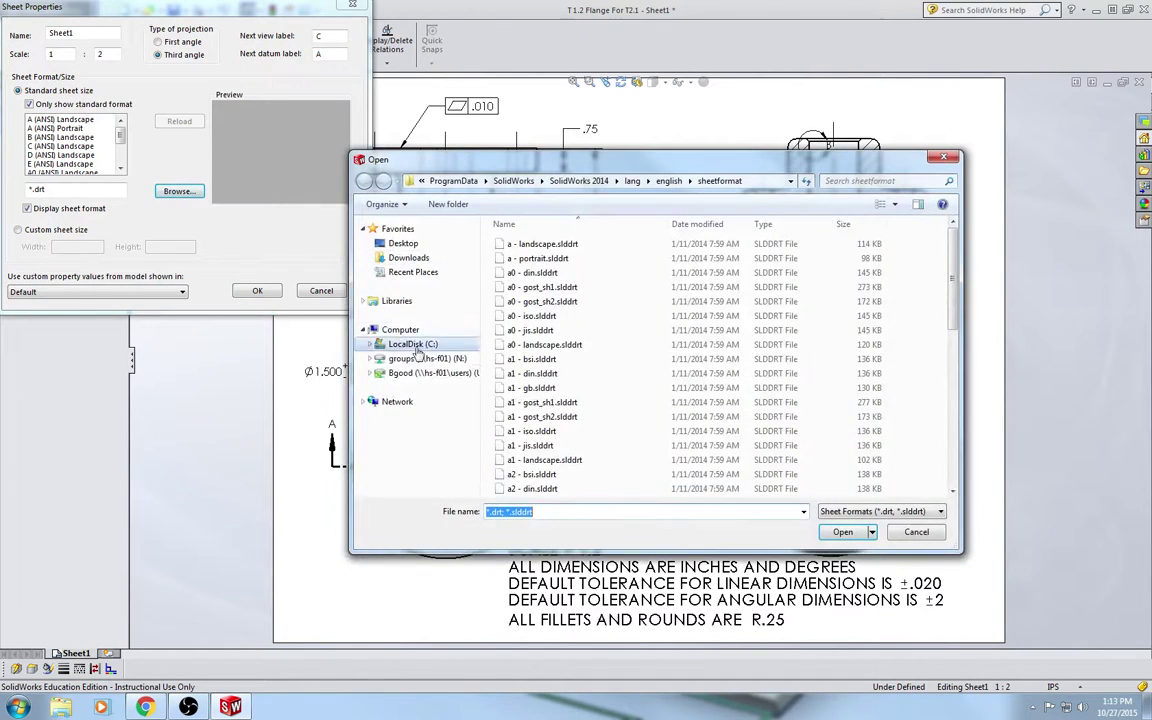
click(420, 373)
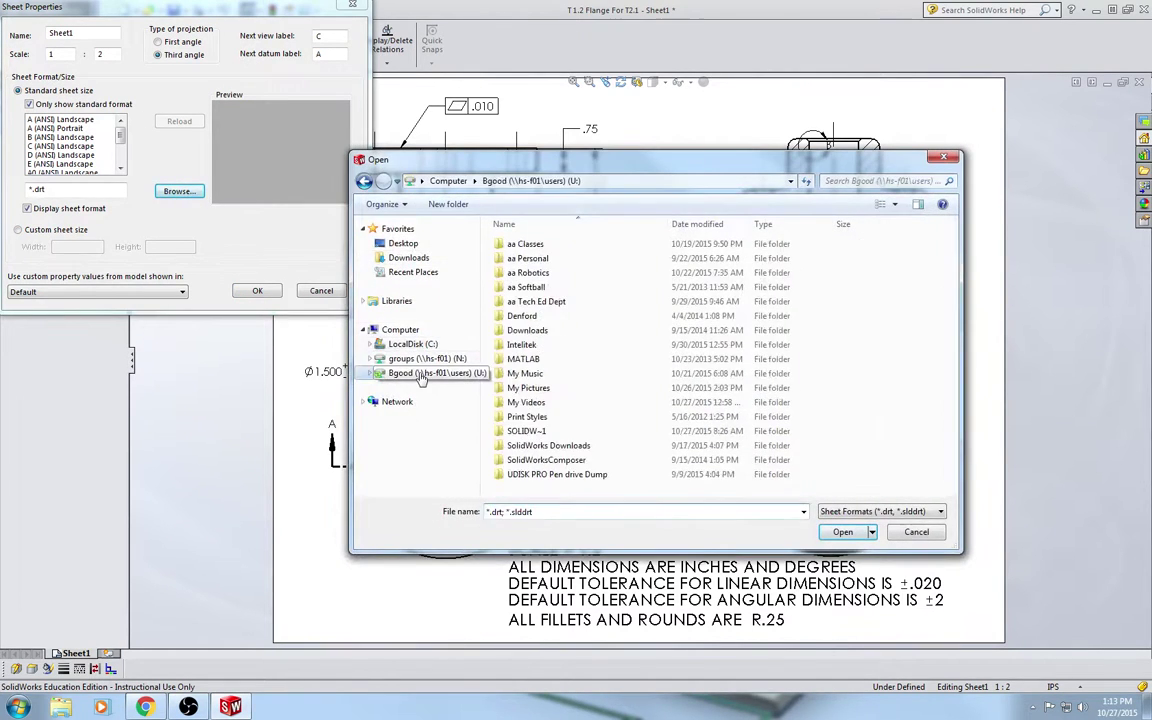
double_click(537, 248)
double_click(518, 258)
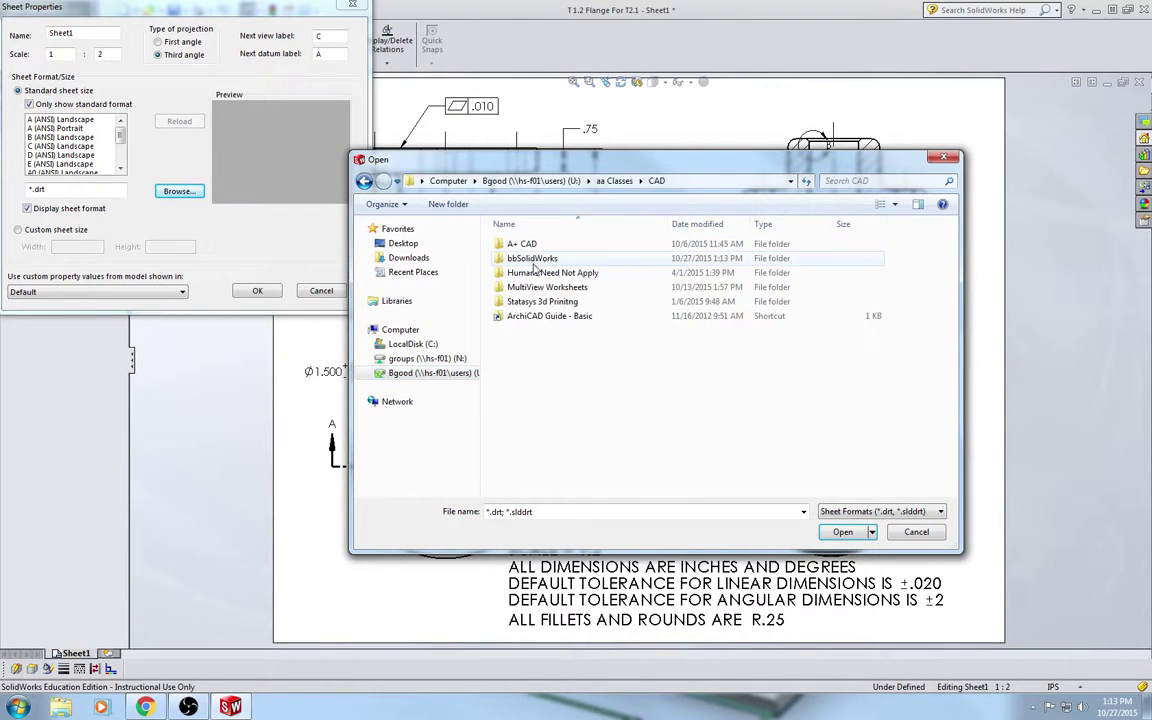
double_click(532, 258)
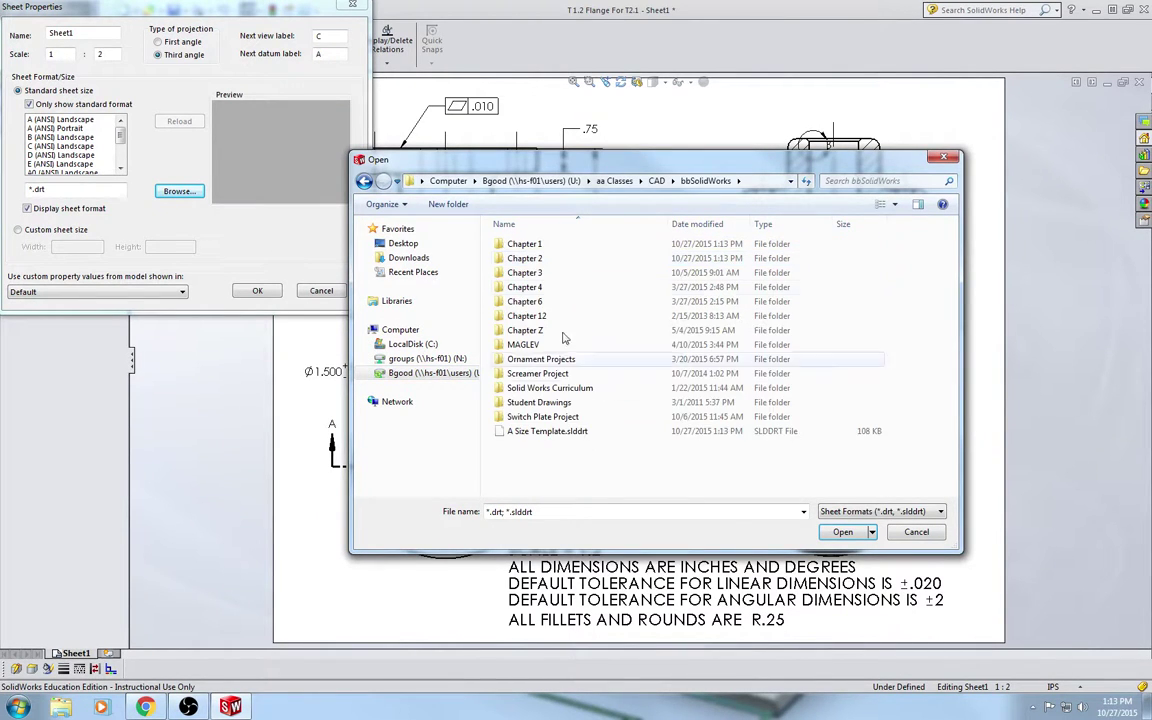
click(549, 433)
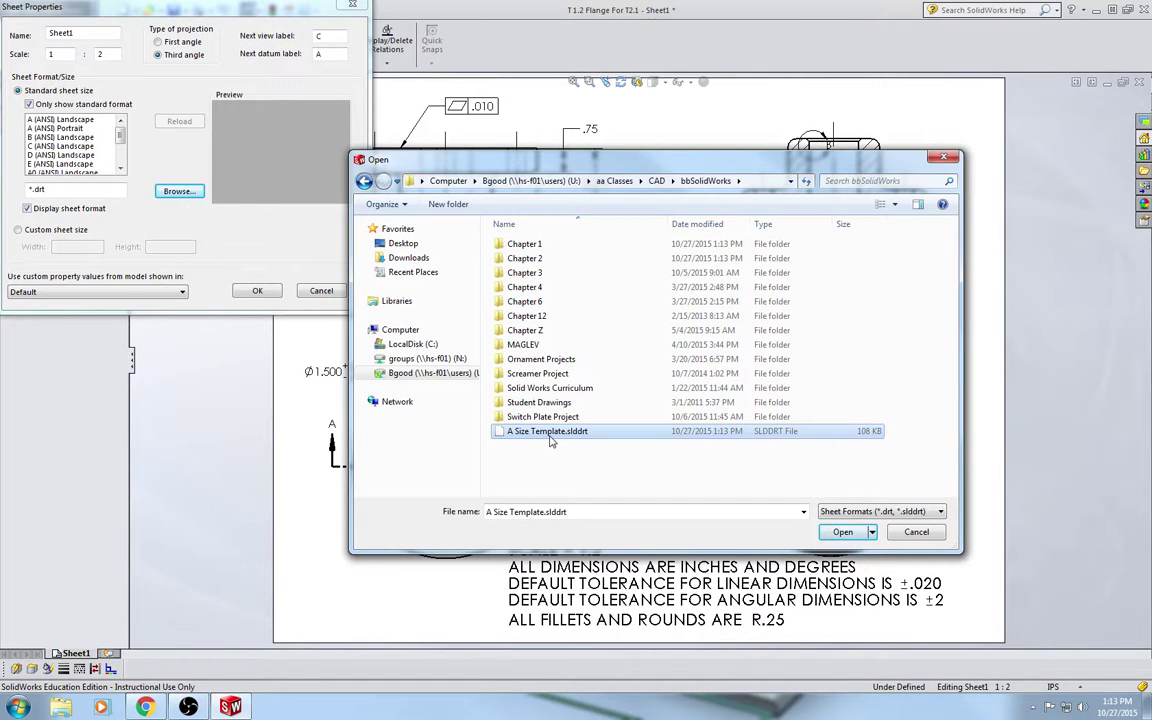
key(Return)
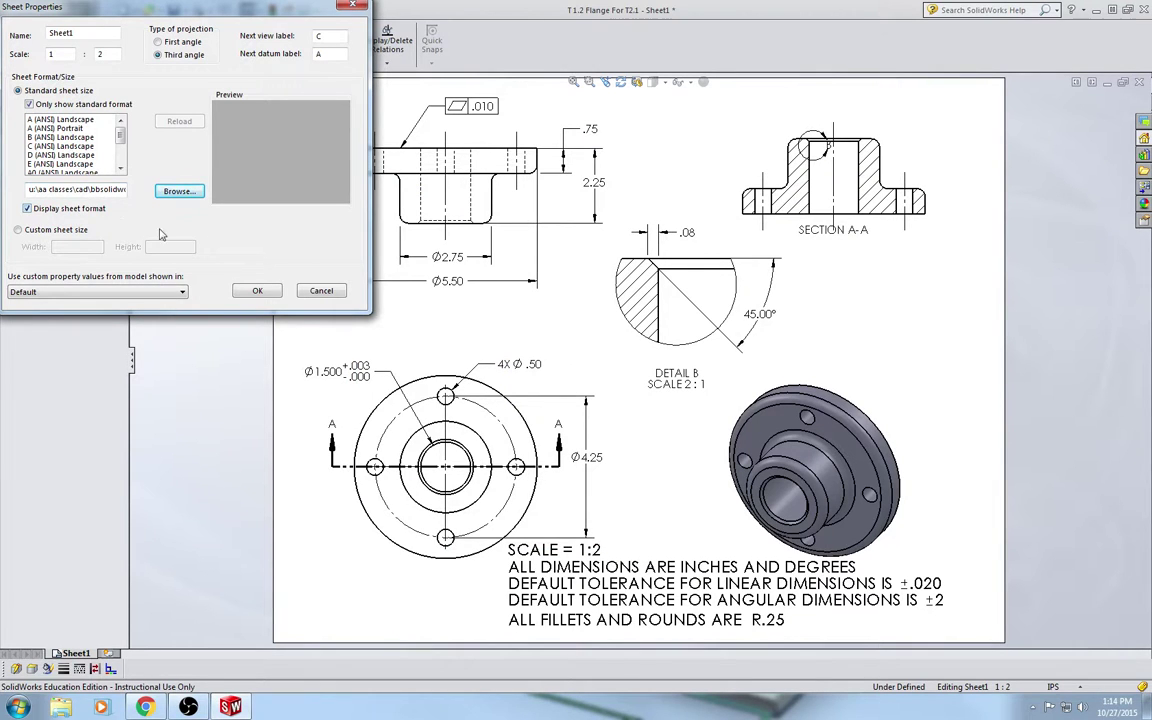
click(262, 292)
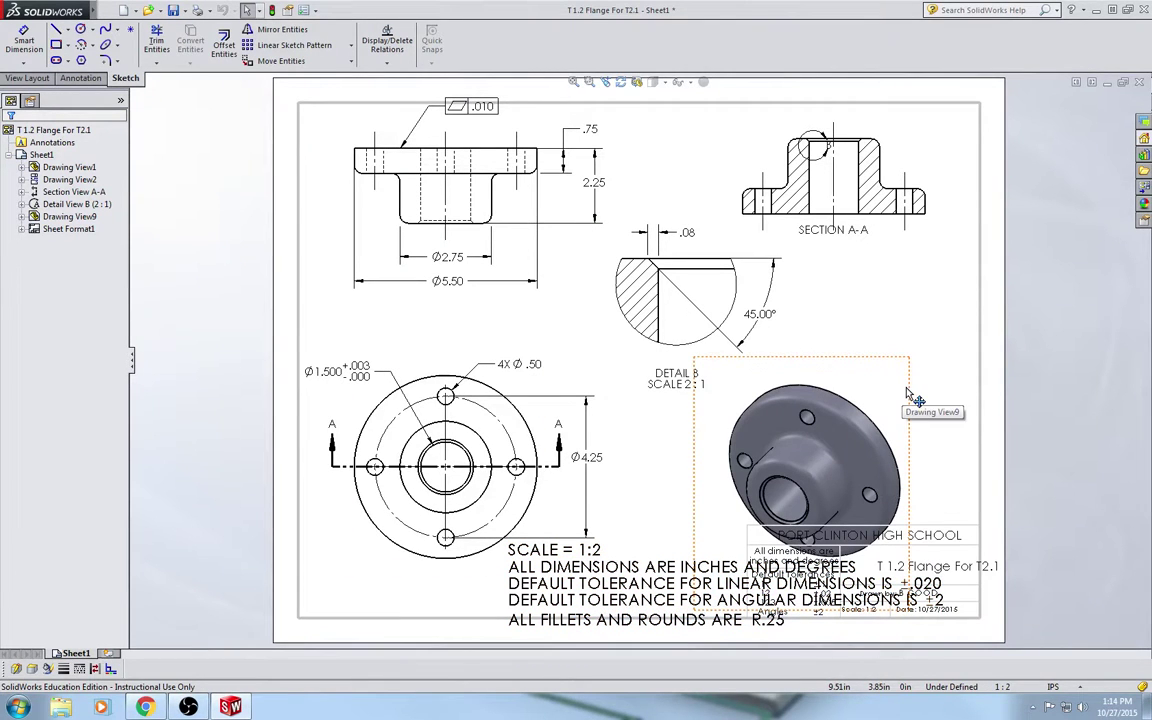
Move the shaded trimetric view and the general note clear of the title block
drag(915, 388, 966, 348)
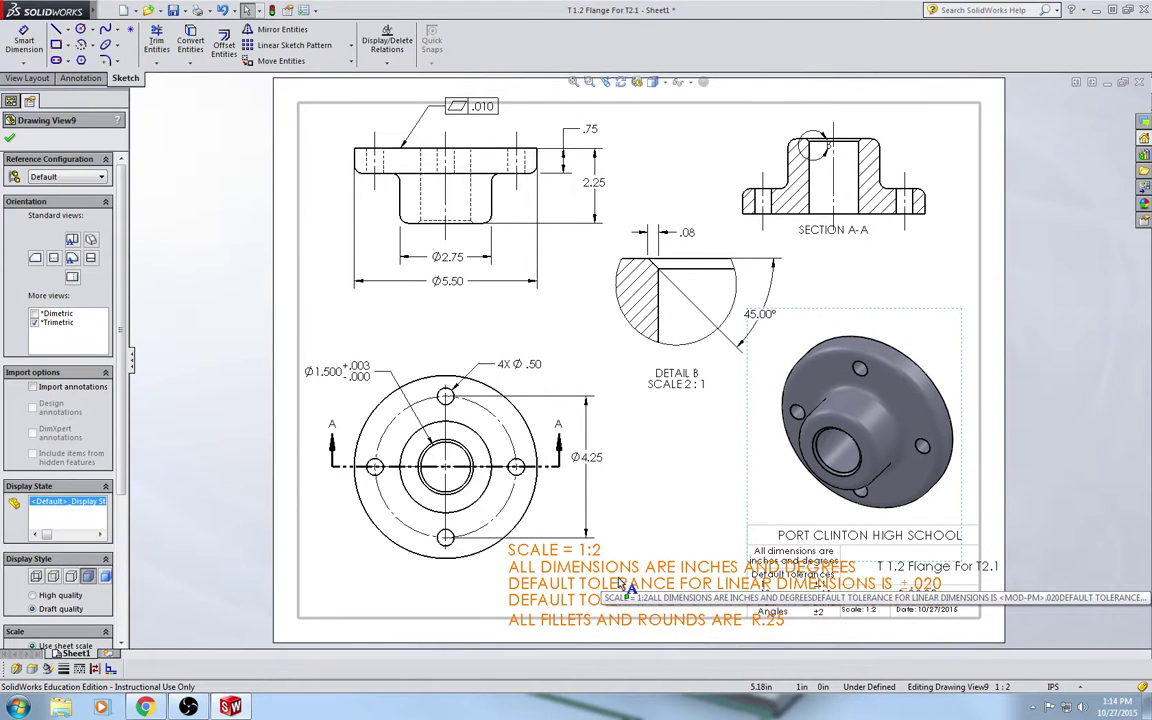
drag(619, 580, 441, 597)
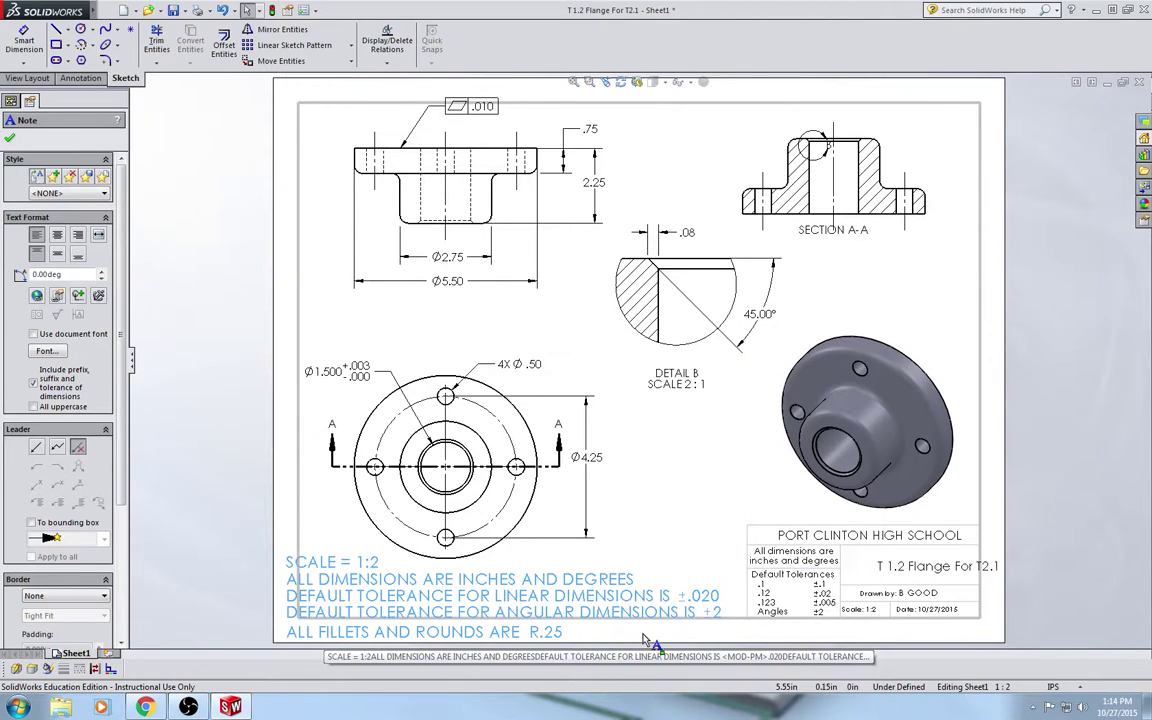
Delete the scale, units and default tolerance lines from the general note and reposition the remaining fillets and rounds note beside the title block
double_click(507, 598)
click(708, 615)
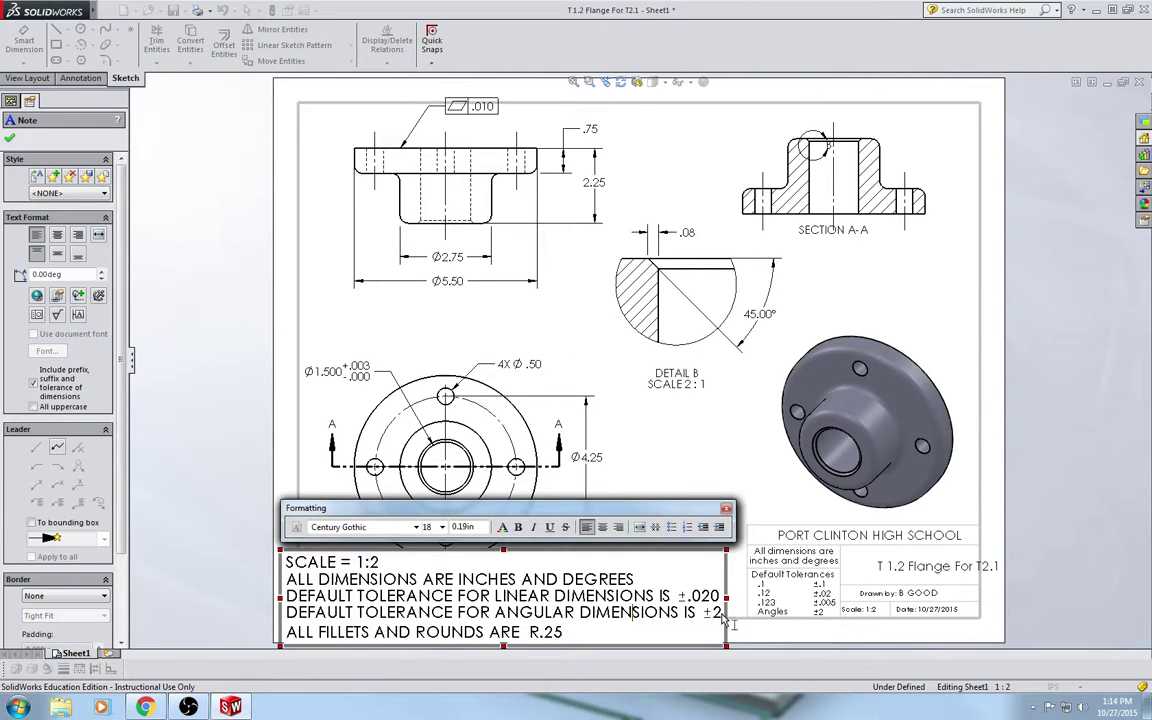
drag(731, 624, 302, 561)
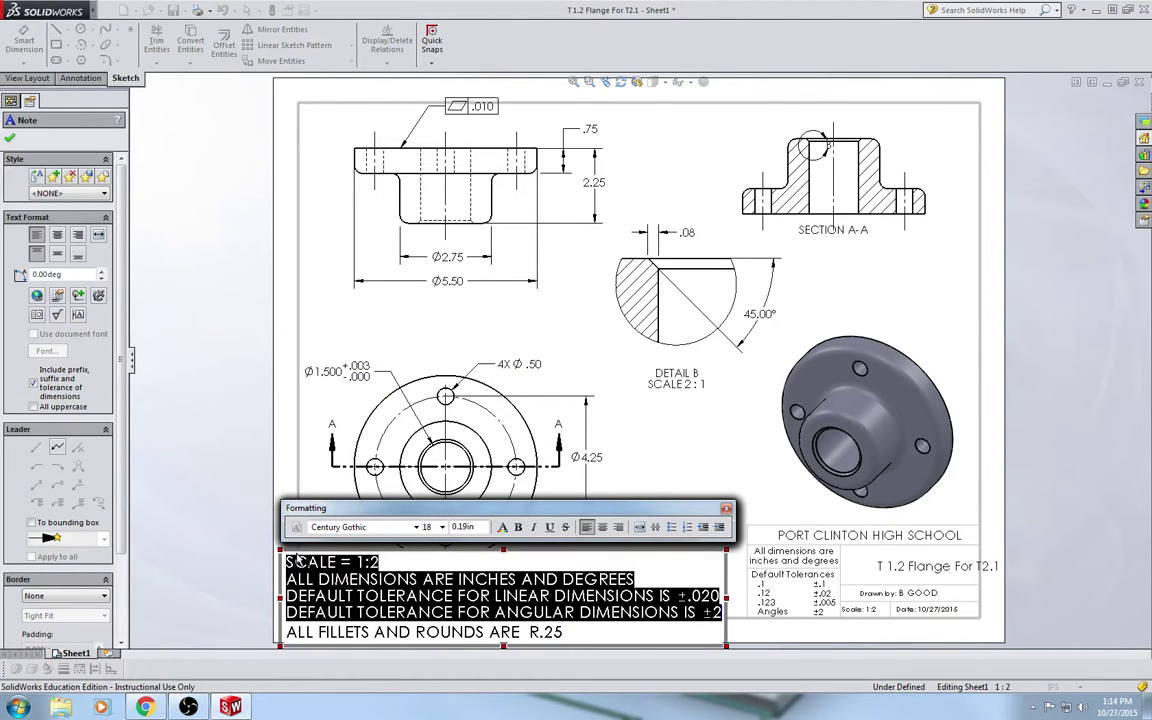
key(Delete)
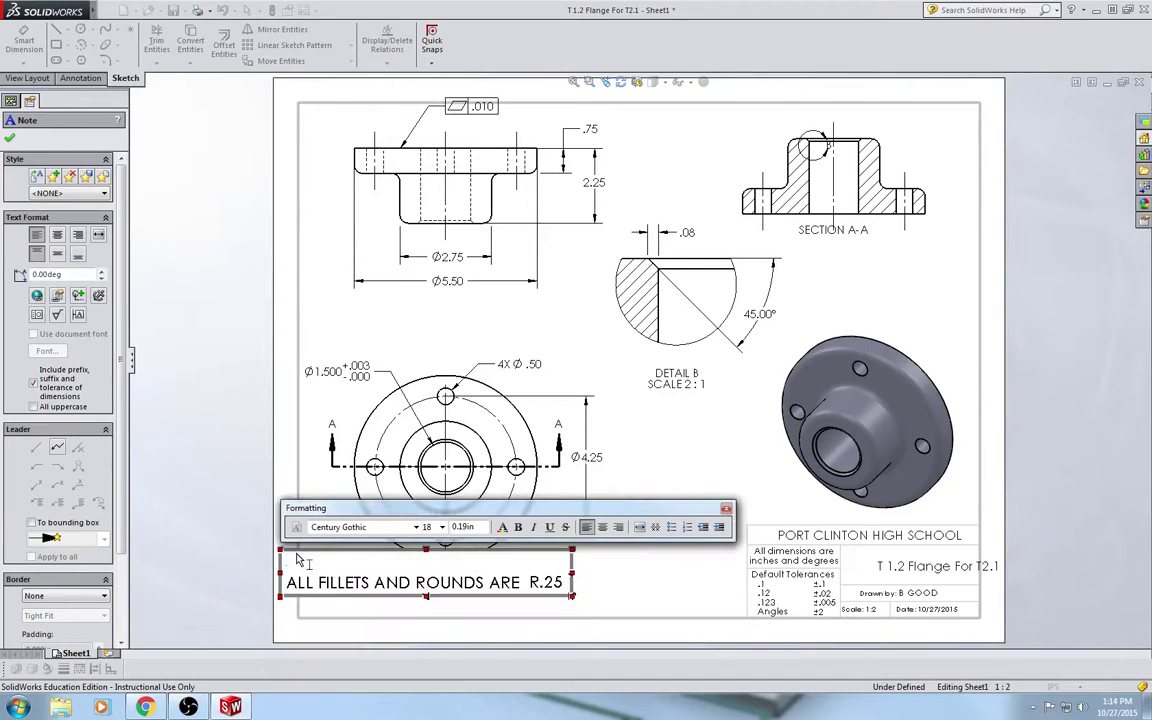
key(Delete)
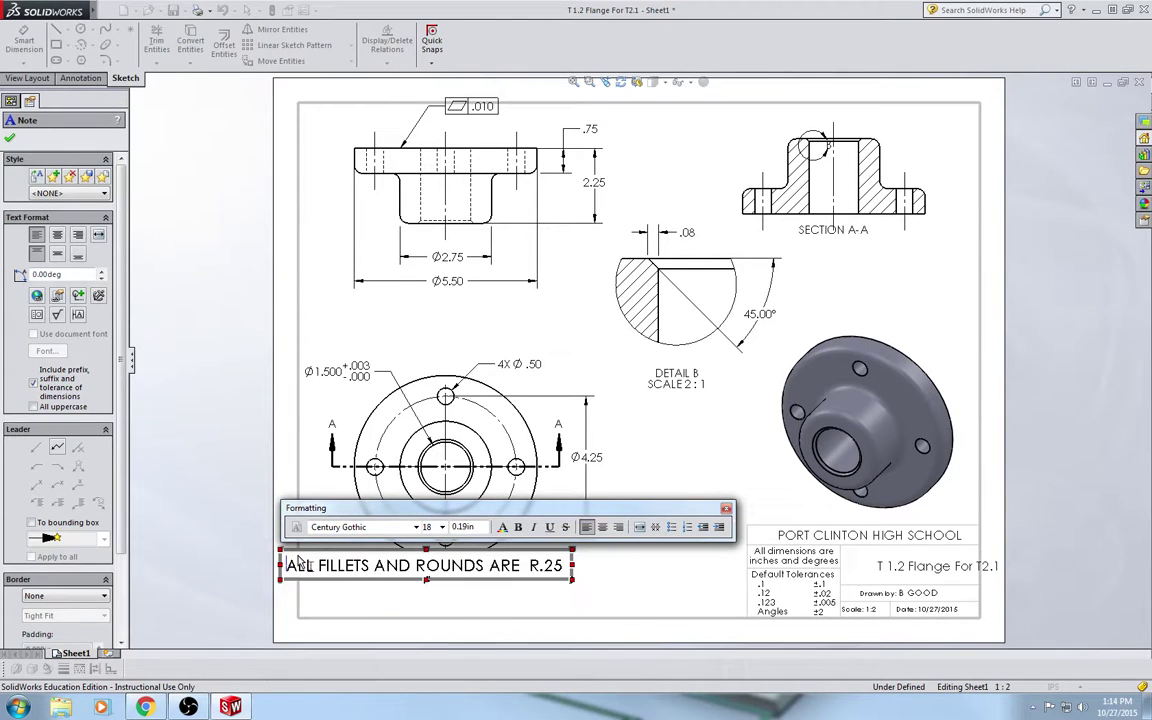
click(402, 613)
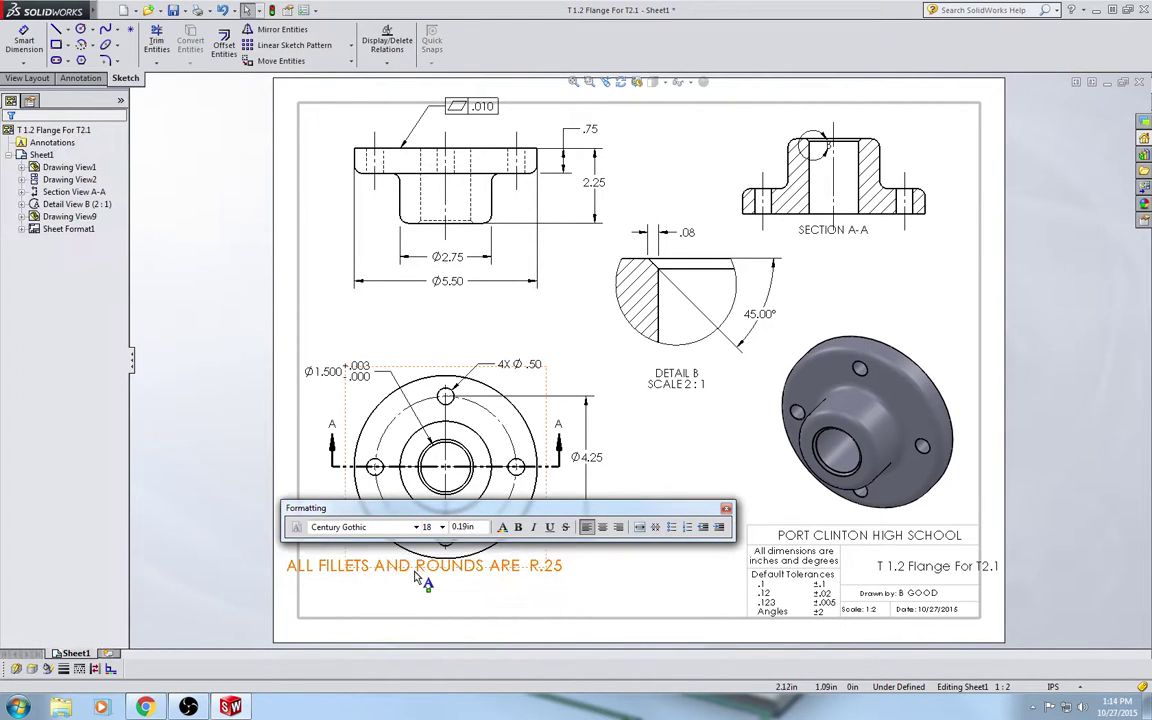
drag(419, 574, 500, 592)
click(608, 423)
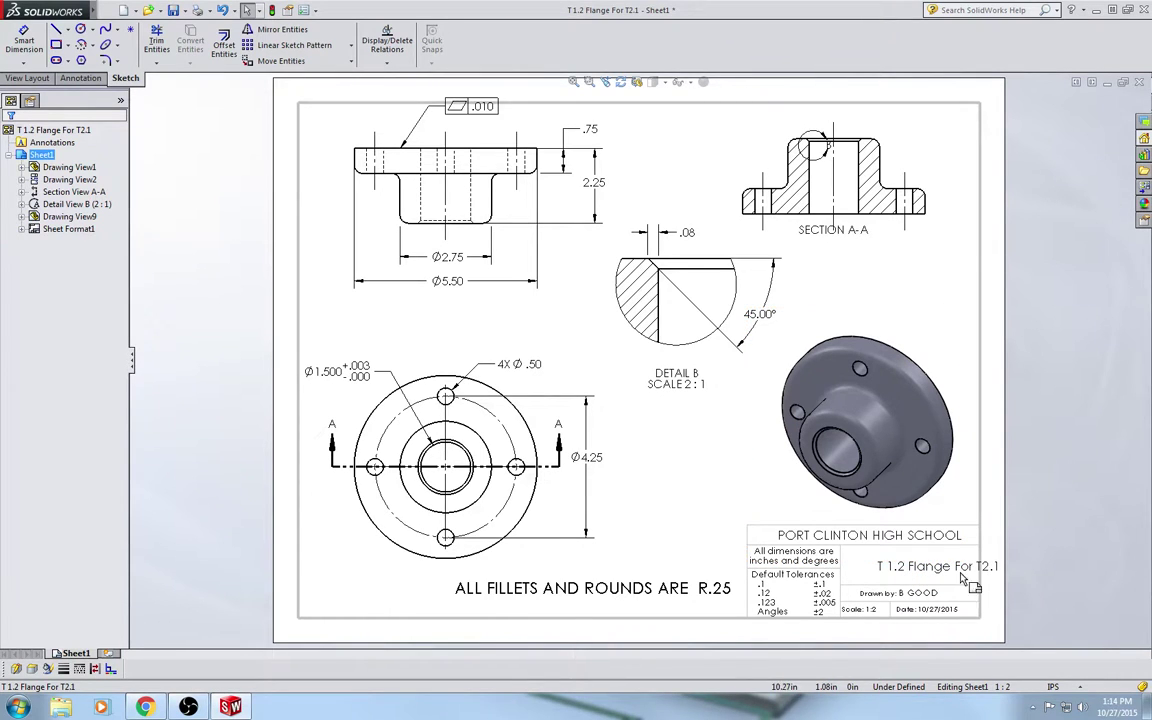
Switch to editing the sheet format and move the drawing title note inside its title block cell
right_click(688, 488)
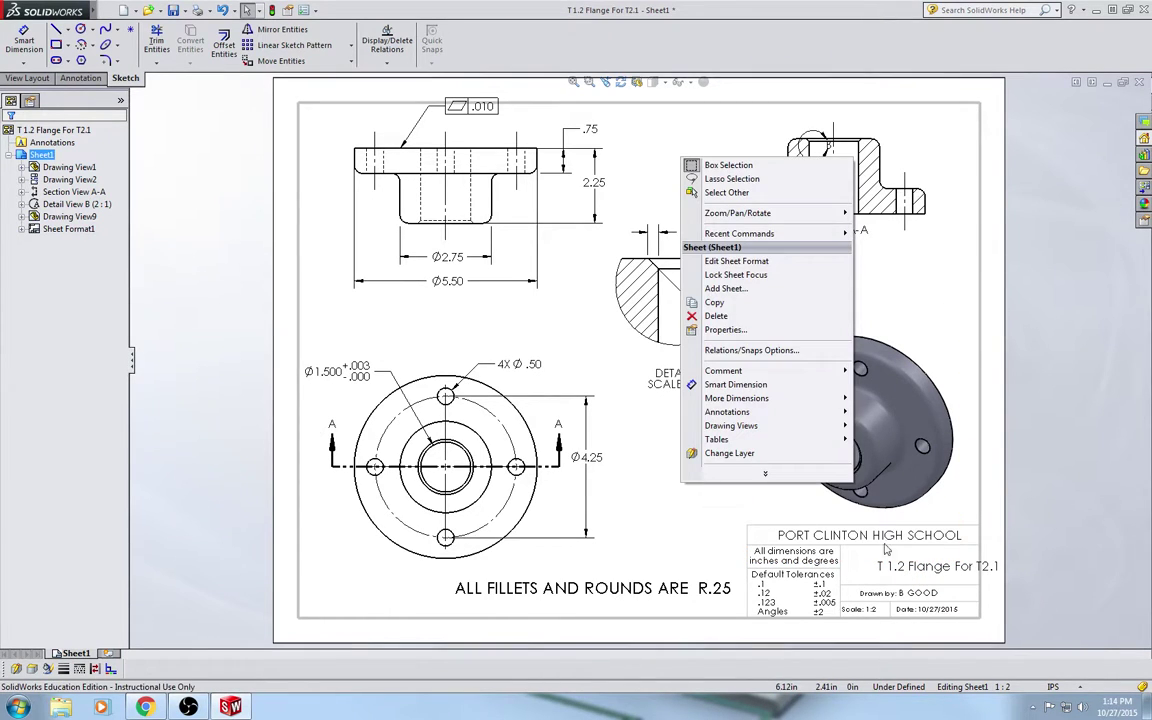
click(737, 261)
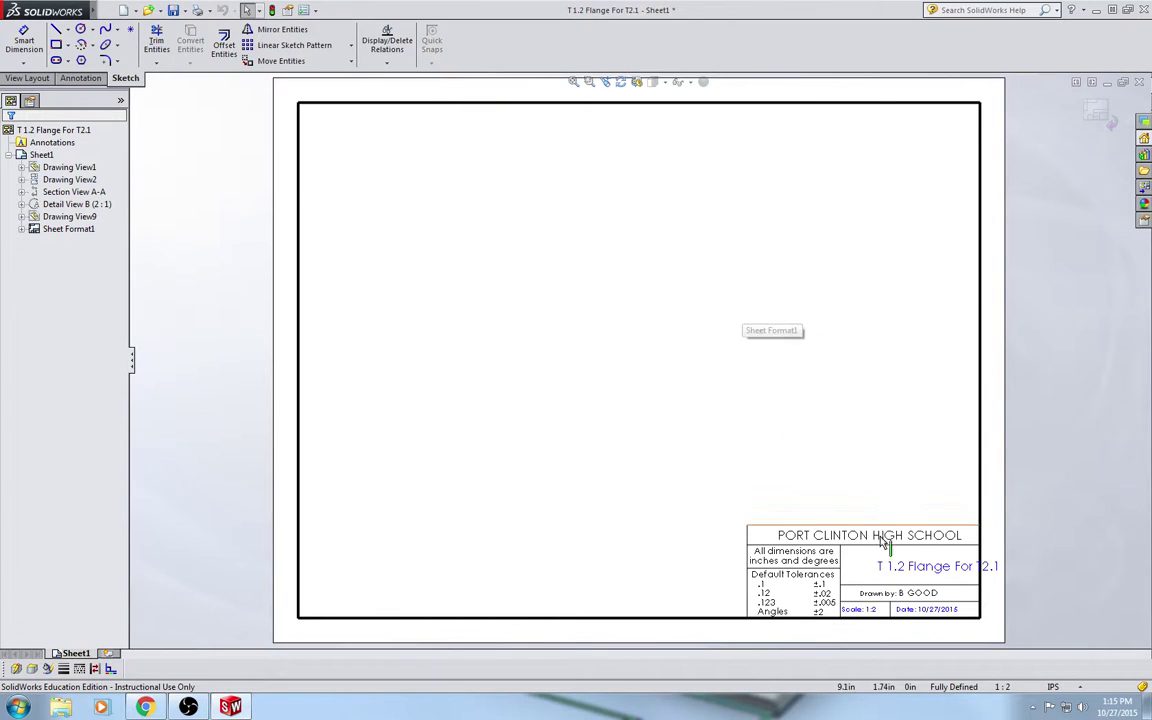
drag(910, 575, 877, 572)
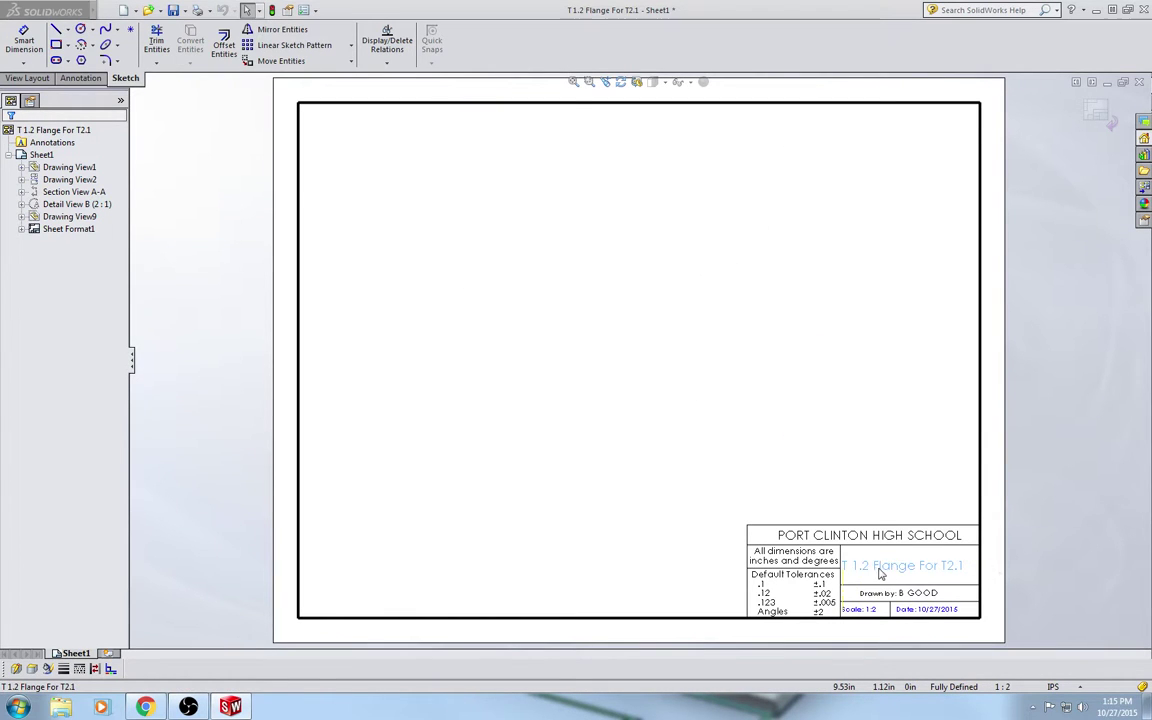
Replace the text of the title note in the title block with T2.2 FLANGE
double_click(882, 572)
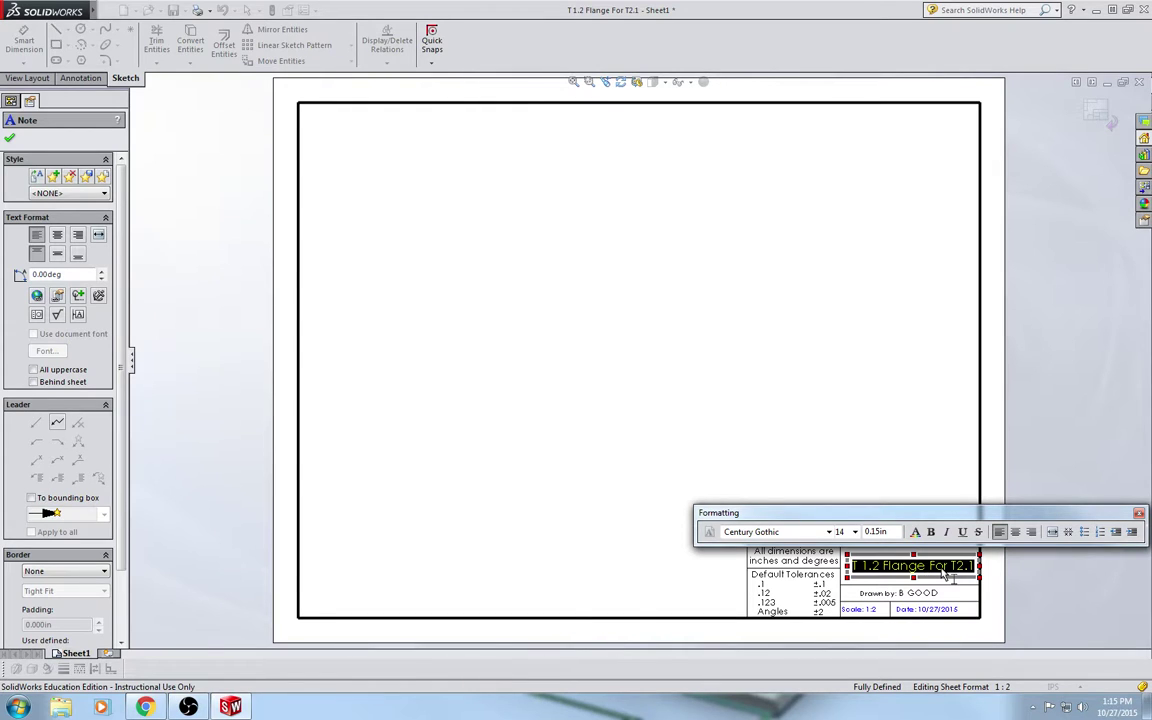
text(T2.)
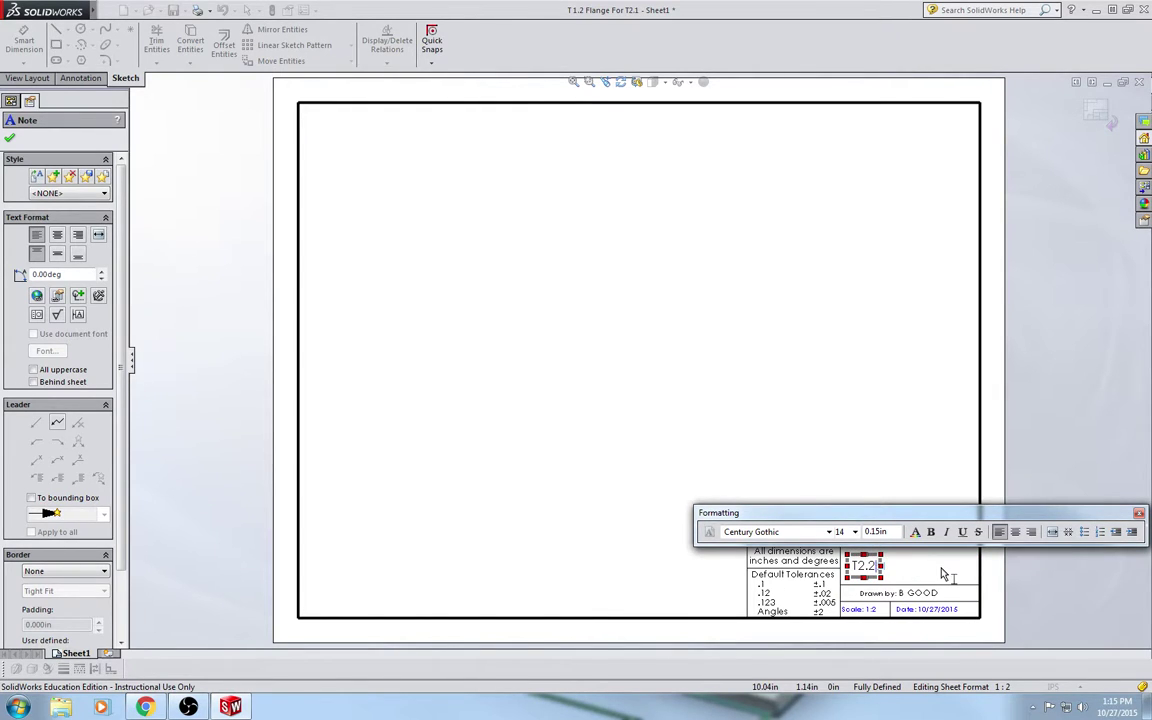
text(2 Flange)
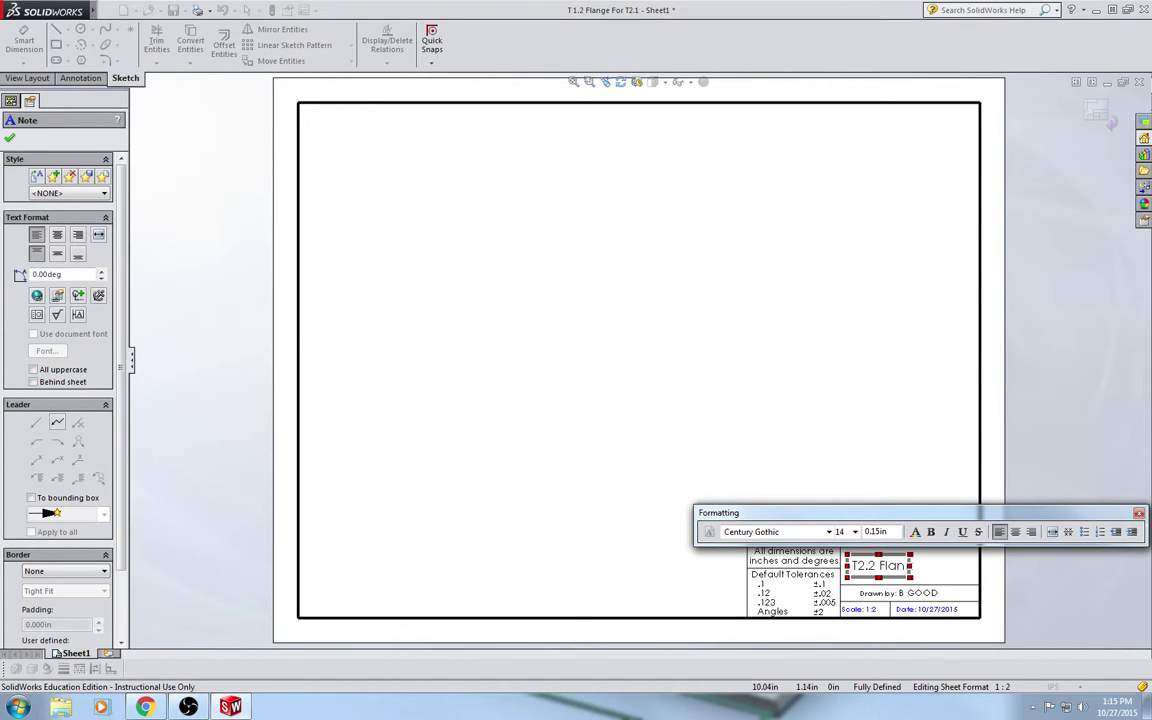
key(BackSpace)
key(BackSpace)
key(BackSpace)
key(BackSpace)
key(BackSpace)
text(LANGE)
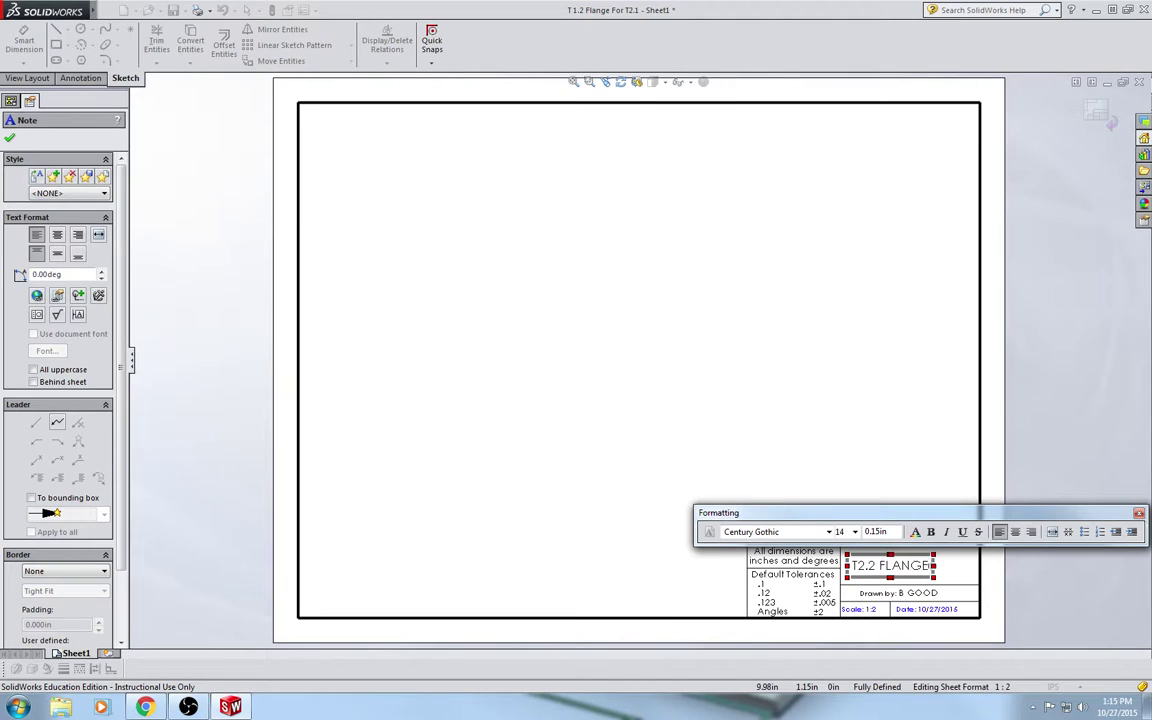
click(830, 402)
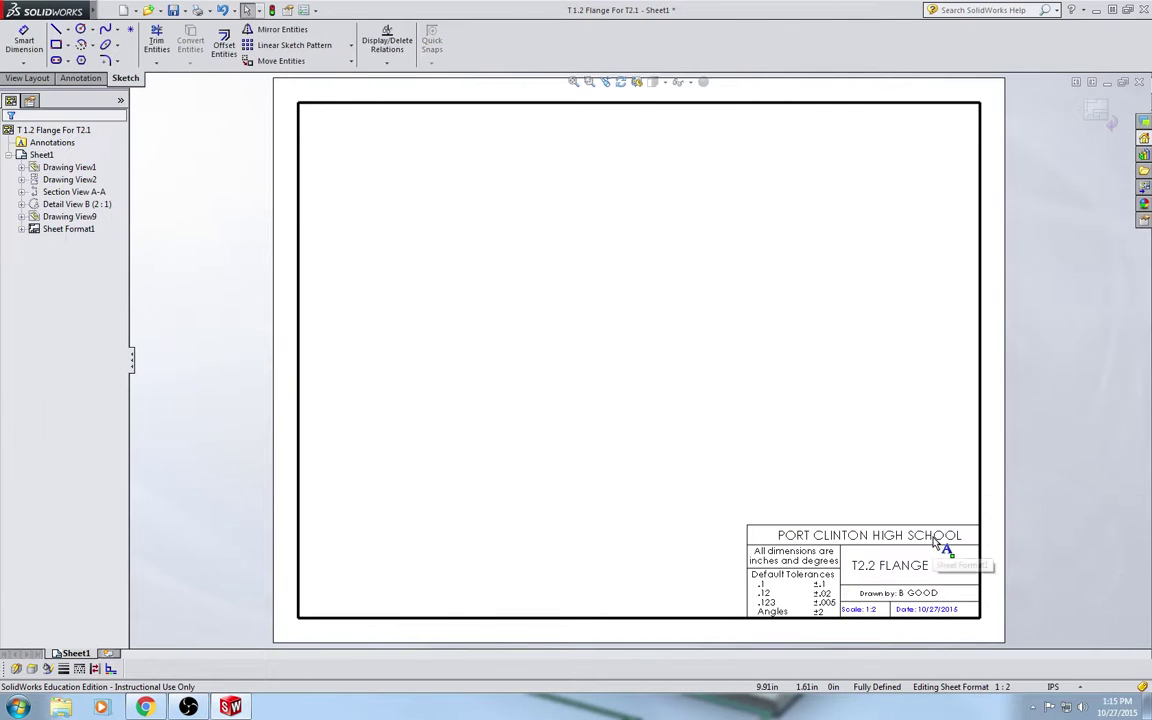
Center the T2.2 FLANGE note within its title block cell and return to editing the sheet
drag(895, 572, 917, 576)
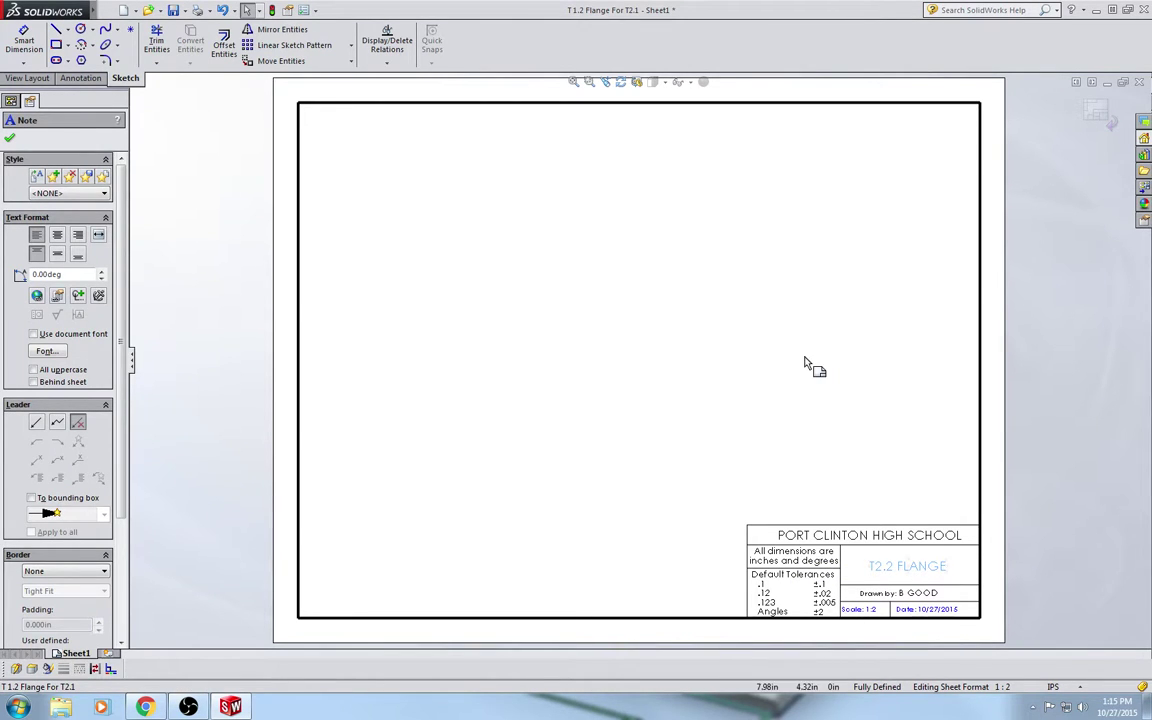
click(813, 368)
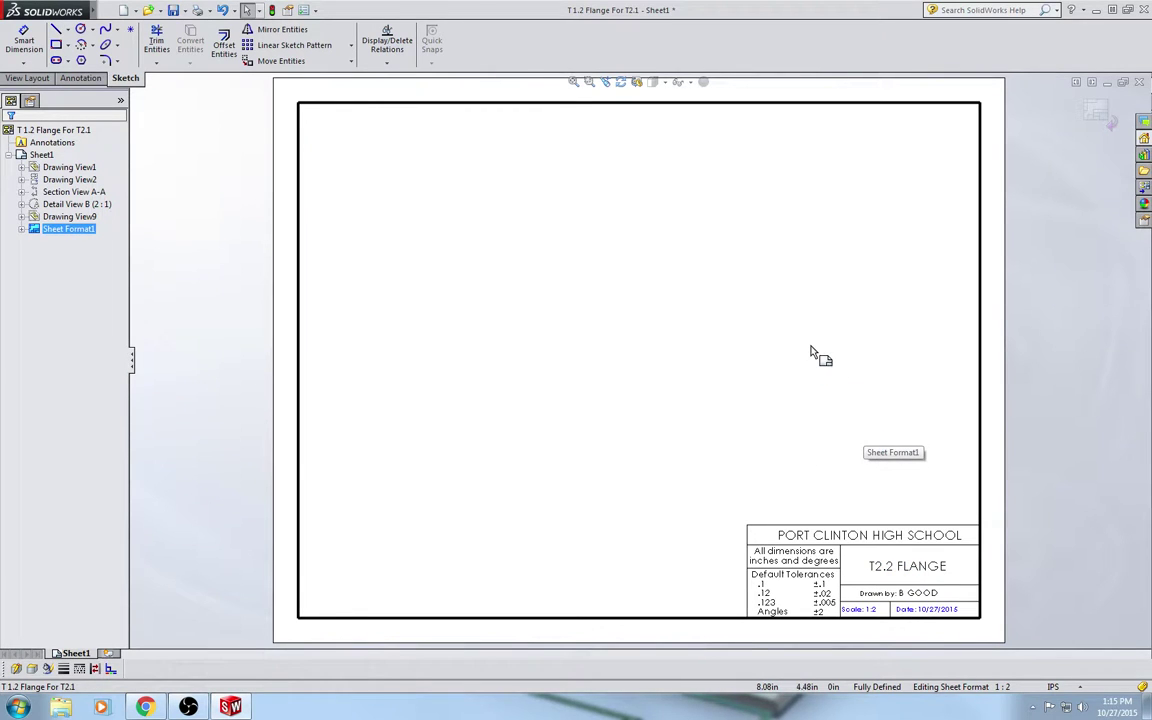
right_click(737, 345)
key(Escape)
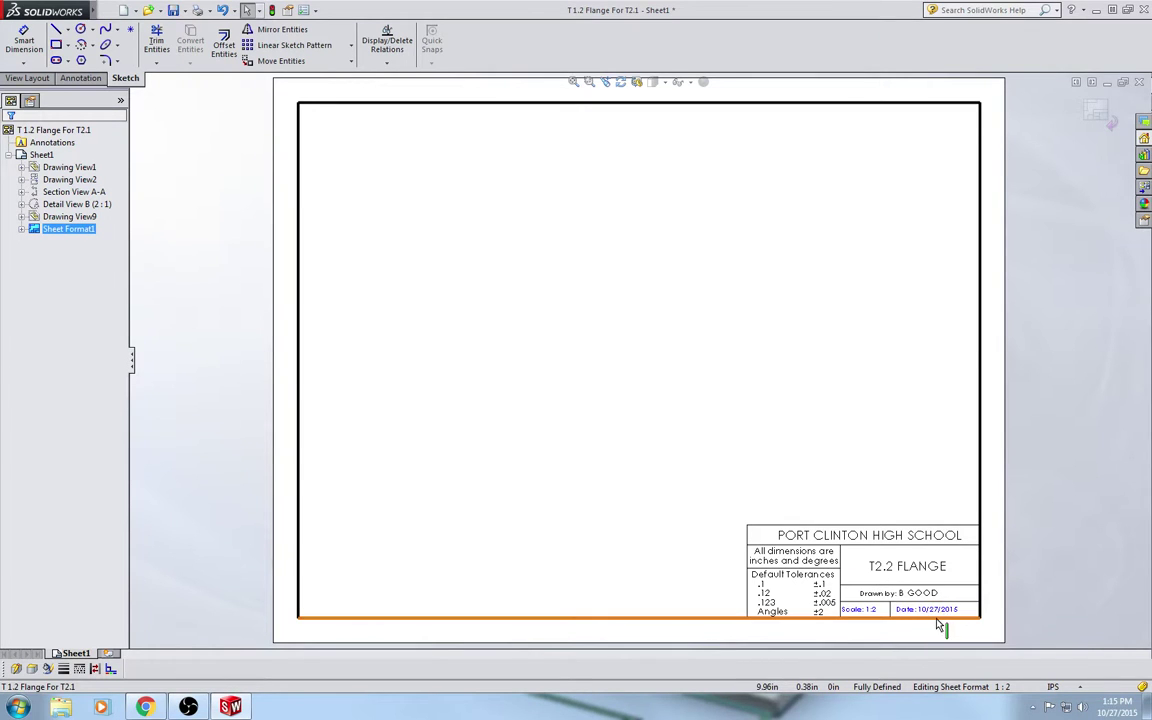
right_click(776, 350)
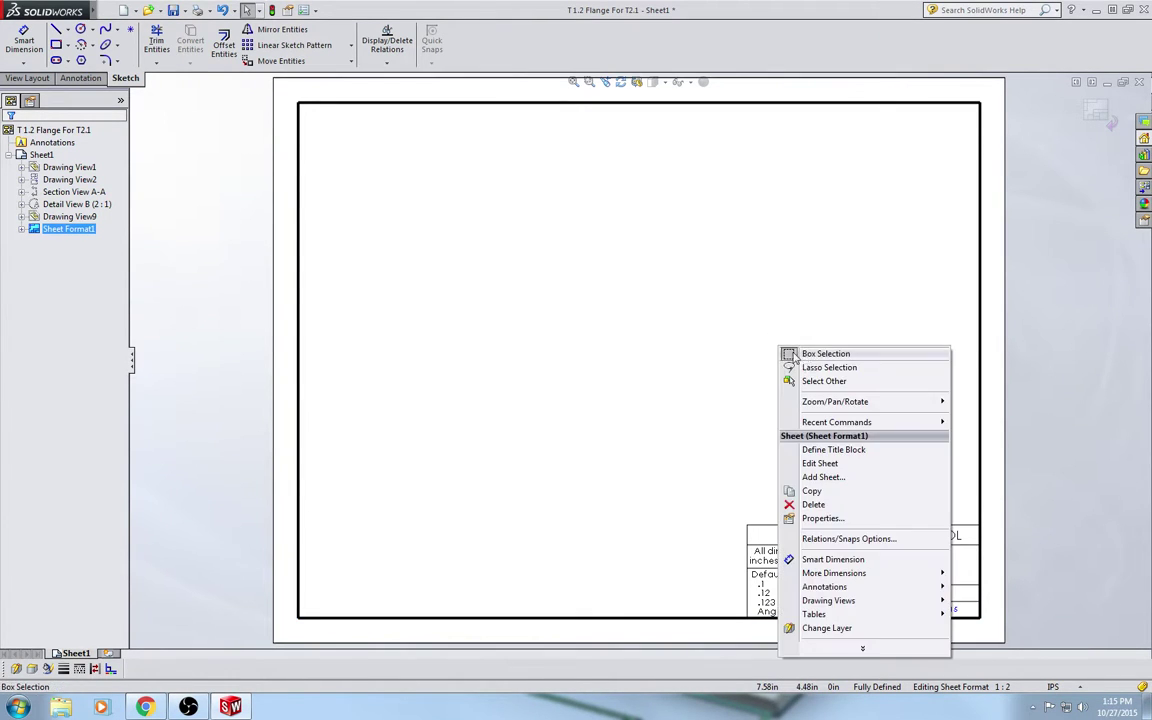
click(820, 464)
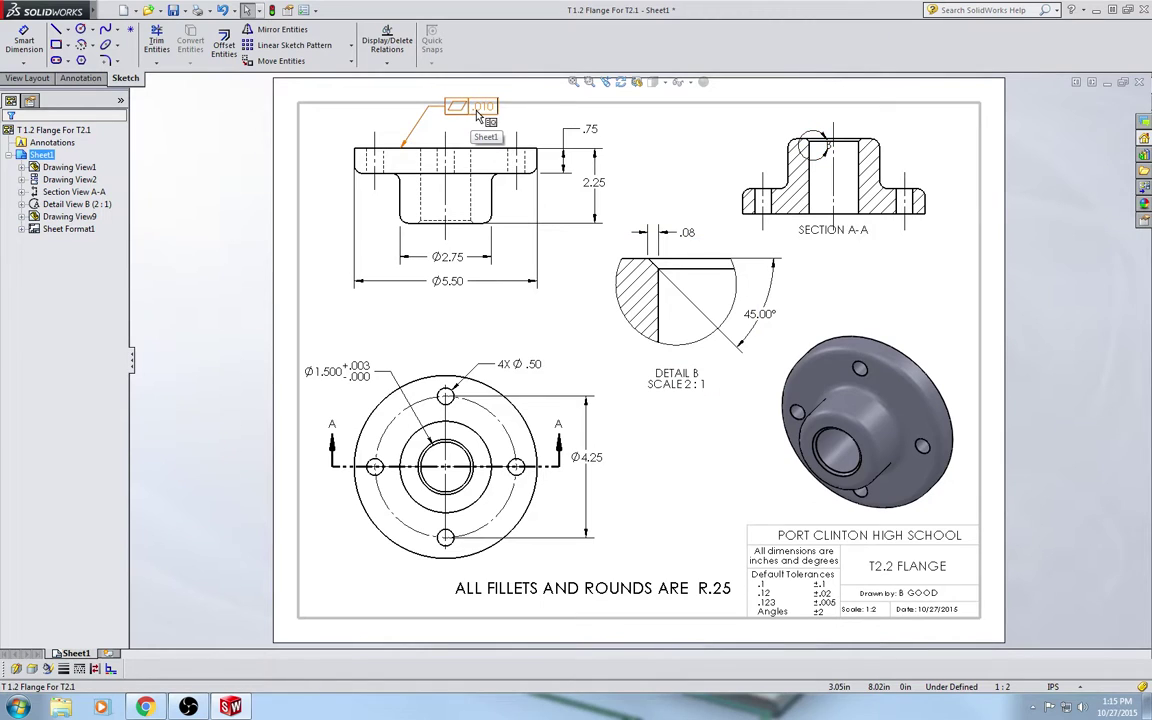
Move the flatness tolerance frame away from the sheet border and bring the toleranced bore diameter dimension closer to the circular view
mouse_move(476, 117)
mouse_down()
mouse_move(484, 130)
mouse_move(484, 117)
mouse_up()
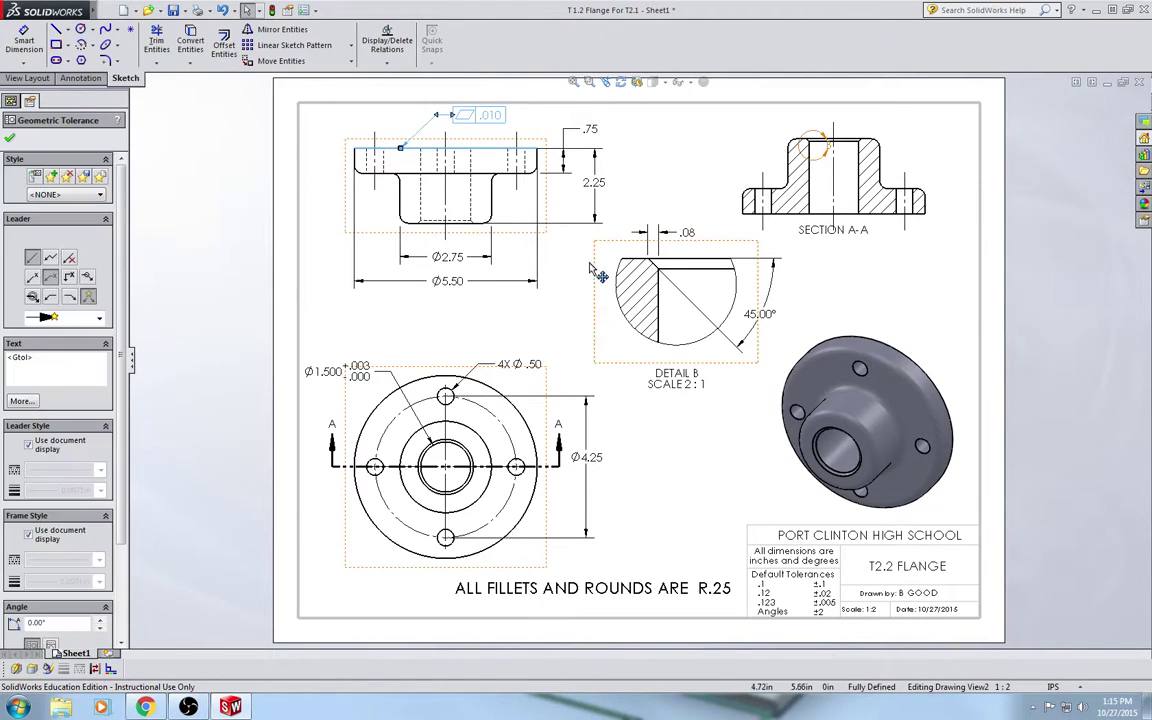
click(577, 318)
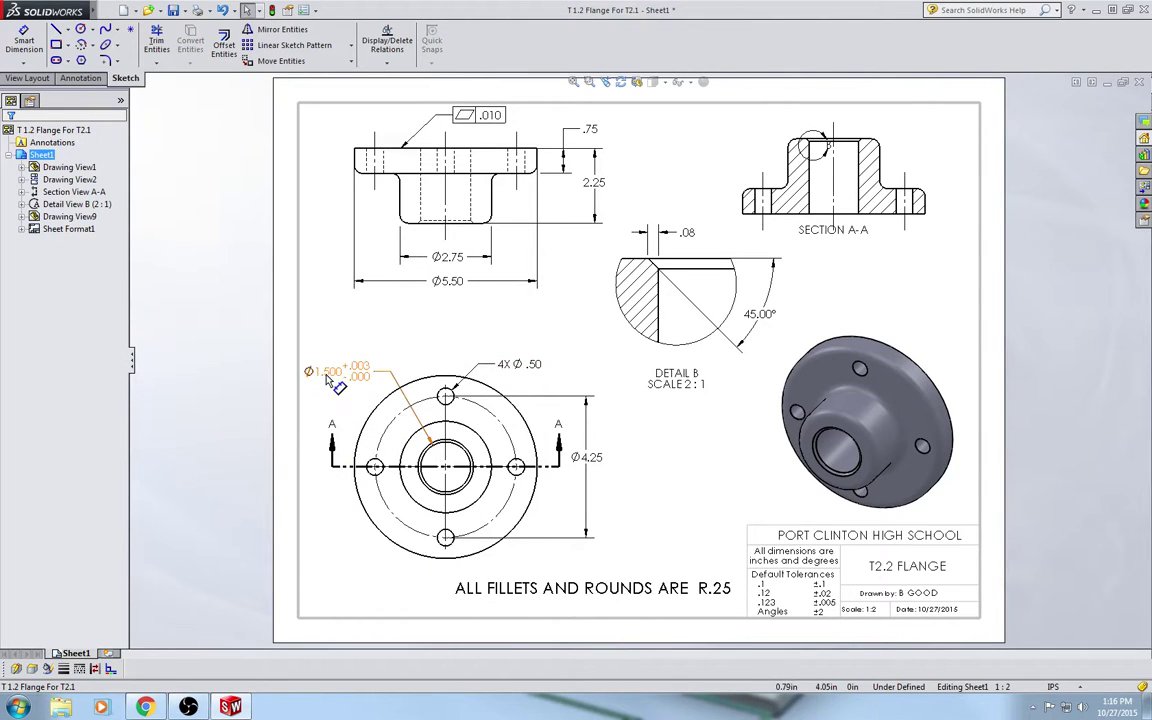
click(336, 376)
drag(336, 376, 351, 374)
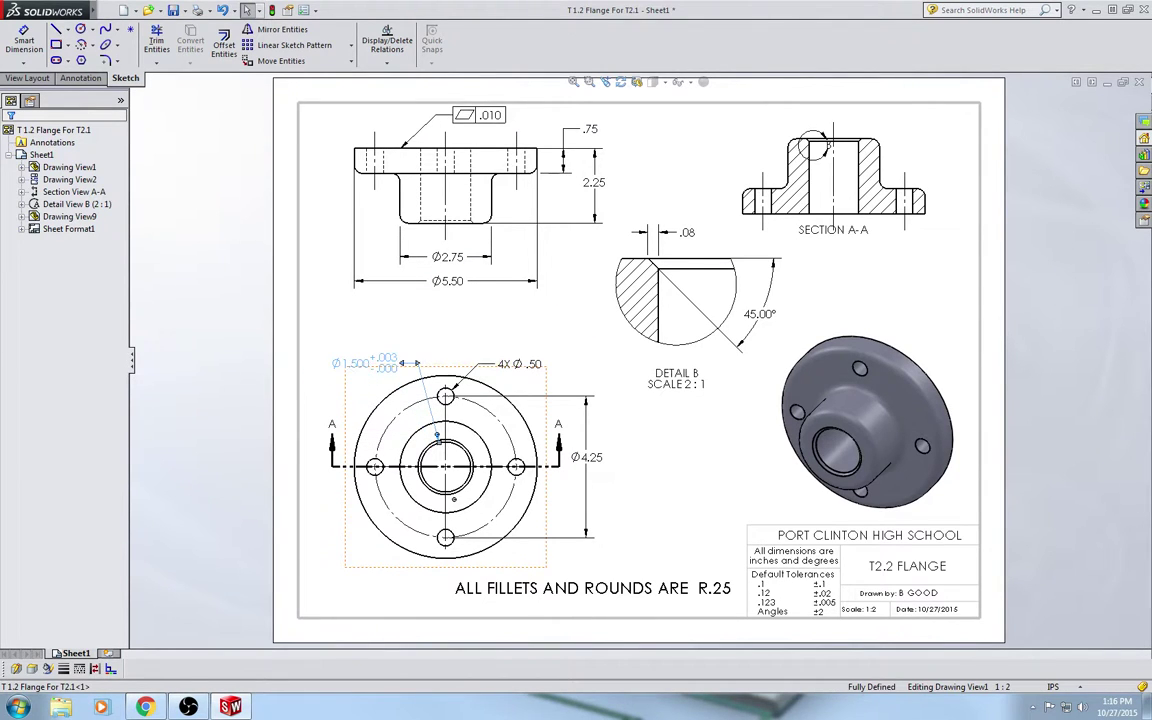
click(612, 412)
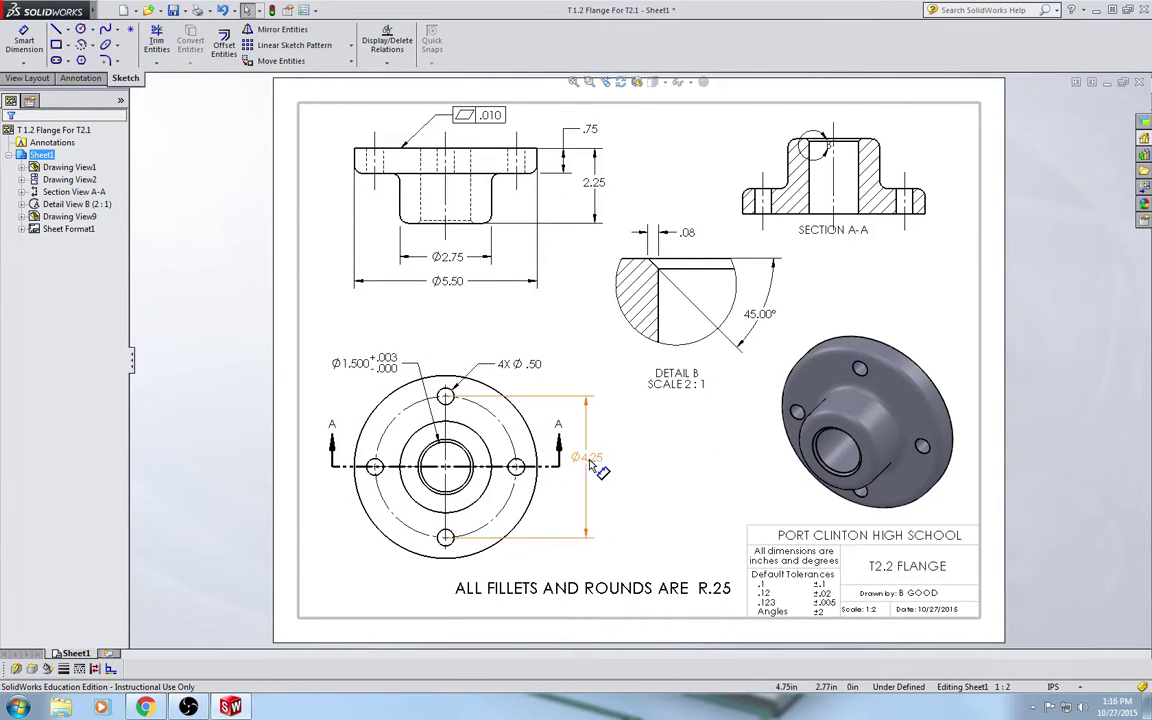
Shift Detail View B towards the dimensioned front view and raise the shaded trimetric view slightly above the title block
drag(595, 346, 578, 366)
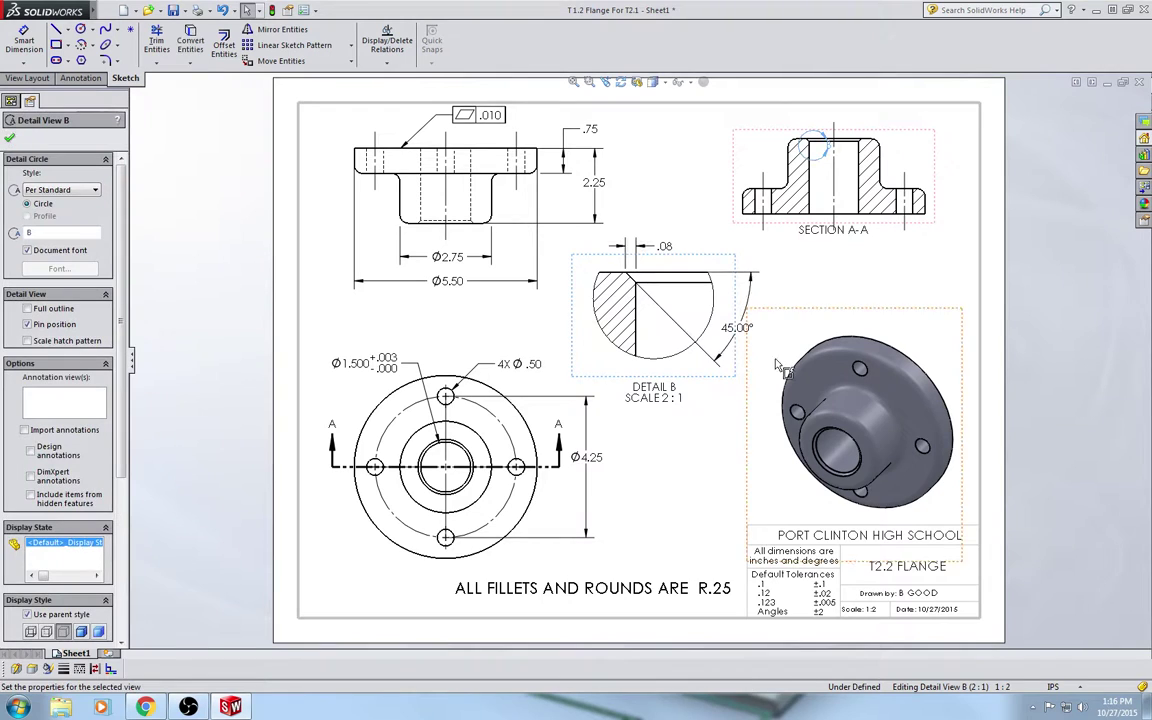
key(Up)
key(Up)
key(Up)
key(Up)
click(750, 418)
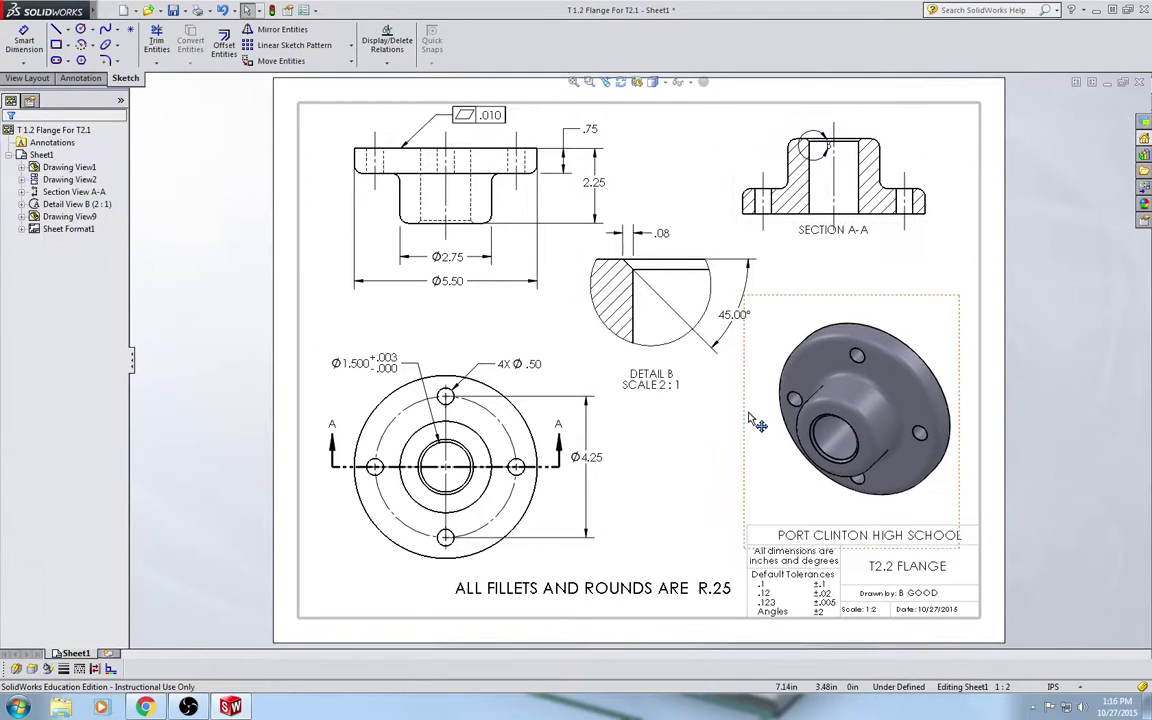
mouse_move(598, 368)
mouse_down()
mouse_move(528, 330)
mouse_move(588, 374)
mouse_up()
click(672, 477)
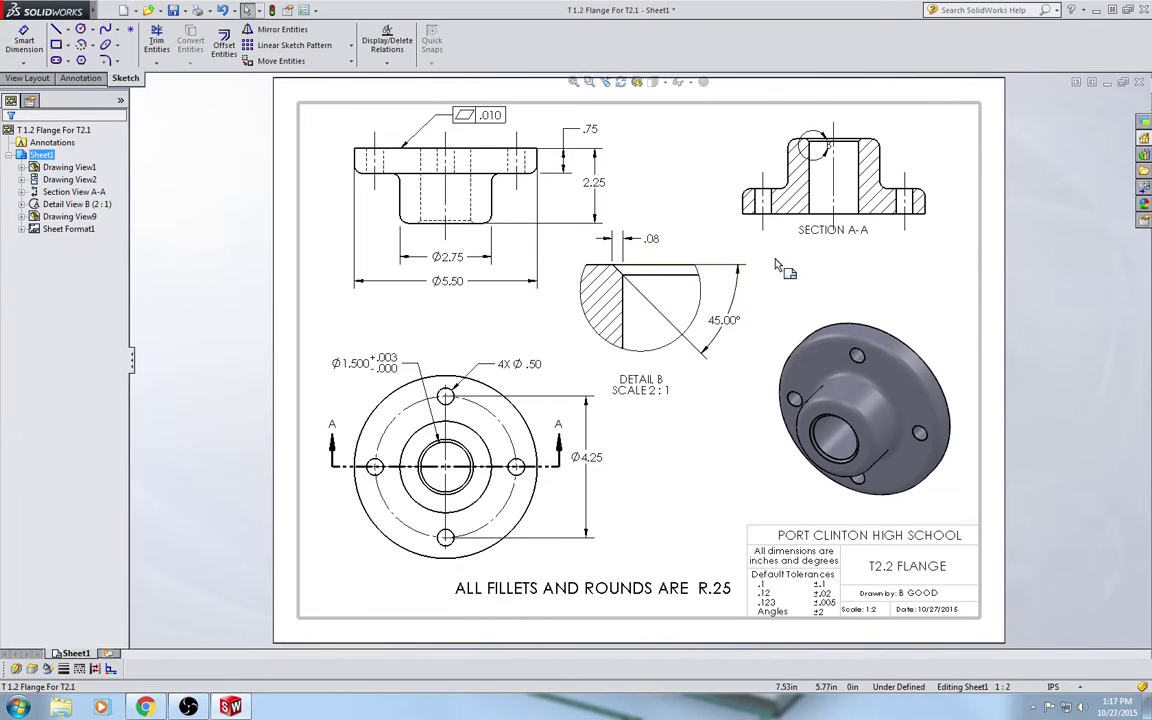
Set the unit precision of the chamfer angle dimension in Detail View B to None
click(730, 326)
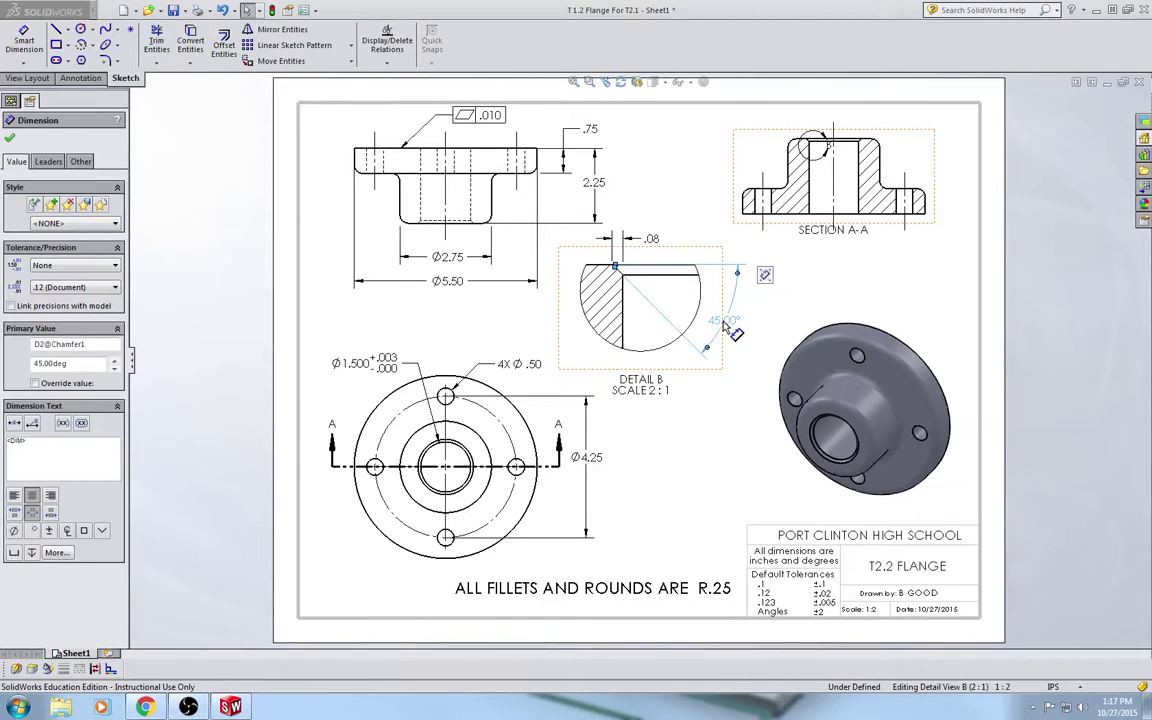
click(86, 287)
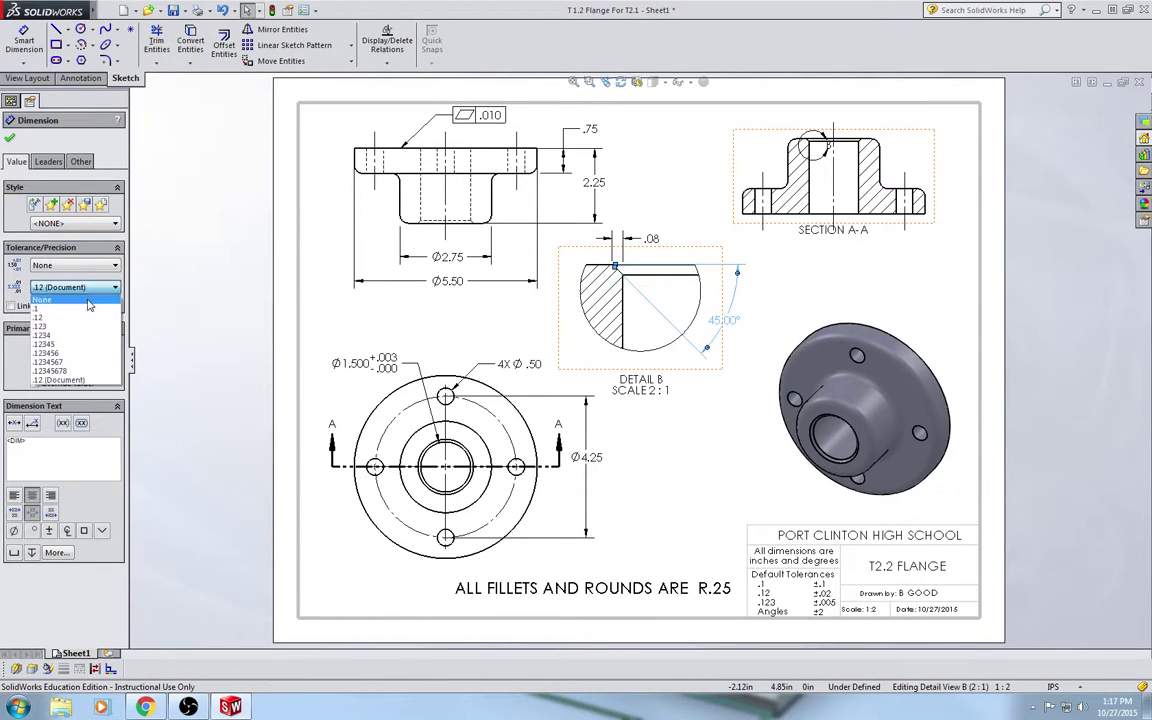
click(88, 301)
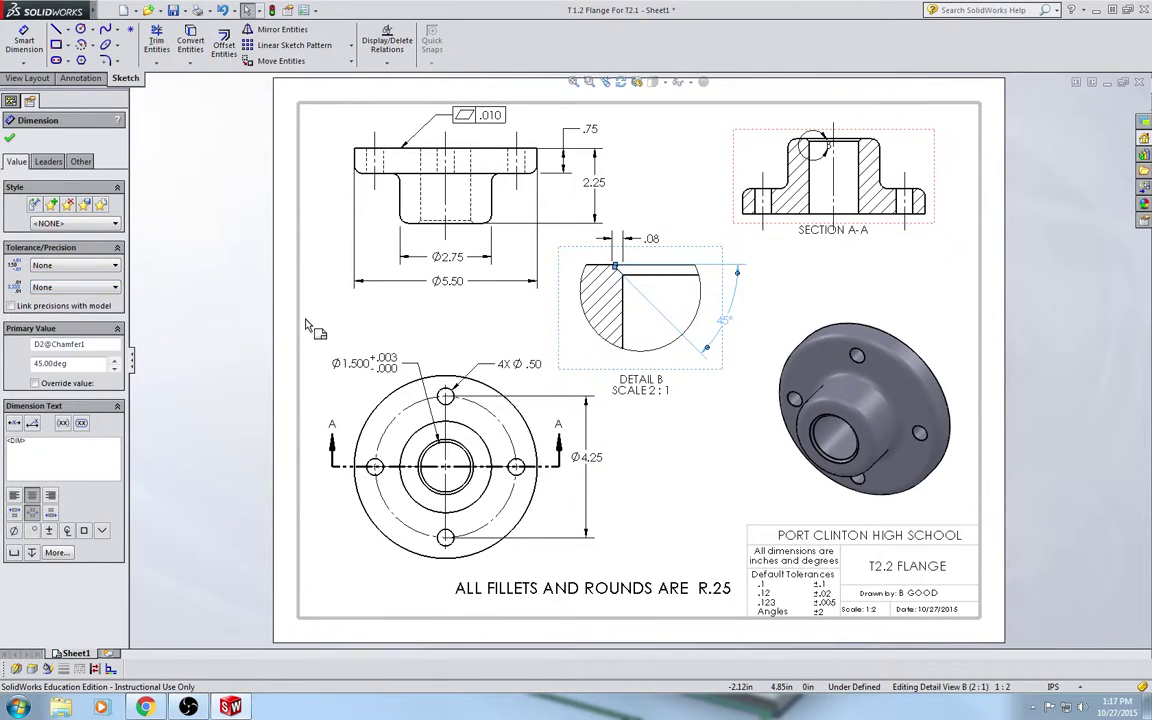
click(193, 300)
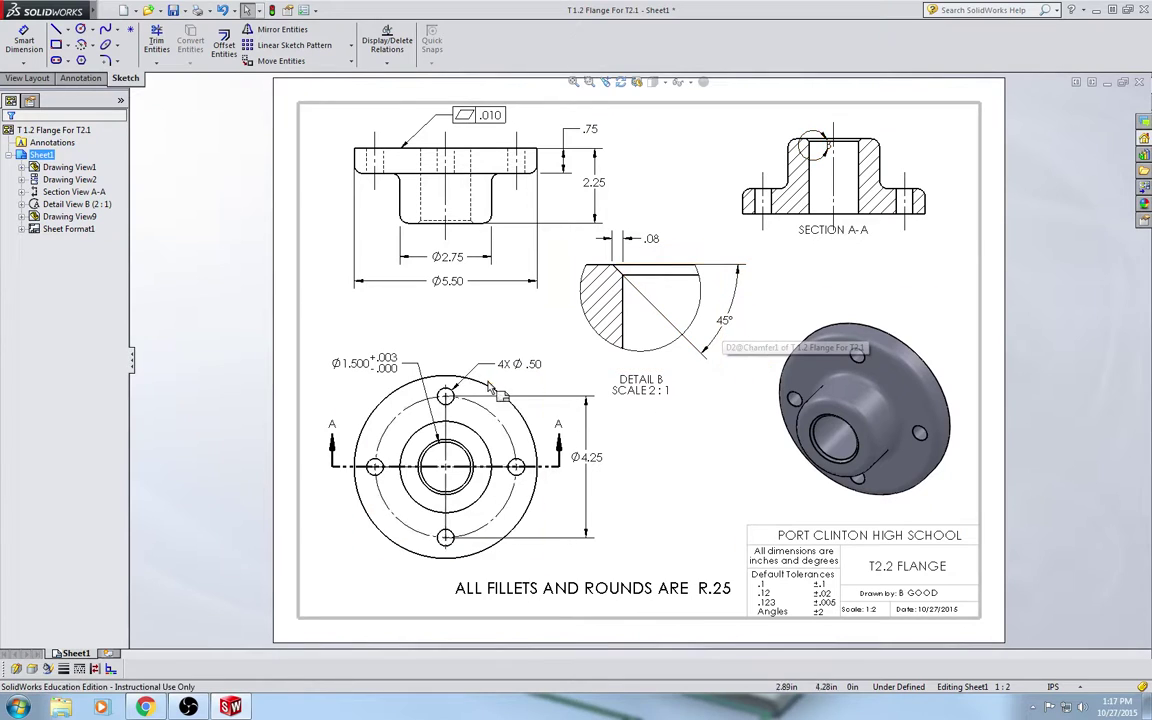
Set the decimals for angles to None in the document's unit properties
click(306, 12)
click(410, 118)
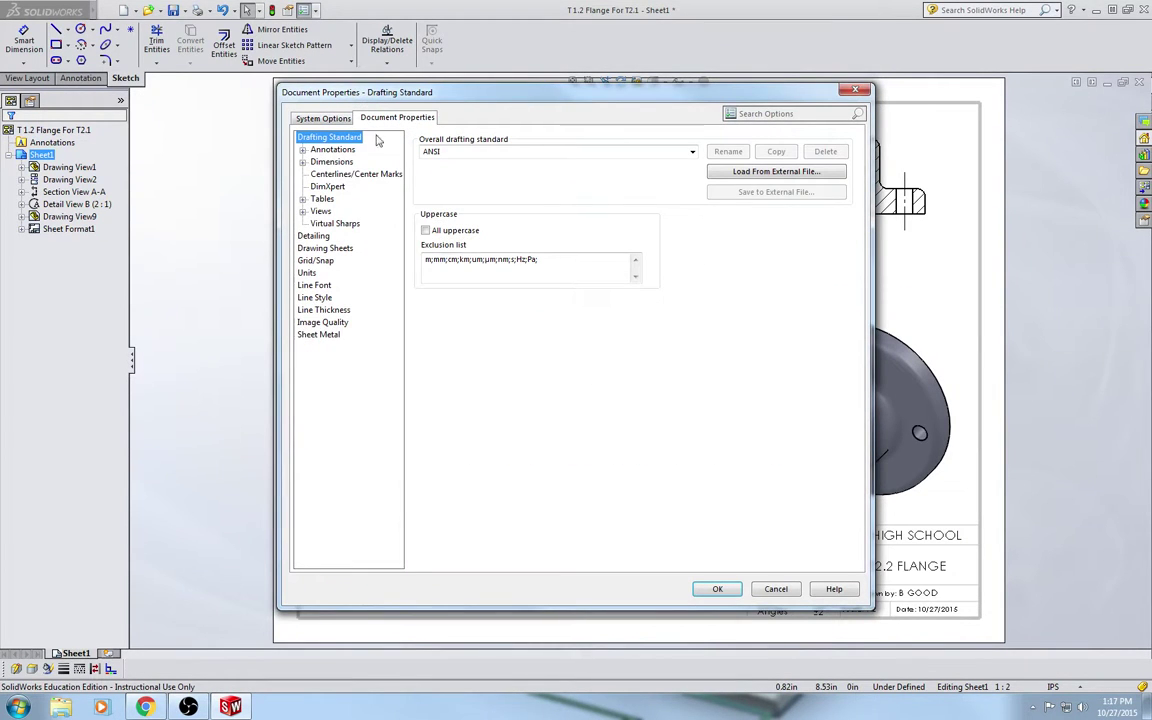
click(328, 161)
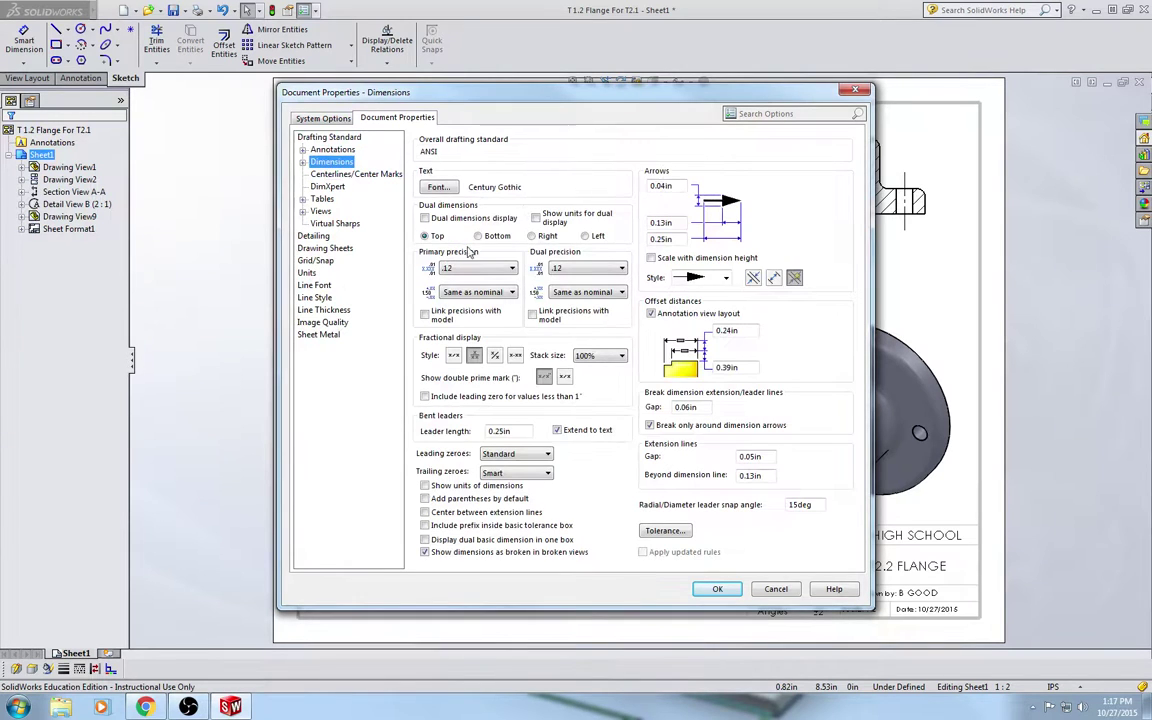
click(310, 272)
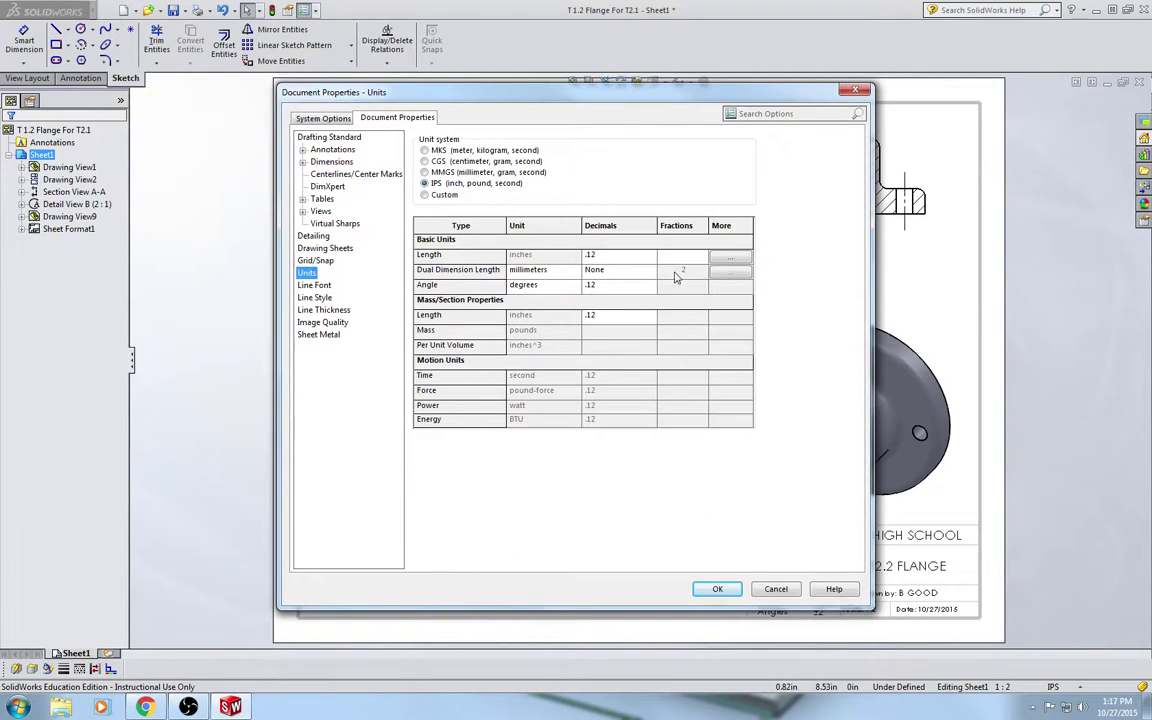
click(649, 287)
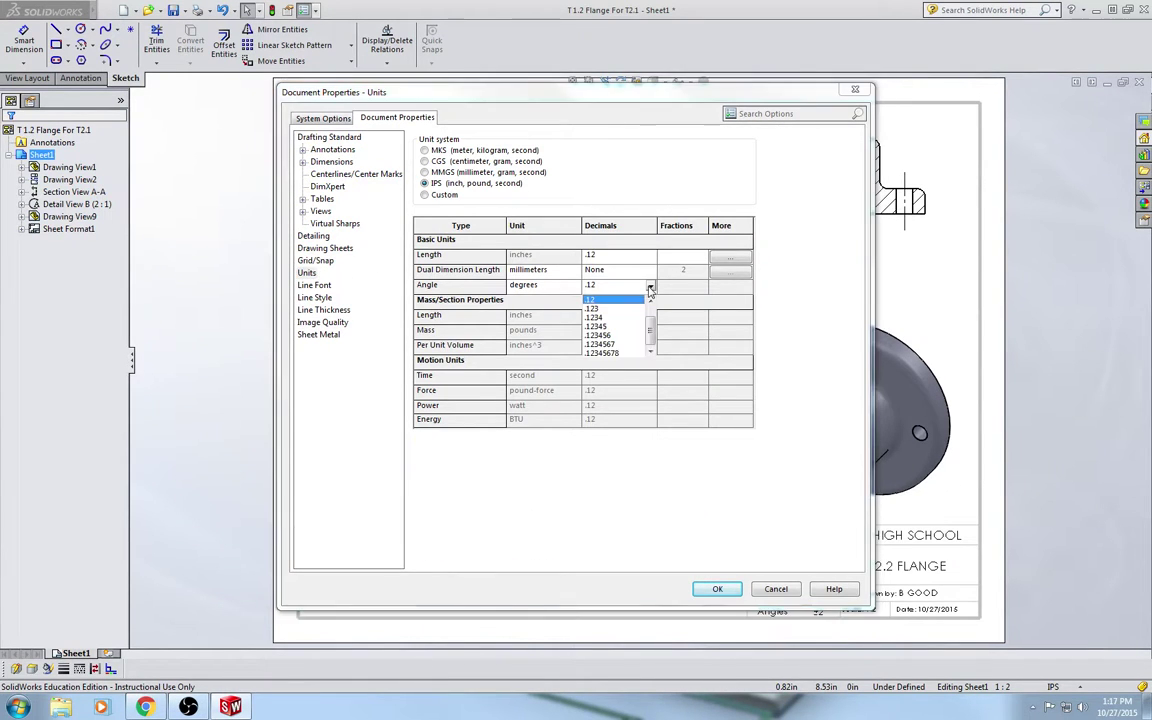
scroll(640, 305, up, 1)
click(628, 303)
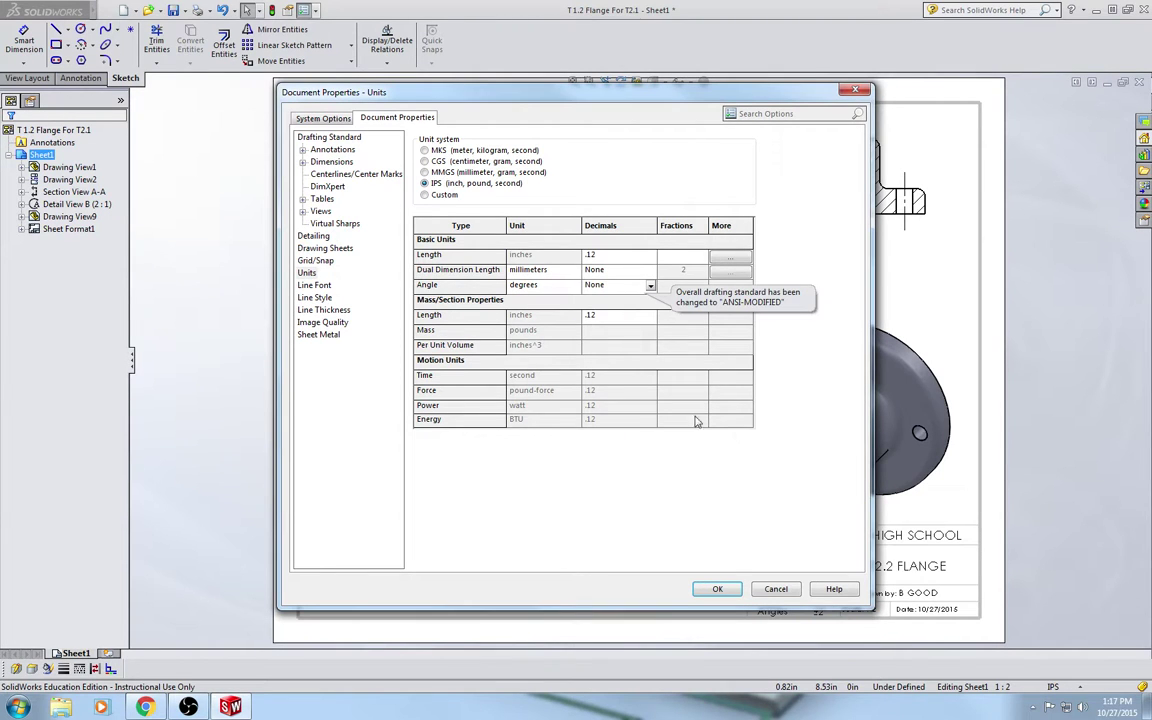
click(718, 590)
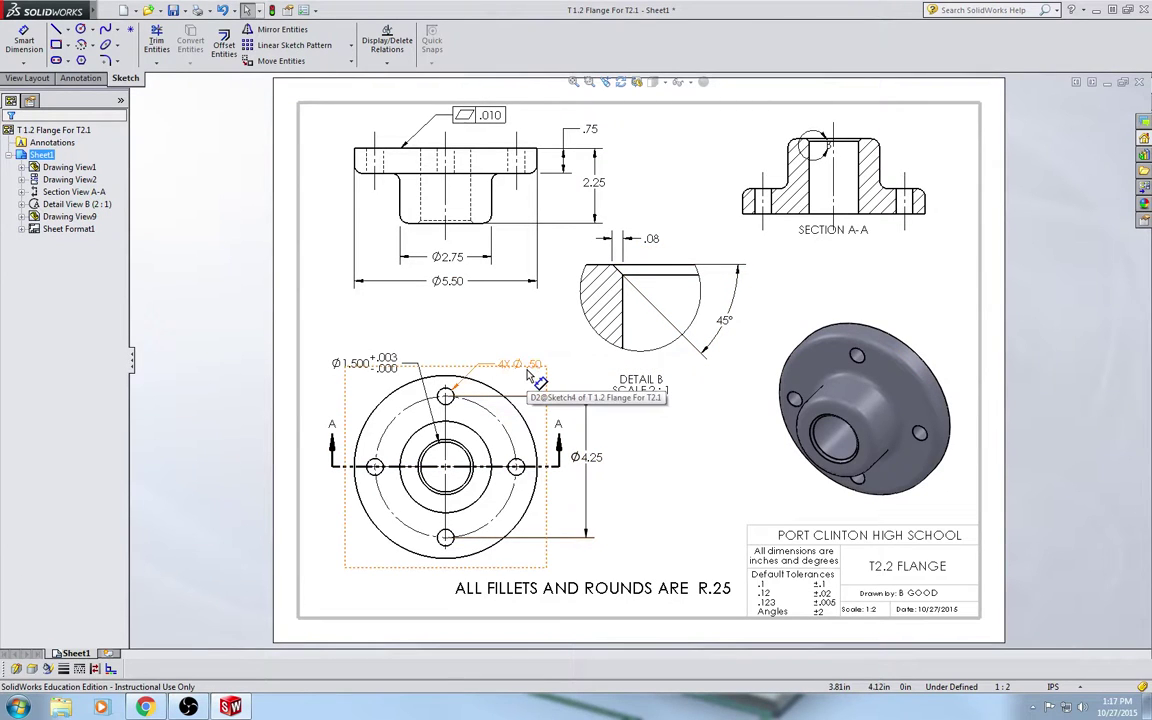
click(289, 10)
click(397, 117)
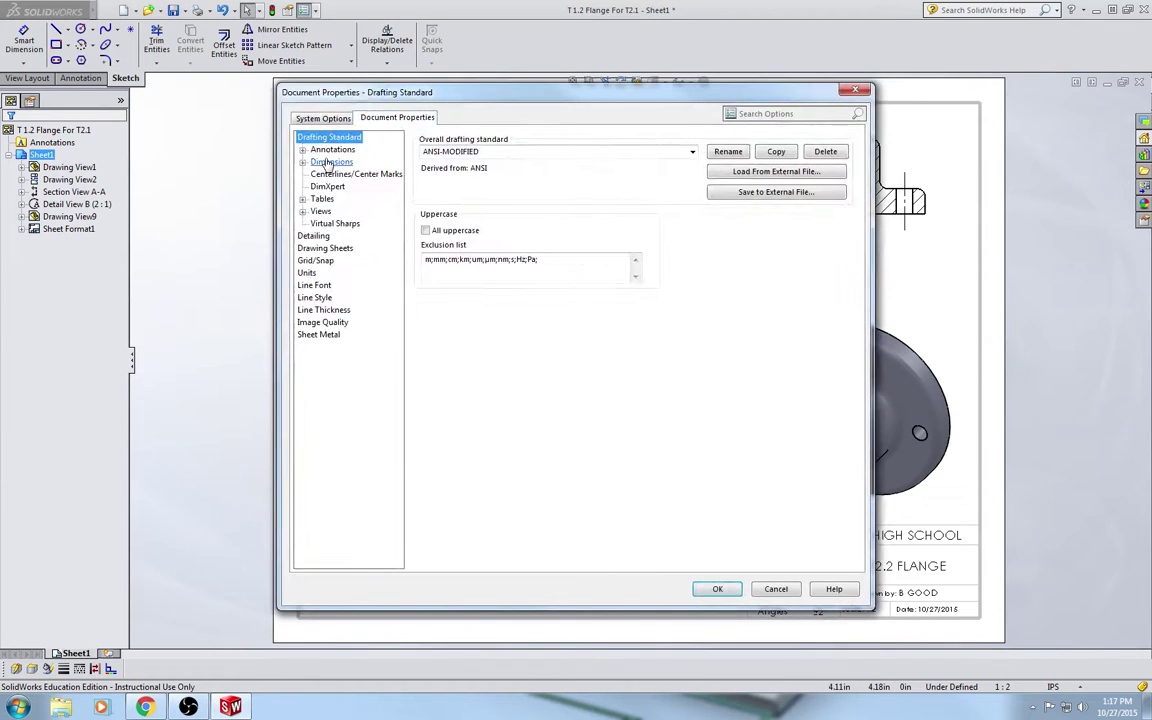
click(307, 273)
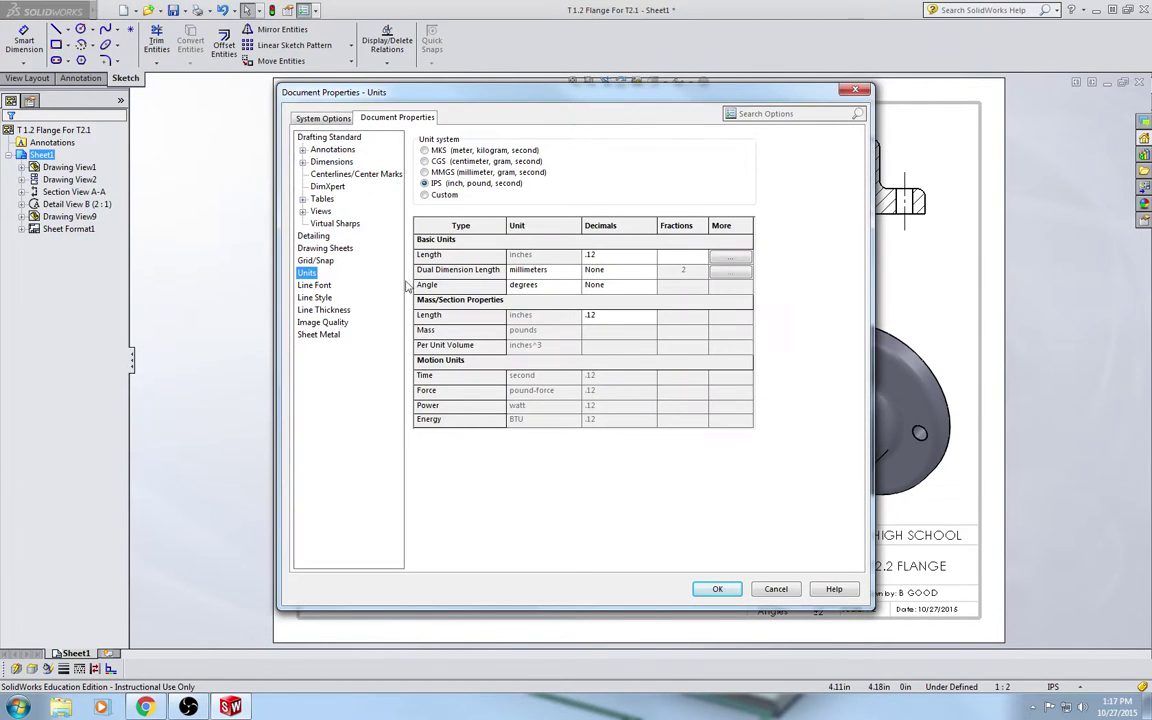
click(645, 258)
click(650, 257)
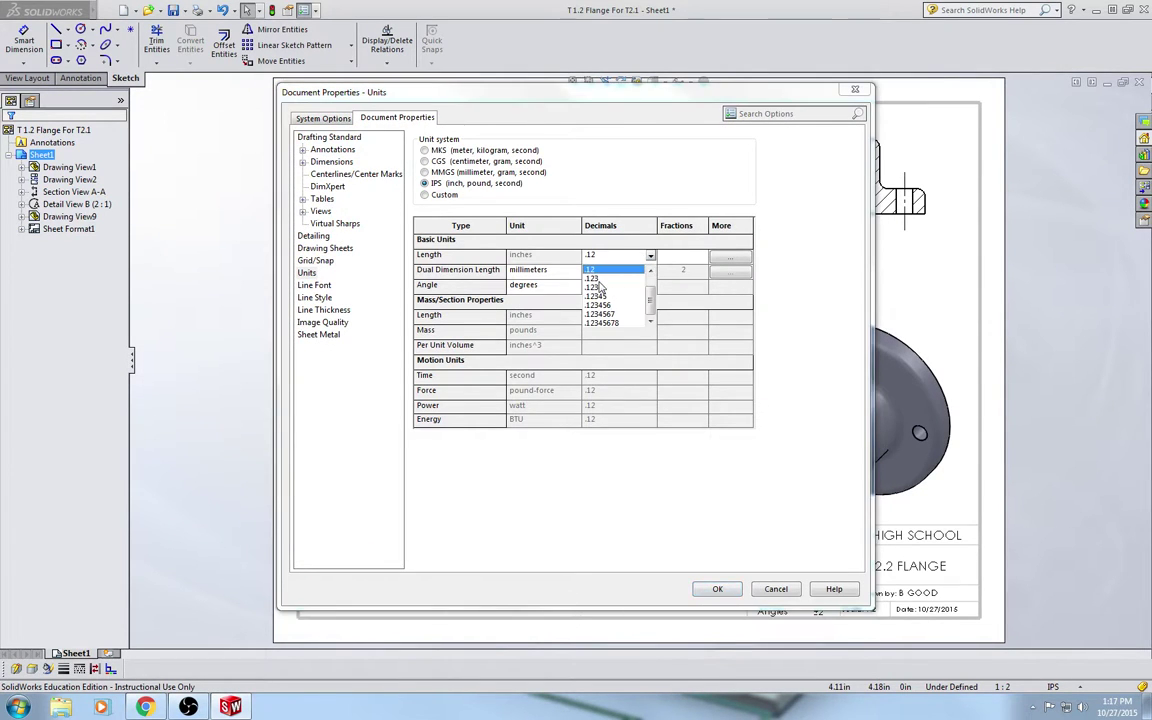
click(776, 589)
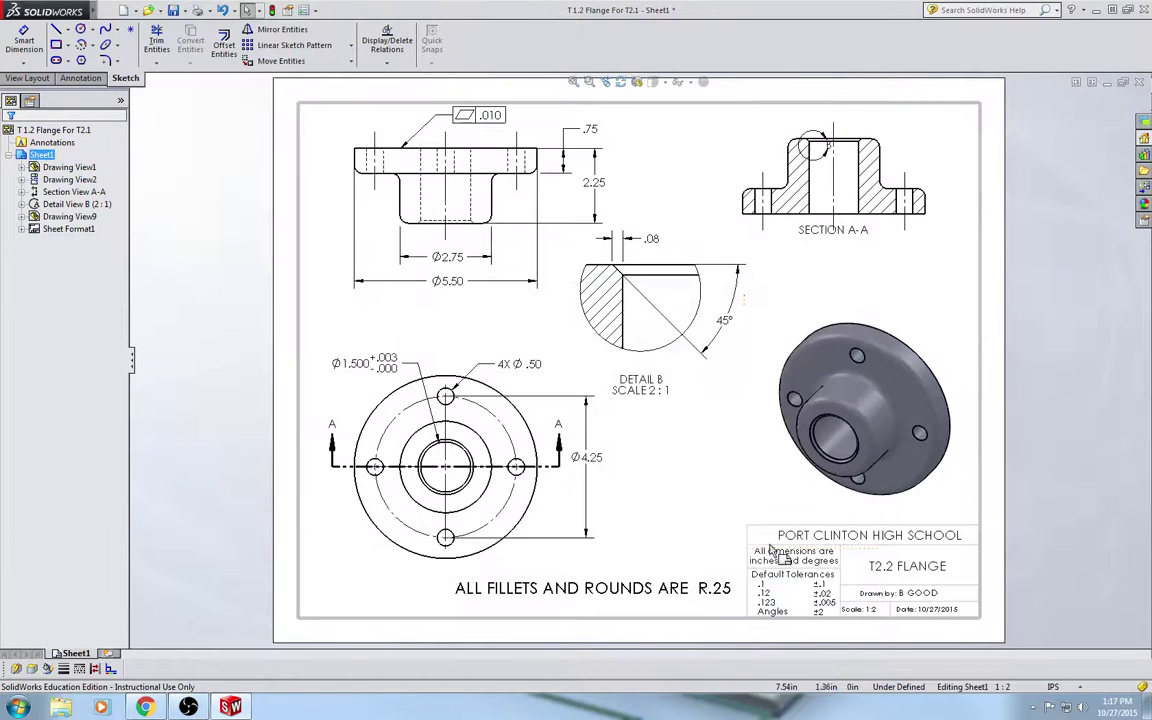
click(707, 290)
key(Escape)
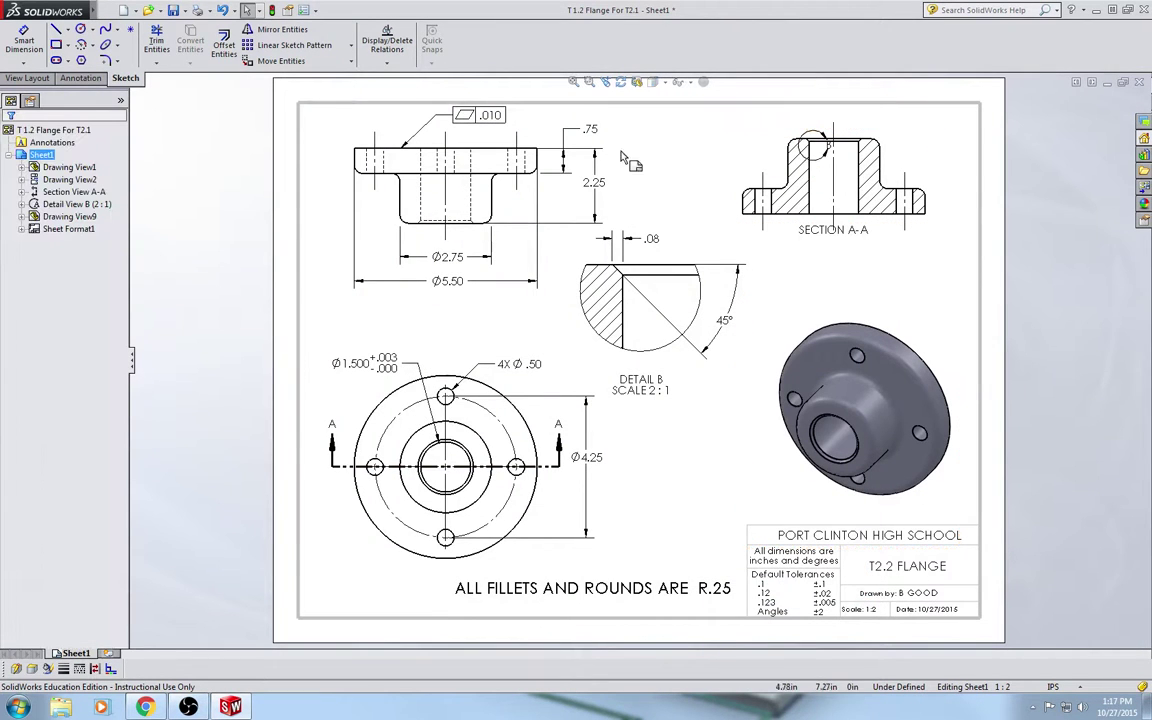